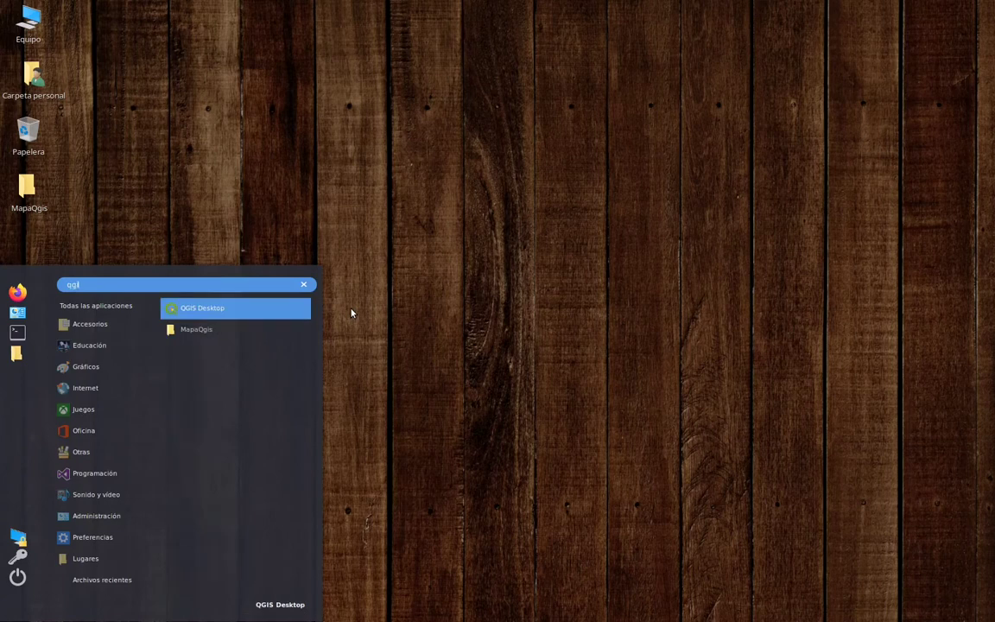
Launch QGIS Desktop and create a new empty project, giving the browser list more height
key(Return)
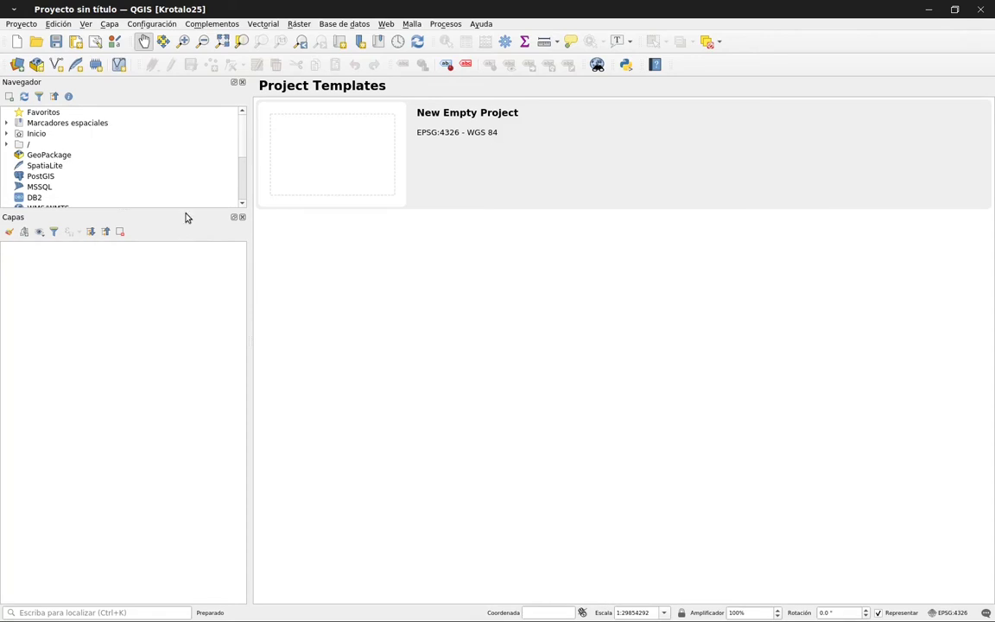
drag(186, 210, 176, 310)
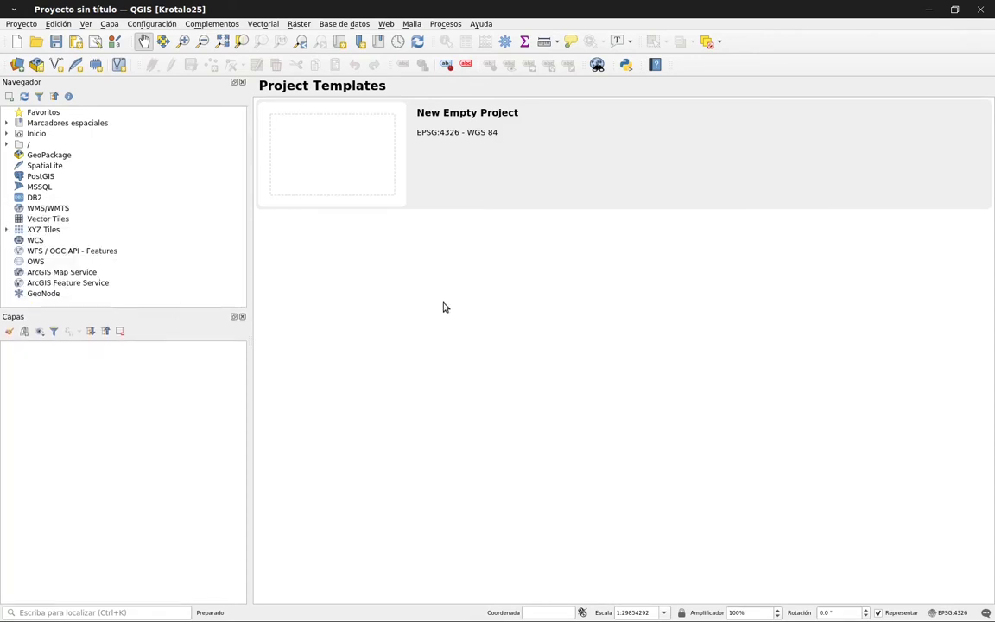
click(380, 142)
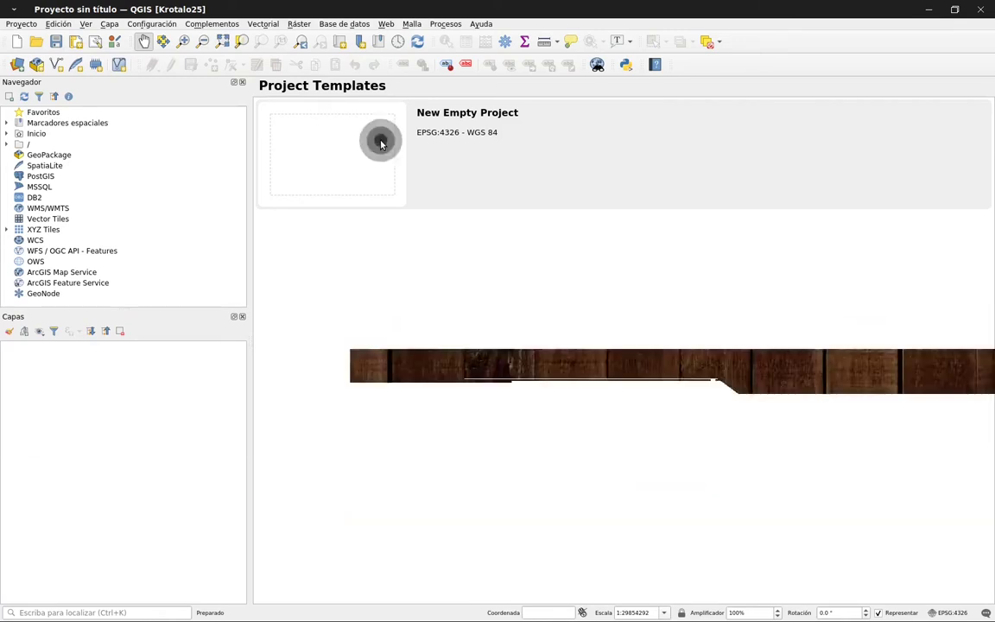
click(22, 24)
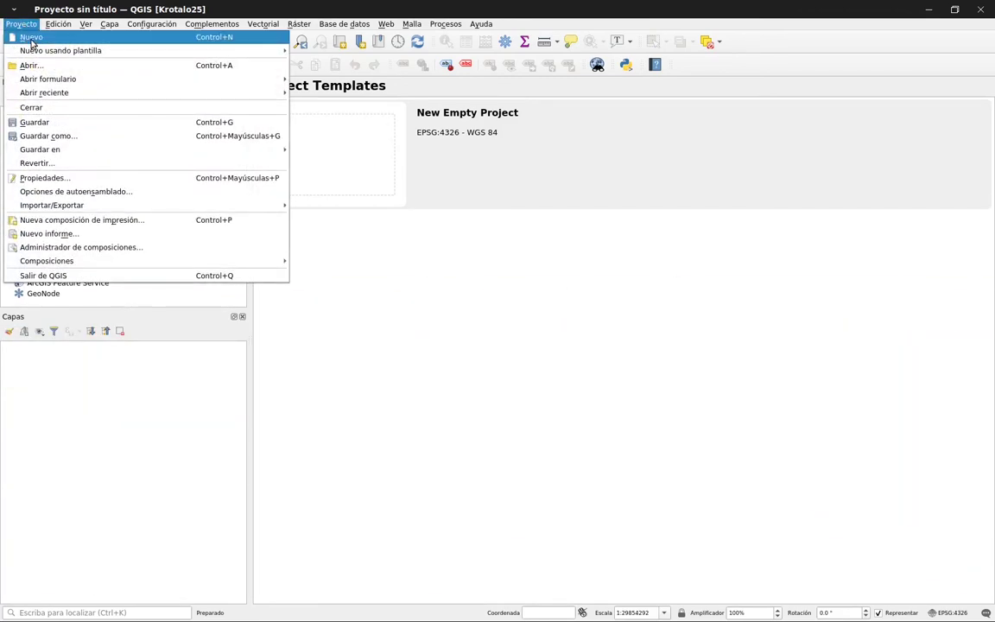
click(31, 38)
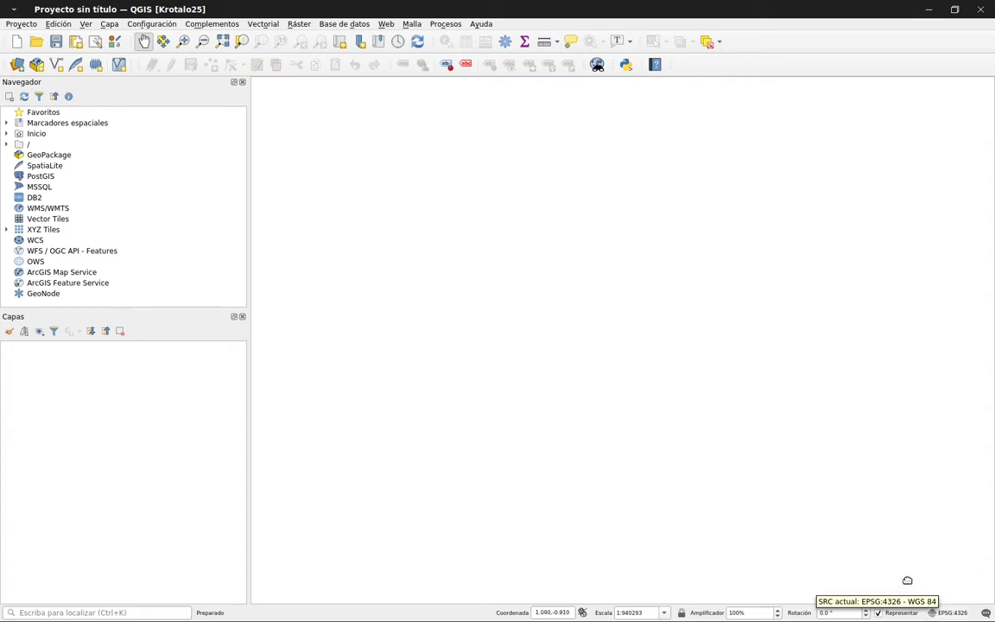
Load the built-in world map layer, Mapa del mundo, by entering its keyword as the coordinate
click(550, 612)
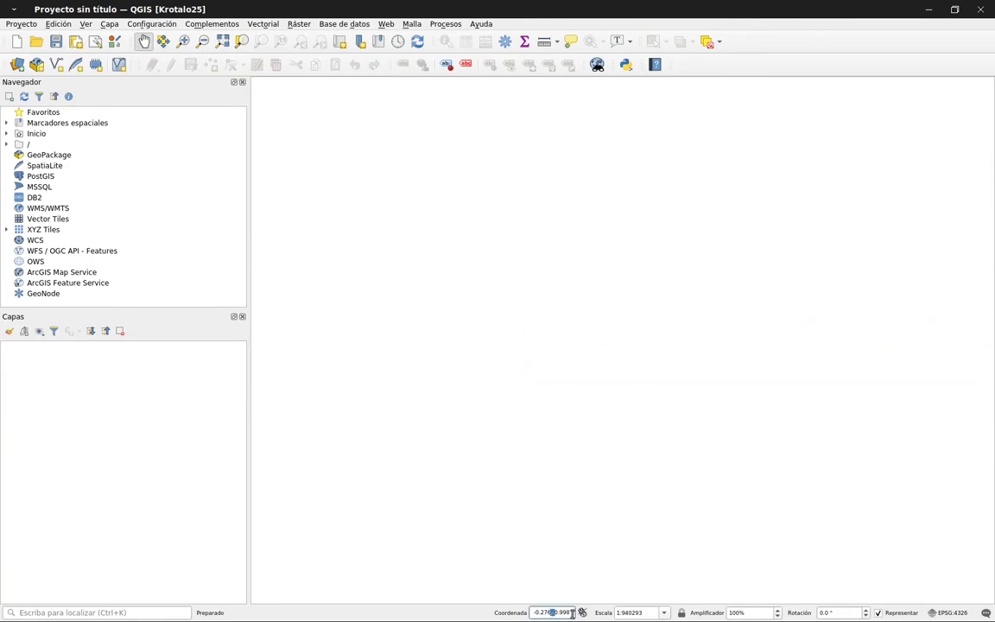
drag(570, 613, 523, 607)
drag(557, 610, 531, 609)
text(-)
key(Return)
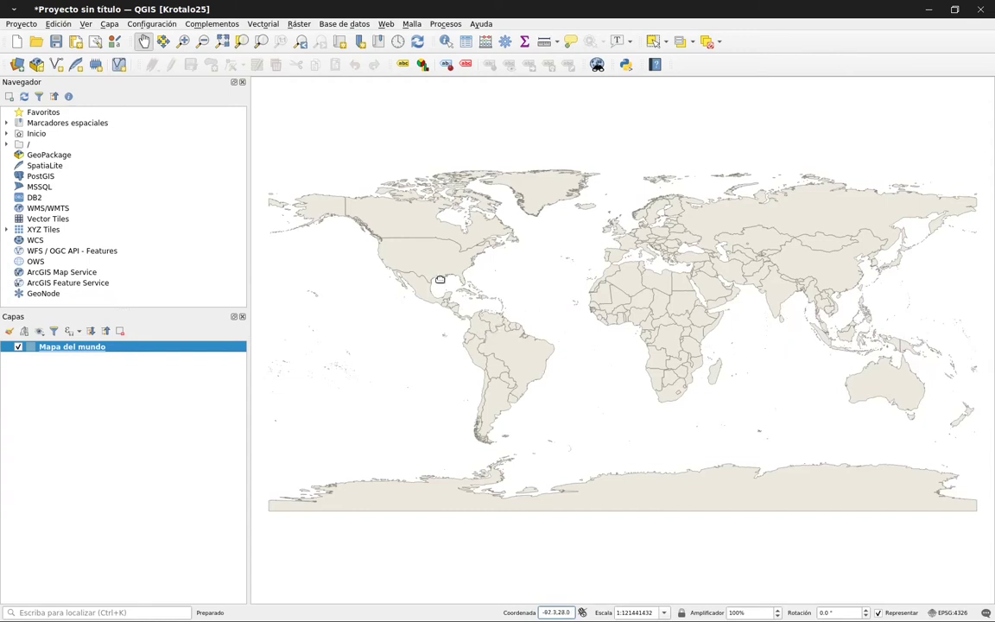
Examine Mexico, the Yucatán Peninsula coast and Central America on the world map at different scales
scroll(428, 275, up, 1)
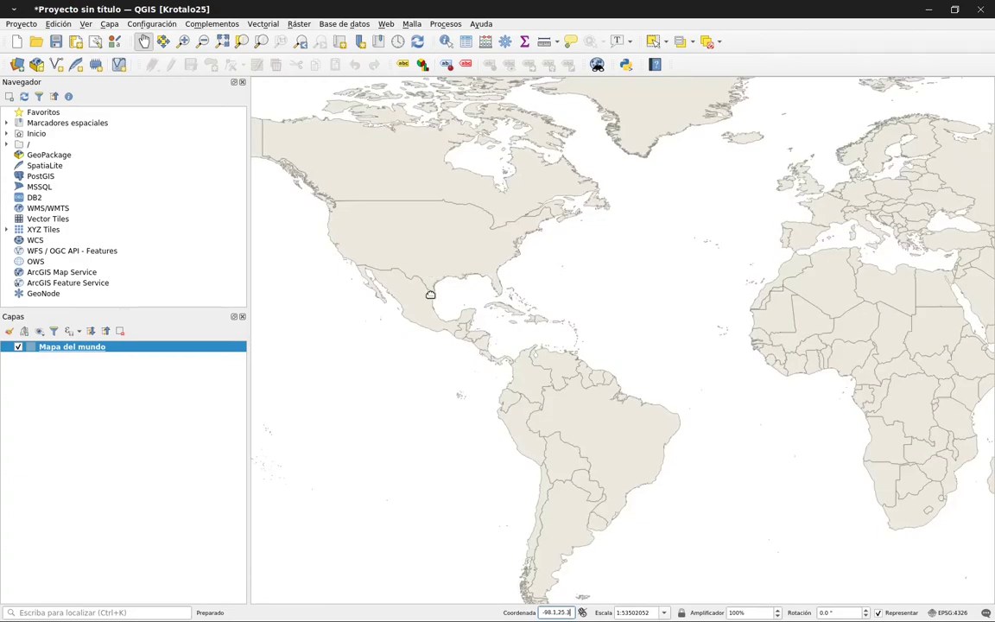
scroll(428, 293, up, 1)
drag(402, 349, 503, 324)
scroll(502, 324, up, 1)
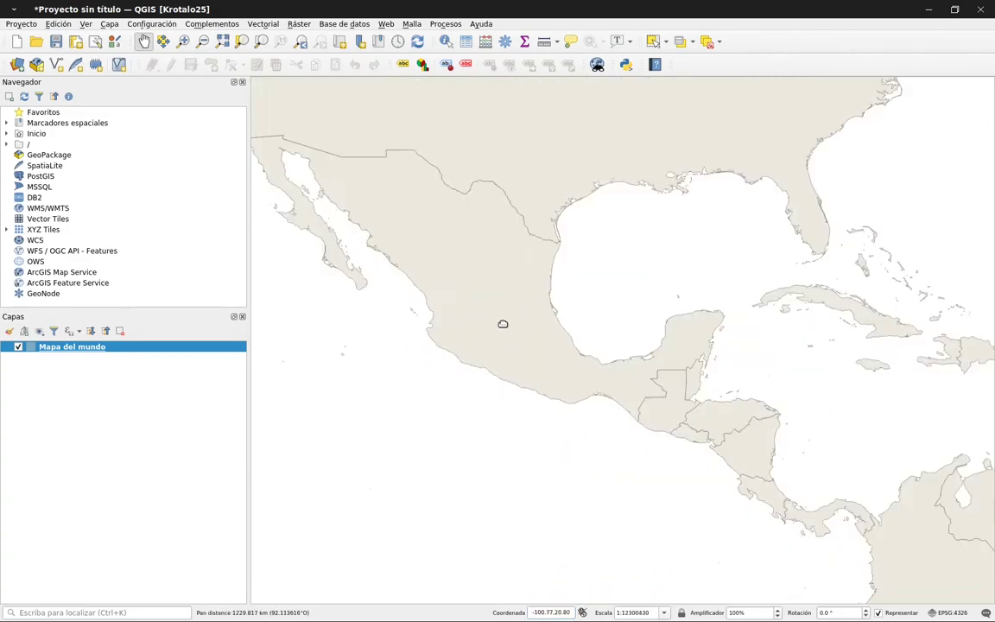
scroll(734, 332, up, 1)
scroll(722, 311, up, 1)
scroll(708, 320, up, 1)
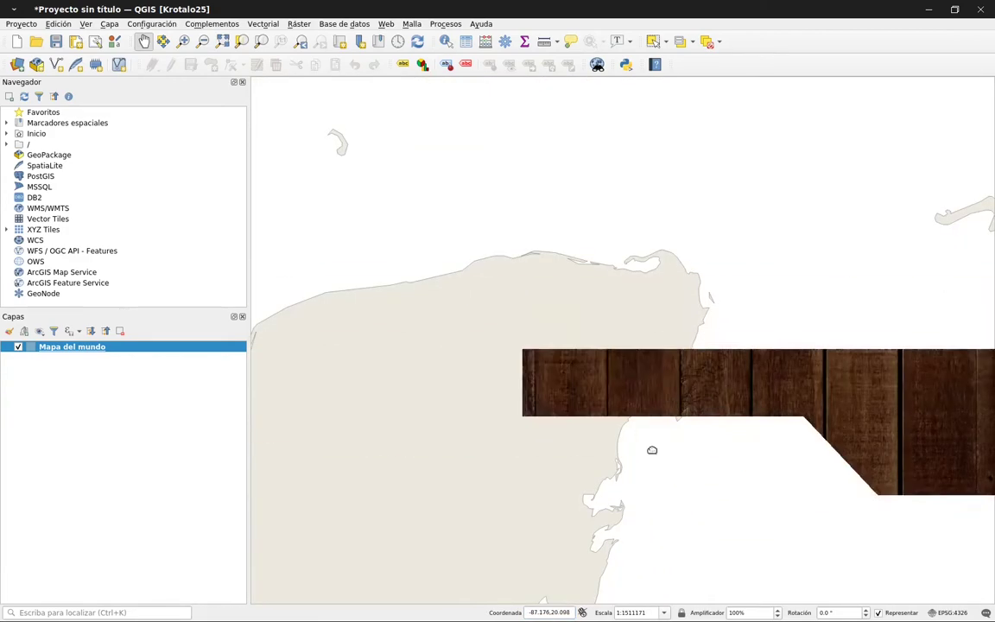
drag(595, 500, 642, 413)
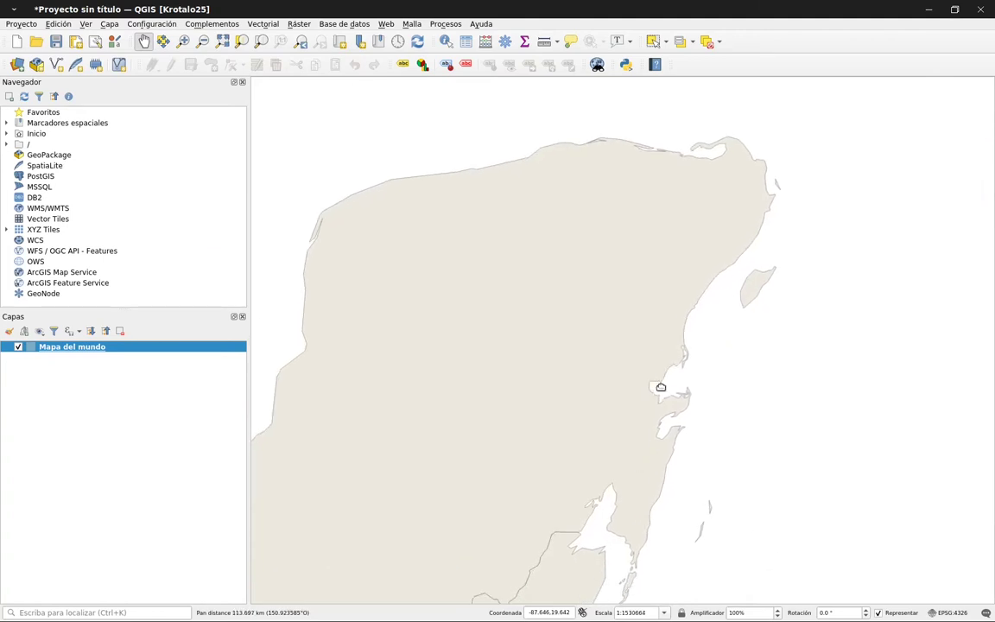
scroll(661, 387, up, 2)
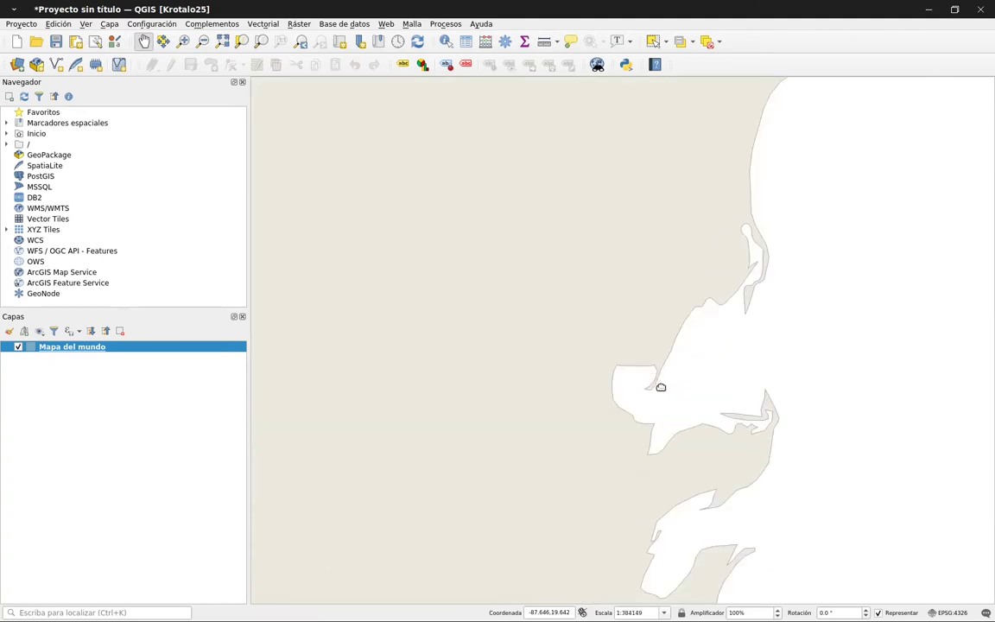
scroll(660, 387, down, 4)
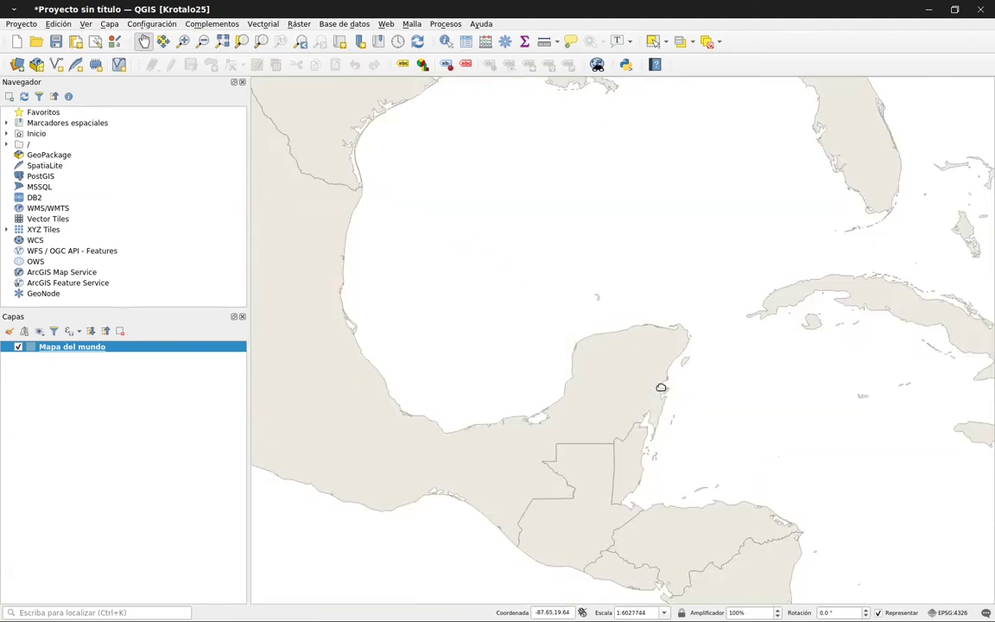
scroll(661, 387, down, 1)
drag(553, 411, 660, 423)
scroll(661, 423, down, 1)
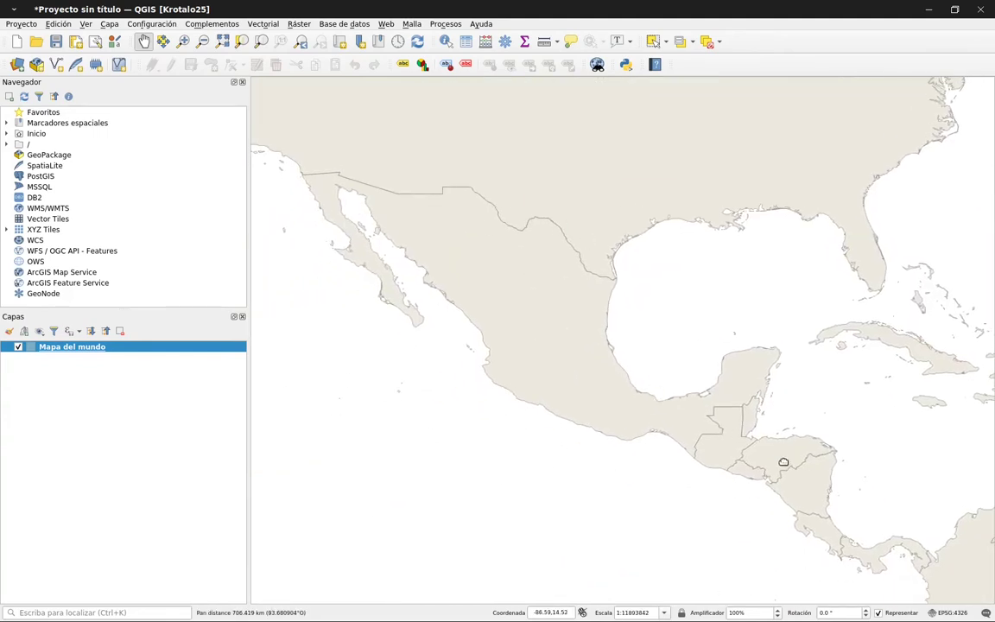
scroll(778, 465, down, 1)
drag(778, 466, 530, 338)
scroll(530, 337, down, 1)
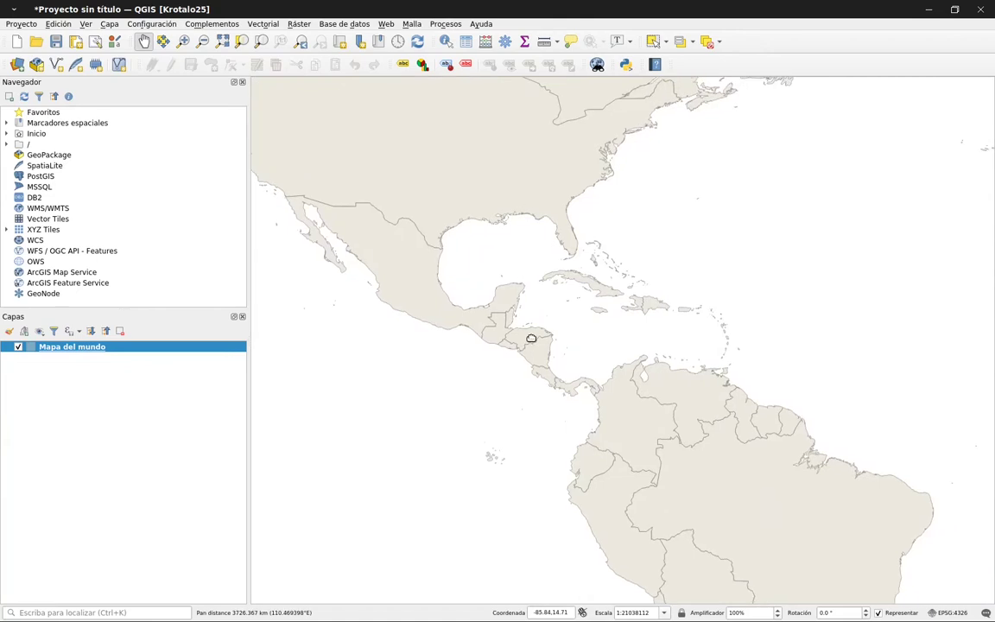
drag(406, 246, 473, 275)
scroll(455, 277, up, 1)
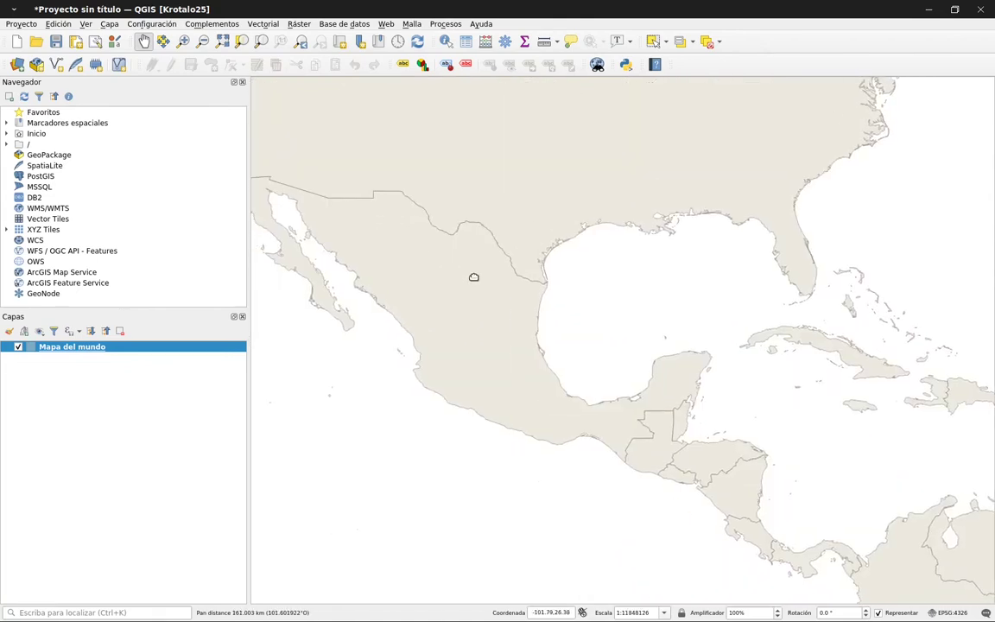
scroll(474, 277, down, 1)
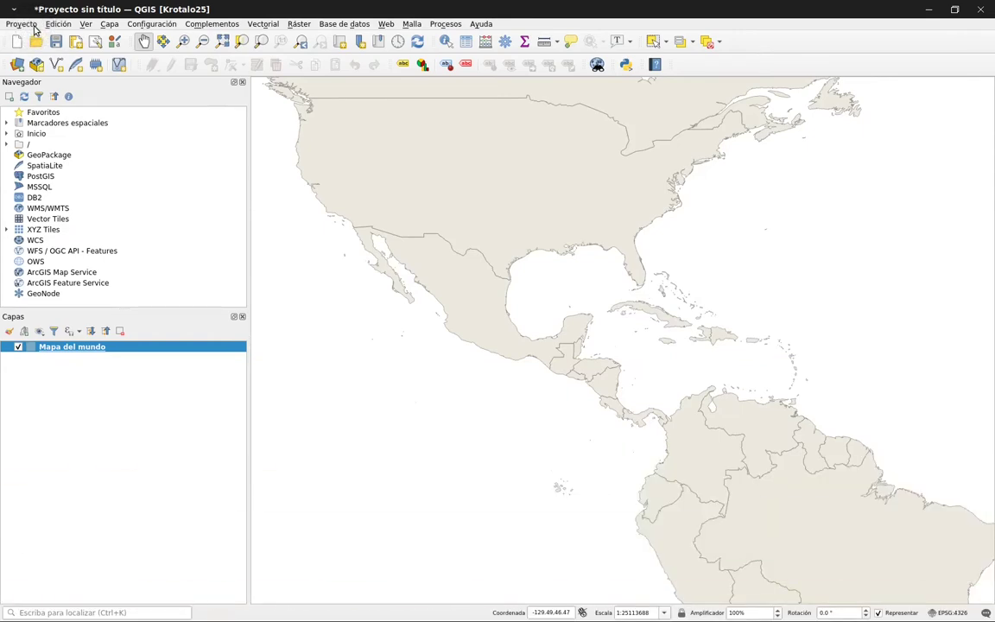
Set the project's background colour to the standard light blue in the project properties and apply it
click(35, 29)
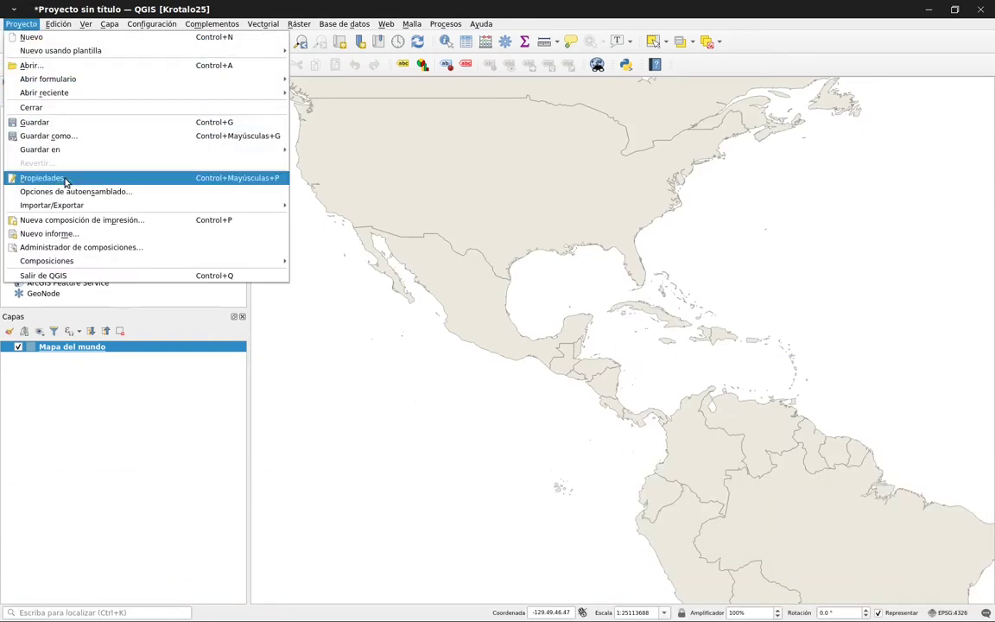
click(64, 179)
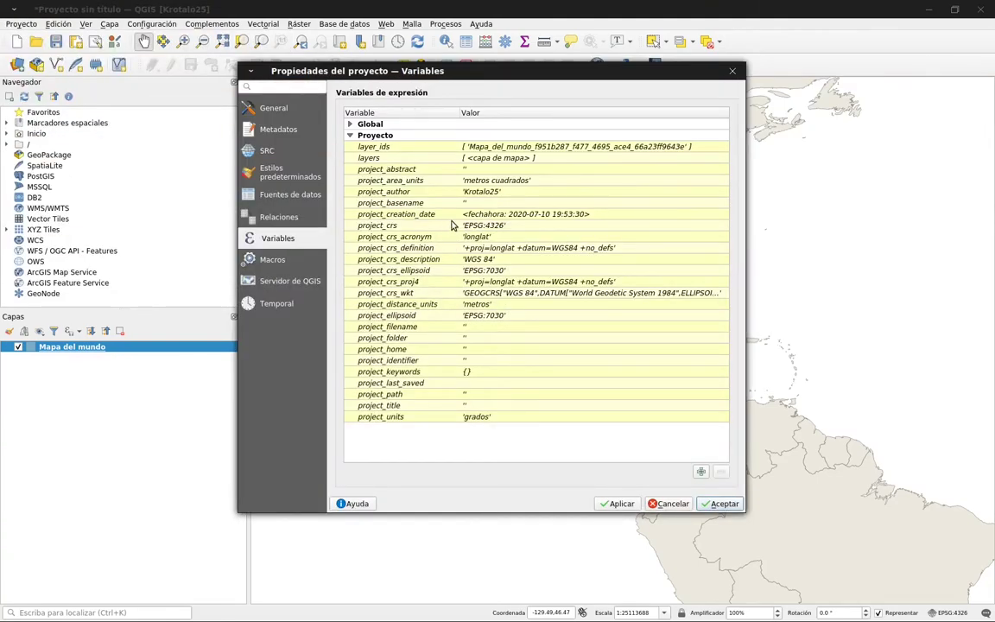
click(294, 109)
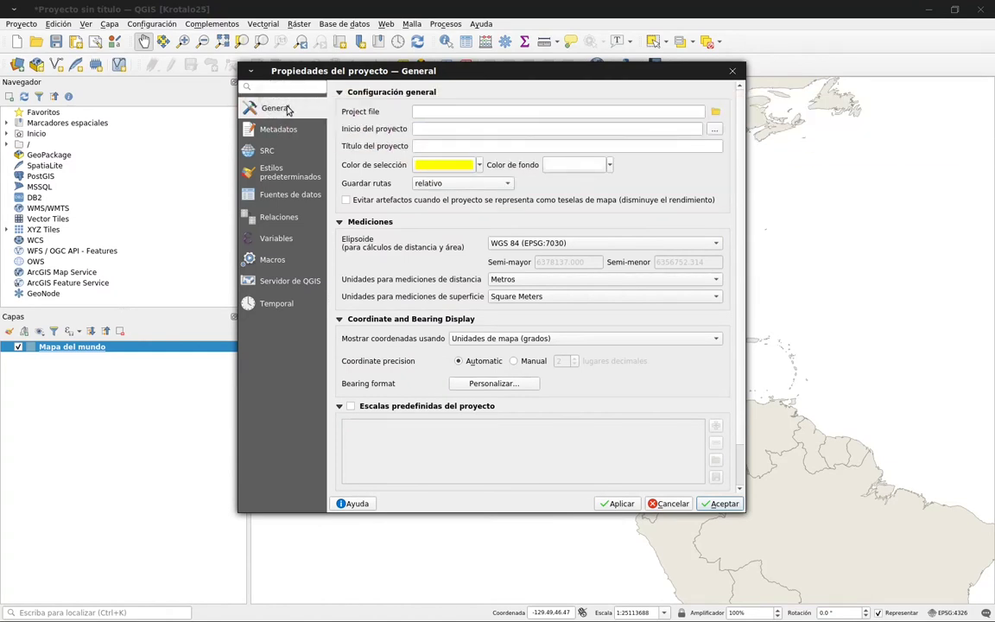
click(609, 166)
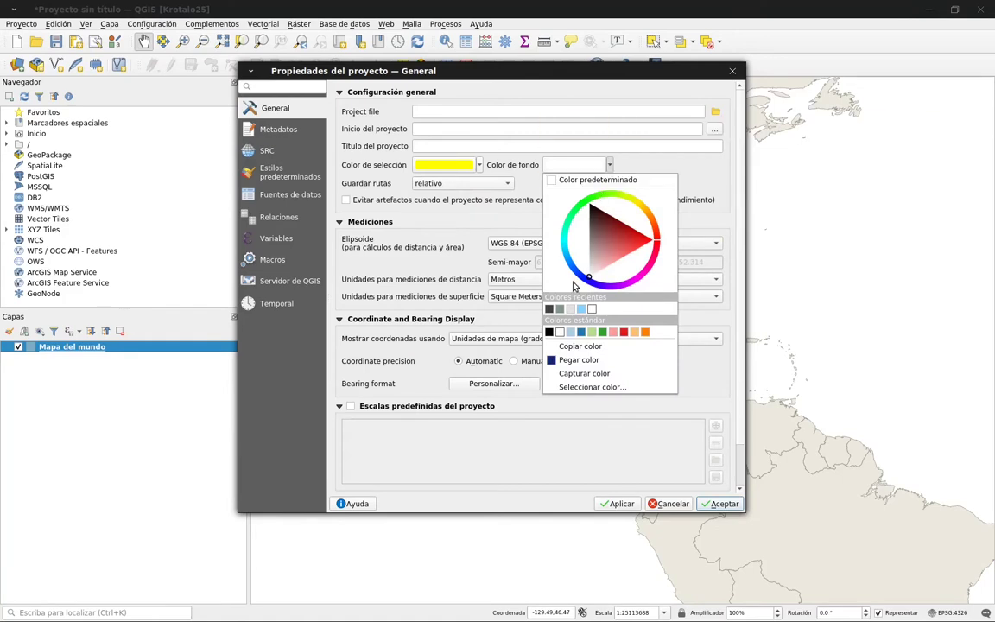
click(571, 332)
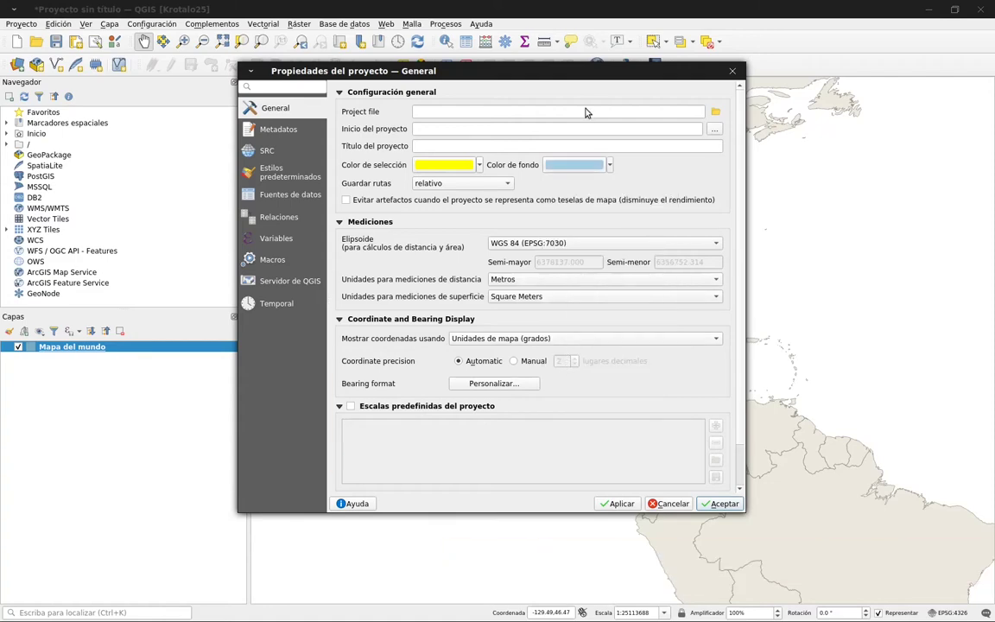
drag(625, 71, 451, 103)
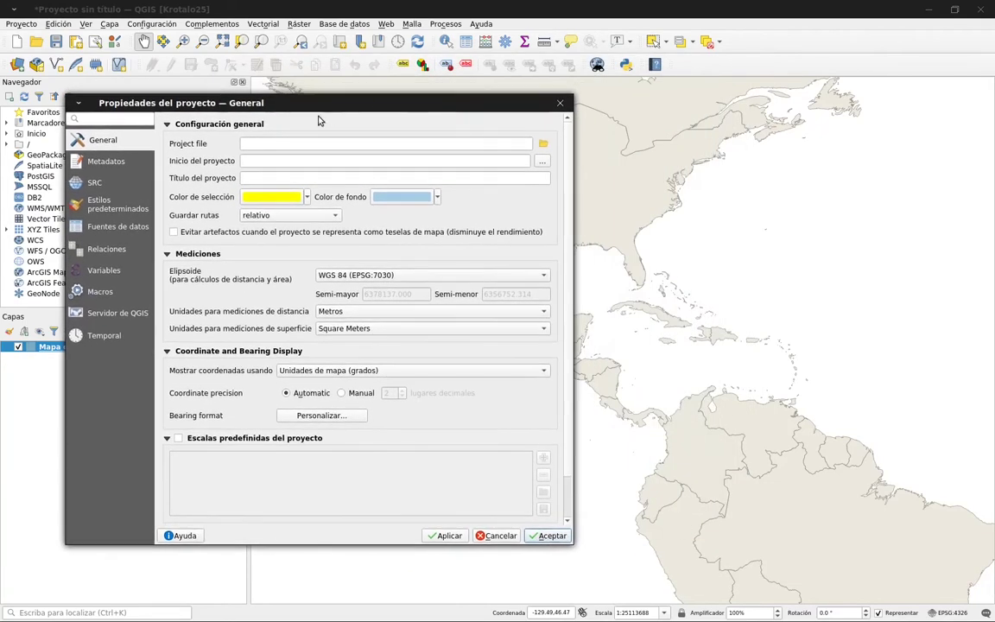
click(446, 538)
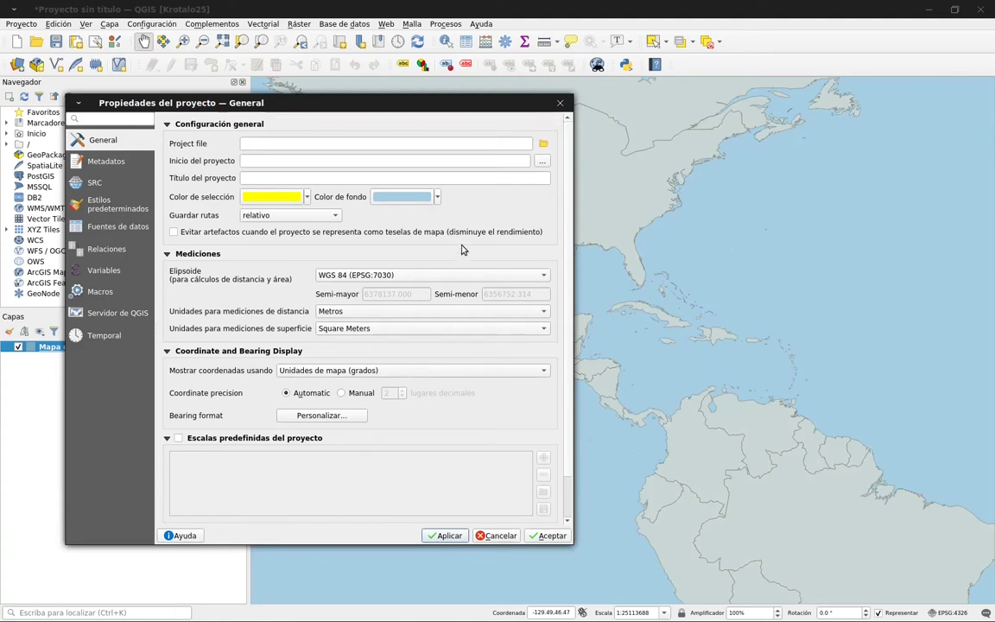
Set the project title to "Mapa Ubicación" and accept the project properties
click(446, 147)
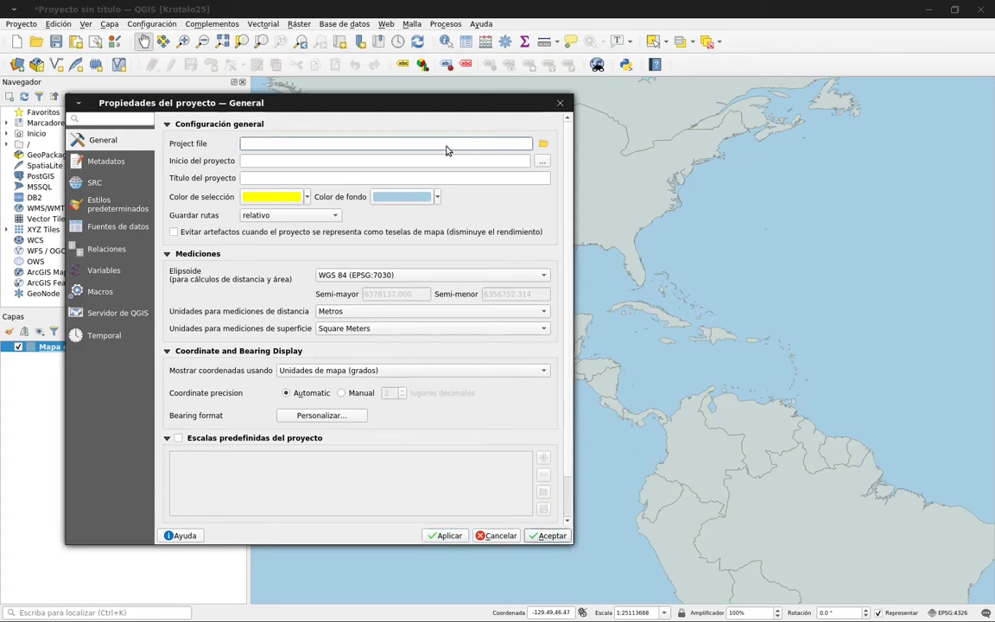
click(469, 181)
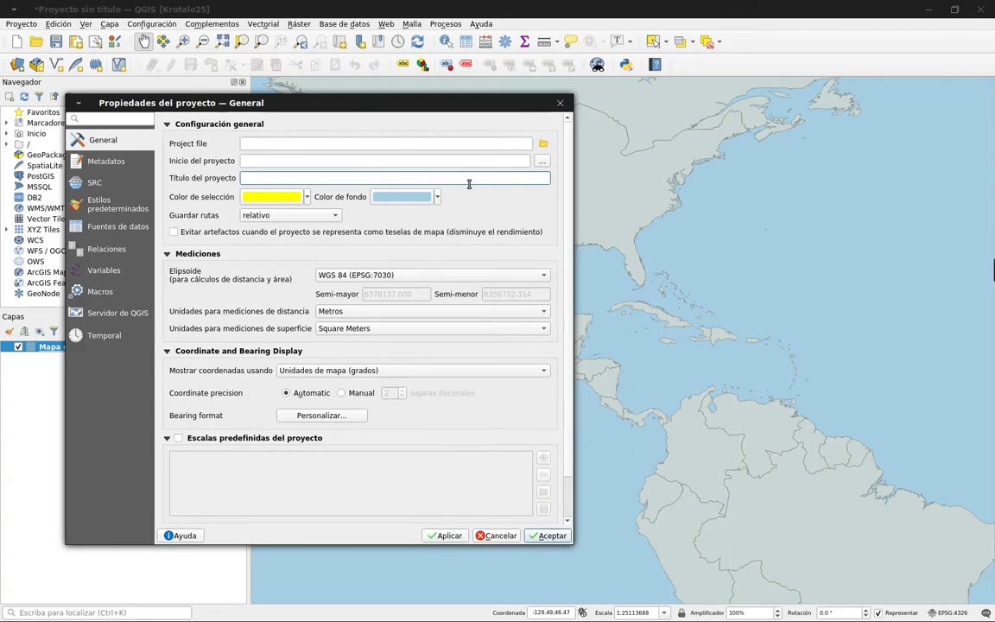
text(Mapa  Ubicación)
click(546, 536)
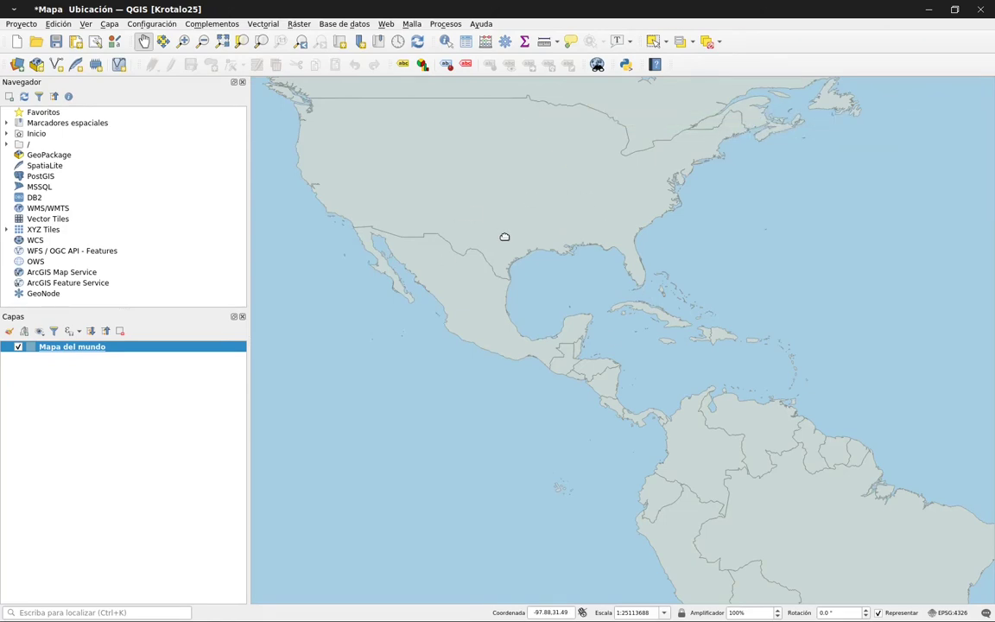
Try the simple blue fill and pattern dot black presets on the Mapa del mundo layer, and apply simple green fill
click(8, 332)
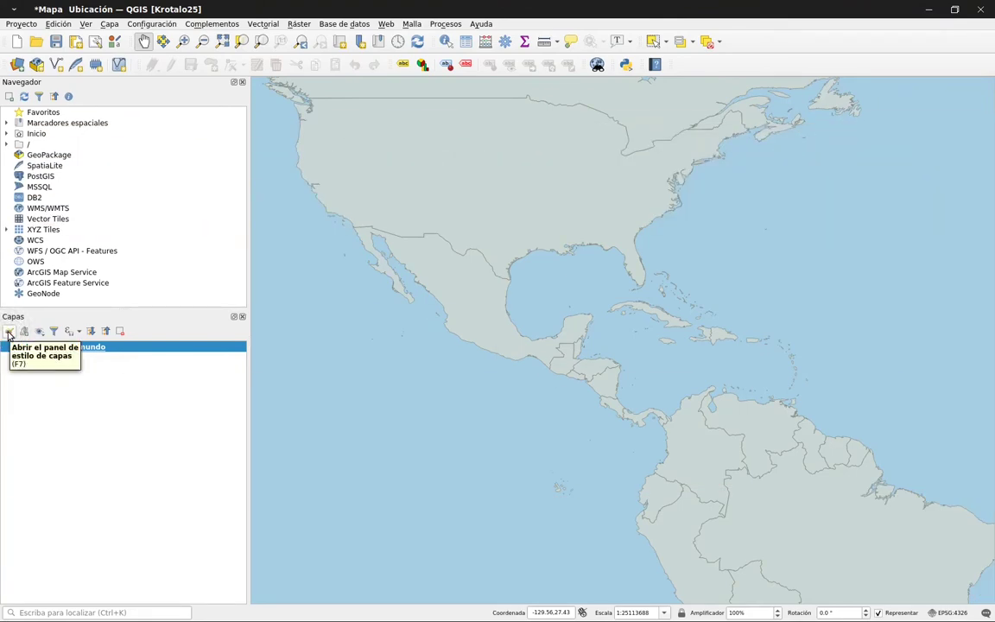
click(8, 331)
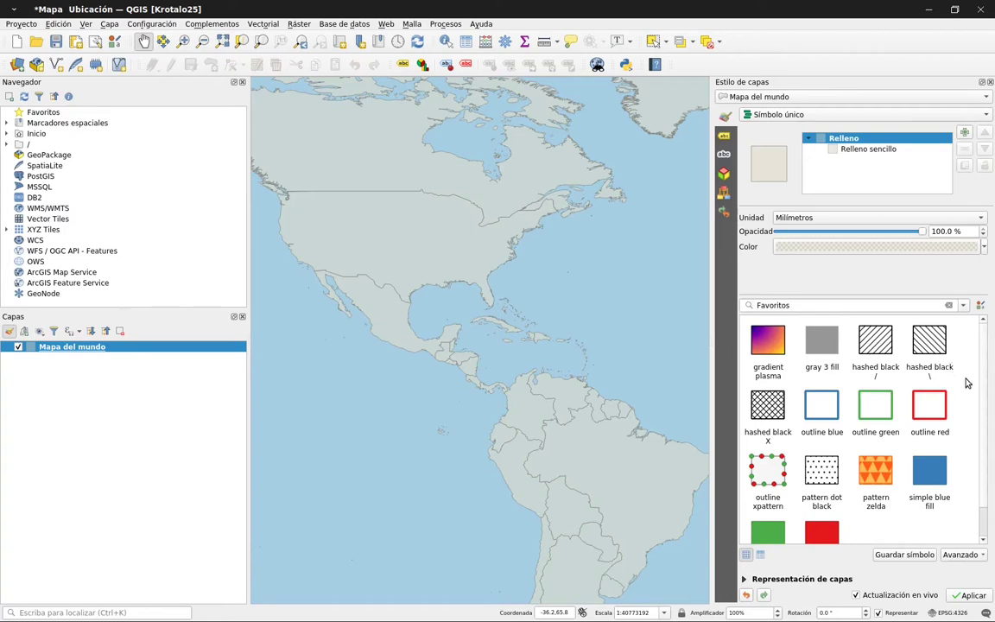
scroll(981, 357, down, 1)
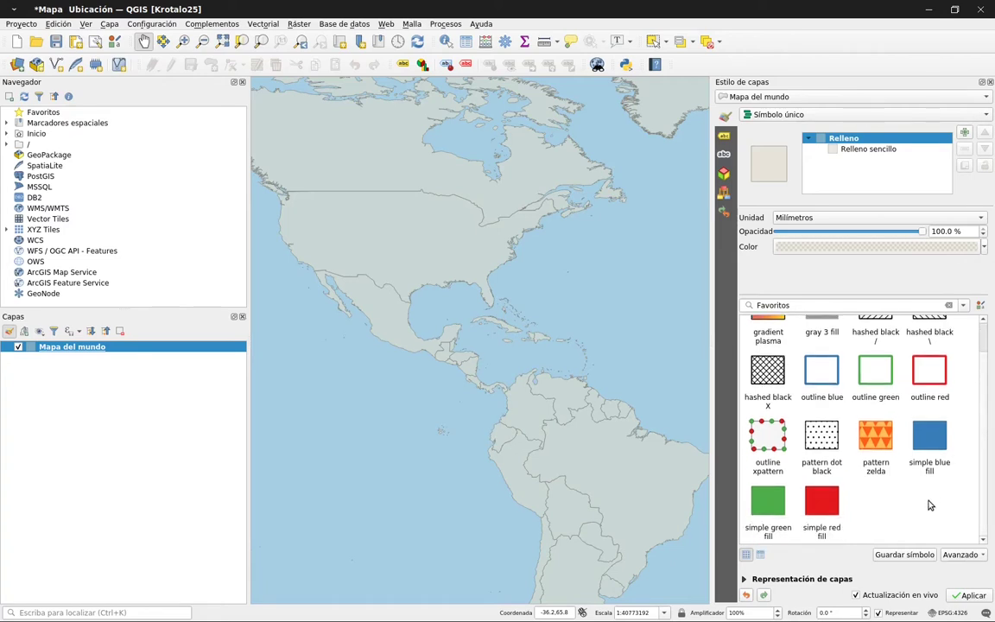
click(937, 443)
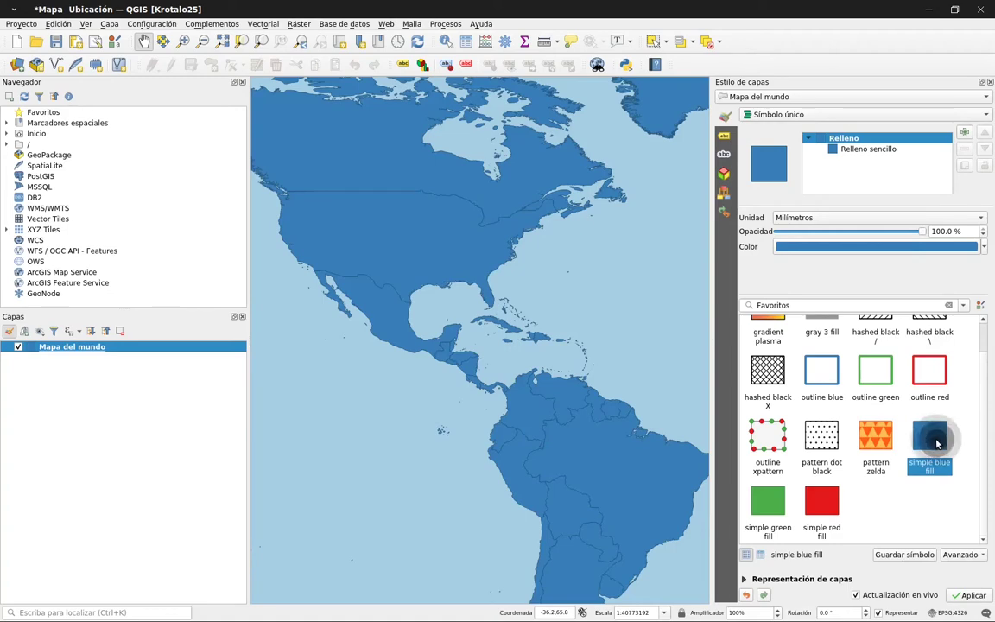
click(831, 437)
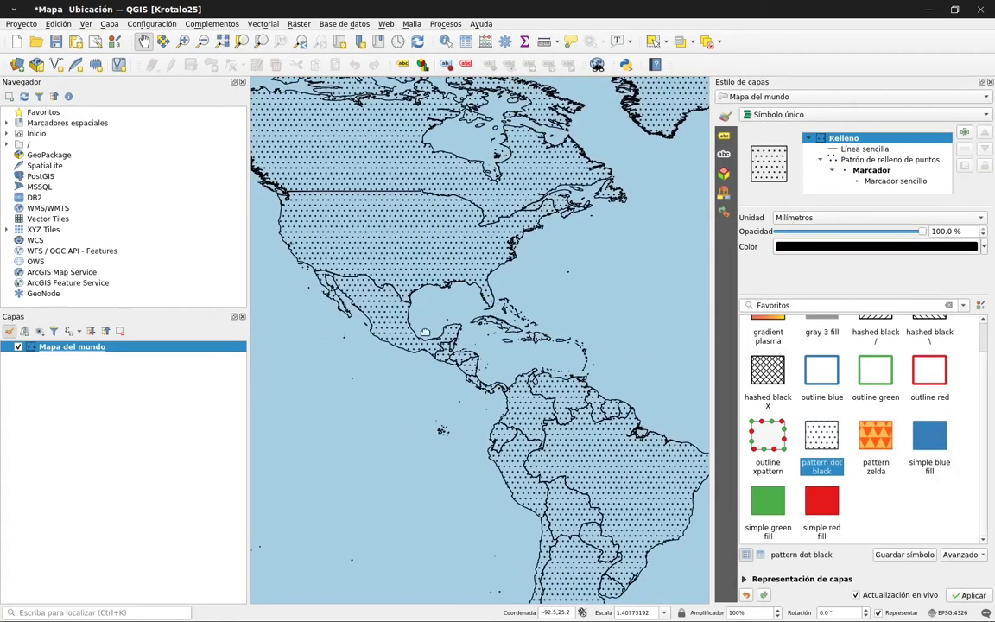
click(777, 513)
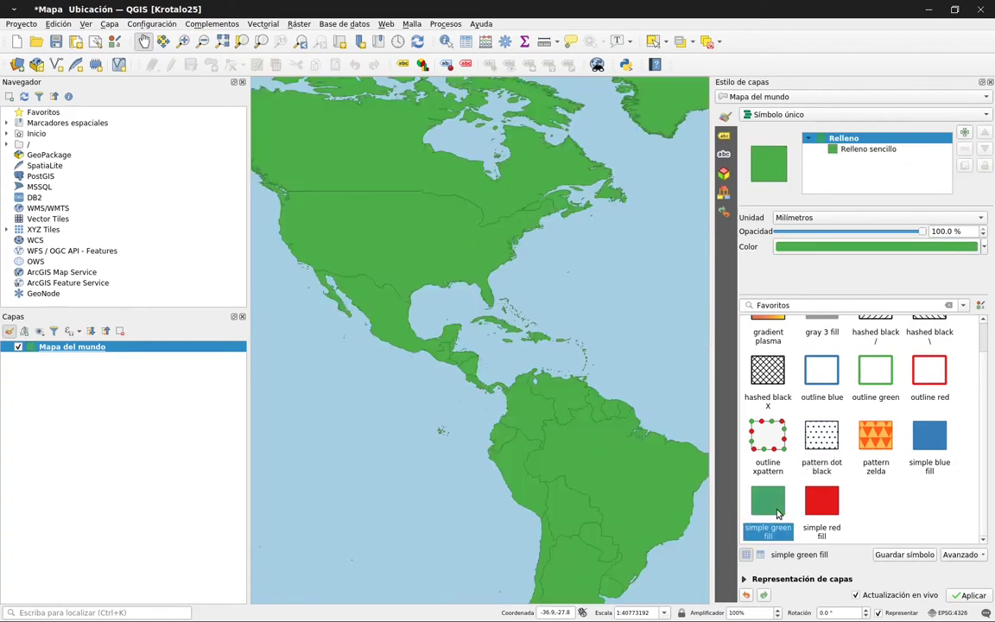
Show all symbols, try the gradient green fill on the Mapa del mundo layer, and reapply simple green fill
scroll(970, 318, up, 1)
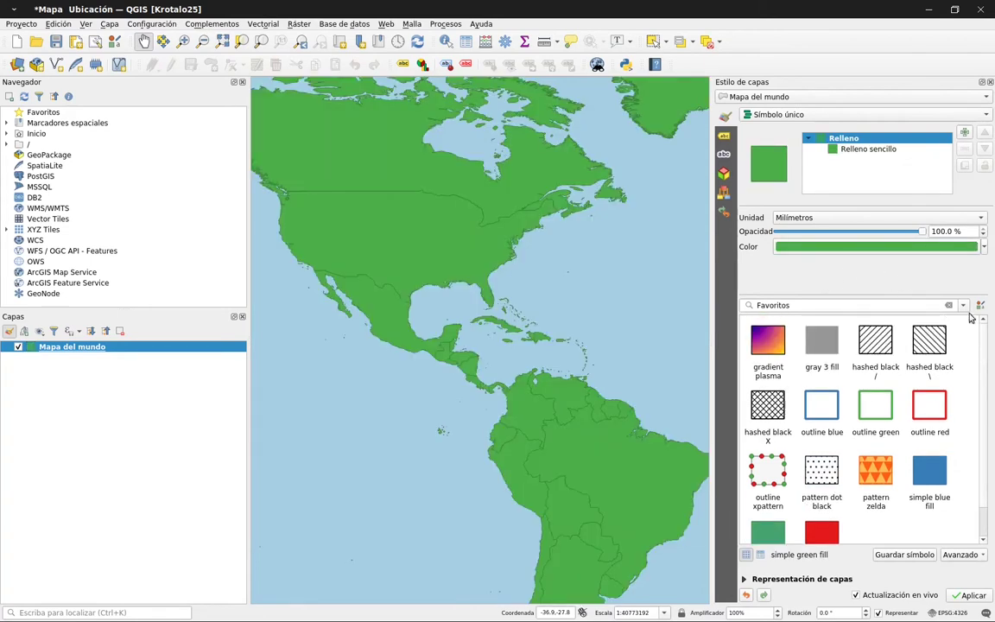
click(964, 308)
click(964, 307)
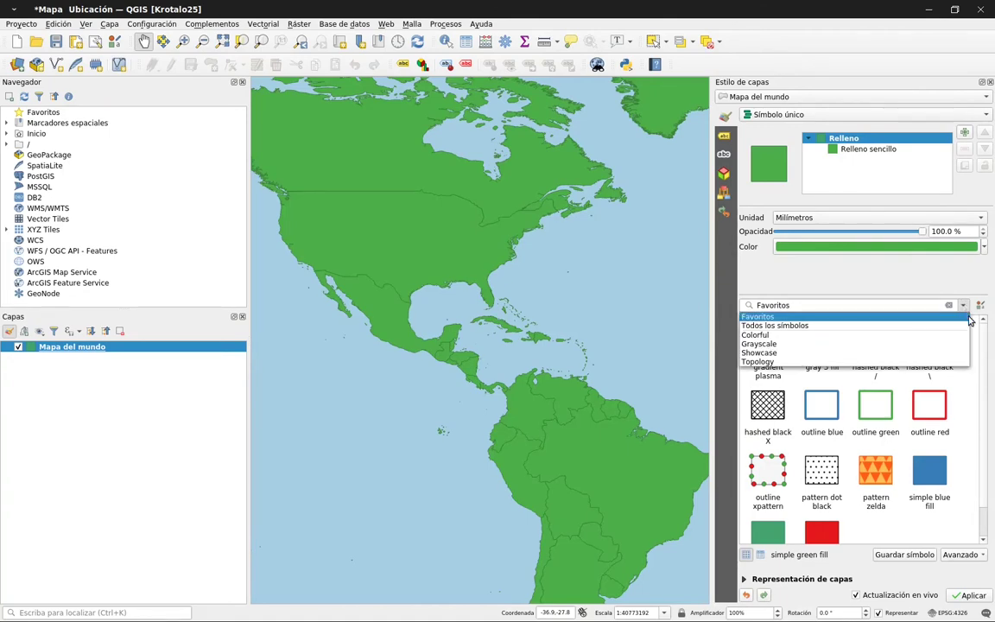
click(966, 326)
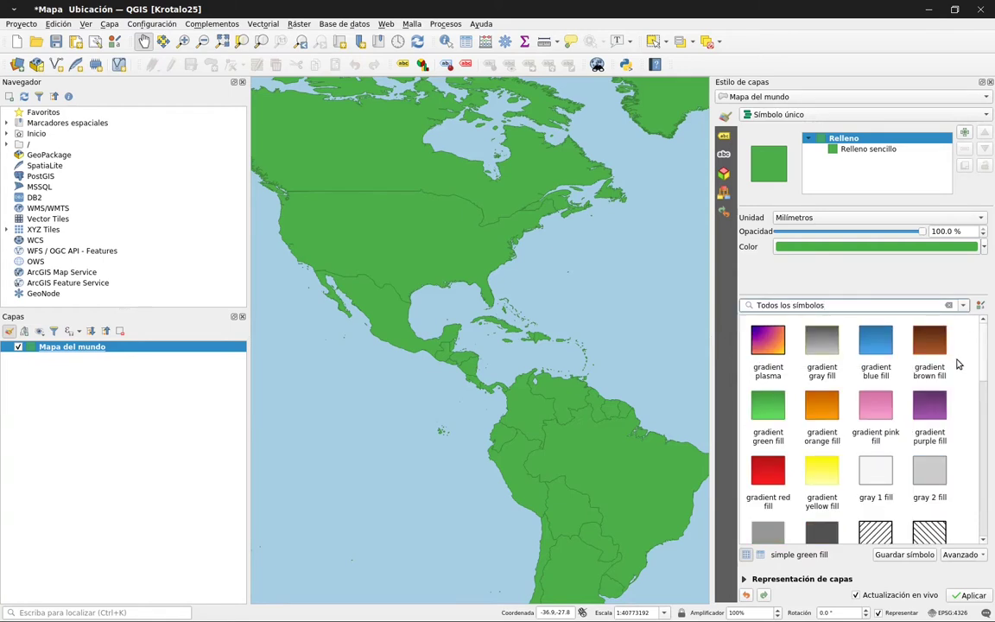
click(775, 415)
click(771, 406)
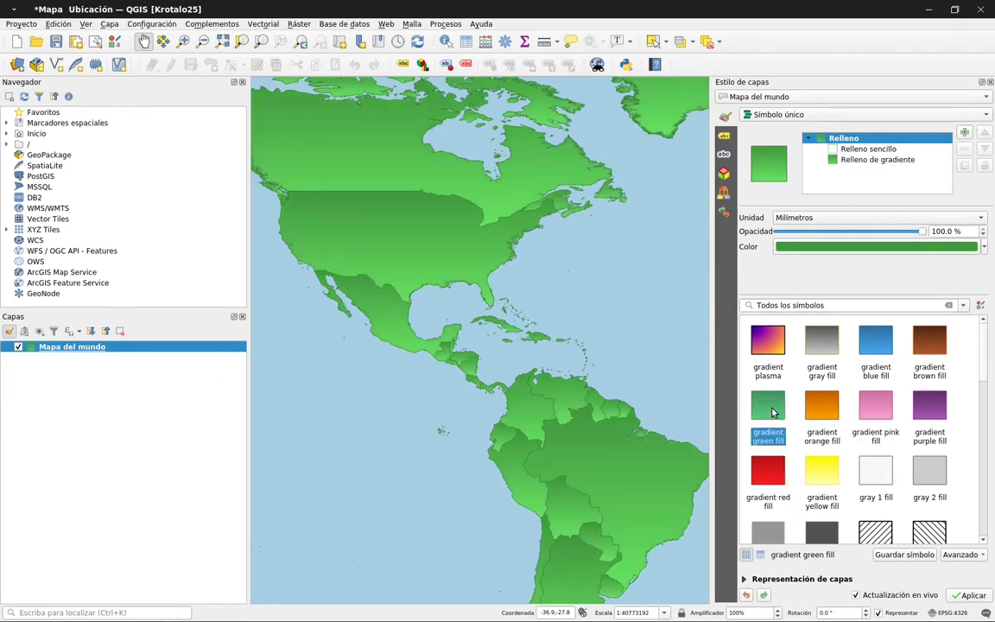
drag(982, 344, 990, 486)
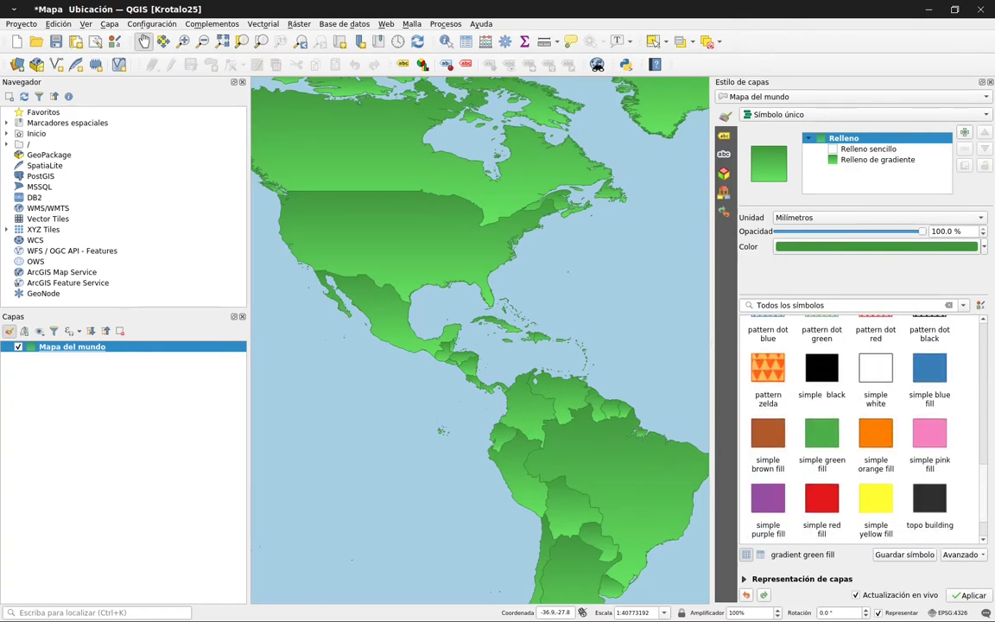
click(824, 441)
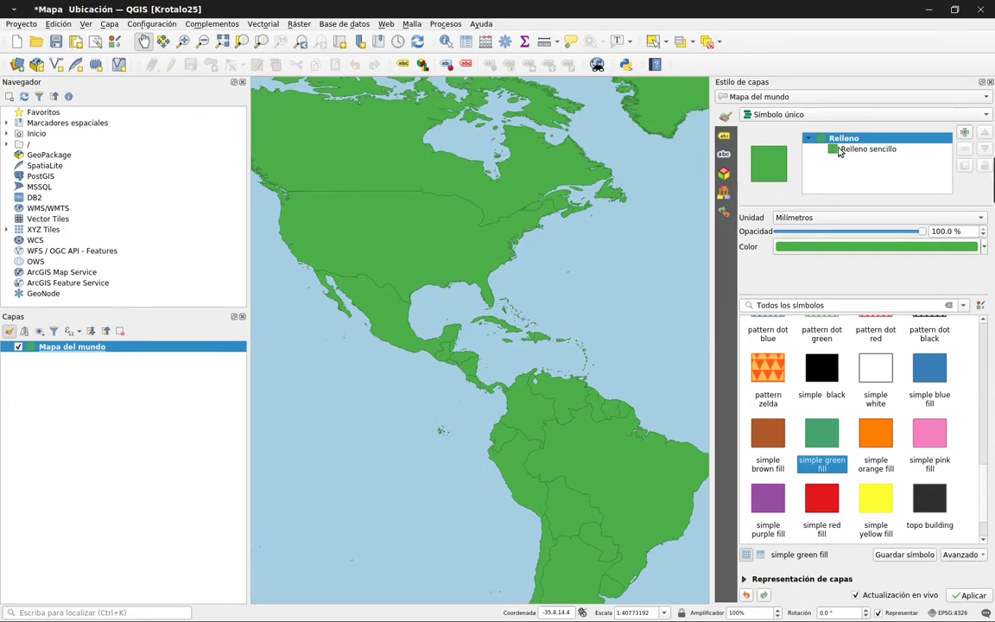
Change the fill colour of the layer's simple fill to a pale, slightly bluish green
click(840, 151)
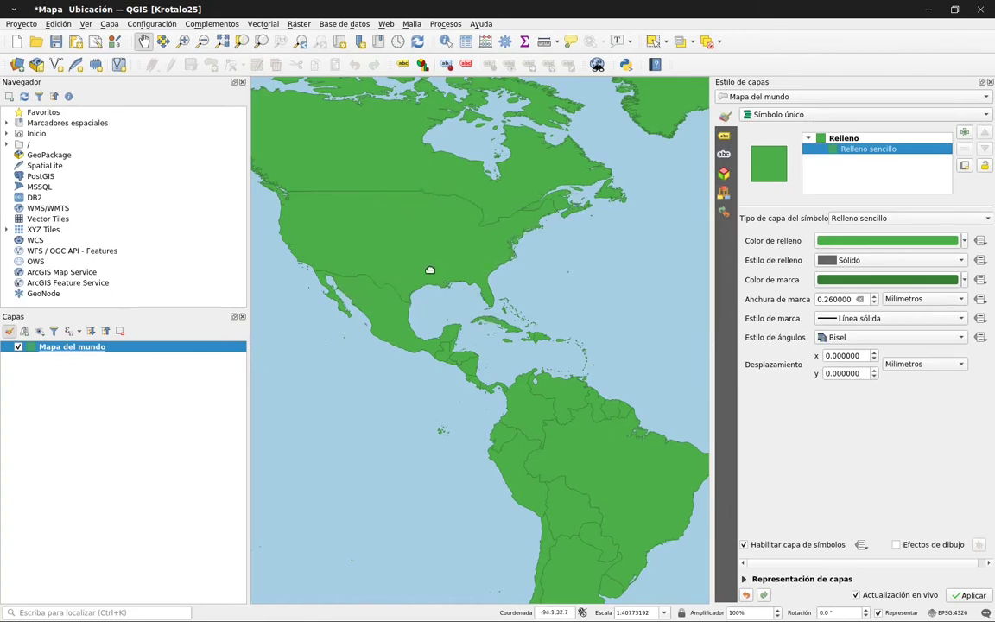
click(964, 242)
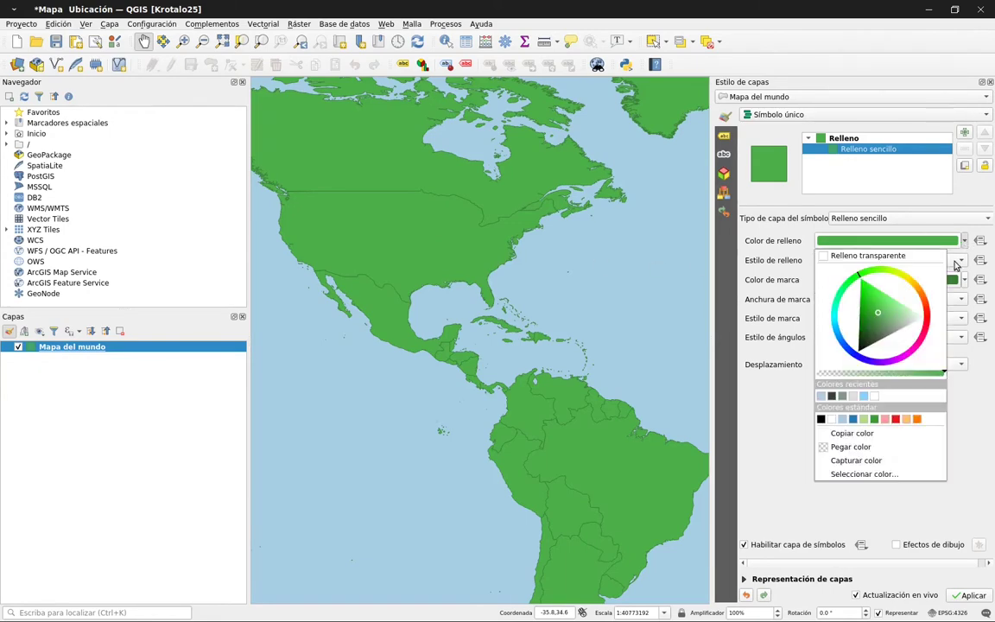
click(845, 292)
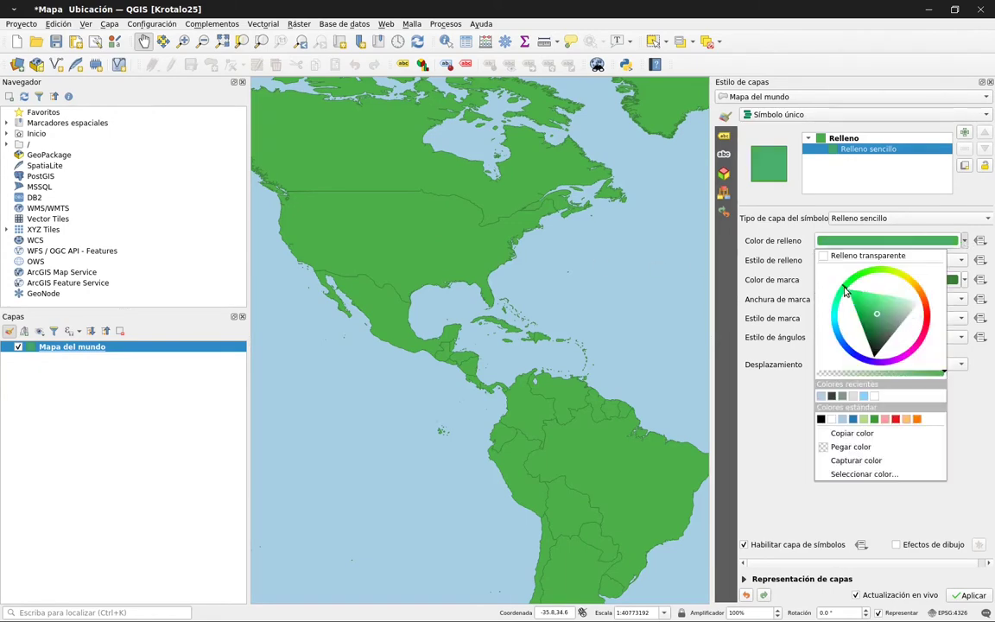
click(870, 304)
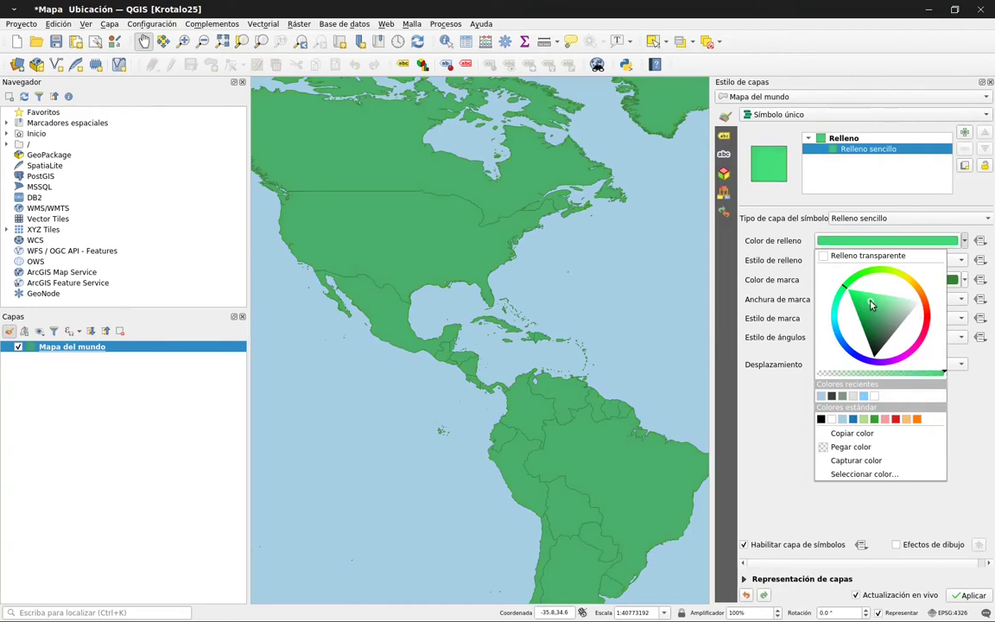
drag(870, 303, 903, 311)
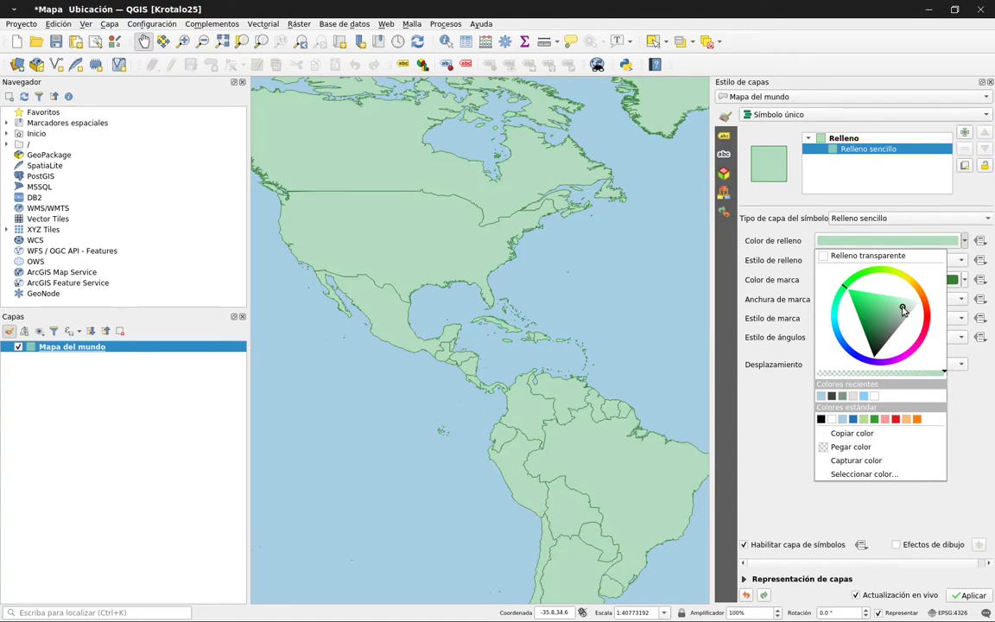
click(969, 423)
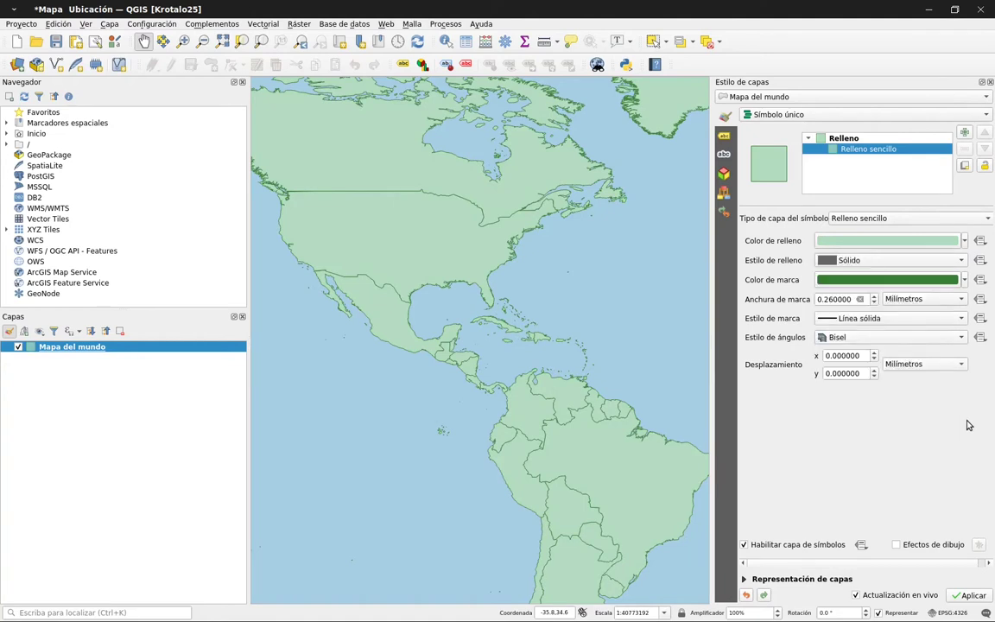
Set the simple fill's stroke colour to standard black and open the detailed line colour settings
click(964, 280)
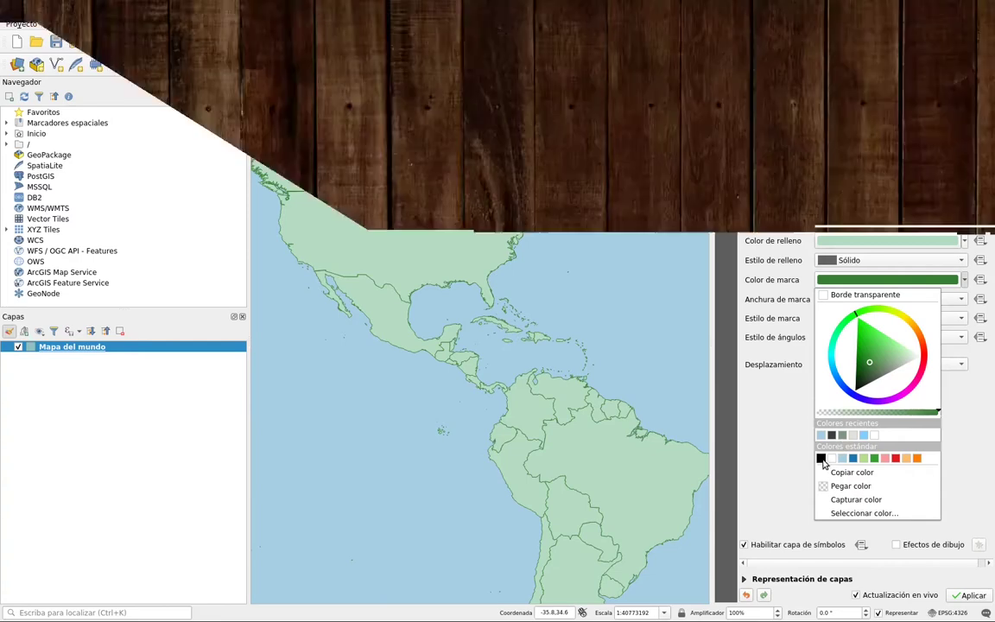
click(822, 459)
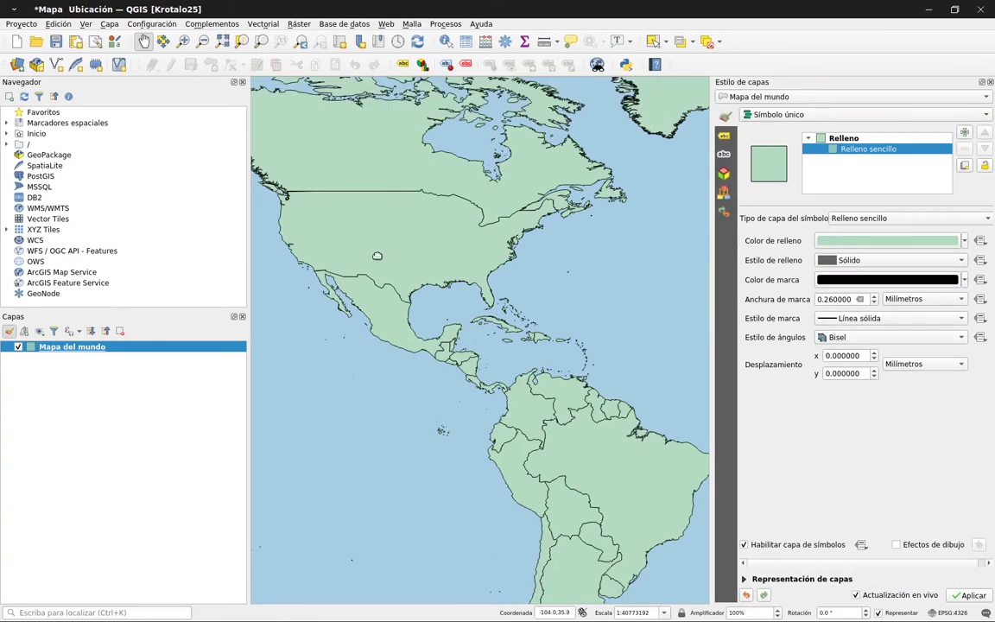
click(915, 281)
click(856, 280)
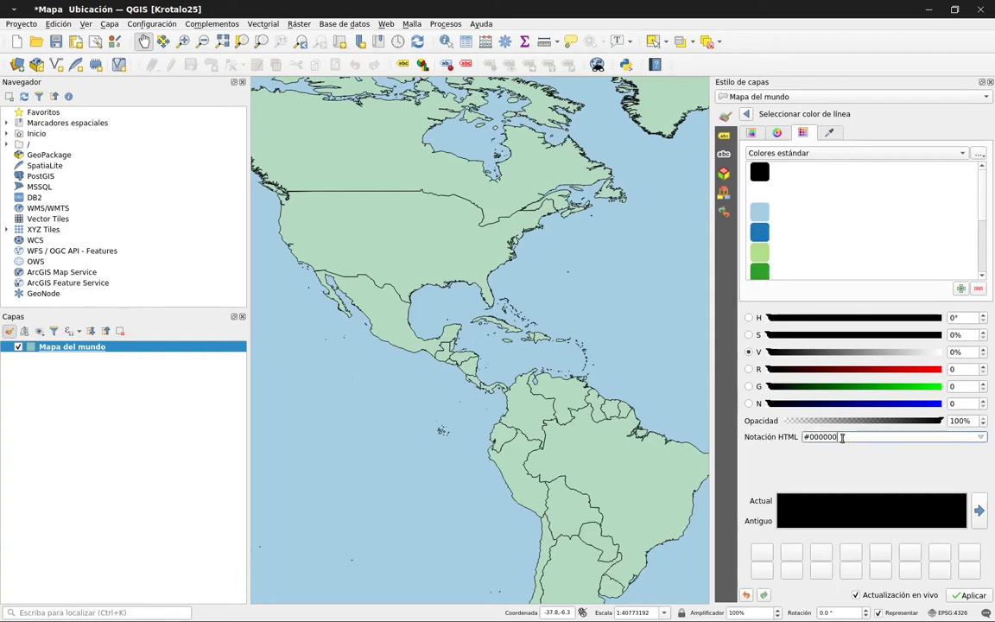
Examine the HTML notation, the colour selection methods and the recent, standard and project colour palettes for the stroke
drag(846, 438, 803, 441)
click(851, 438)
click(752, 133)
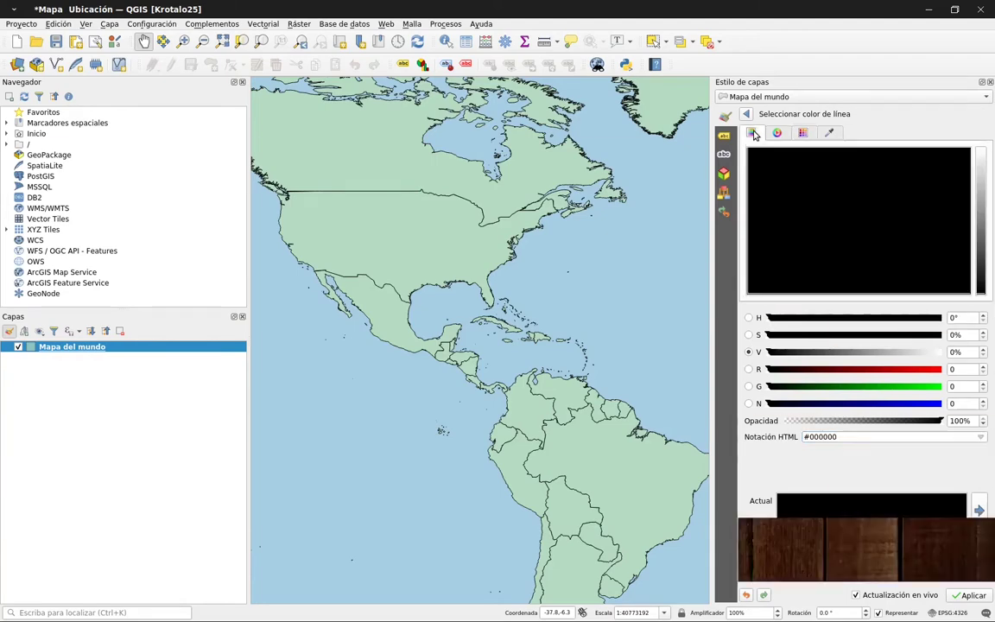
click(776, 136)
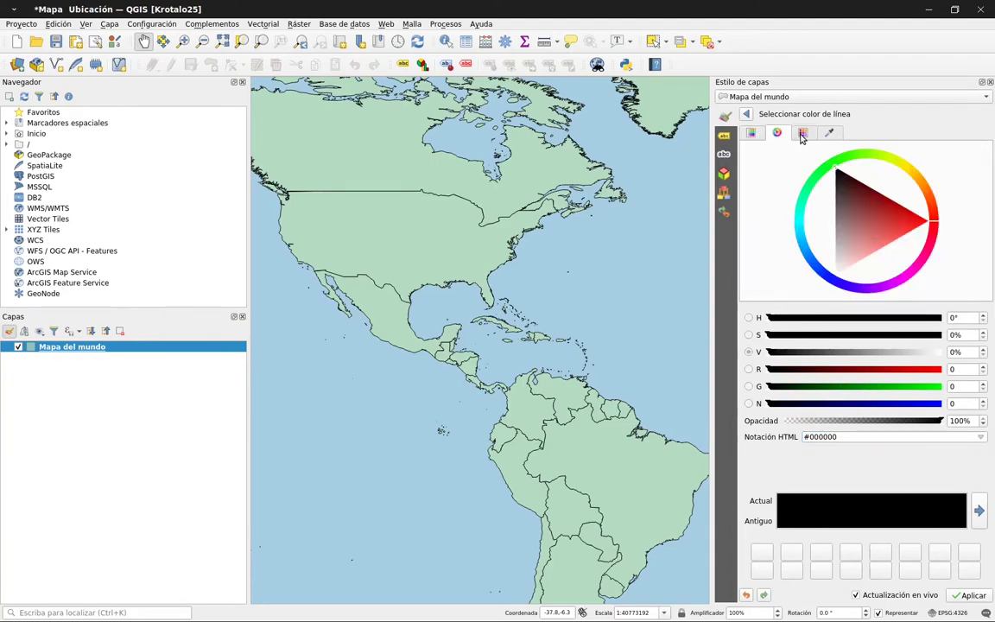
click(802, 134)
click(830, 133)
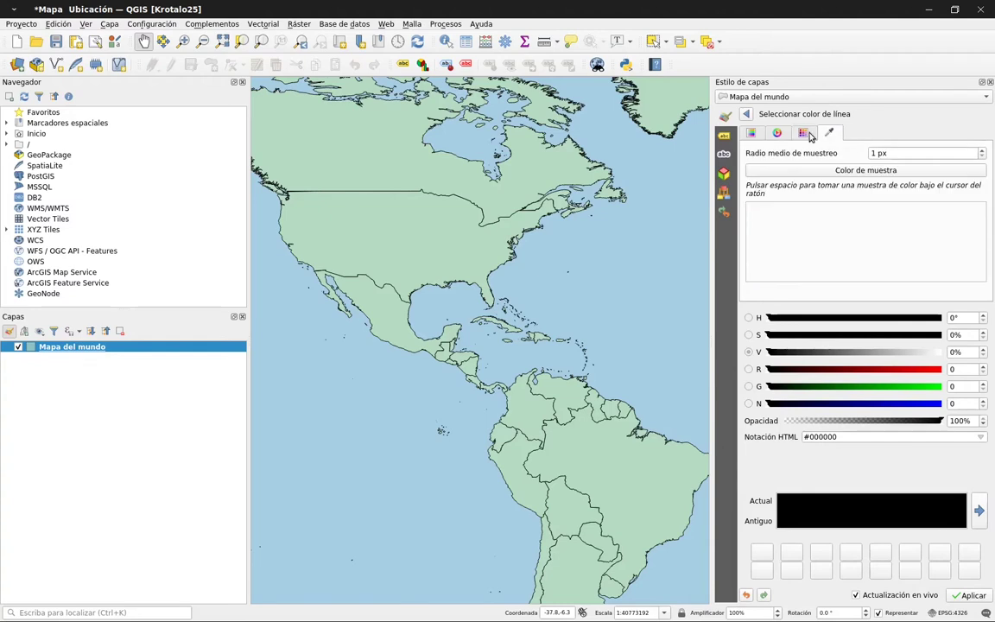
click(808, 135)
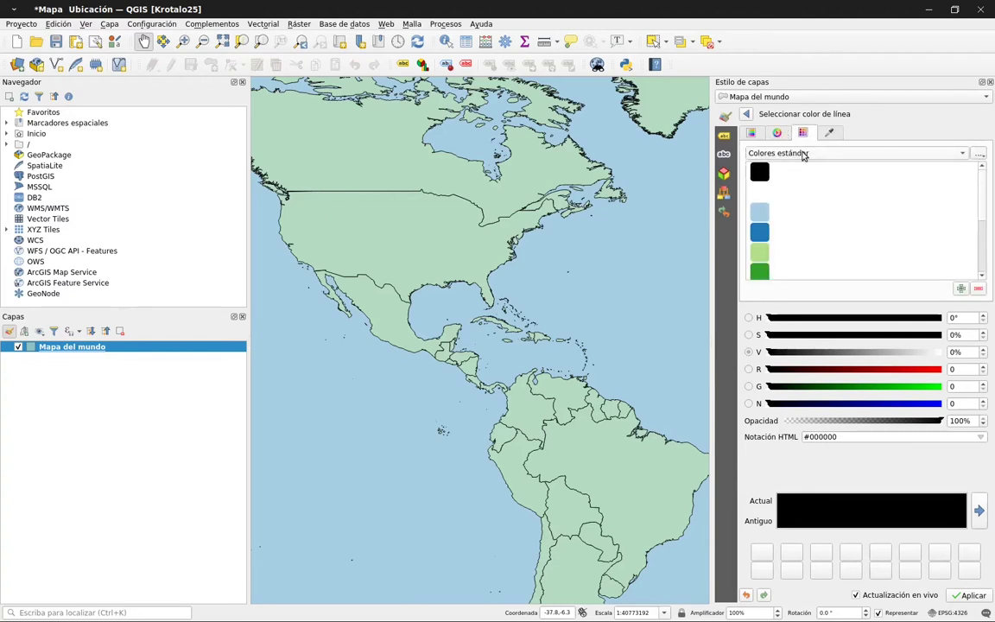
click(837, 155)
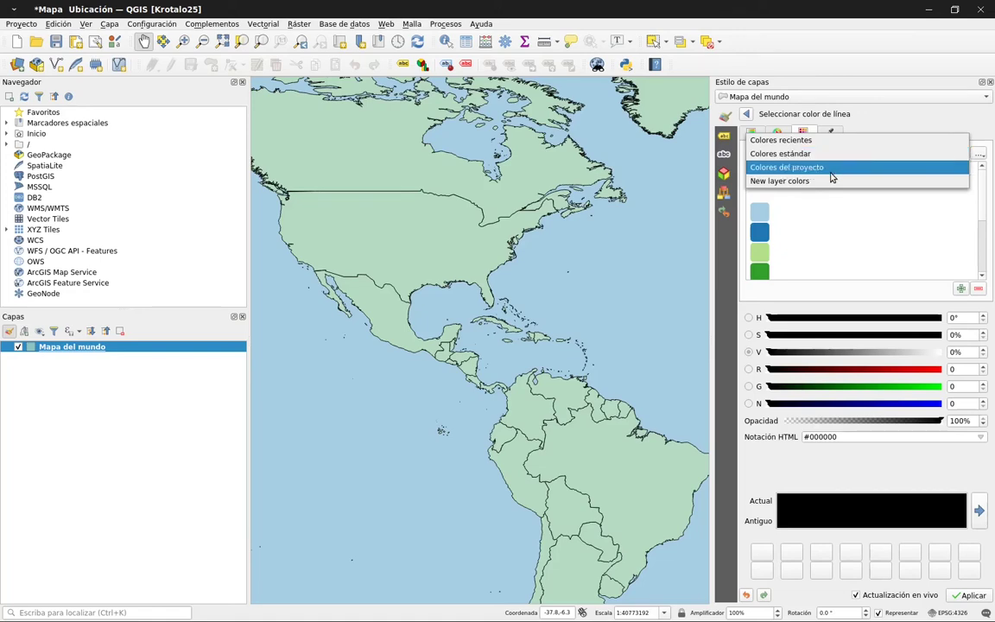
click(833, 168)
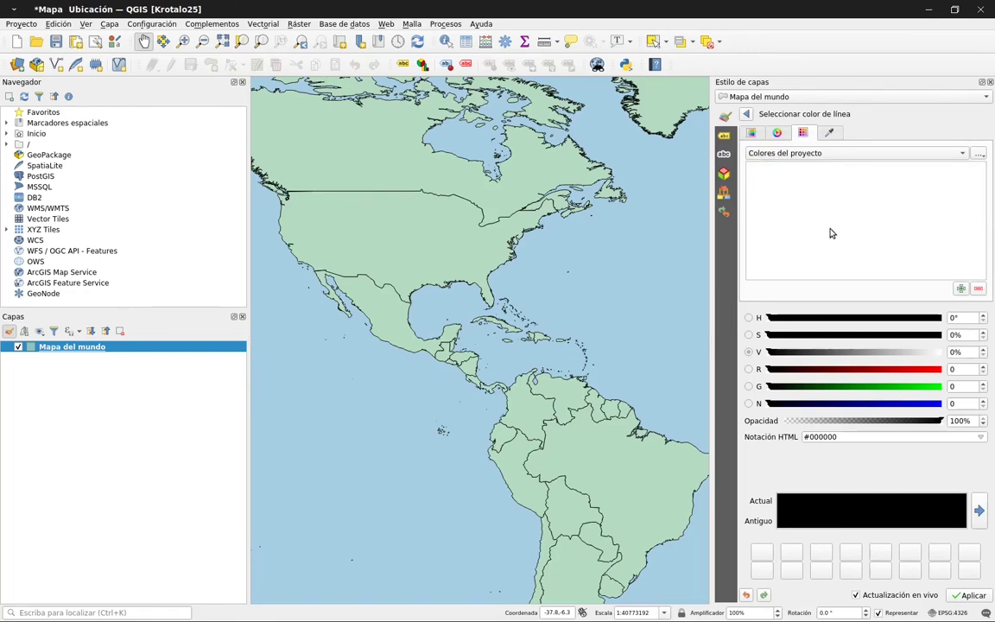
click(909, 158)
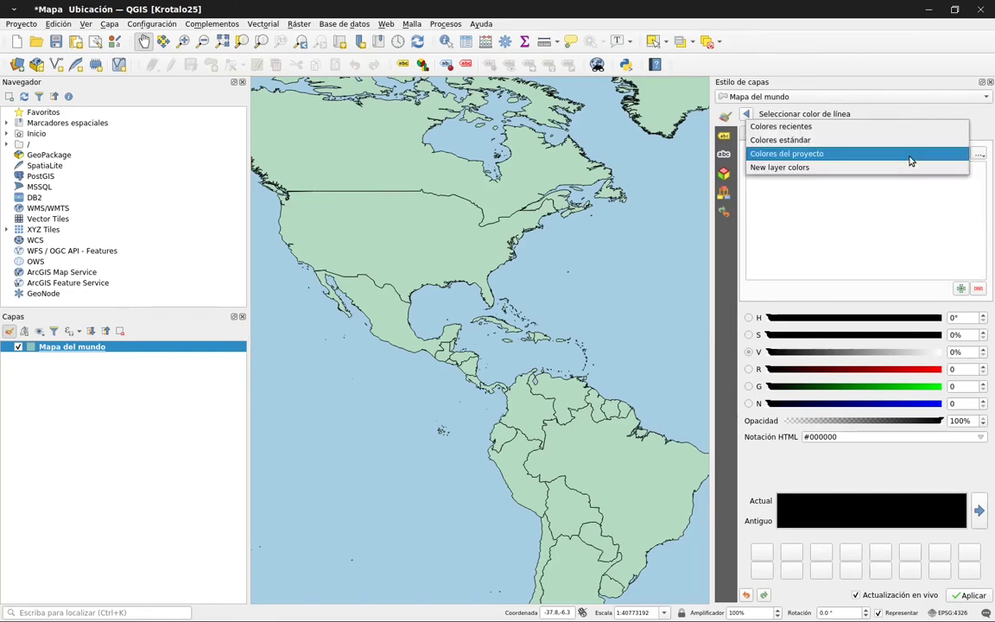
click(858, 128)
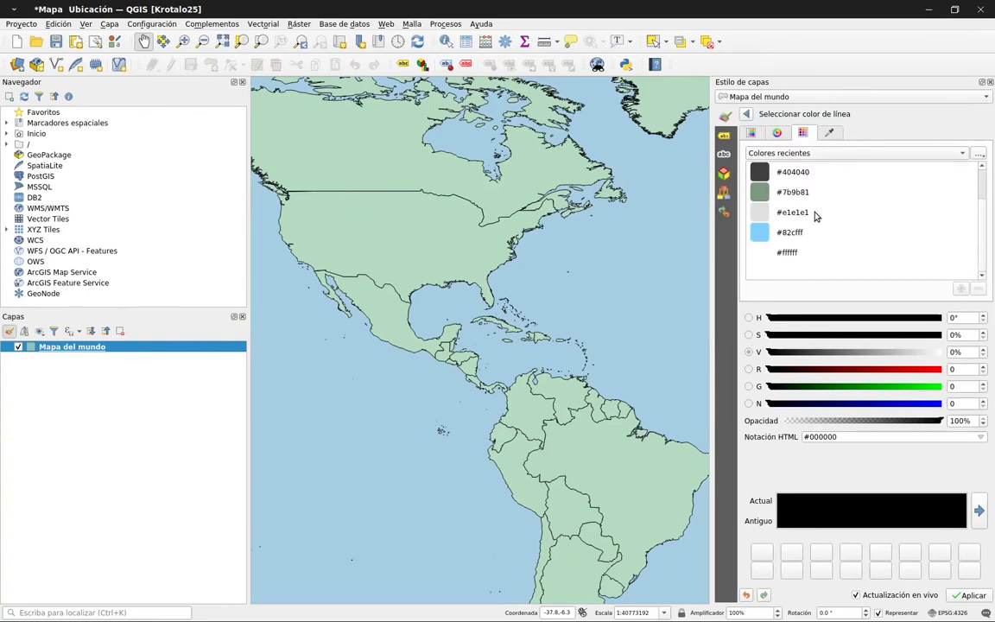
click(872, 154)
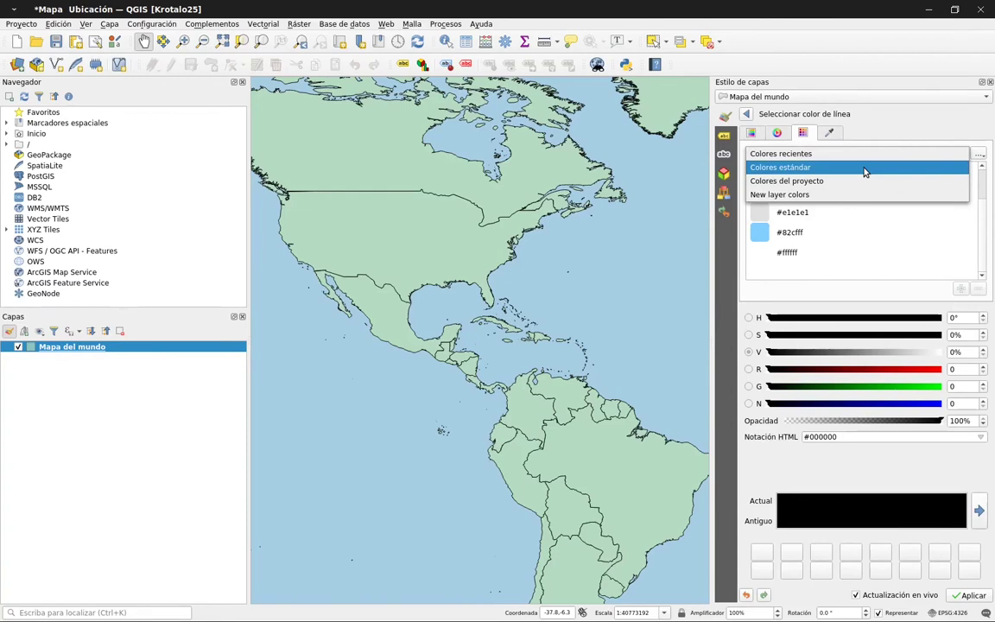
click(865, 170)
scroll(864, 171, down, 3)
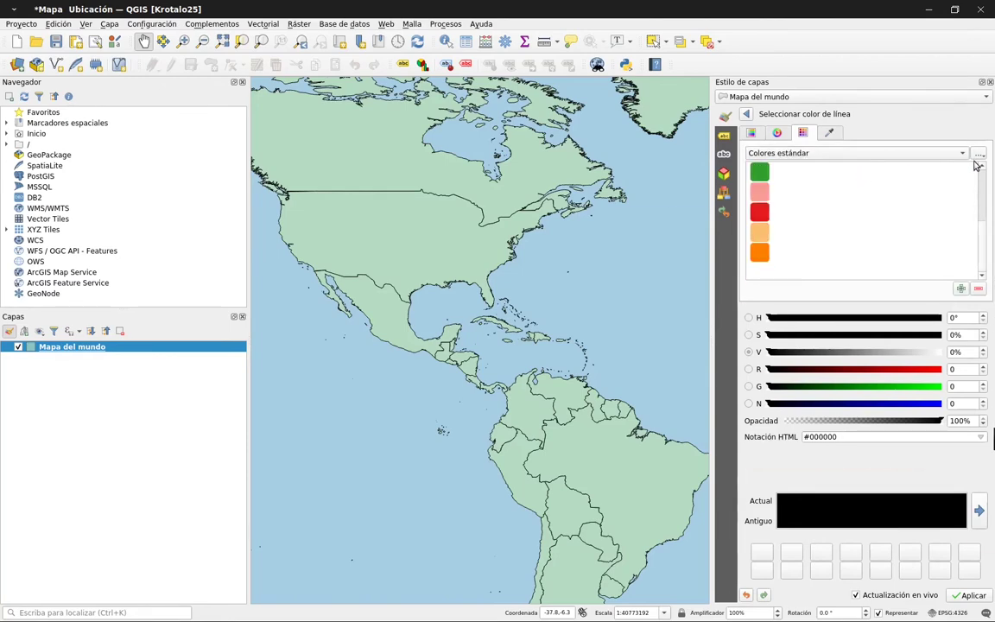
scroll(979, 175, up, 3)
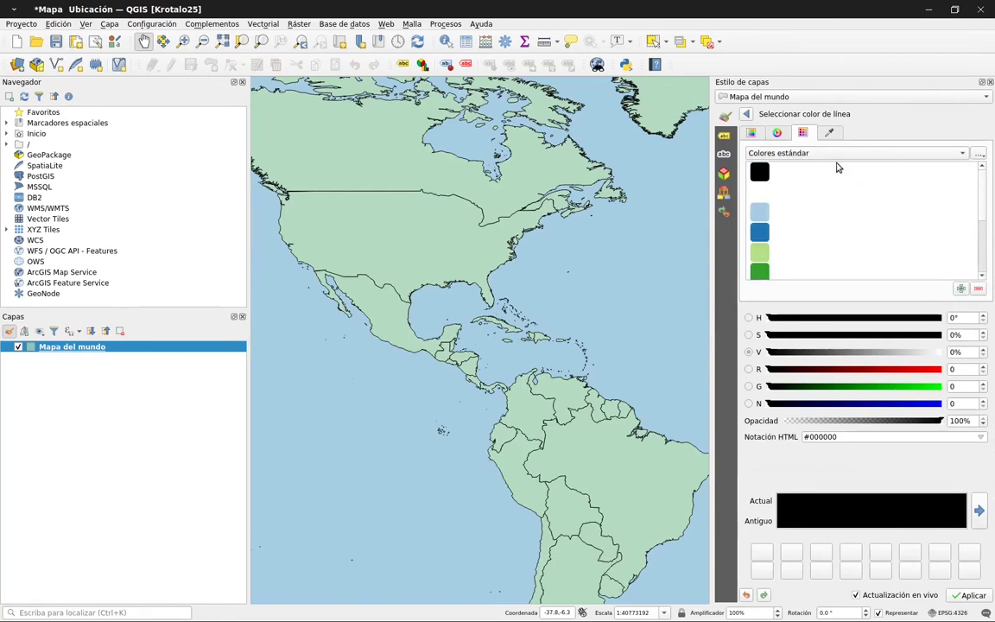
Lighten the stroke colour to grey #656565 by raising its value (V) to 40%
click(848, 154)
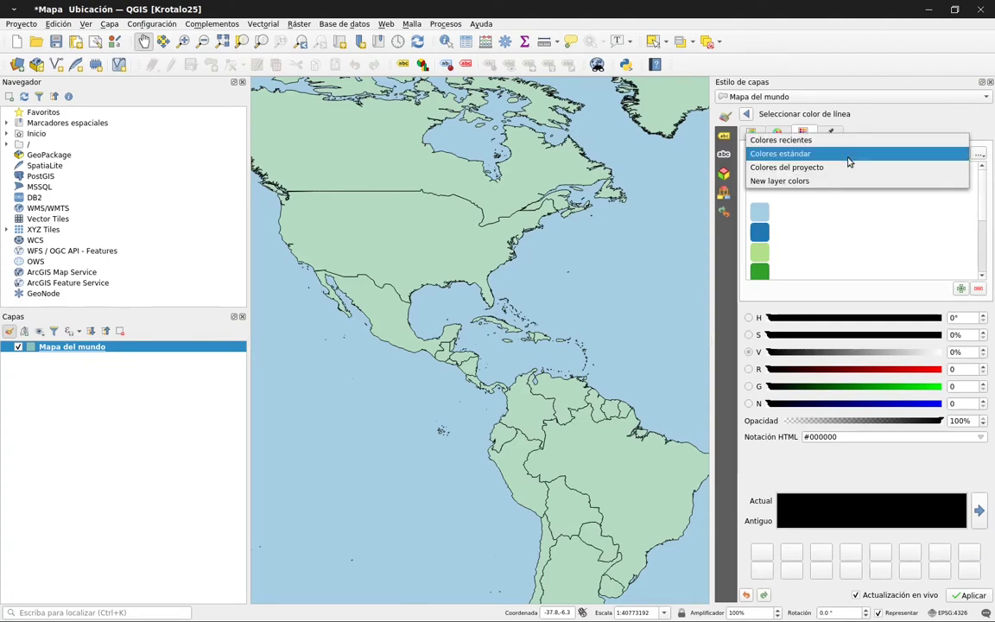
click(844, 198)
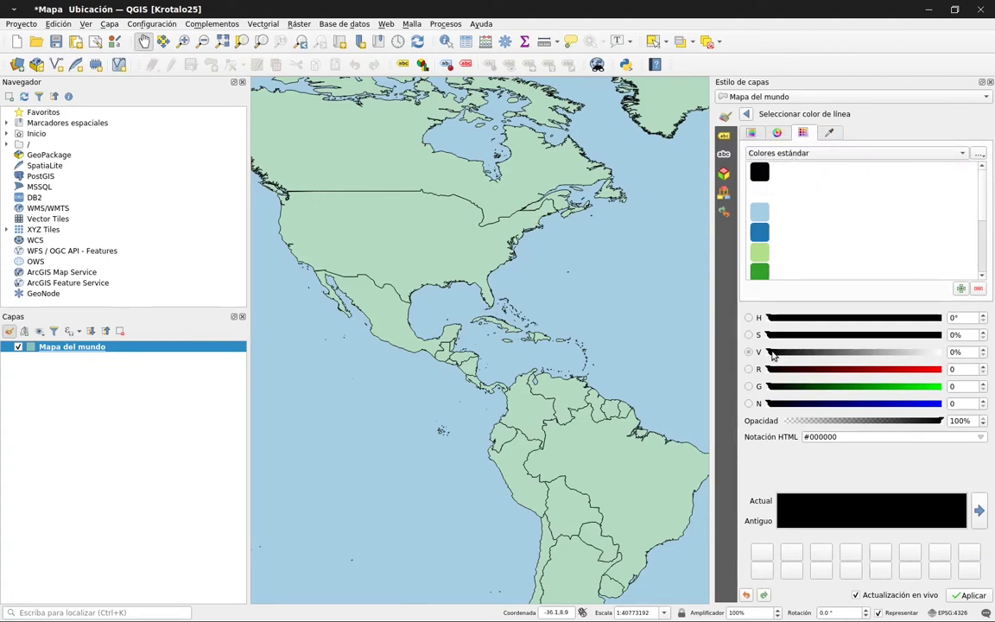
drag(773, 354, 837, 352)
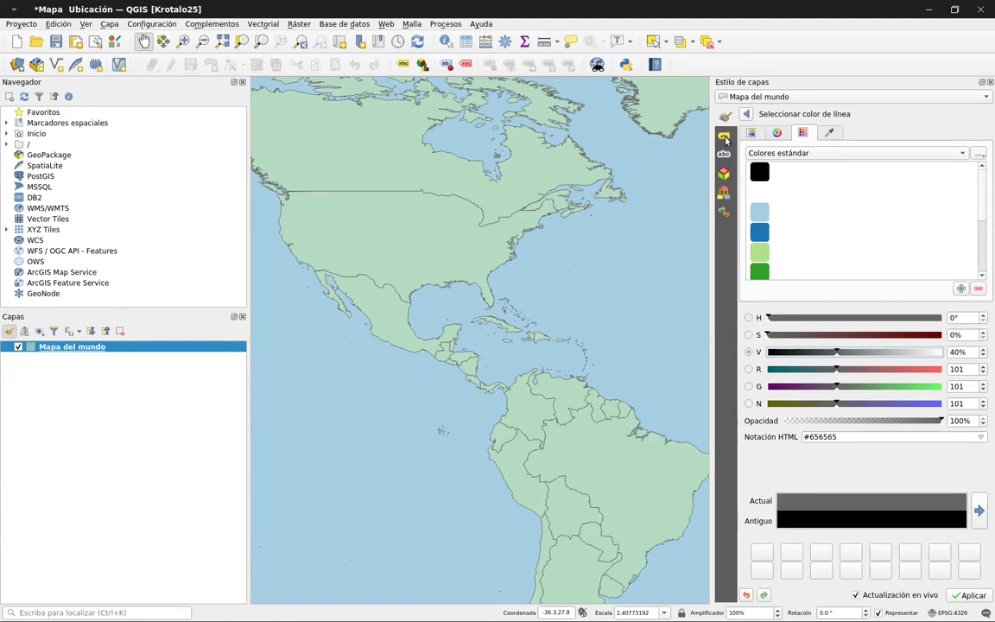
Enable Single Labels on the Mapa del mundo layer, using the NAME field as the label value
click(724, 137)
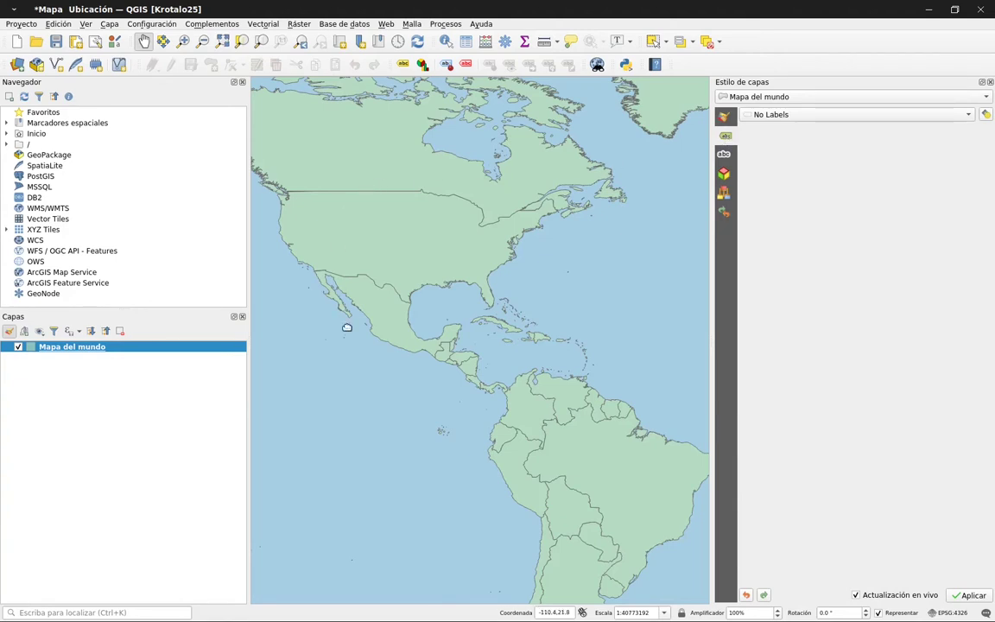
click(810, 118)
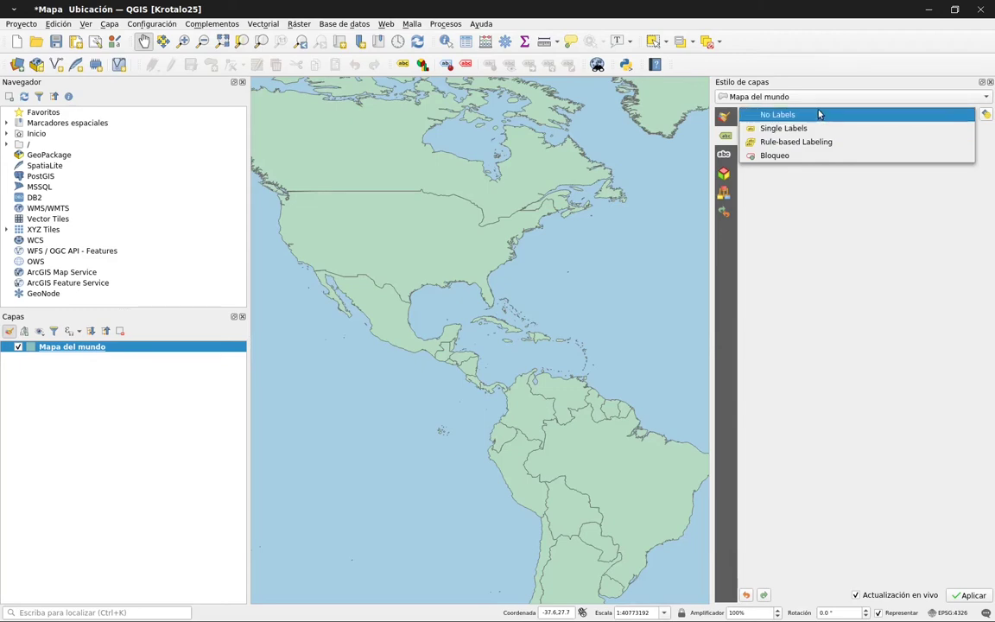
click(819, 115)
click(831, 118)
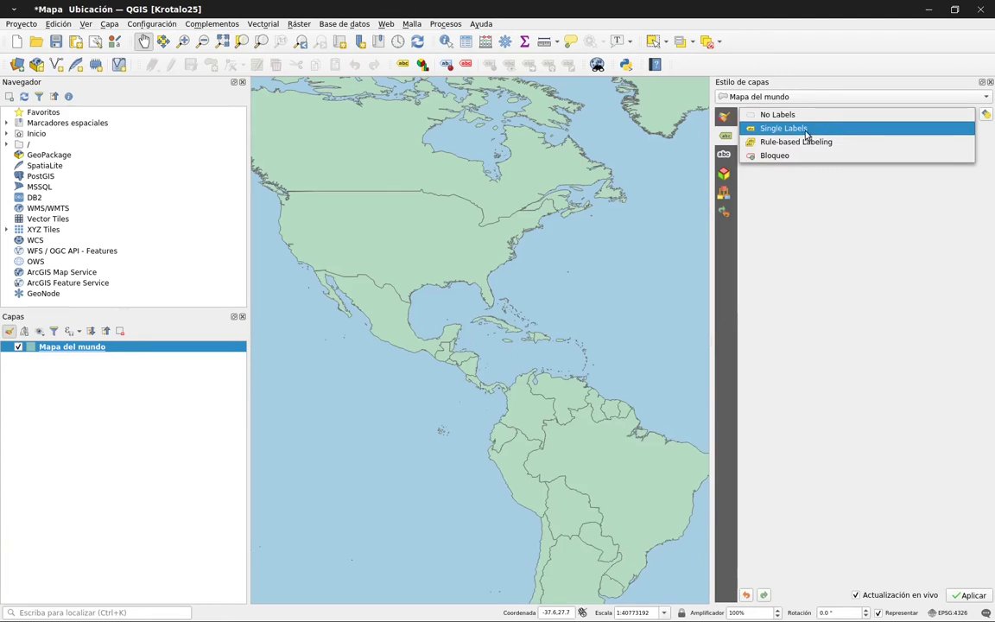
key(Escape)
key(Down)
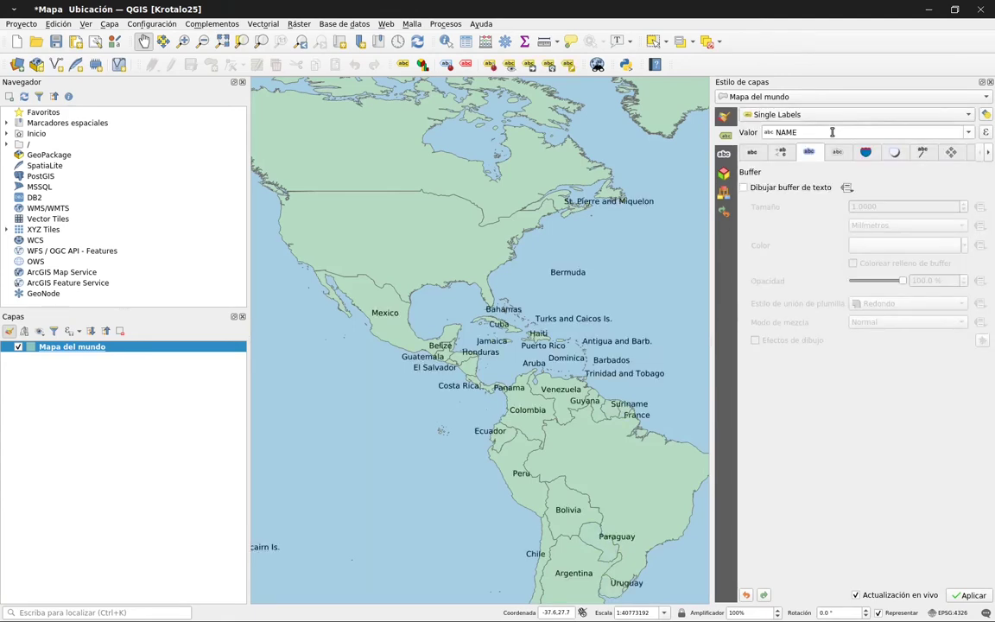
click(968, 132)
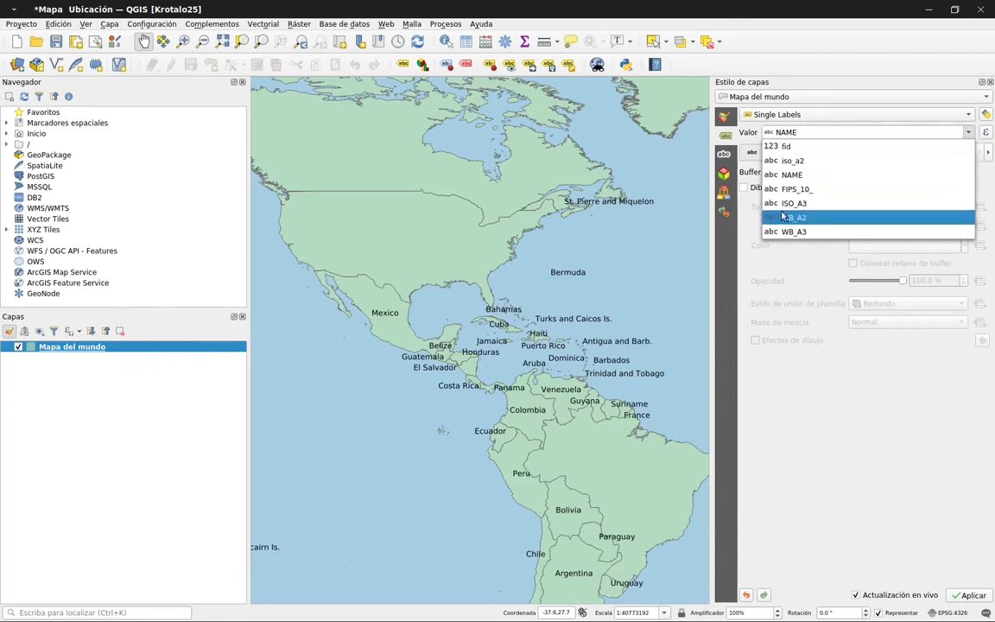
click(793, 174)
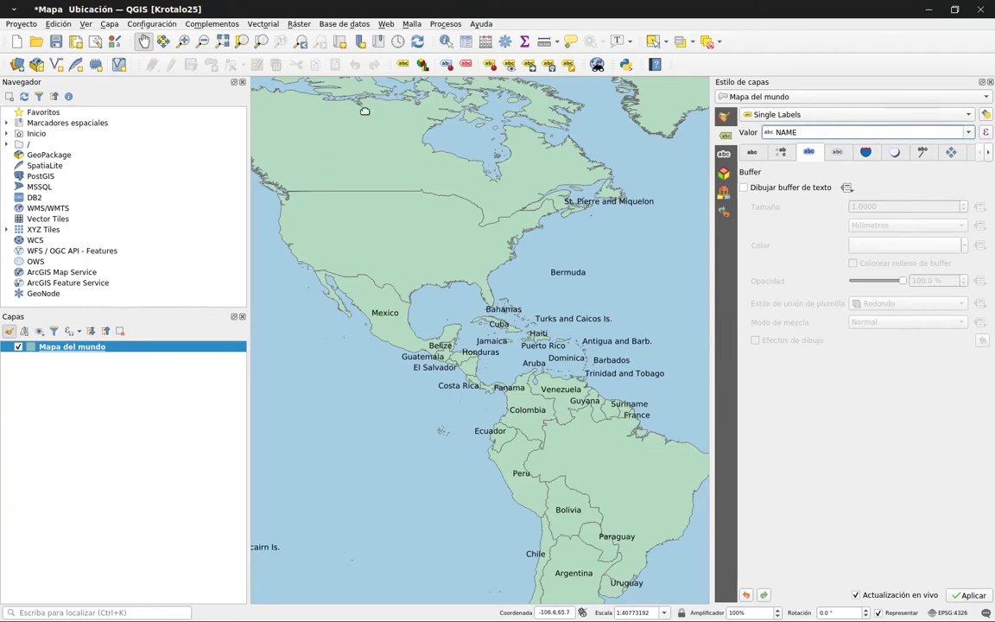
Examine the attribute table of the Mapa del mundo layer and the fields available as the label value
click(466, 41)
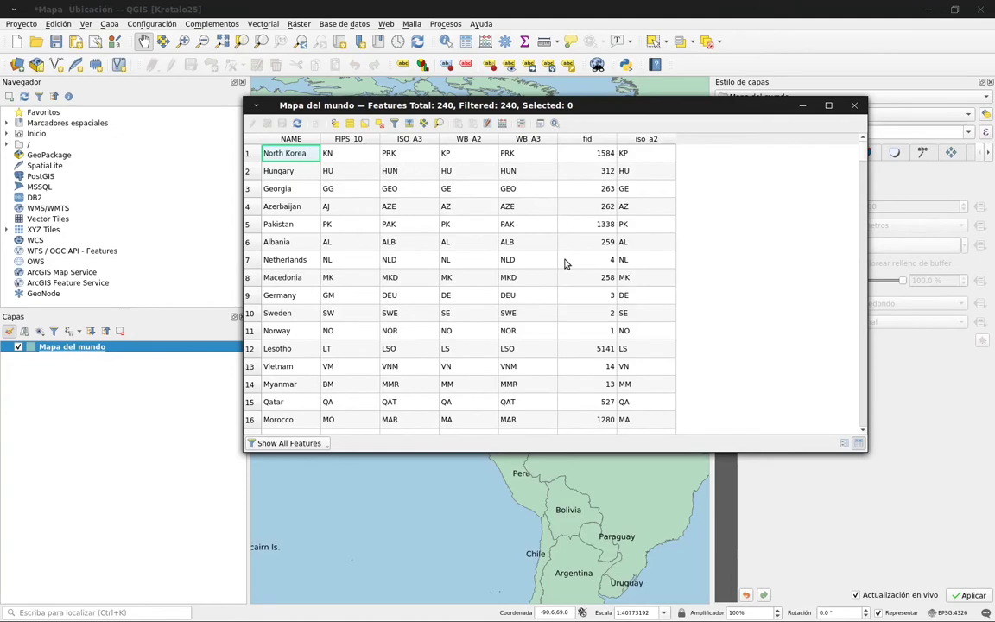
scroll(564, 264, down, 11)
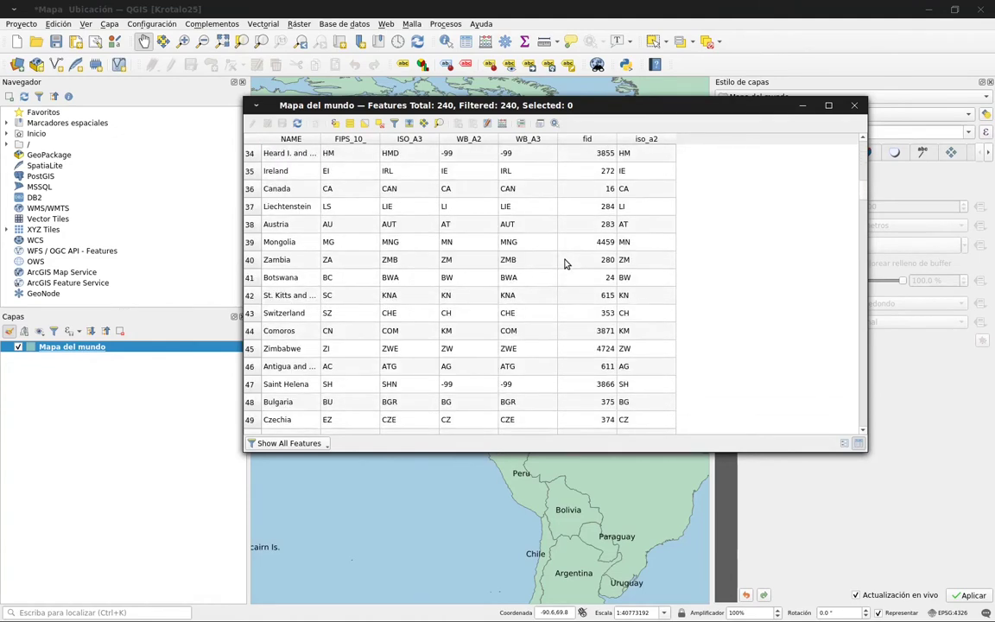
scroll(565, 264, down, 16)
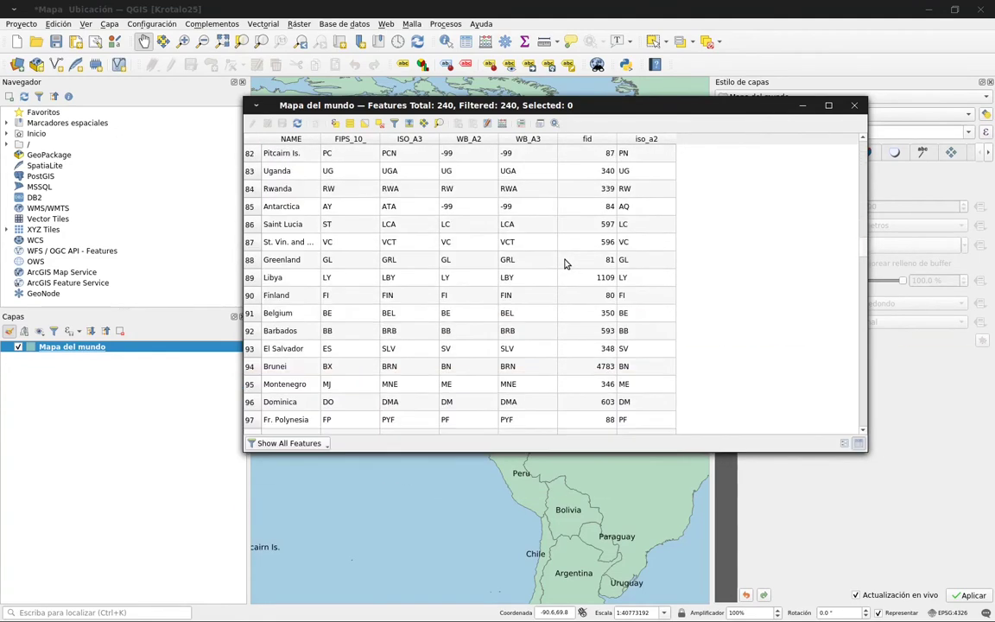
scroll(565, 263, down, 20)
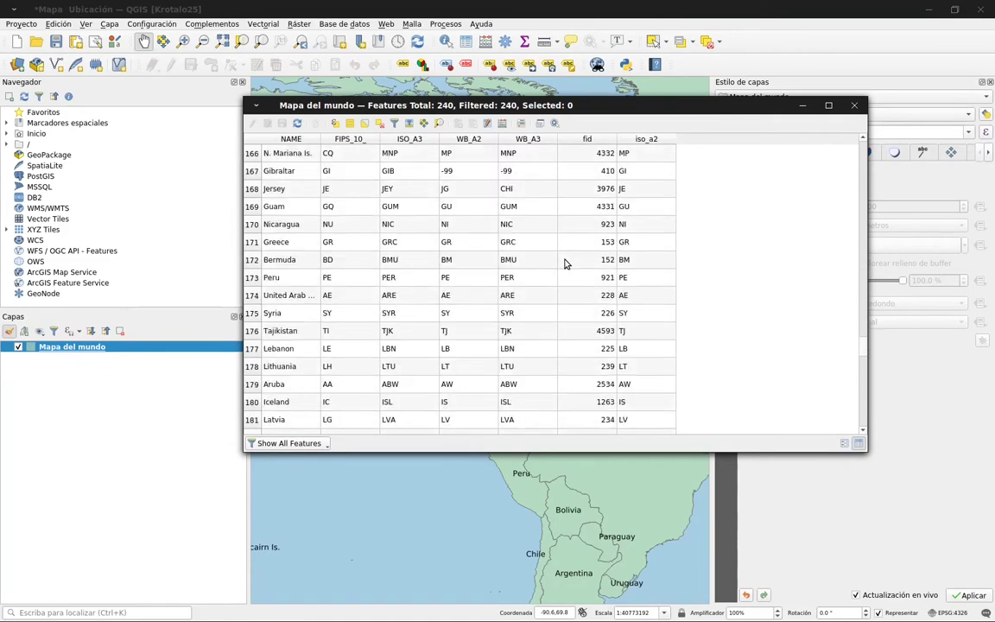
scroll(565, 264, down, 4)
drag(864, 359, 655, 133)
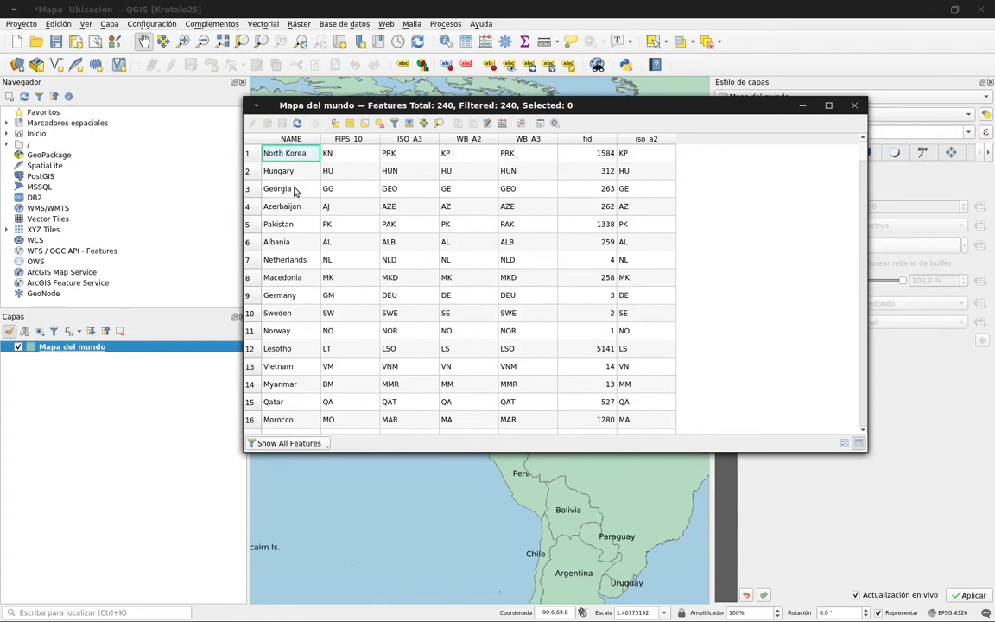
click(856, 105)
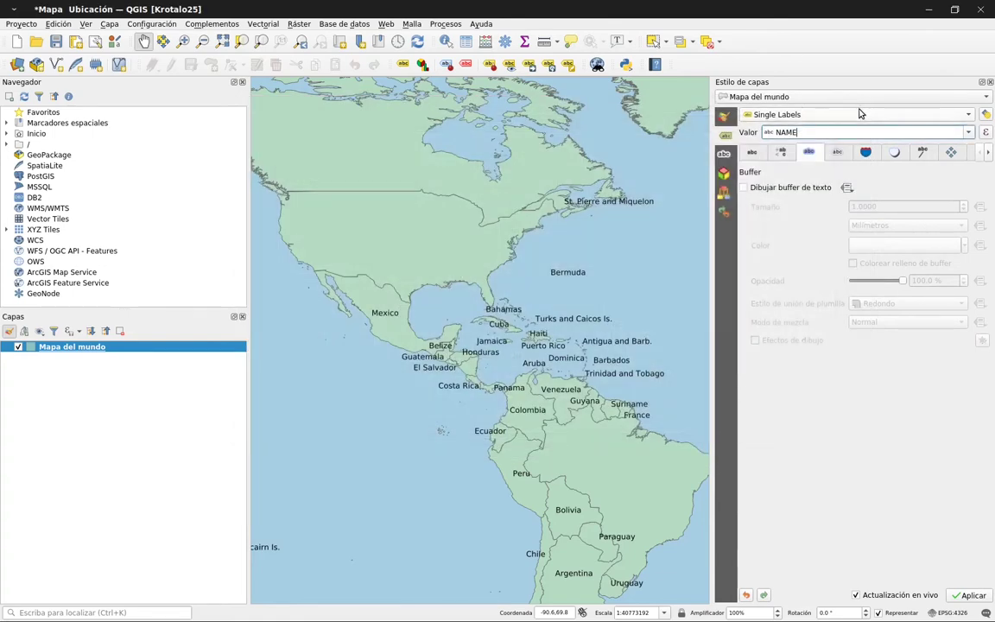
click(969, 134)
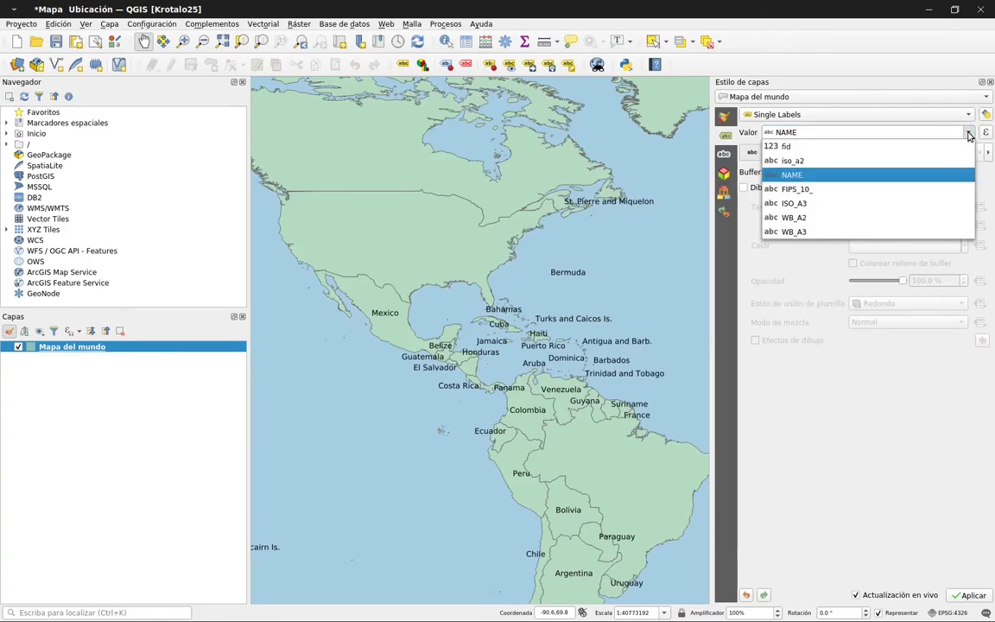
click(969, 134)
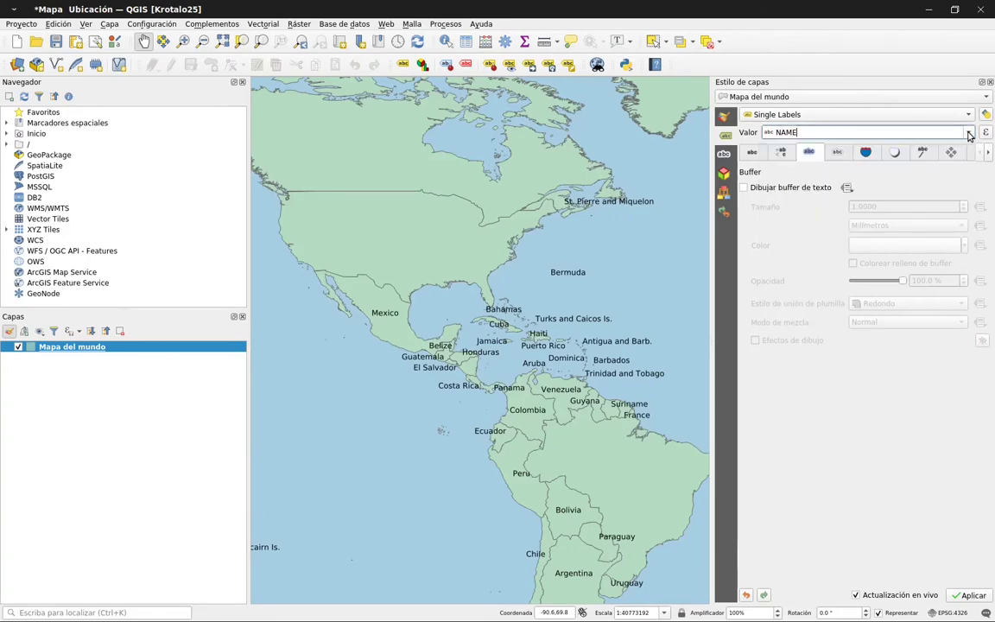
Change the country labels' text colour to dark navy blue using the colour wheel
click(753, 153)
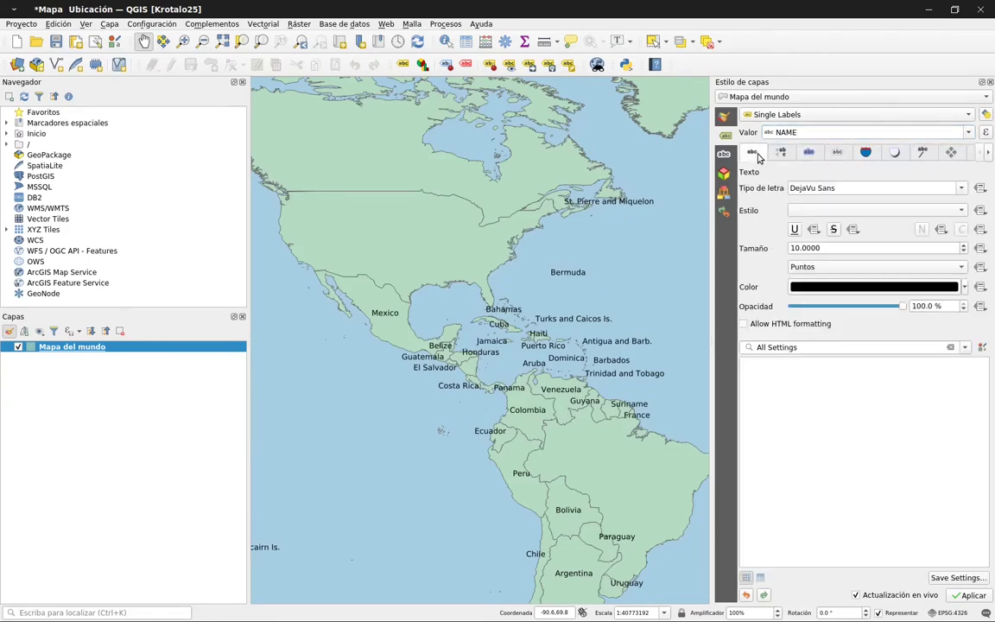
click(967, 287)
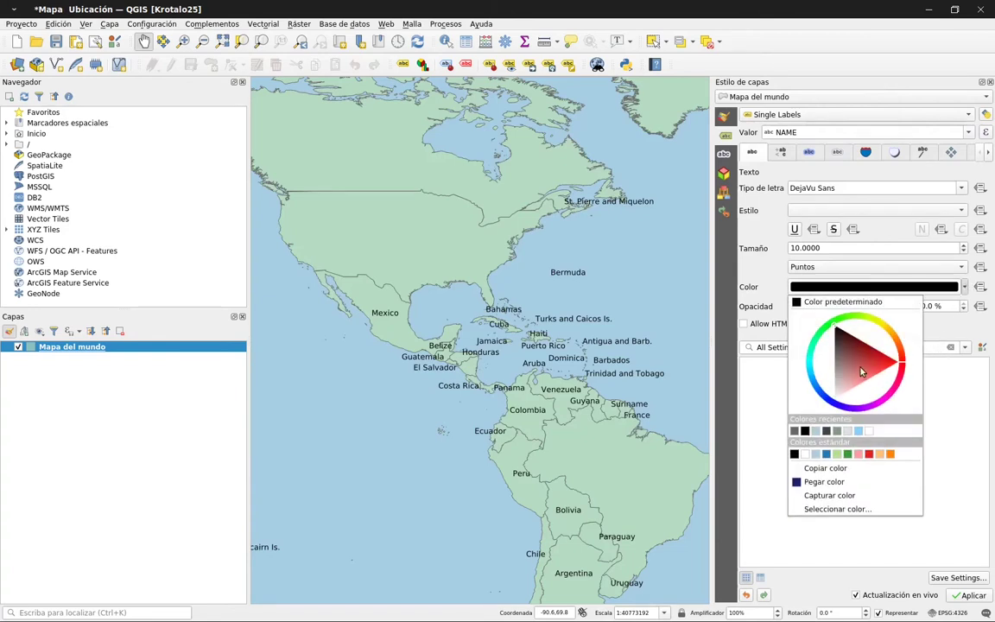
click(833, 399)
click(849, 387)
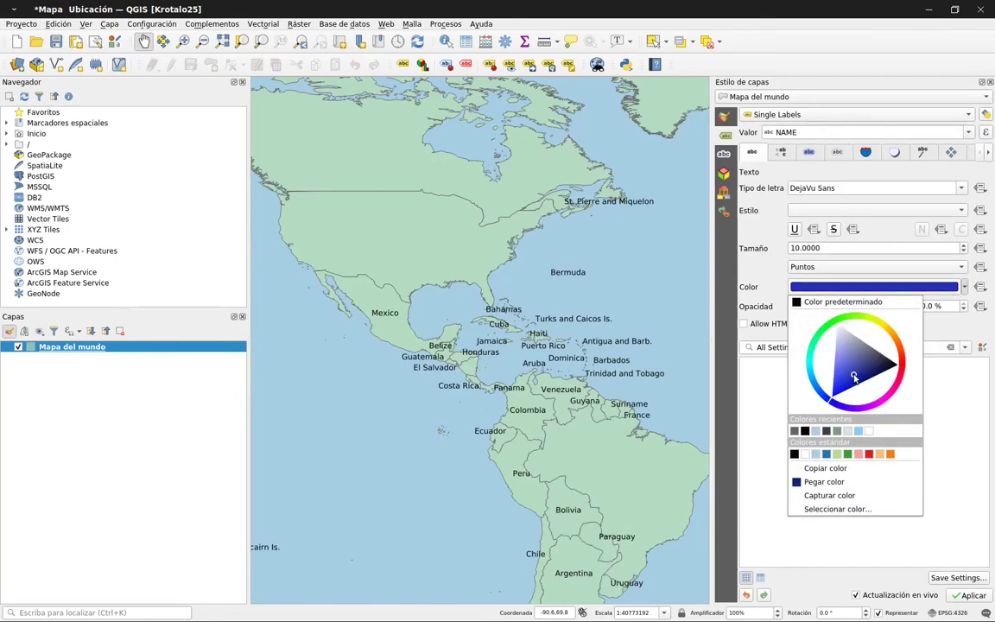
click(875, 369)
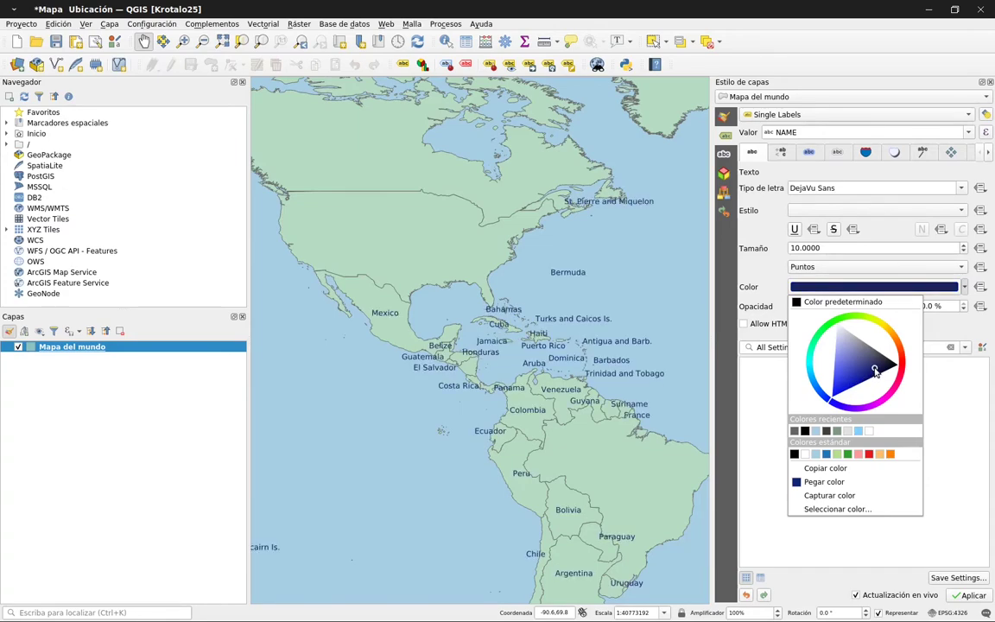
click(979, 421)
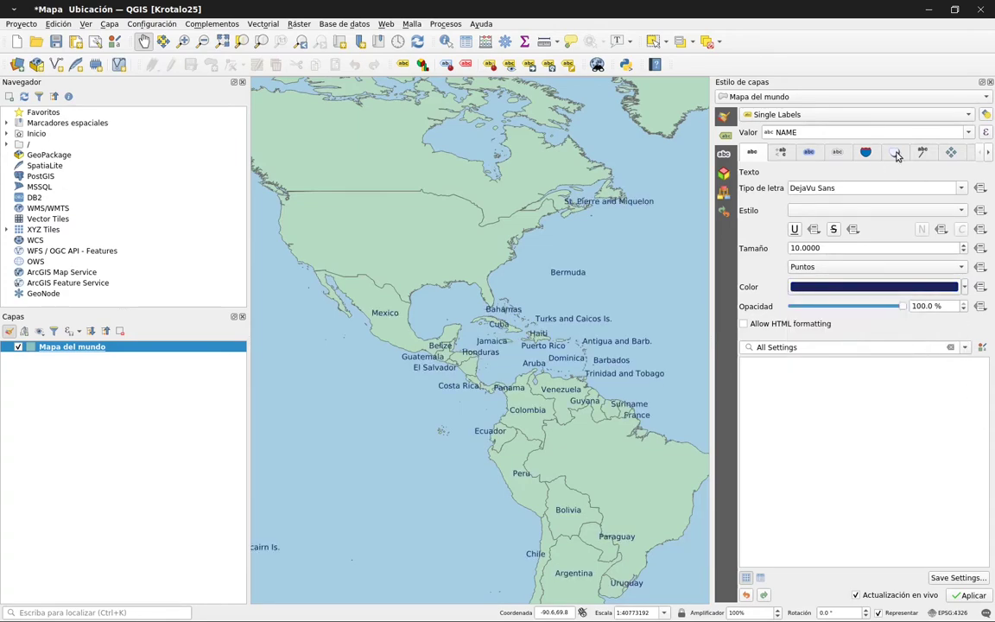
Enable a white text buffer of 0.7 mm around the labels and widen the map area beside the layer list
click(811, 154)
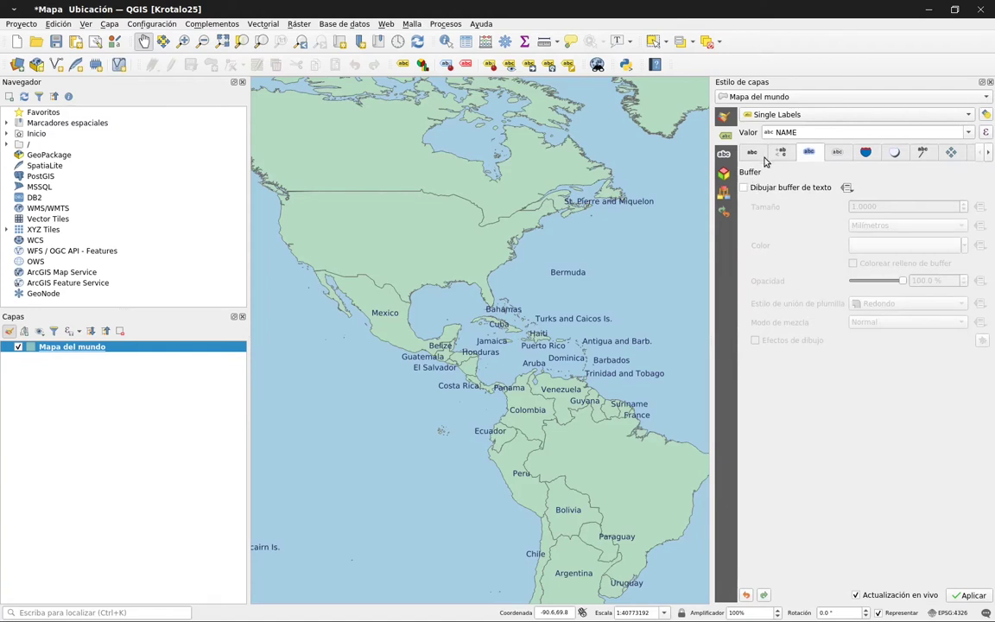
click(809, 154)
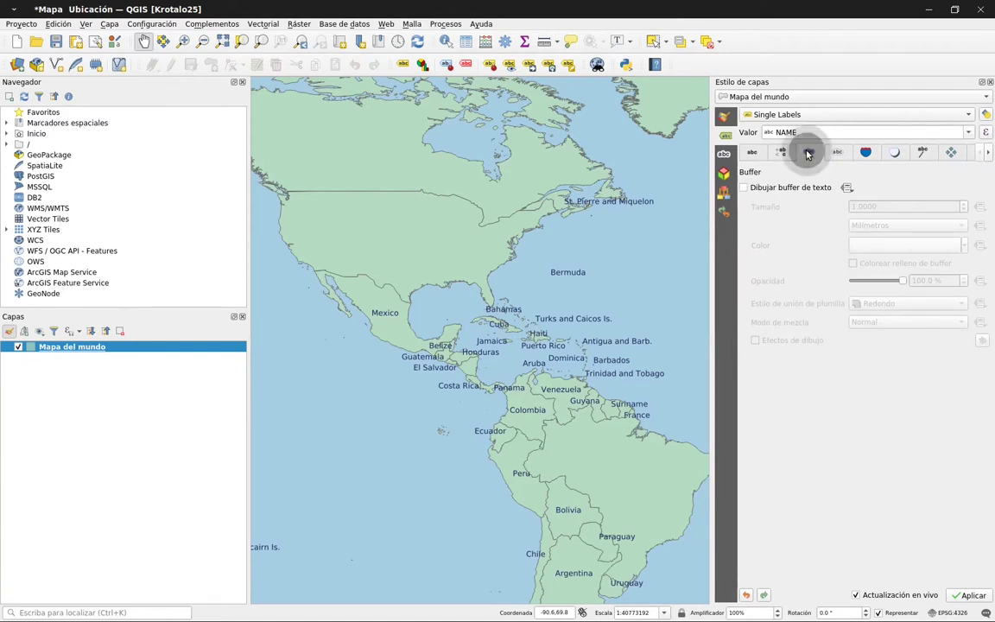
click(745, 187)
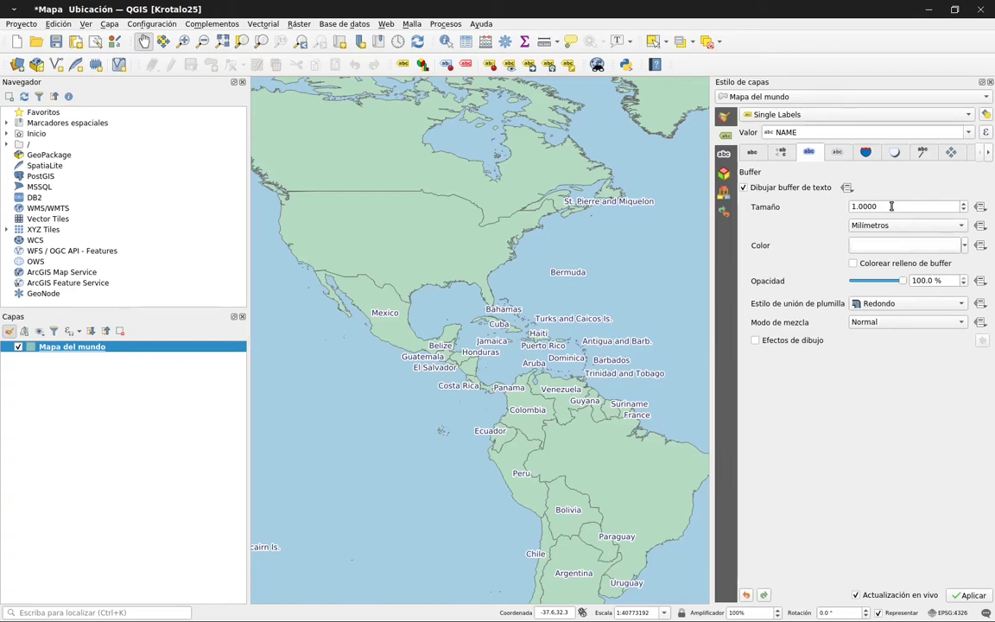
scroll(891, 207, down, 1)
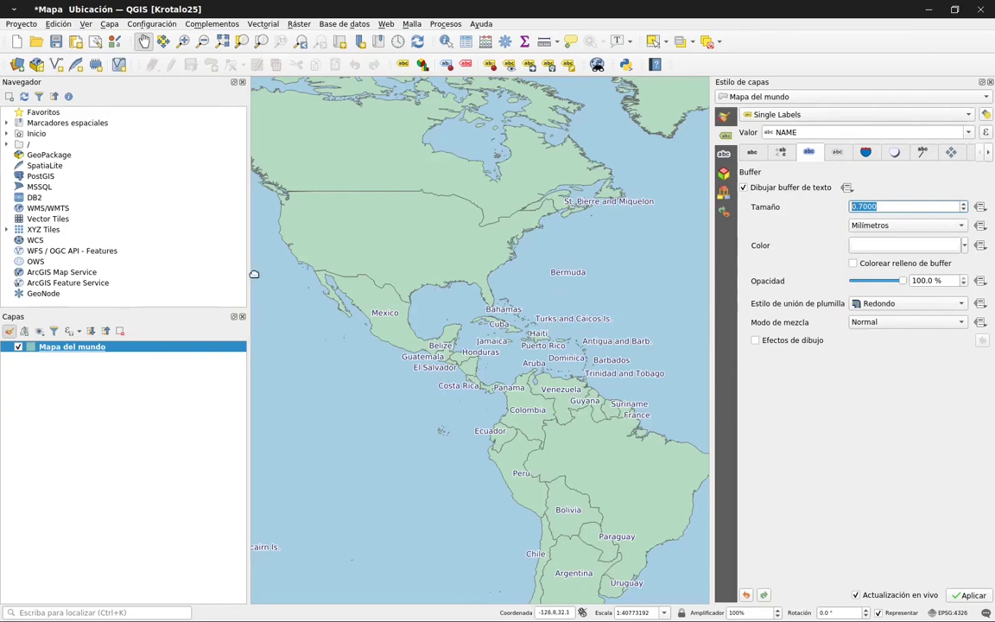
drag(246, 271, 175, 269)
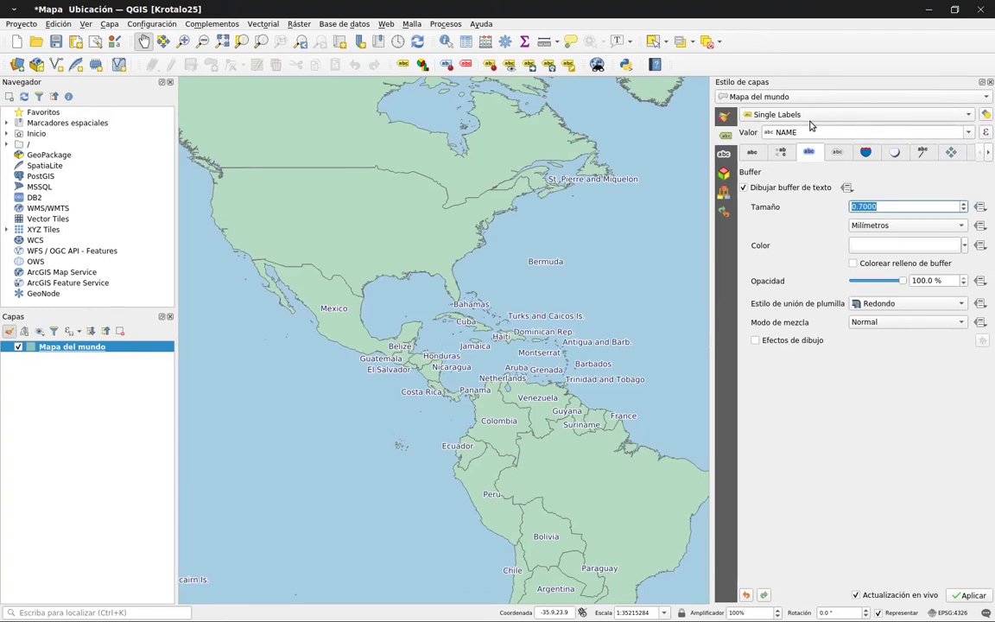
Try Lato Light as the font of the country labels, and settle on Lato Medium
click(754, 153)
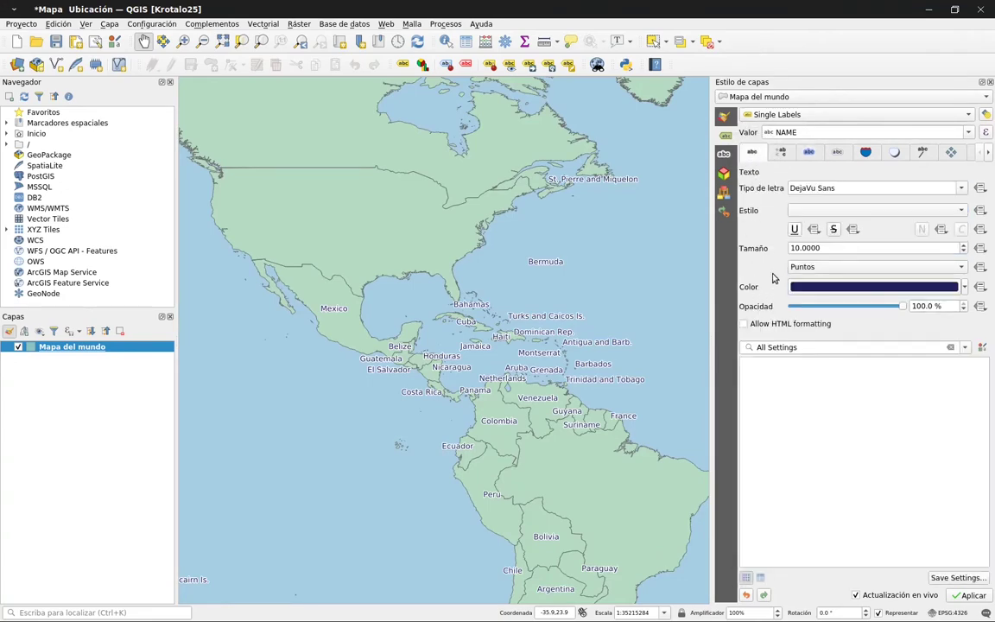
click(963, 190)
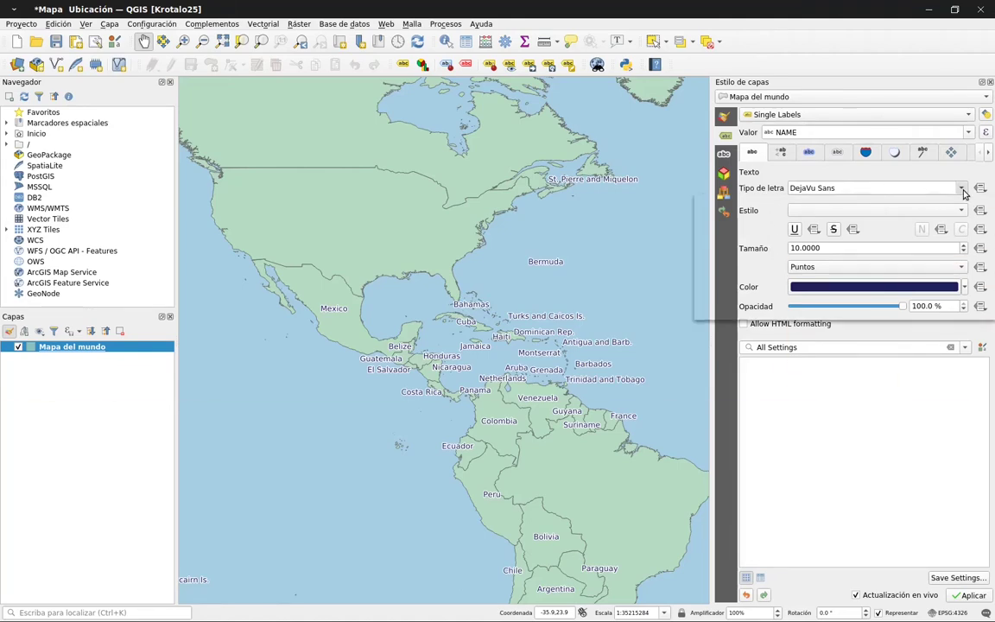
click(963, 190)
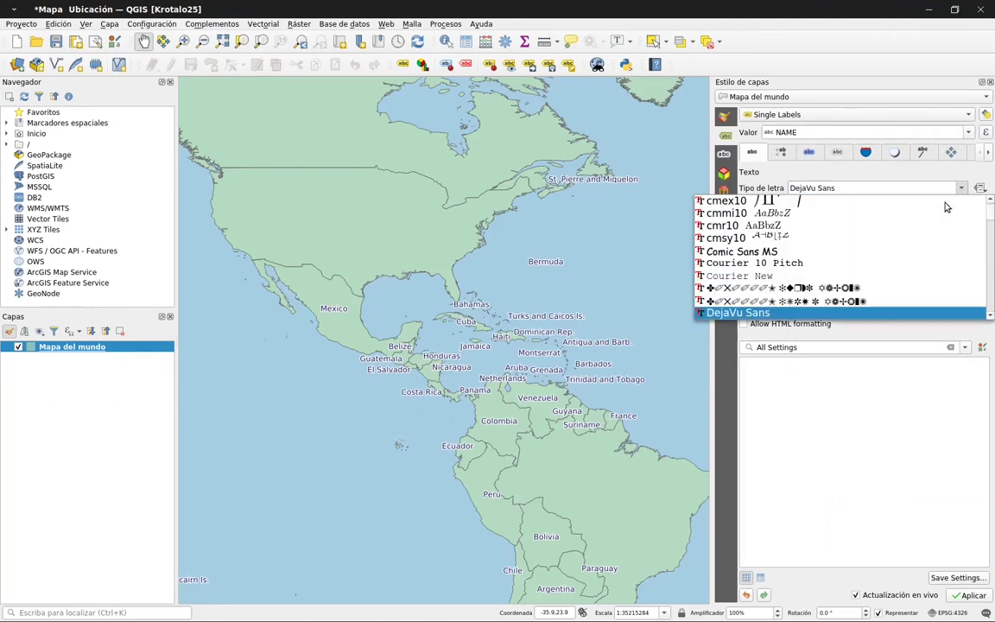
scroll(932, 286, down, 1)
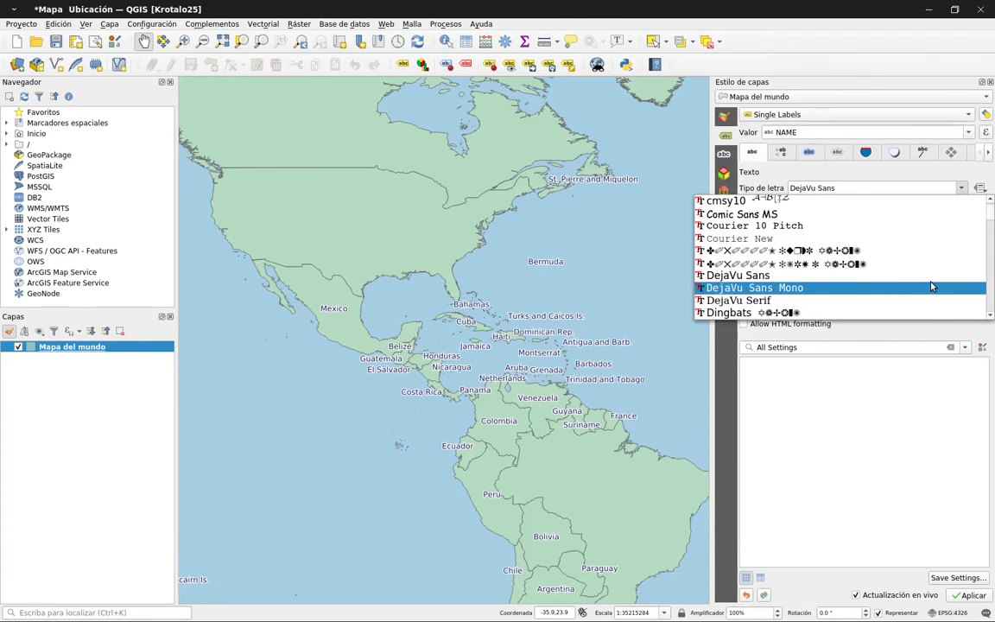
scroll(932, 286, down, 1)
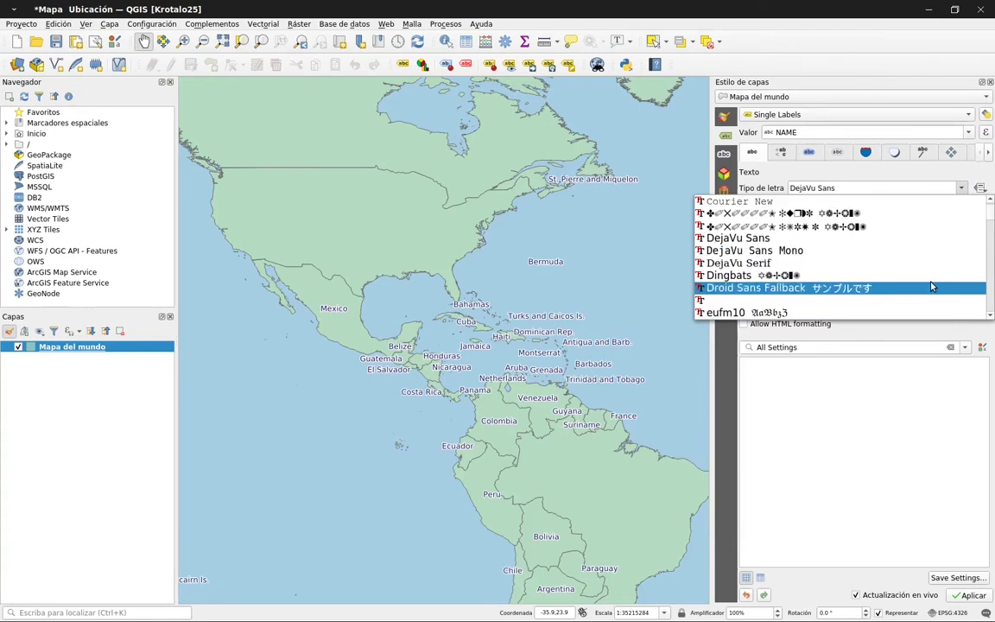
scroll(888, 289, down, 2)
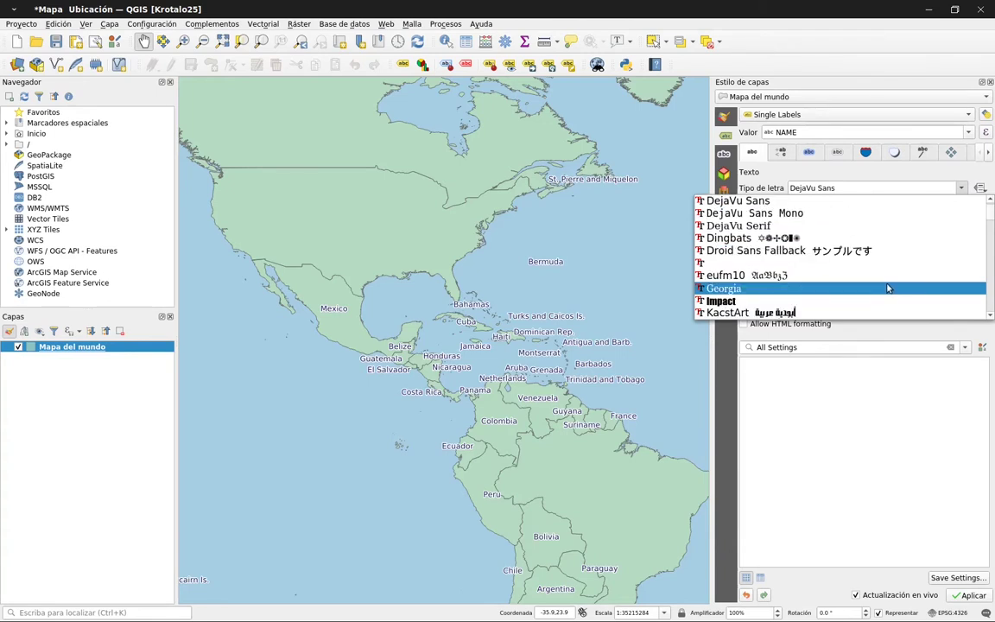
scroll(888, 288, down, 1)
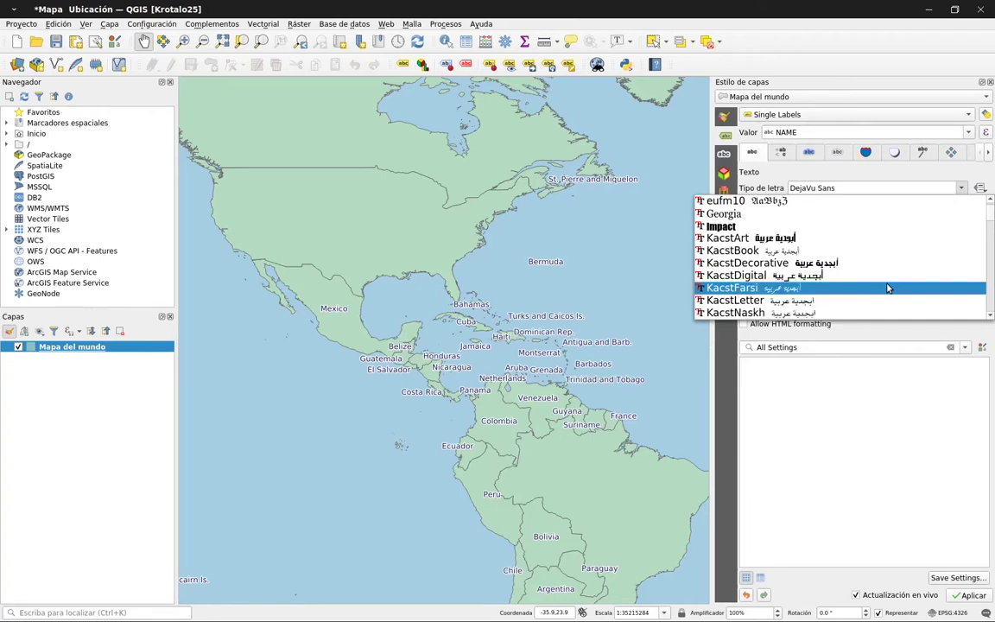
scroll(888, 288, down, 6)
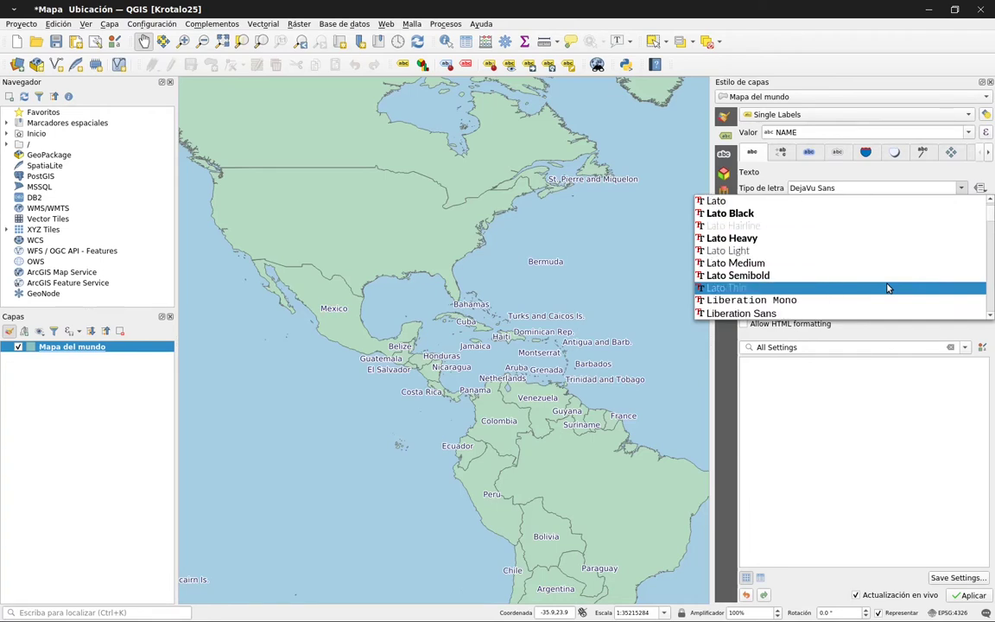
click(843, 252)
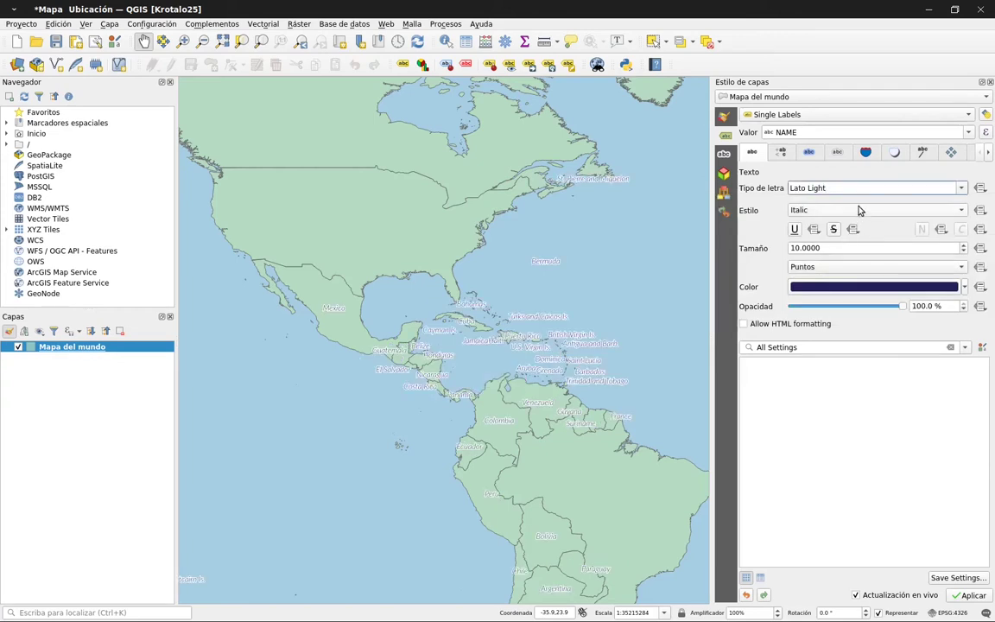
click(961, 188)
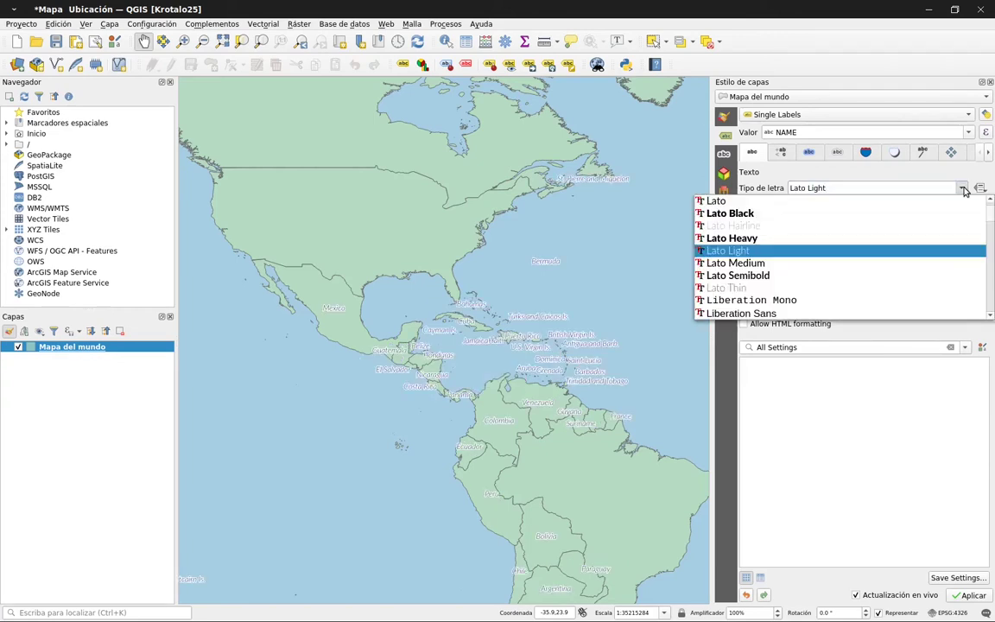
click(806, 264)
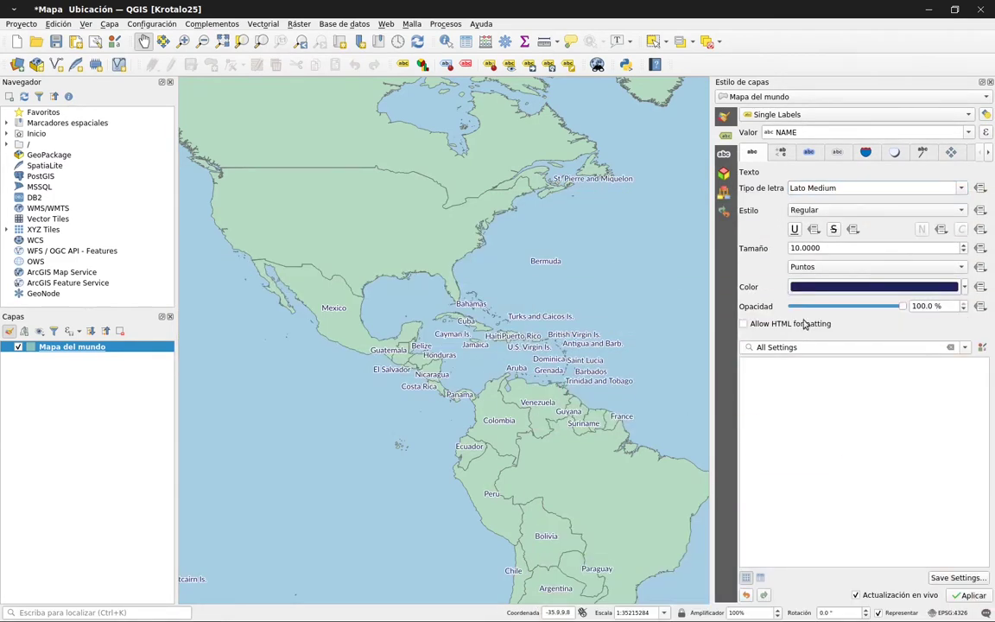
Format the country labels as All Uppercase
click(783, 153)
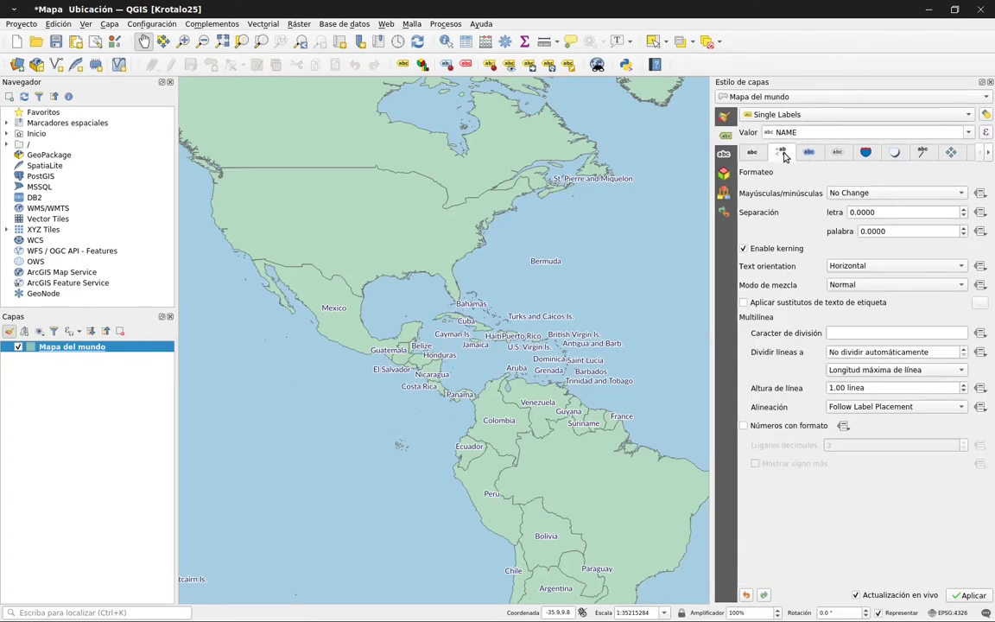
click(835, 195)
click(842, 209)
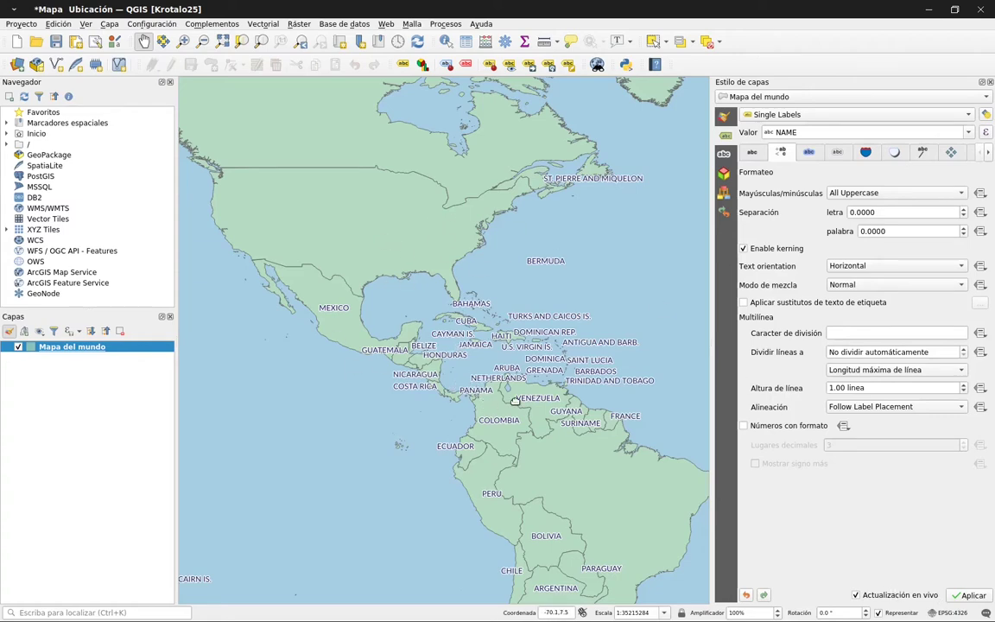
Zoom the map in to Central America and the Caribbean, and close the layer styling settings
drag(515, 408, 462, 360)
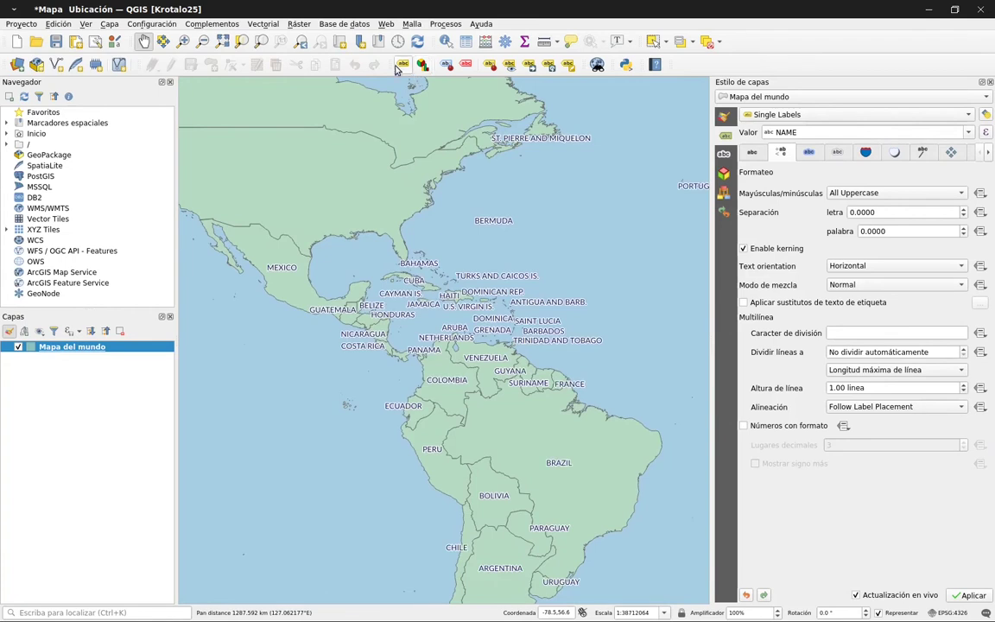
click(183, 42)
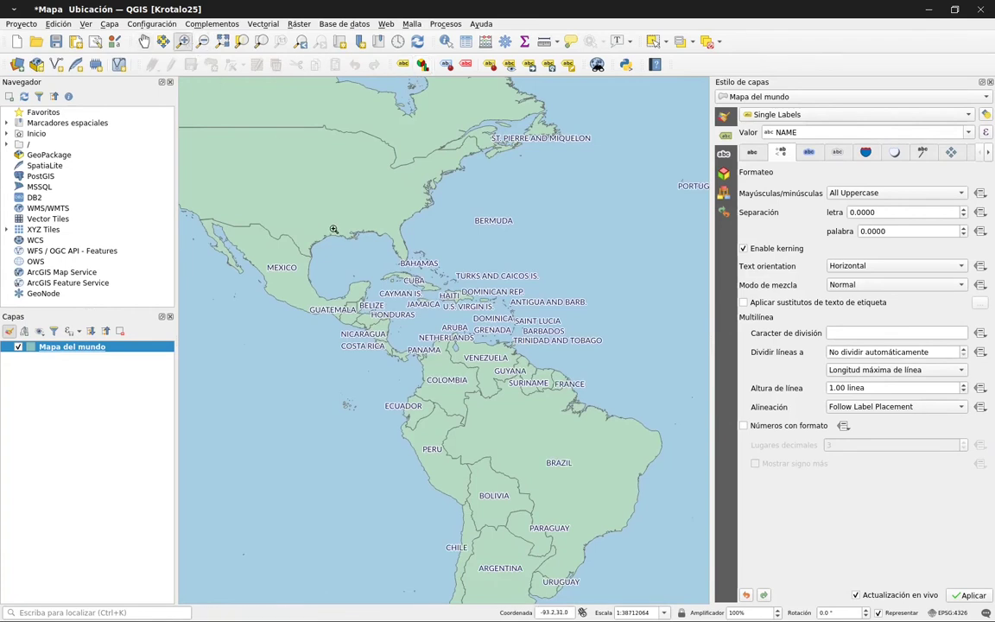
drag(342, 257, 530, 374)
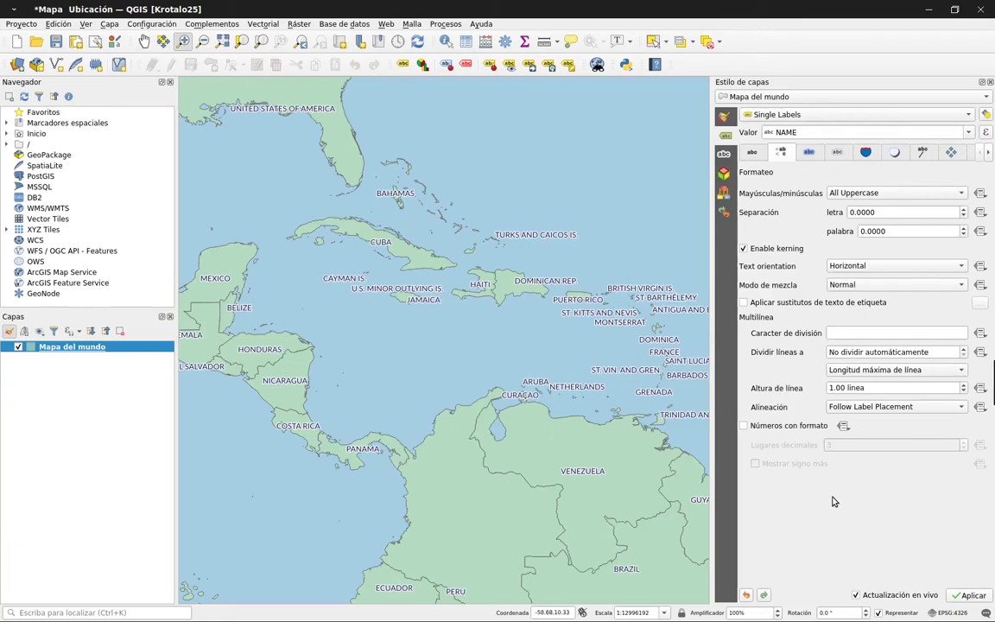
click(989, 82)
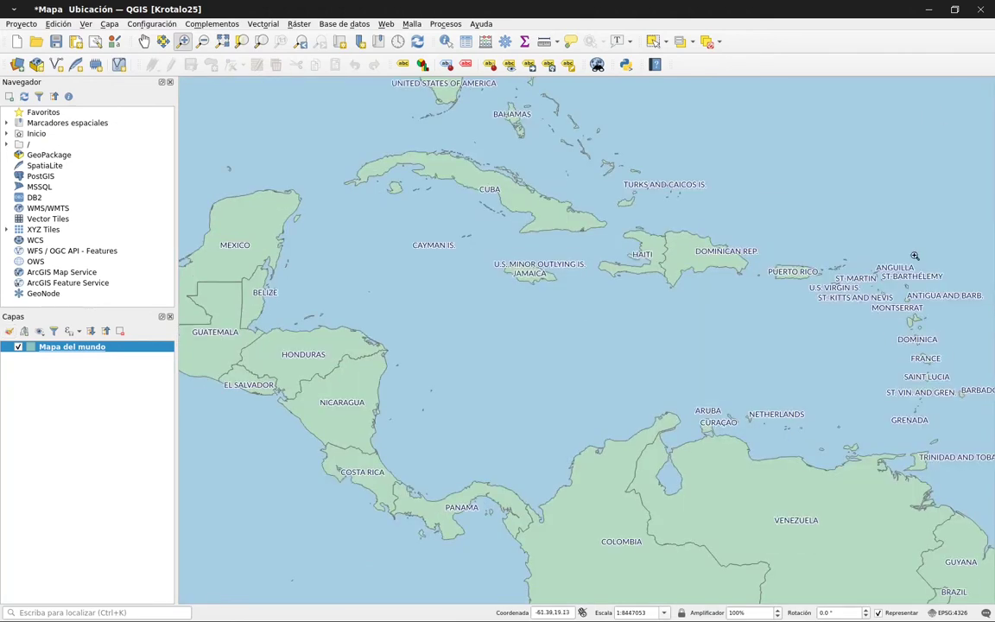
Duplicate the Mapa del mundo layer and make its copy, Mapa del mundo copiar, visible
click(93, 441)
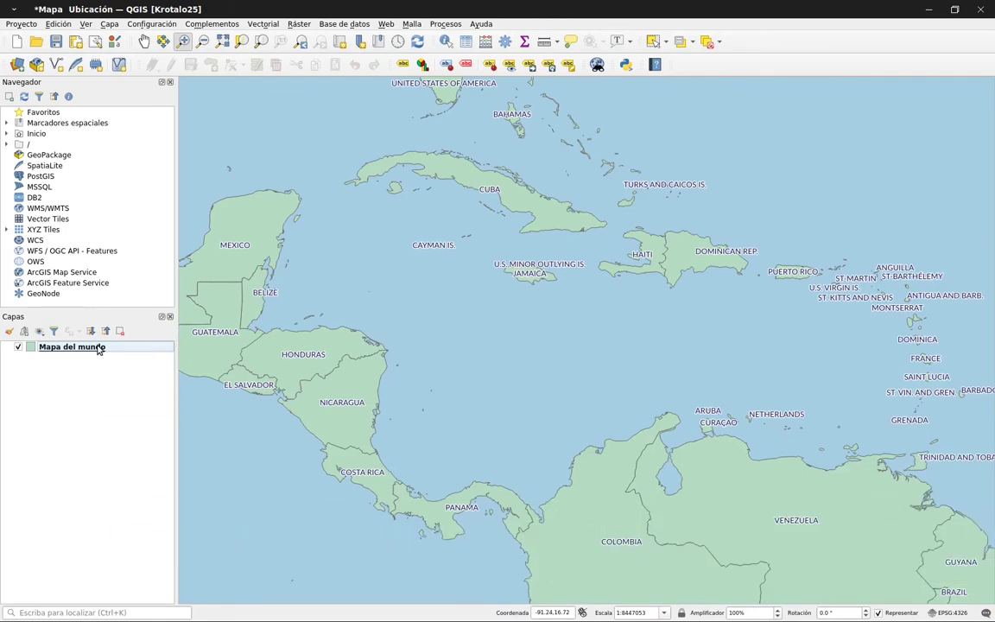
mouse_move(98, 350)
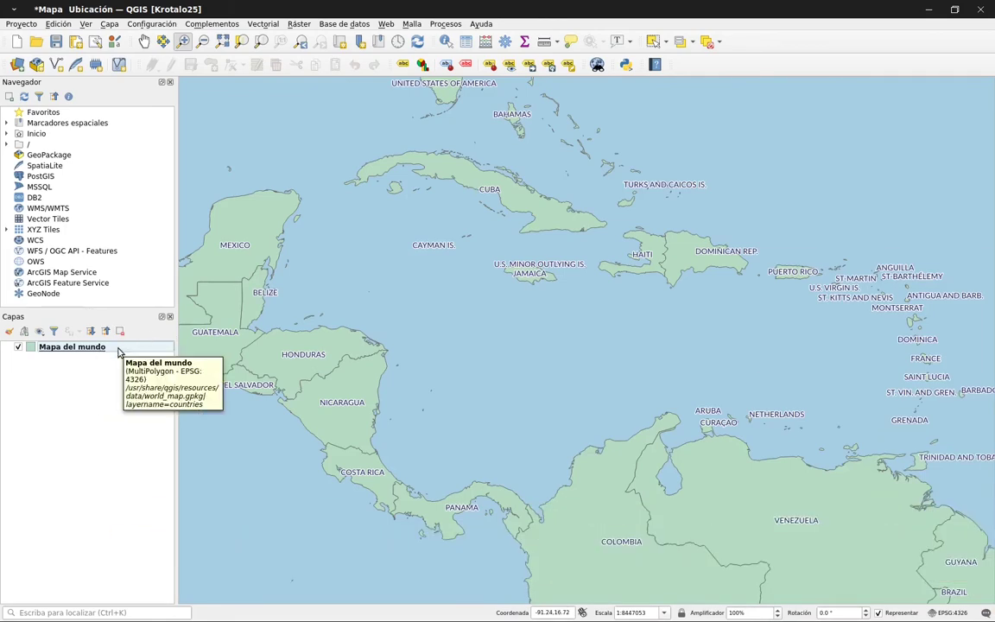
right_click(118, 348)
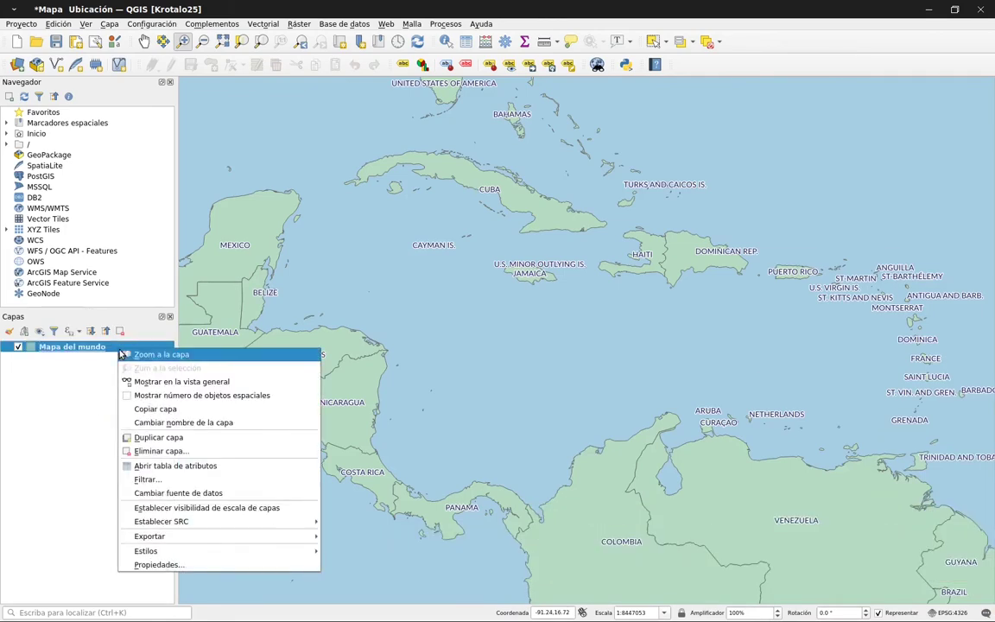
click(142, 437)
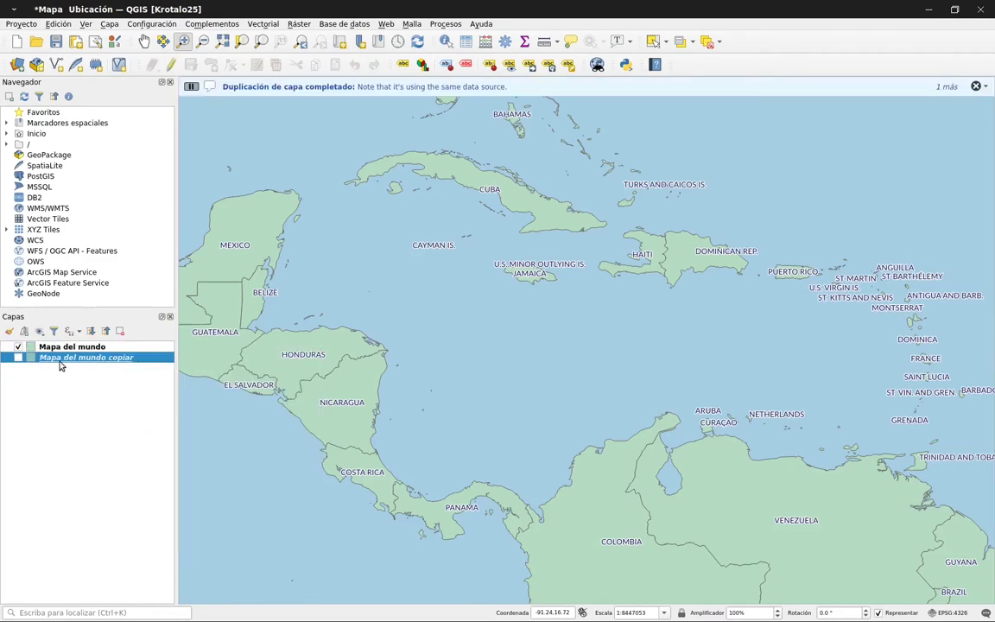
click(18, 357)
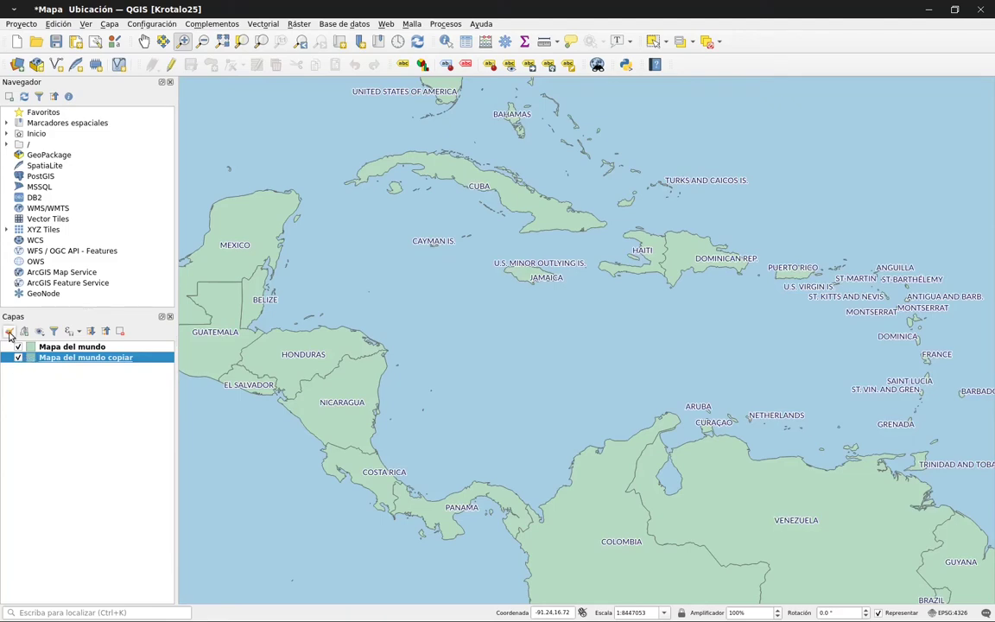
Open the symbology settings of Mapa del mundo copiar at its Relleno sencillo symbol layer
click(9, 332)
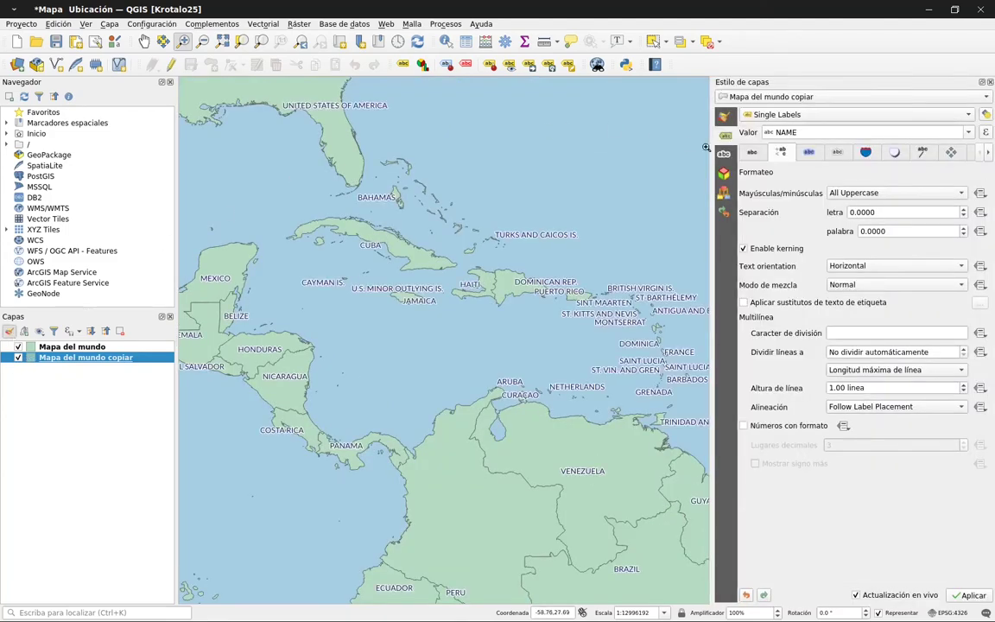
click(728, 119)
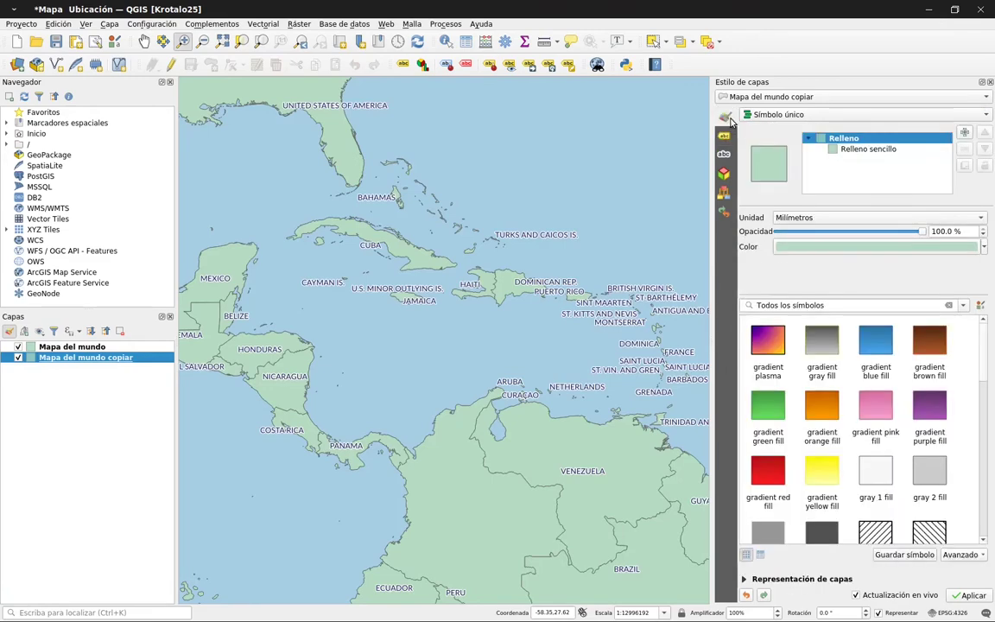
click(886, 152)
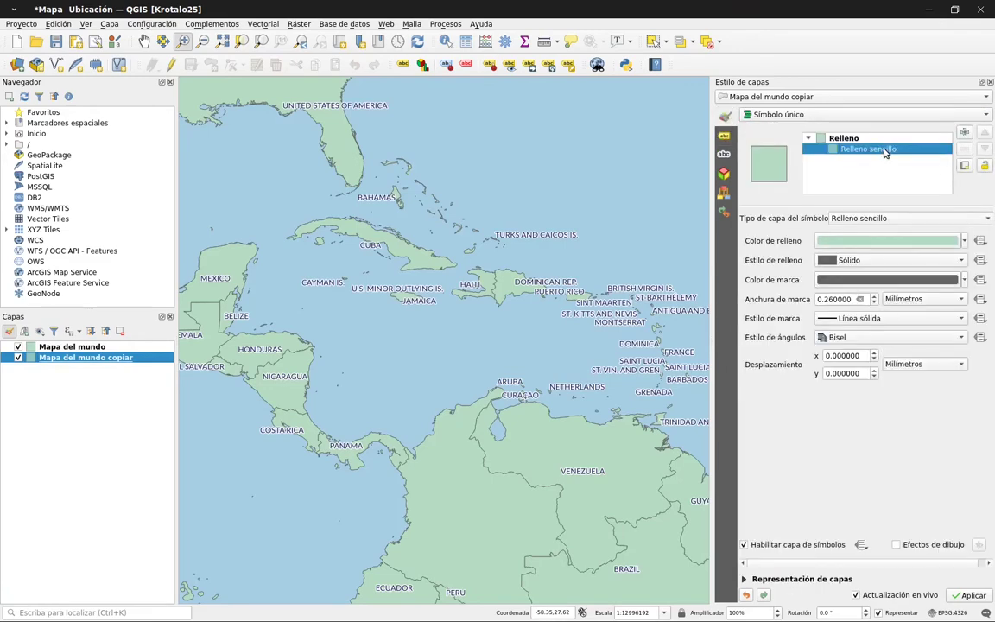
Try Relleno con efecto de explosión as the symbol layer type of the copied layer
click(957, 218)
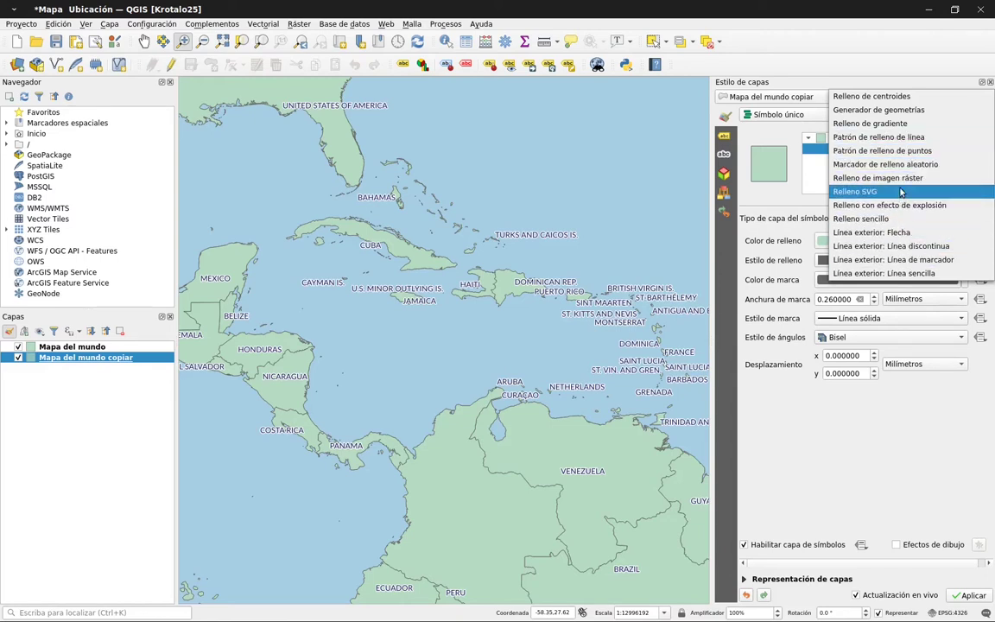
click(774, 201)
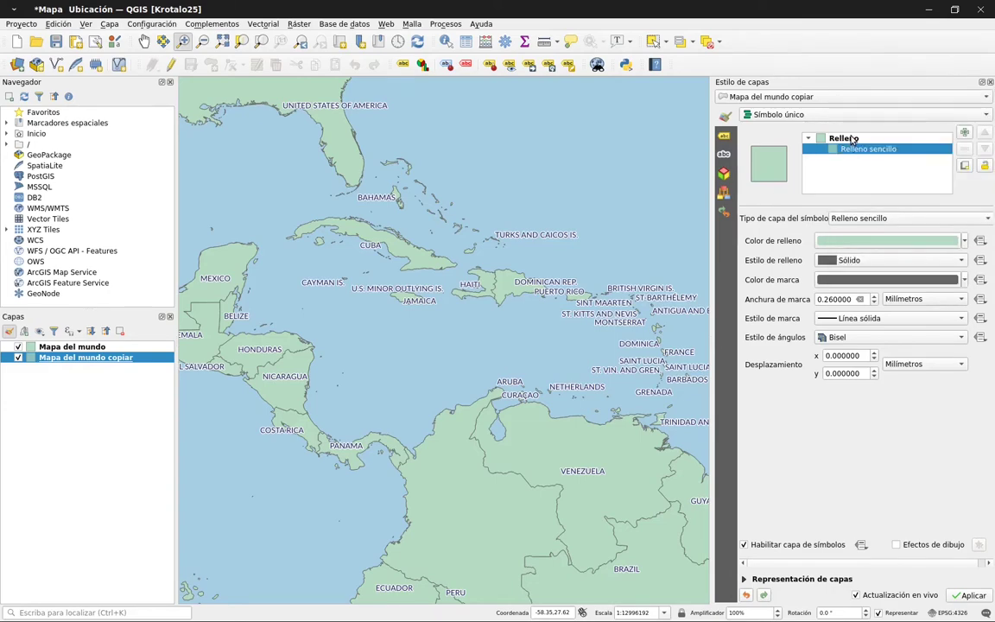
click(917, 220)
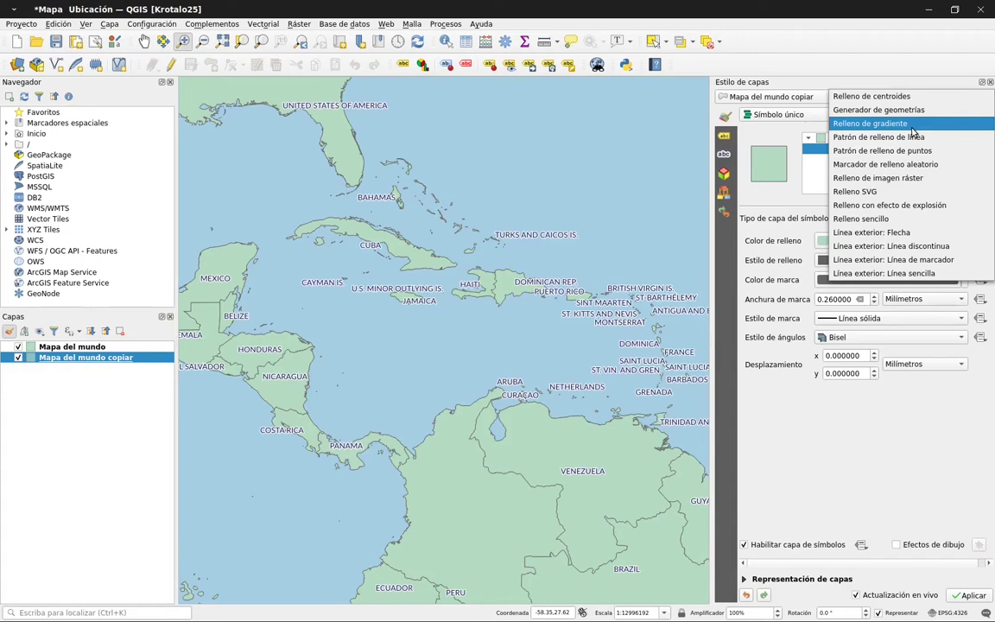
click(937, 204)
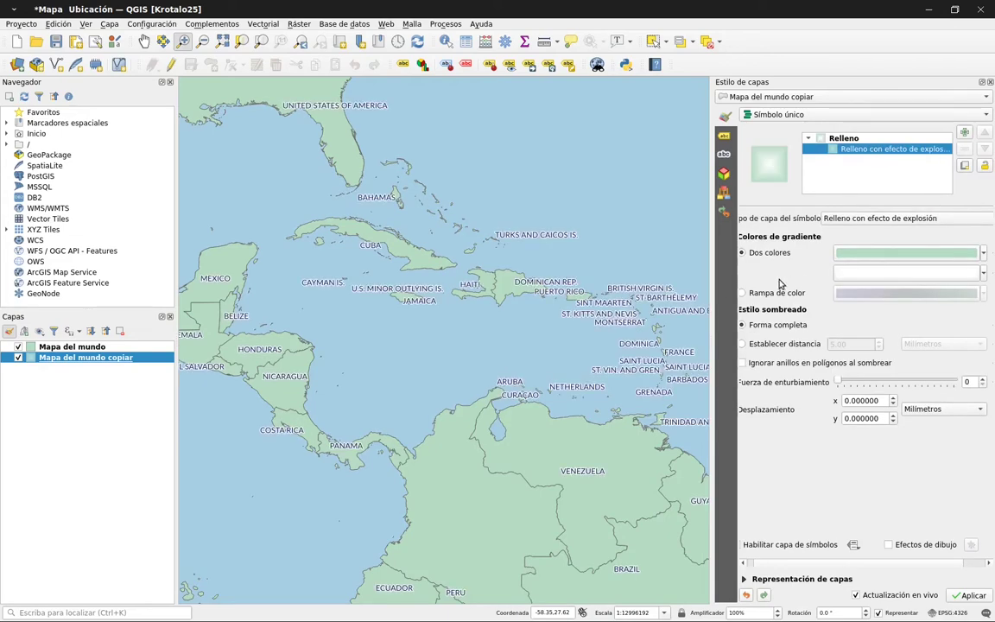
drag(710, 298, 656, 300)
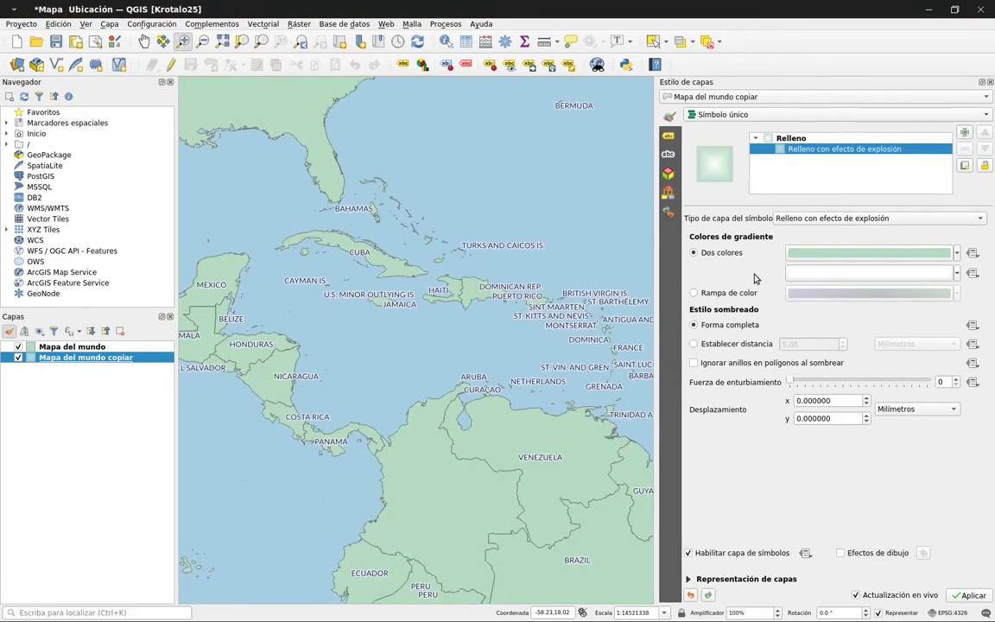
click(843, 138)
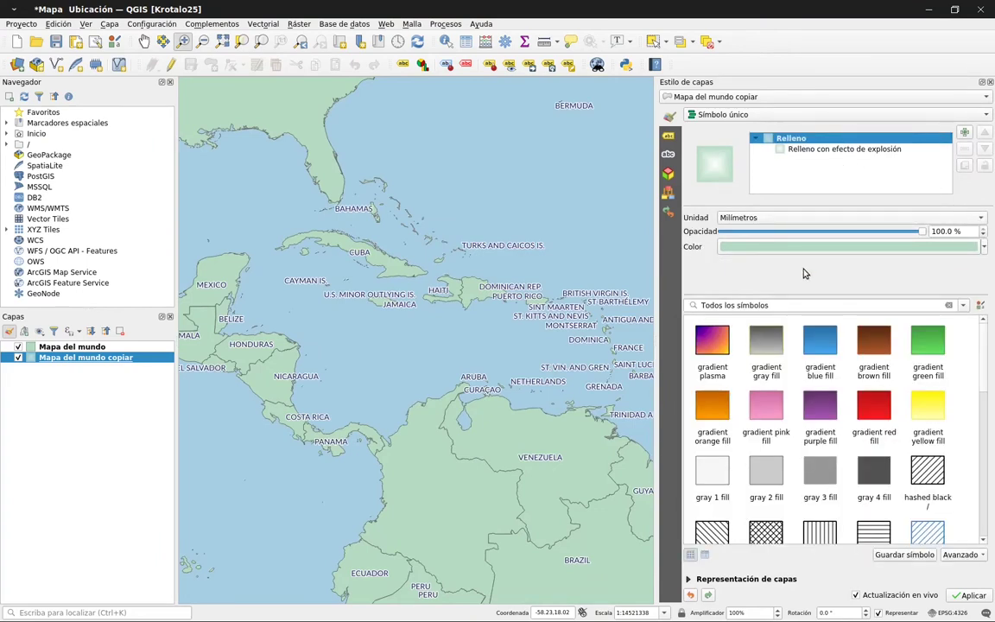
click(900, 152)
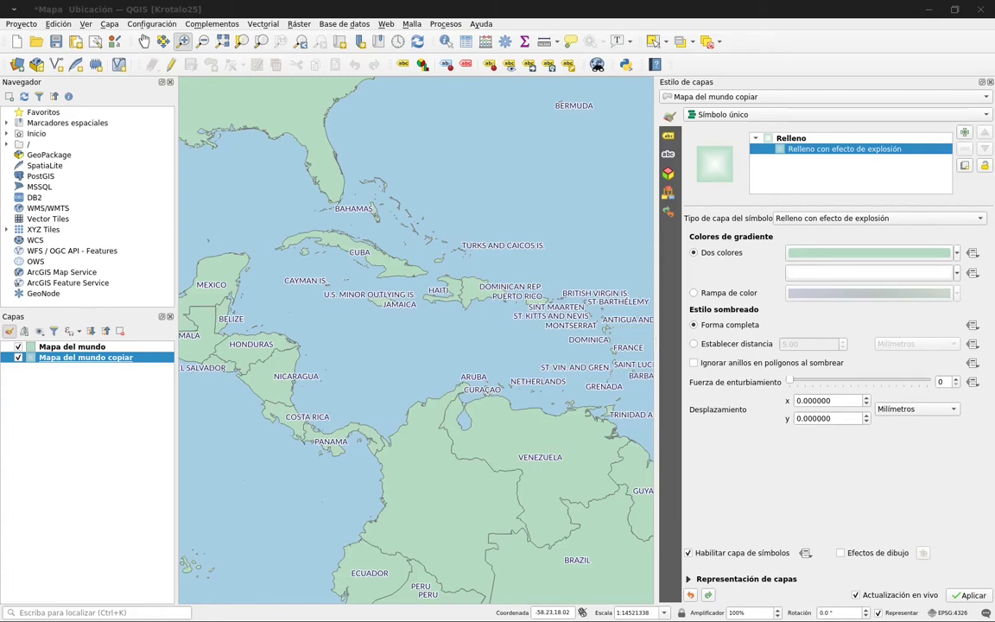
Try Ningún símbolo as the renderer of the copied layer, and settle on Polígonos invertidos
key(Up)
key(Return)
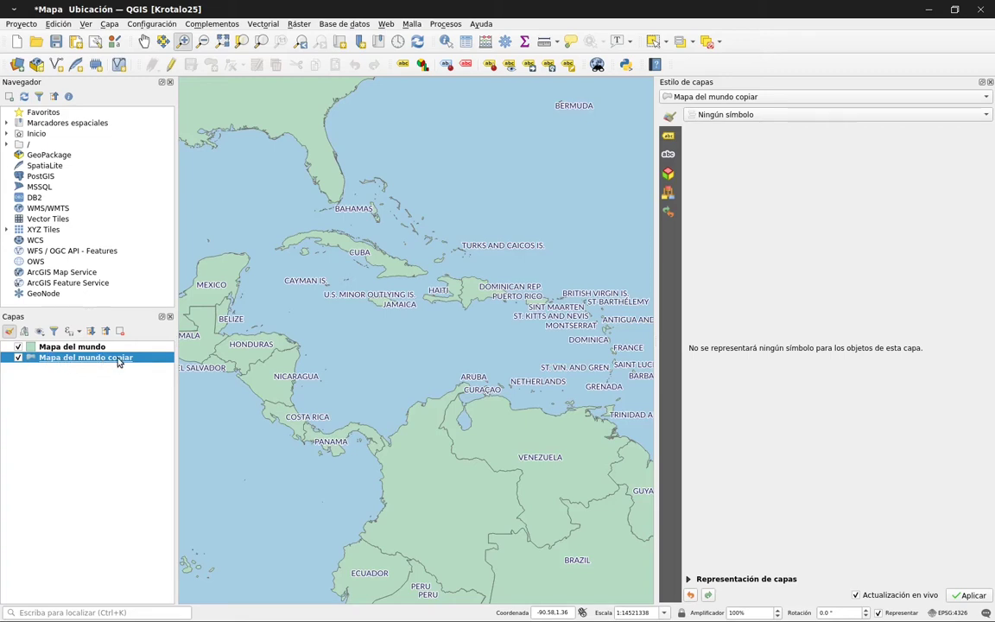
click(780, 115)
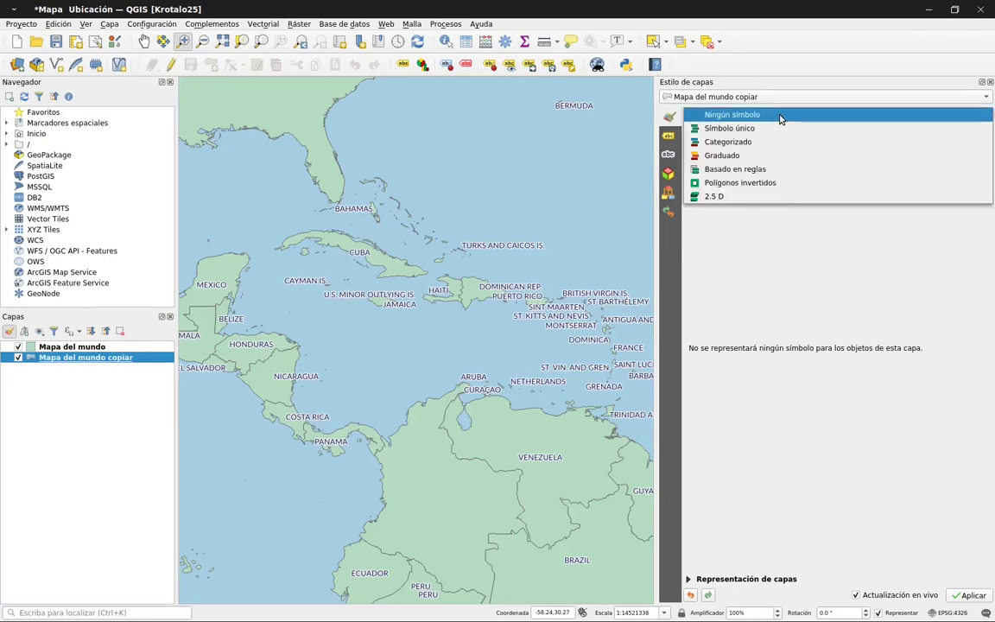
click(771, 184)
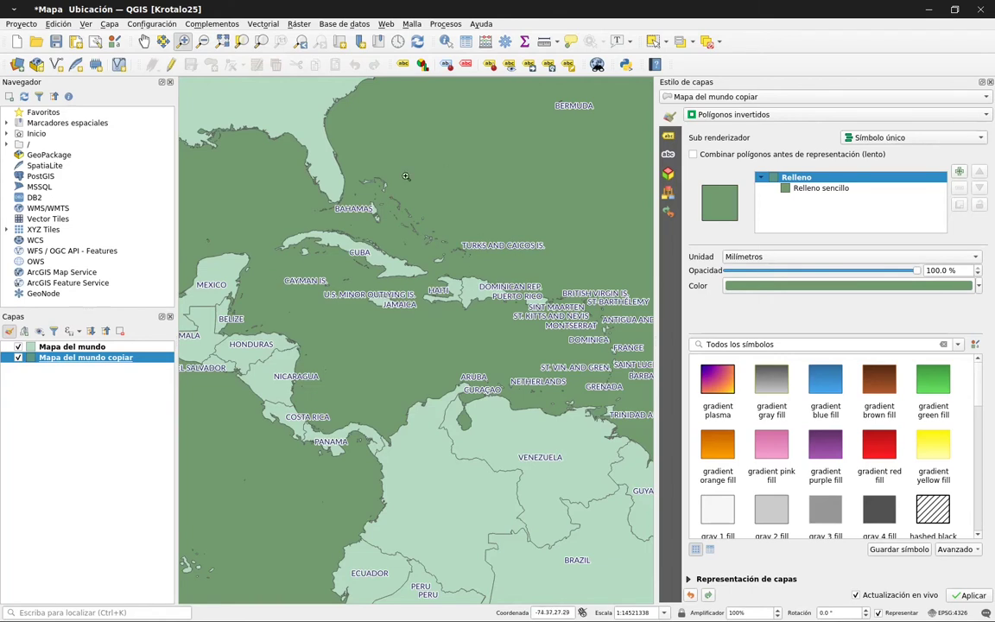
Hide the original Mapa del mundo layer and change the inverted polygons' simple fill to Relleno de gradiente
click(831, 190)
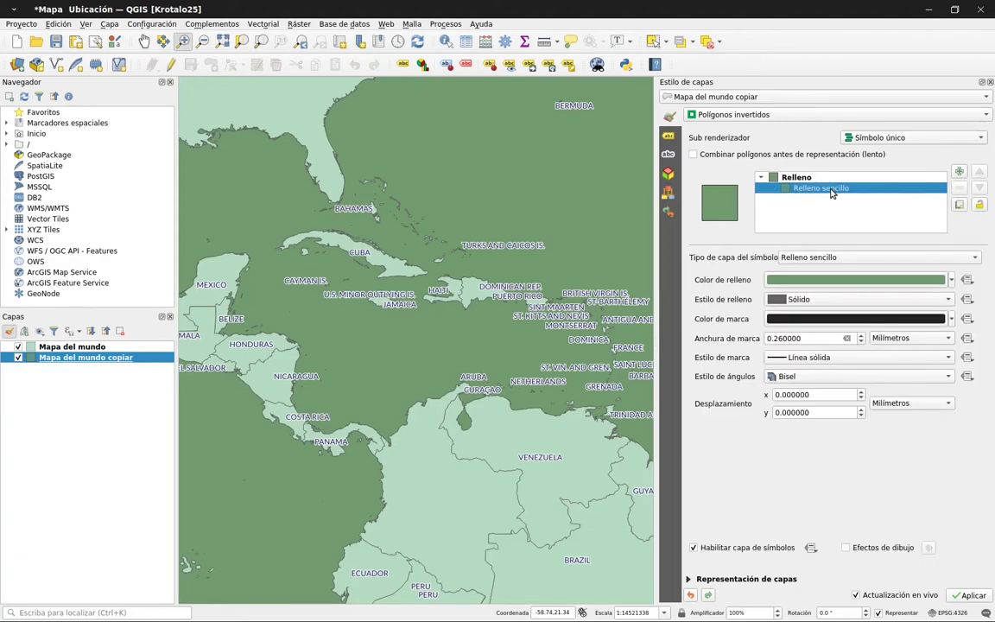
click(18, 348)
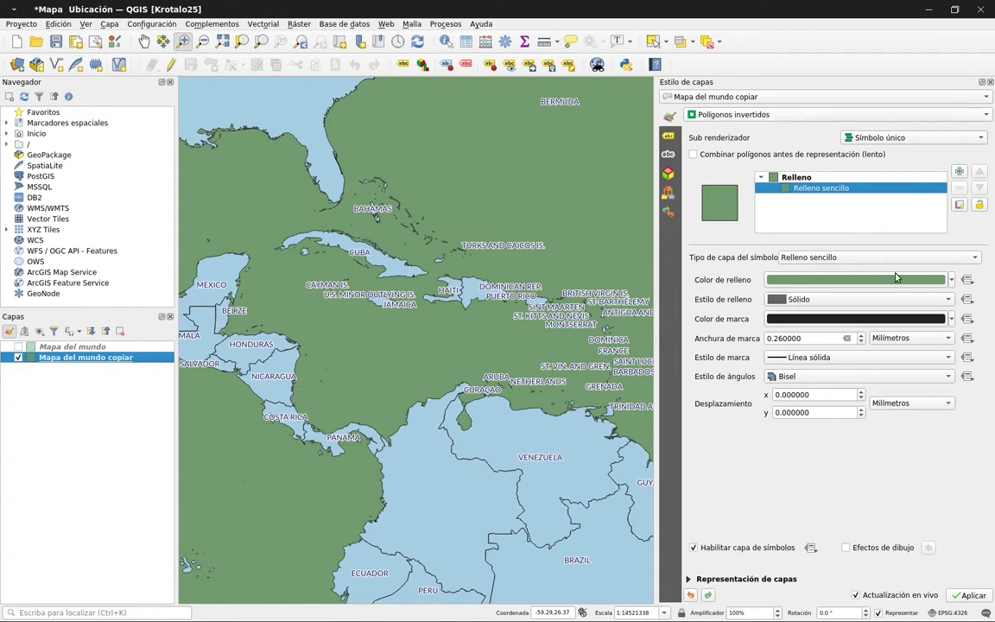
click(955, 256)
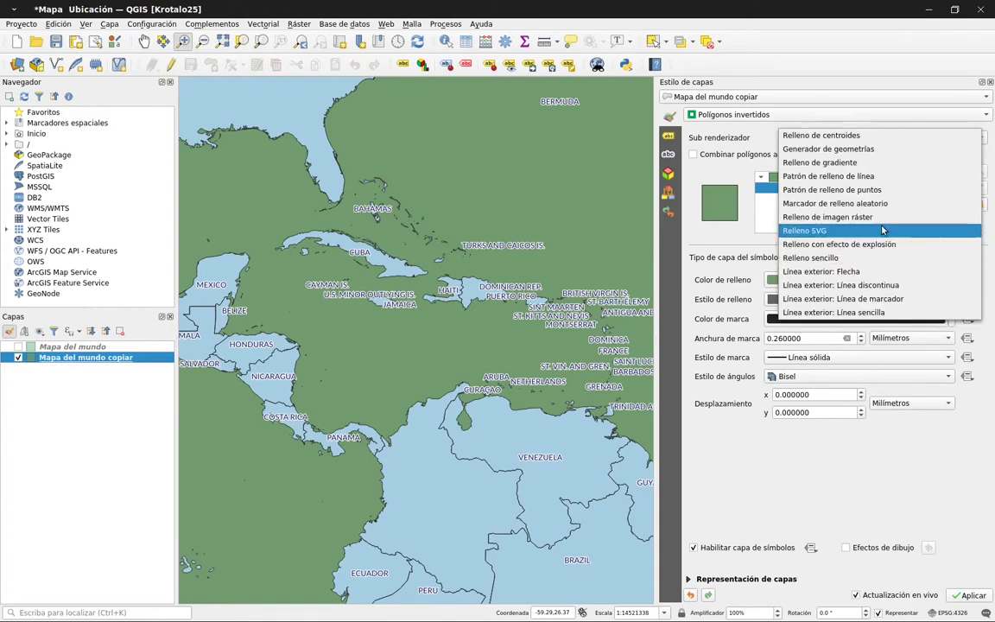
click(826, 164)
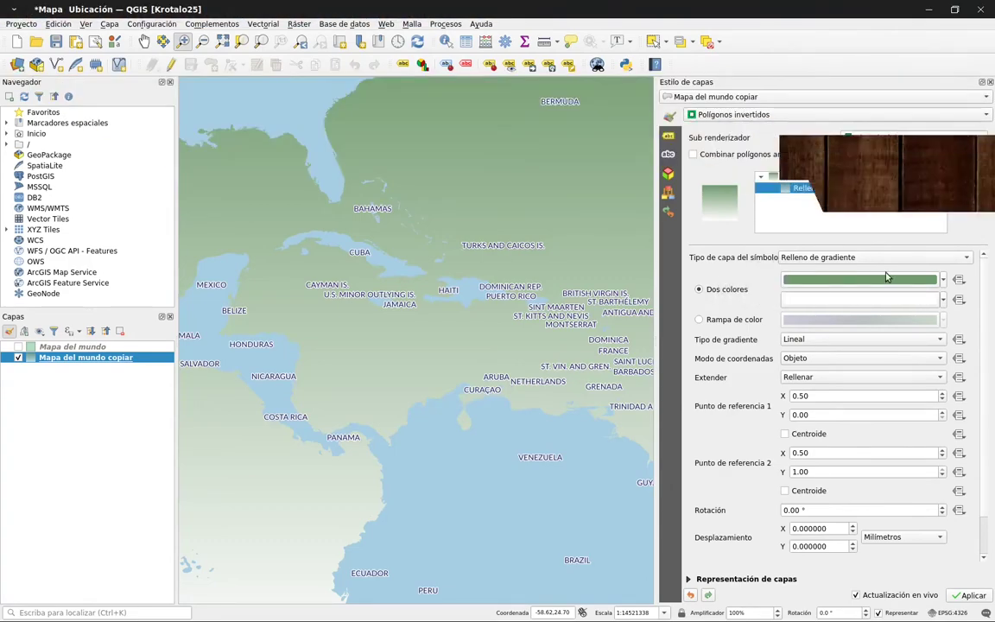
Set the two gradient colours of the ocean fill to bright sky blue and a medium violet-blue
click(945, 283)
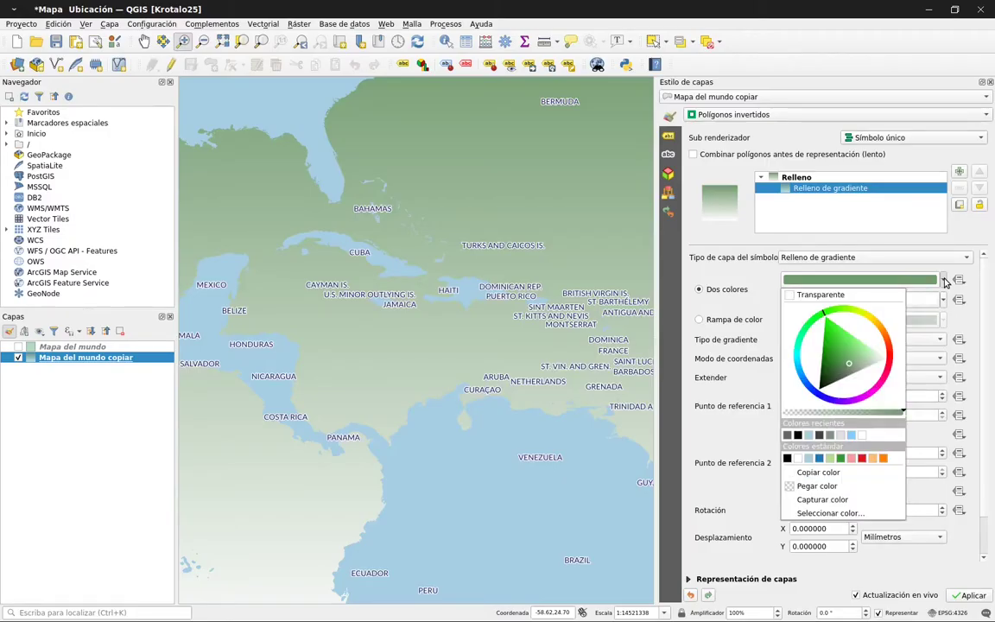
click(799, 358)
click(808, 366)
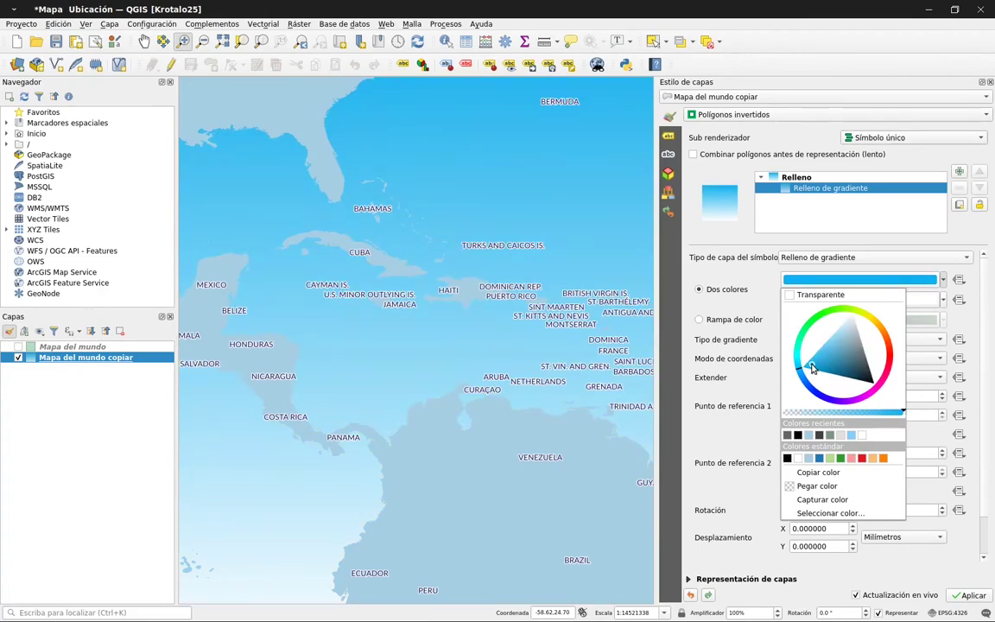
click(957, 299)
click(943, 300)
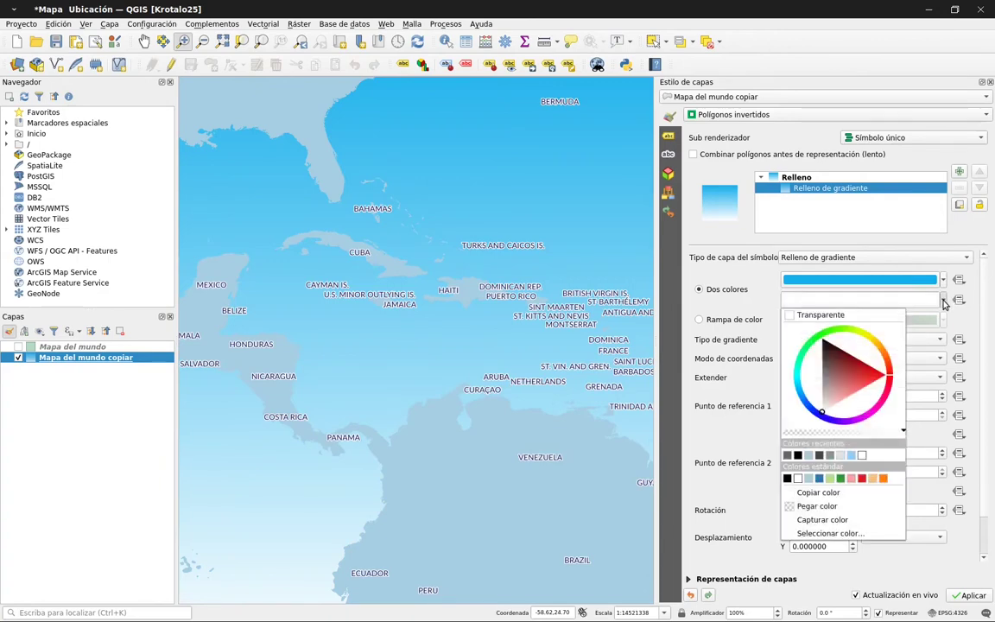
click(826, 400)
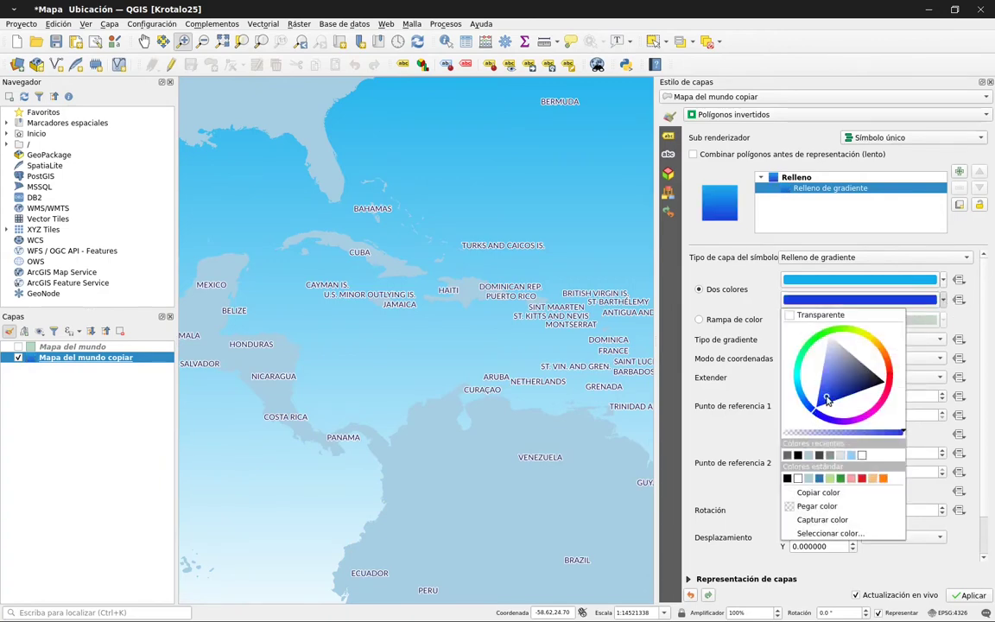
mouse_move(829, 396)
mouse_down()
mouse_move(846, 403)
mouse_move(827, 390)
mouse_up()
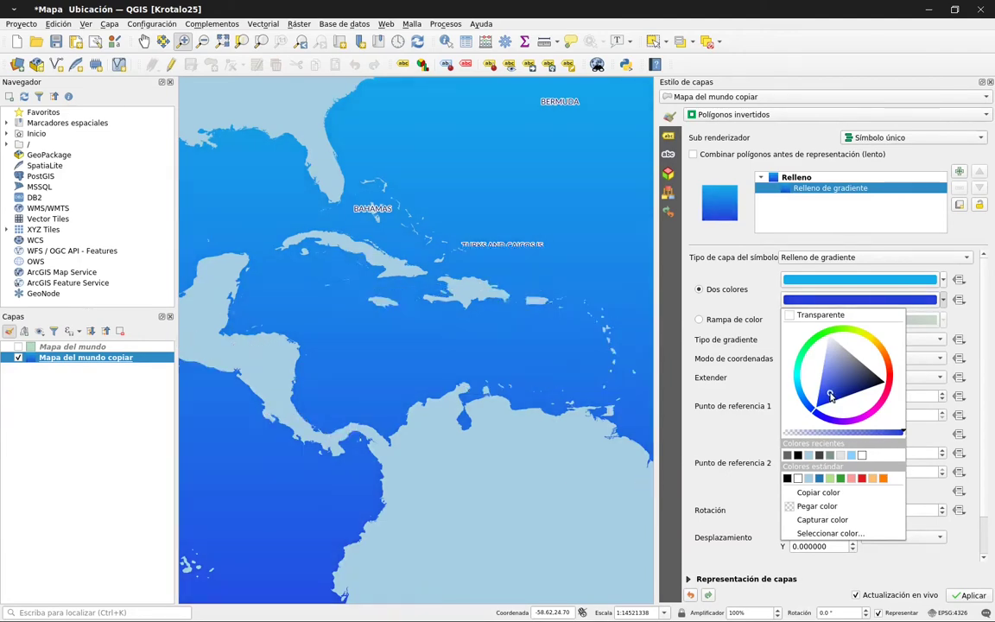
click(979, 274)
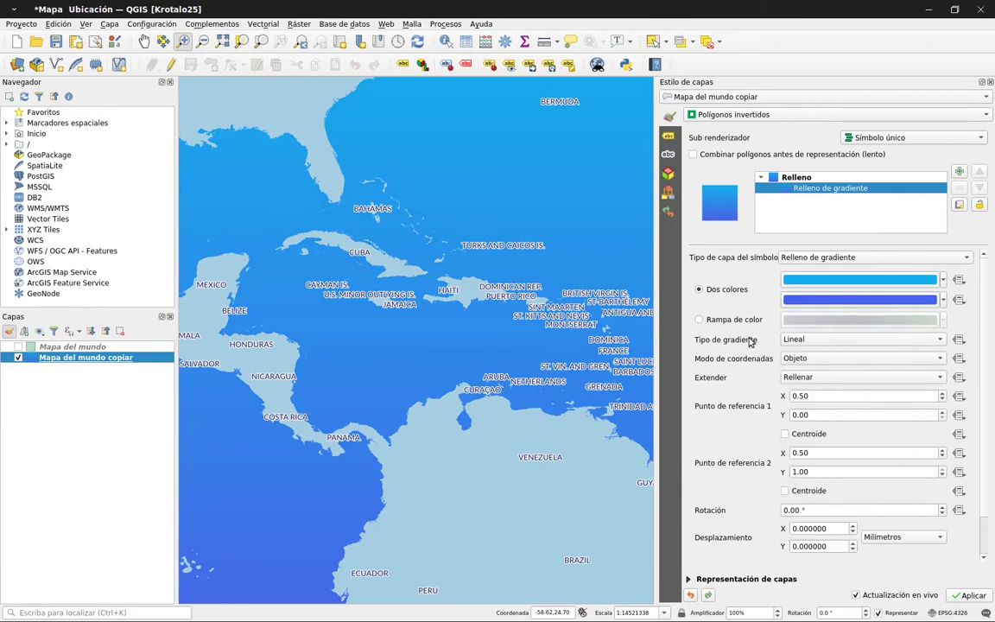
Set the ocean gradient's type to Radial and its coordinate mode to Área de visualización
click(803, 341)
click(808, 353)
click(809, 356)
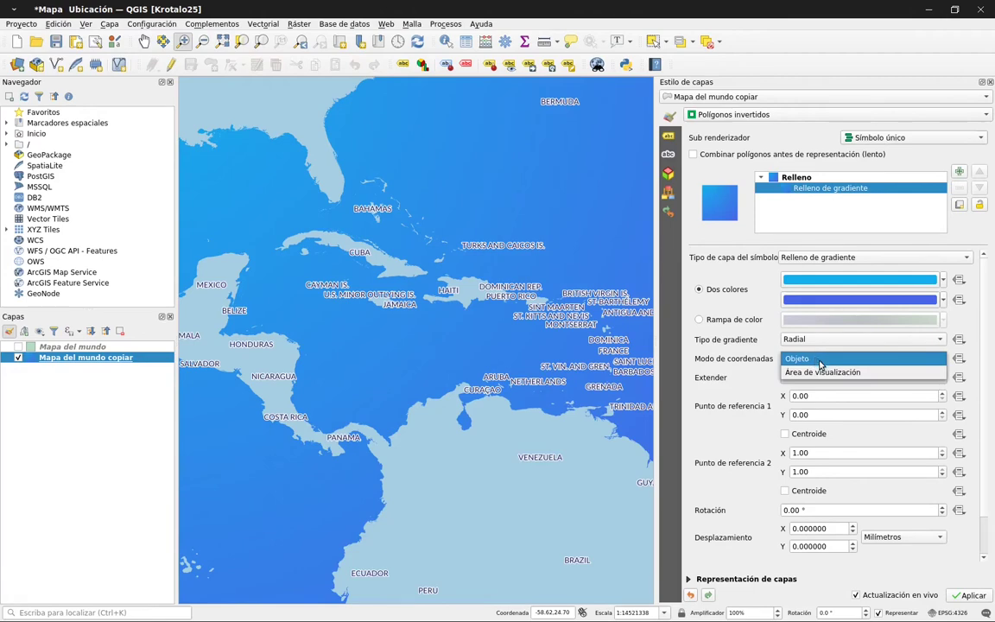
click(823, 373)
Try Cónico as the ocean gradient's type, and return it to Radial
click(833, 338)
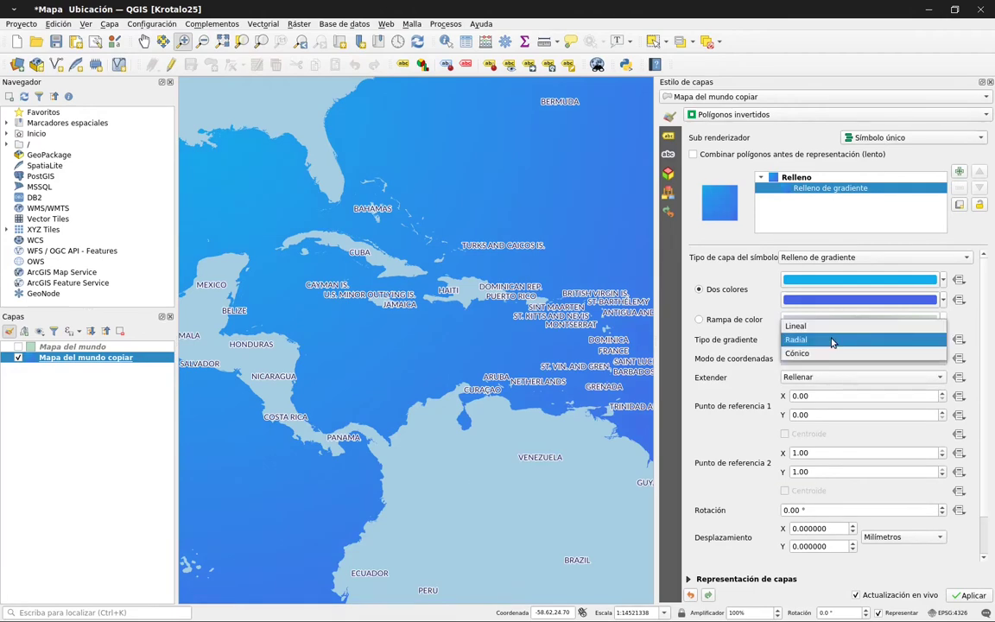
click(834, 352)
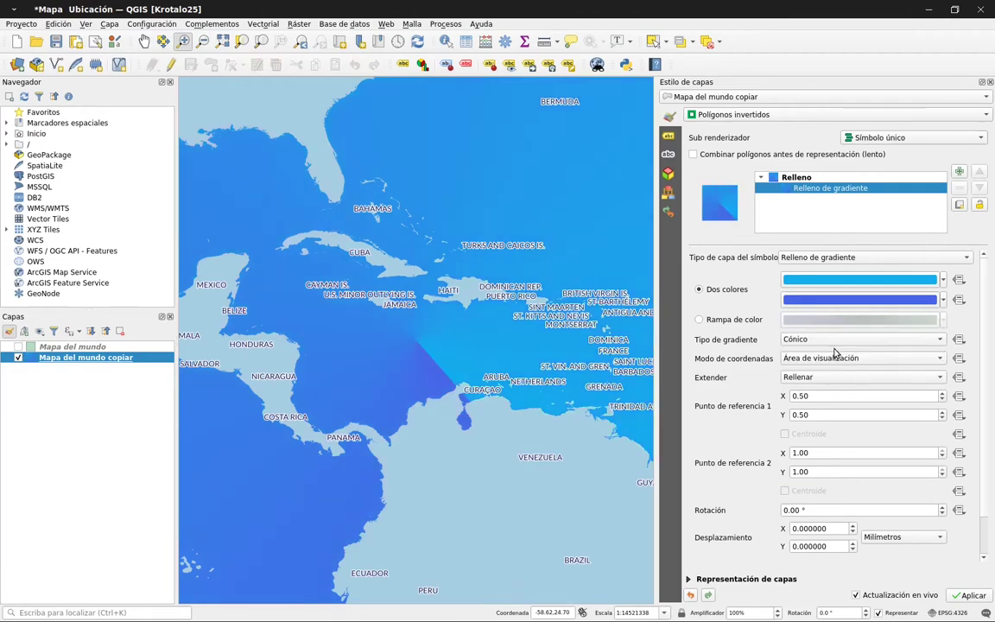
click(833, 343)
click(812, 325)
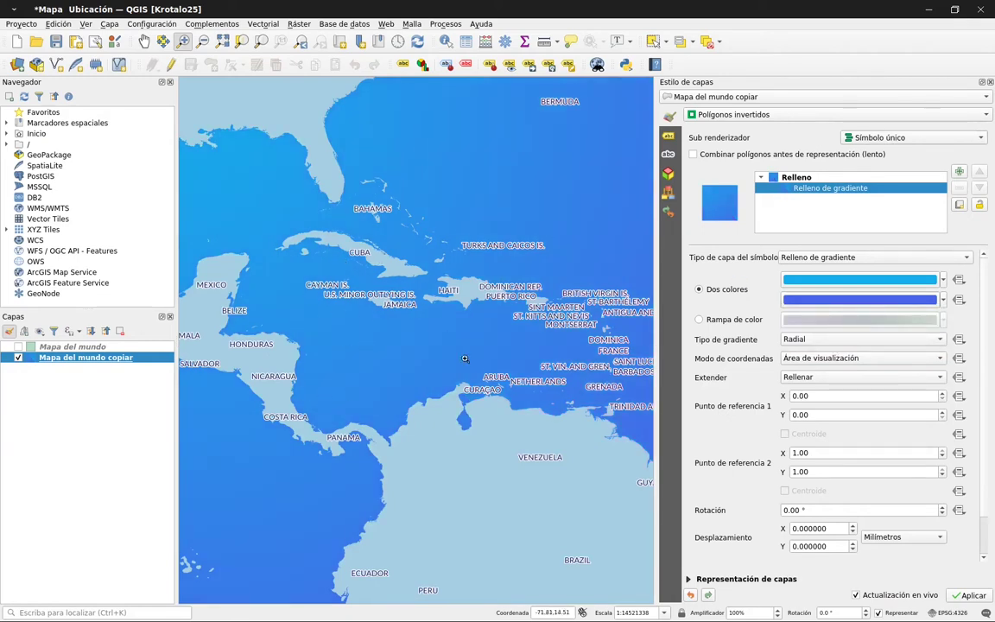
Try Repetir and Reflejar as the ocean gradient's extend option, and return it to Rellenar
click(818, 378)
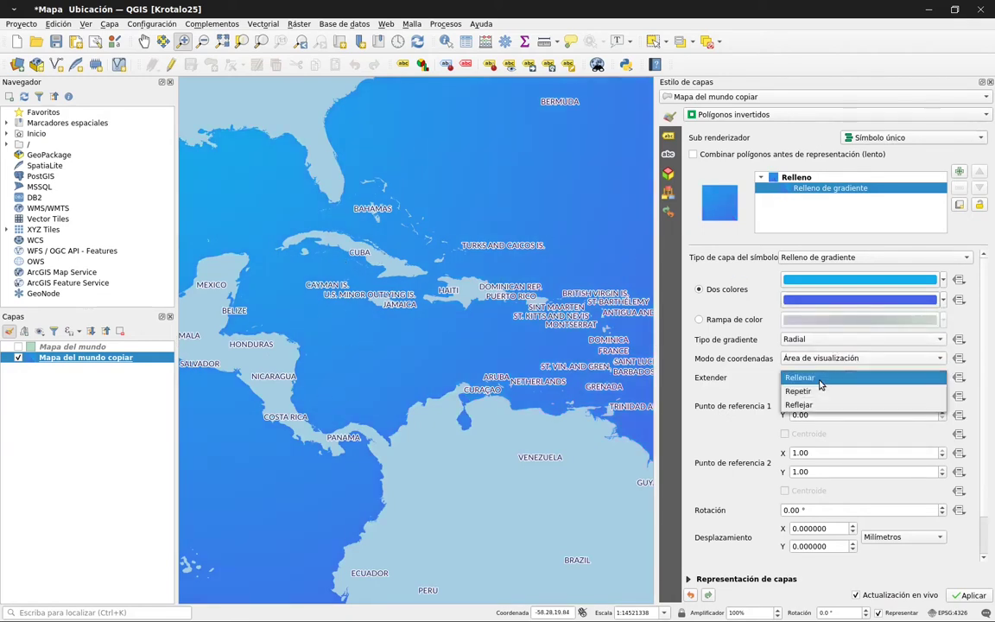
click(815, 391)
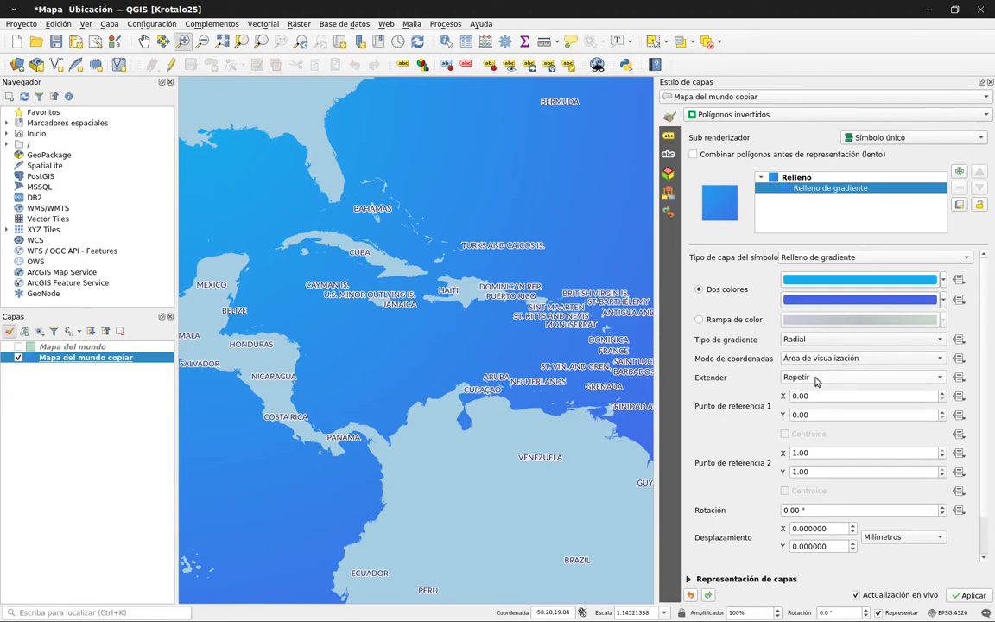
click(815, 379)
click(818, 392)
click(825, 378)
click(834, 349)
Turn off the labels of the Mapa del mundo copiar layer by setting them to No Labels
click(670, 139)
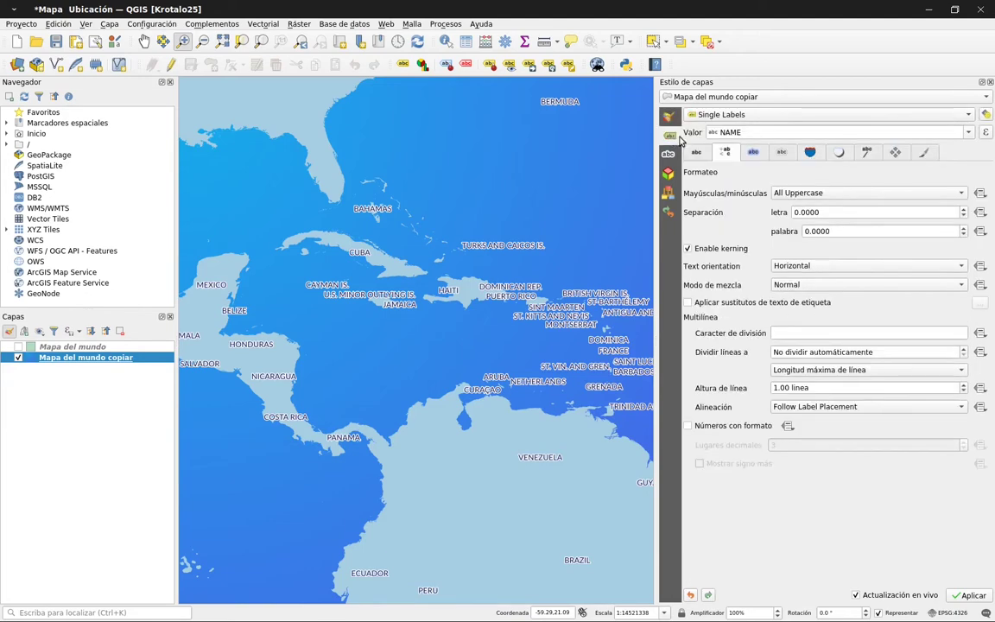
click(763, 114)
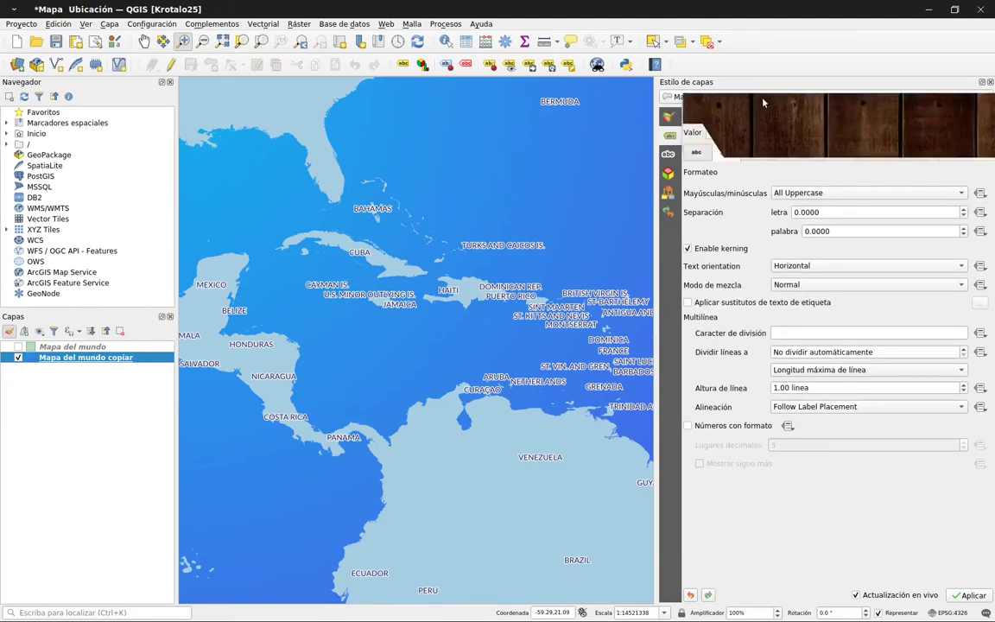
click(764, 100)
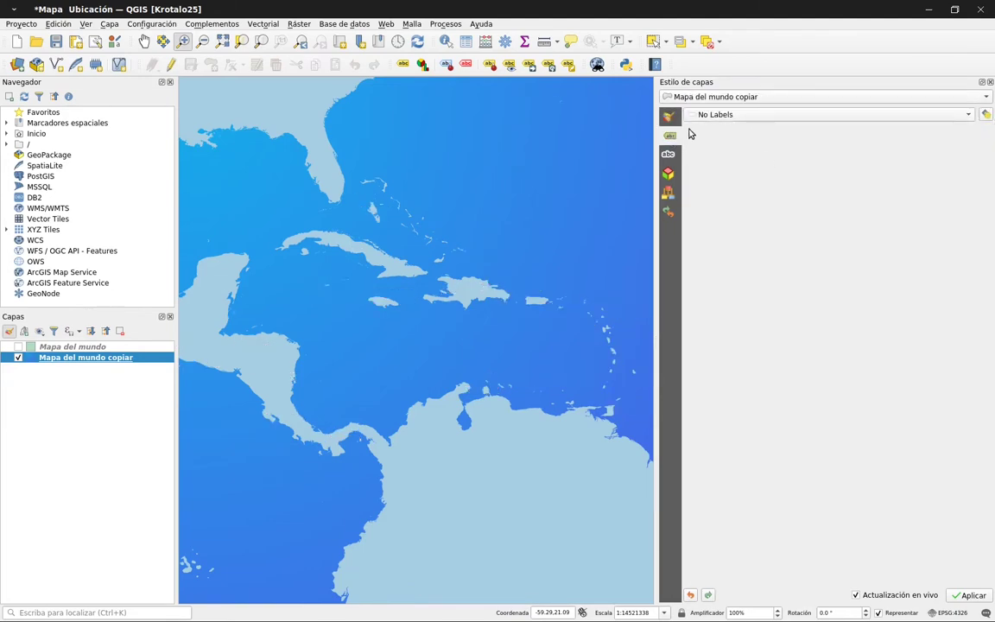
click(670, 119)
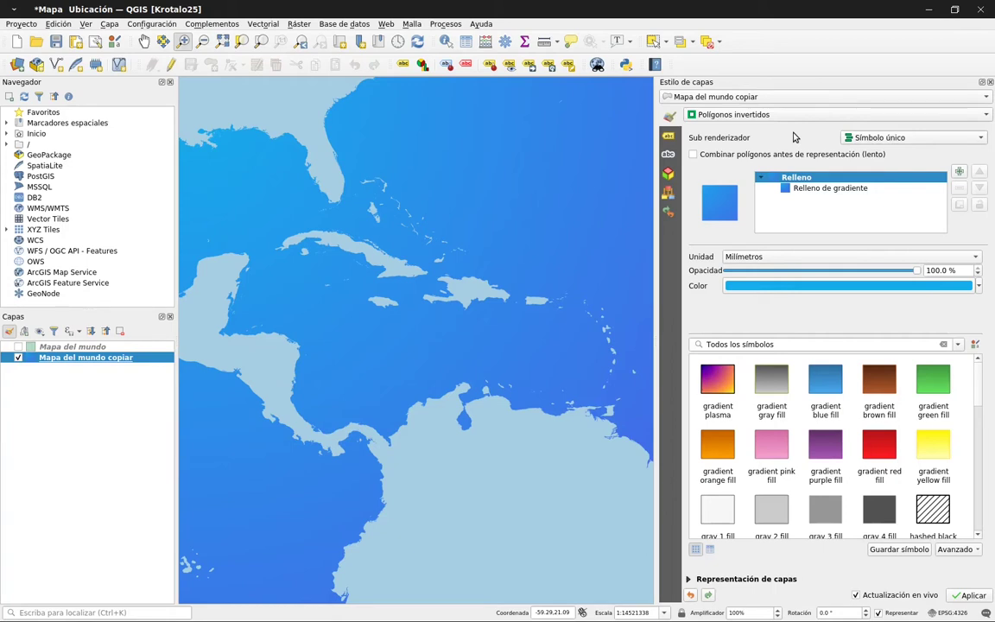
Make the original Mapa del mundo layer visible again and close the layer styling settings
click(39, 356)
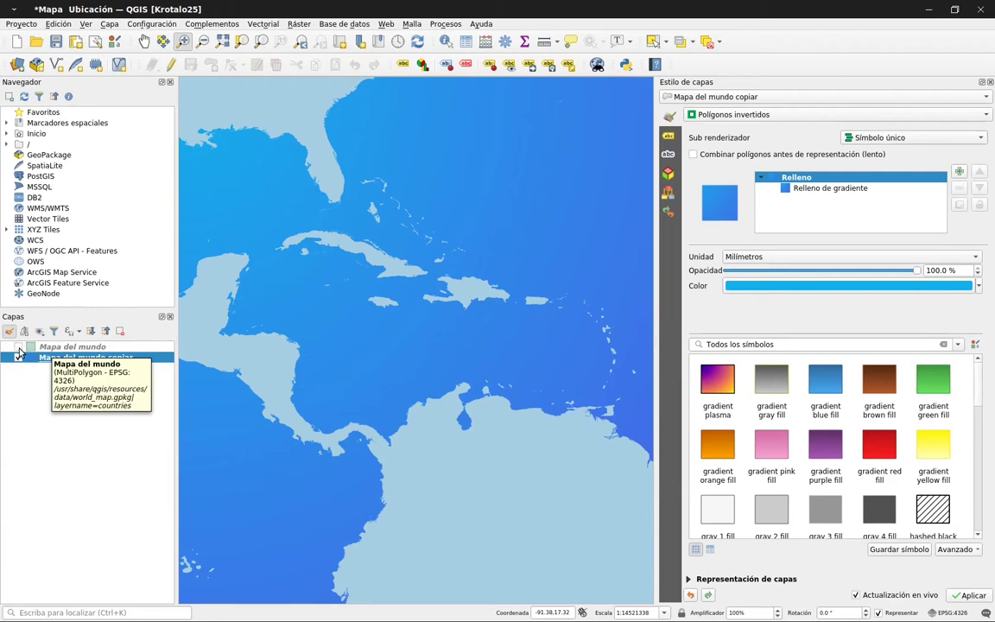
click(18, 347)
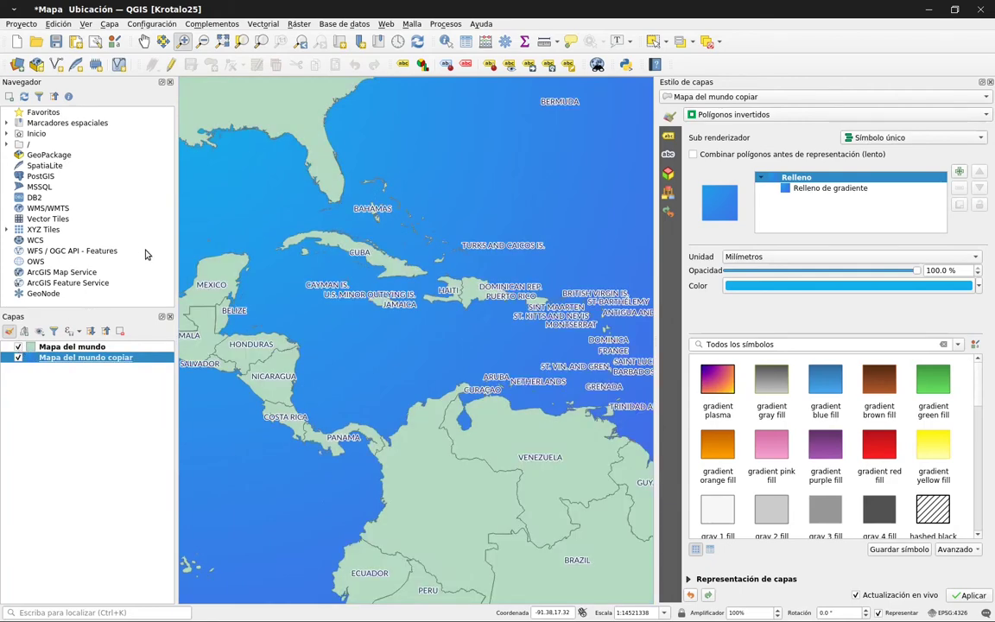
click(82, 346)
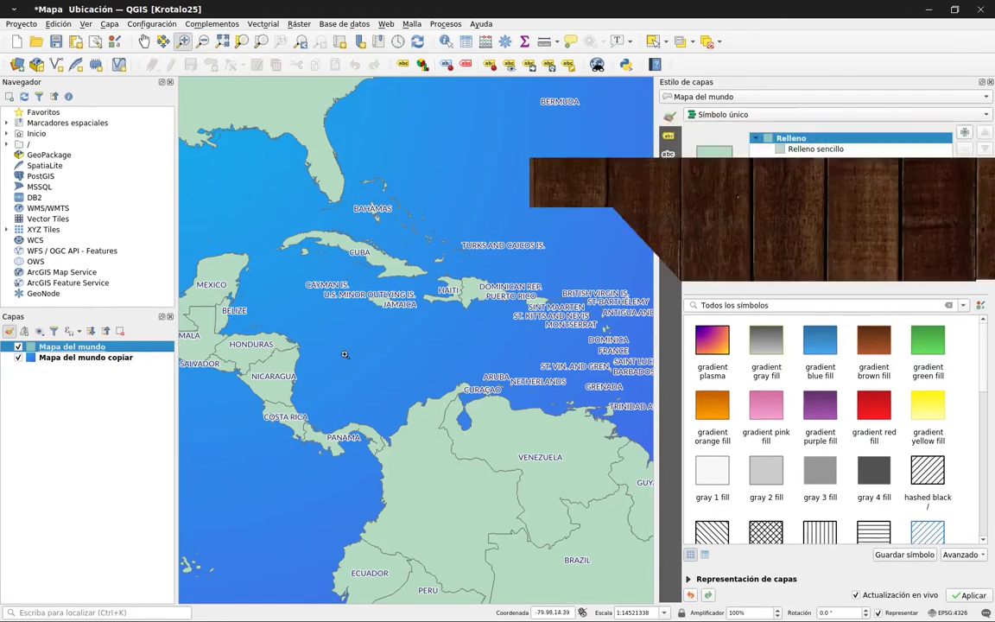
click(991, 82)
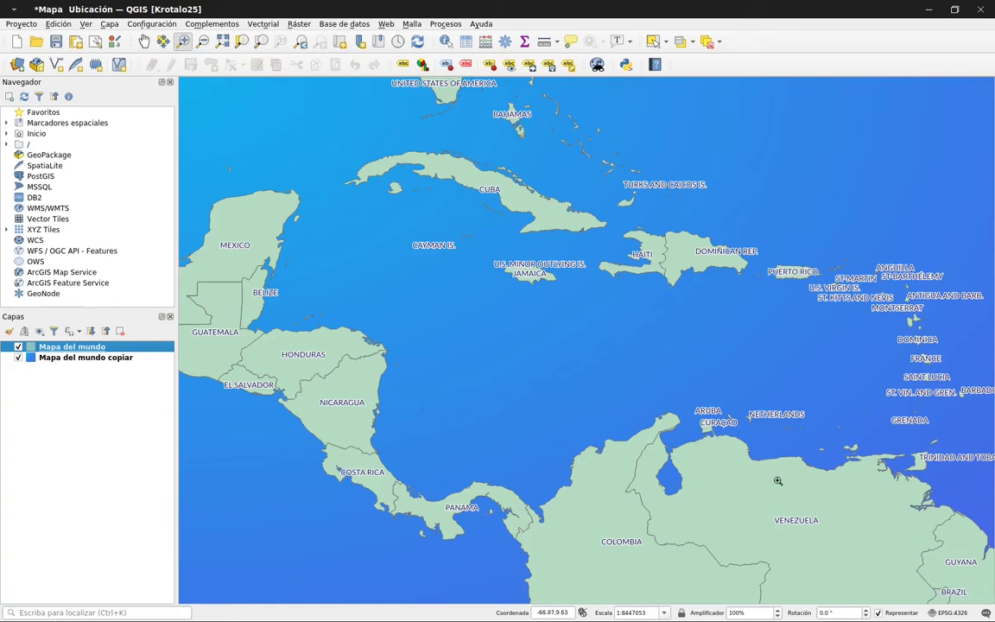
Create a new print layout titled "Ubicación"
click(76, 46)
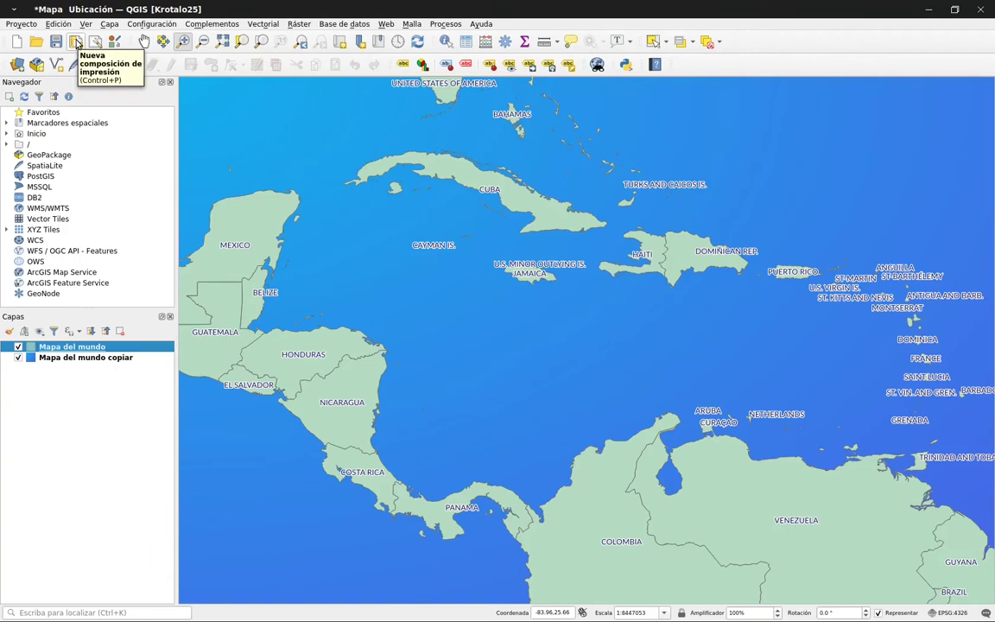
click(29, 26)
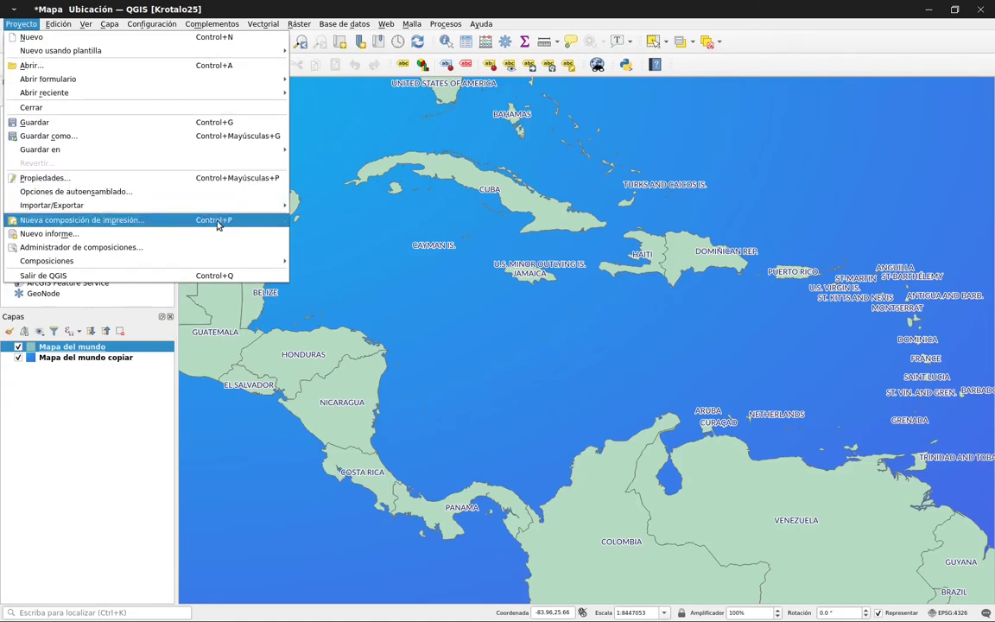
click(247, 226)
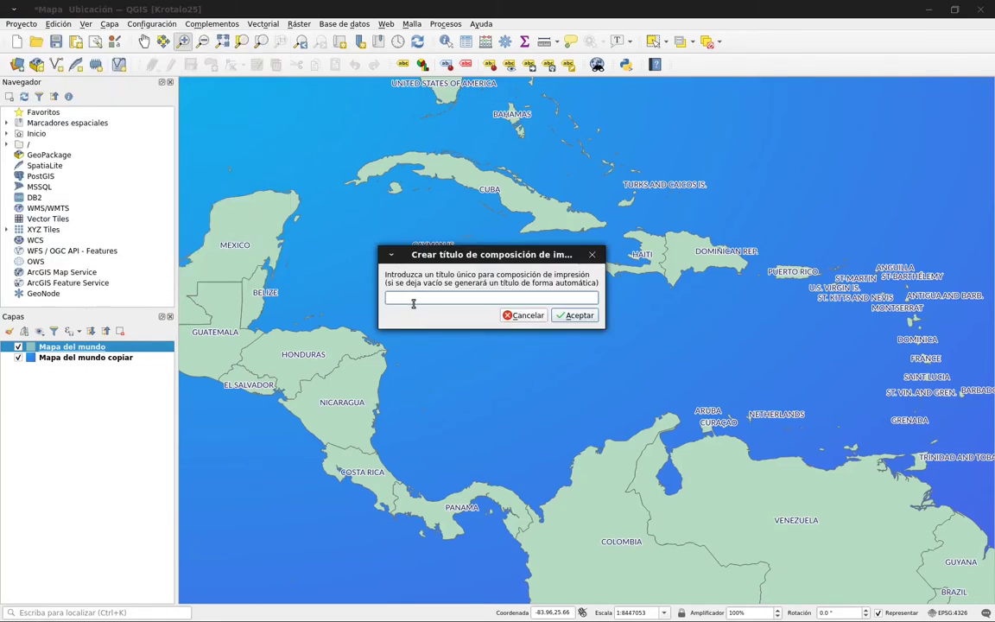
text(Ubicación)
key(Return)
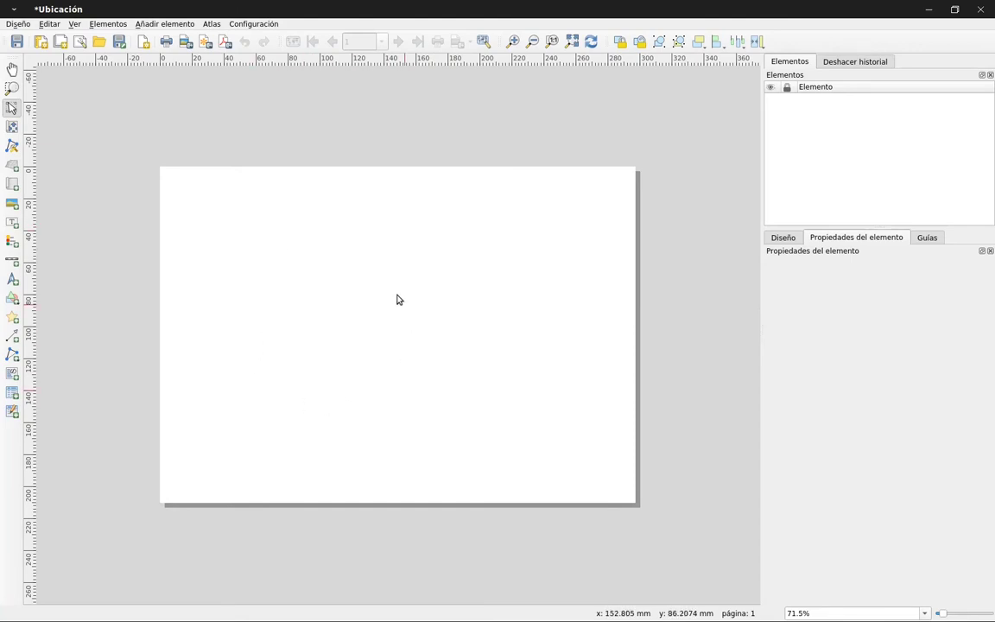
Set the page size of the blank layout to A3 and fit the whole page in view
right_click(394, 207)
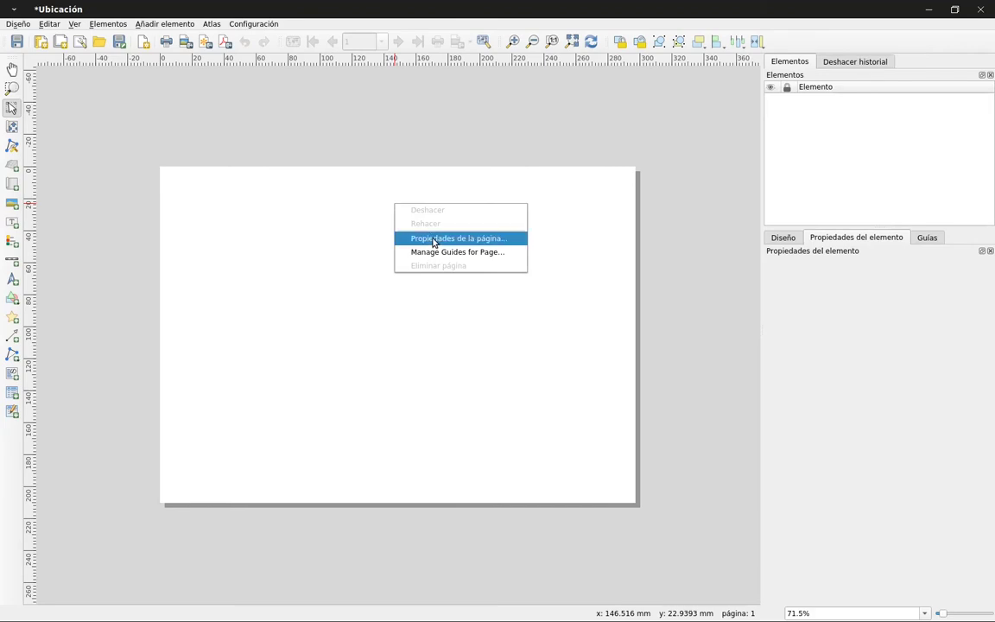
click(433, 242)
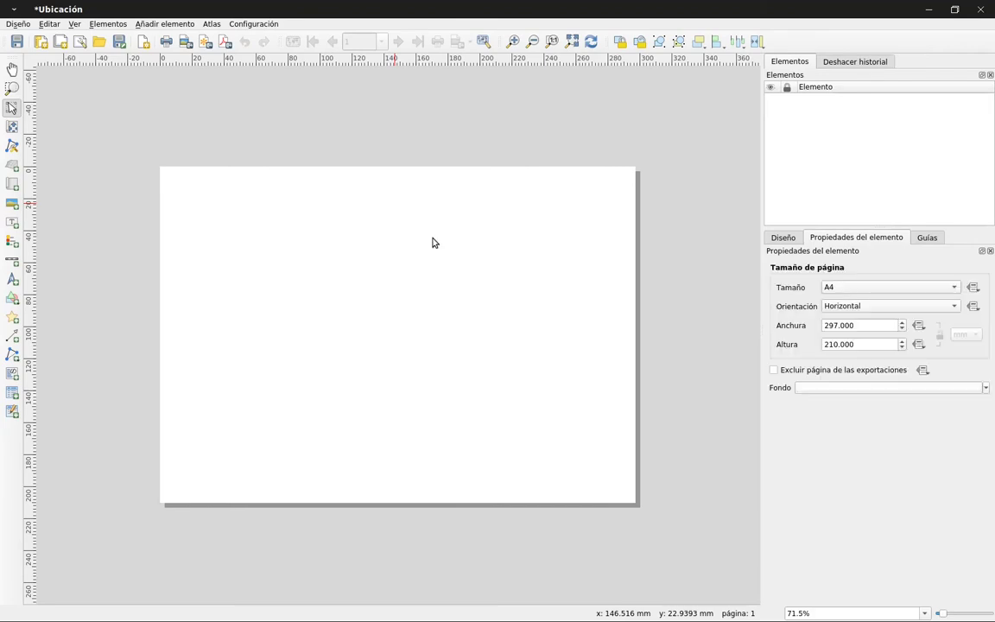
click(829, 289)
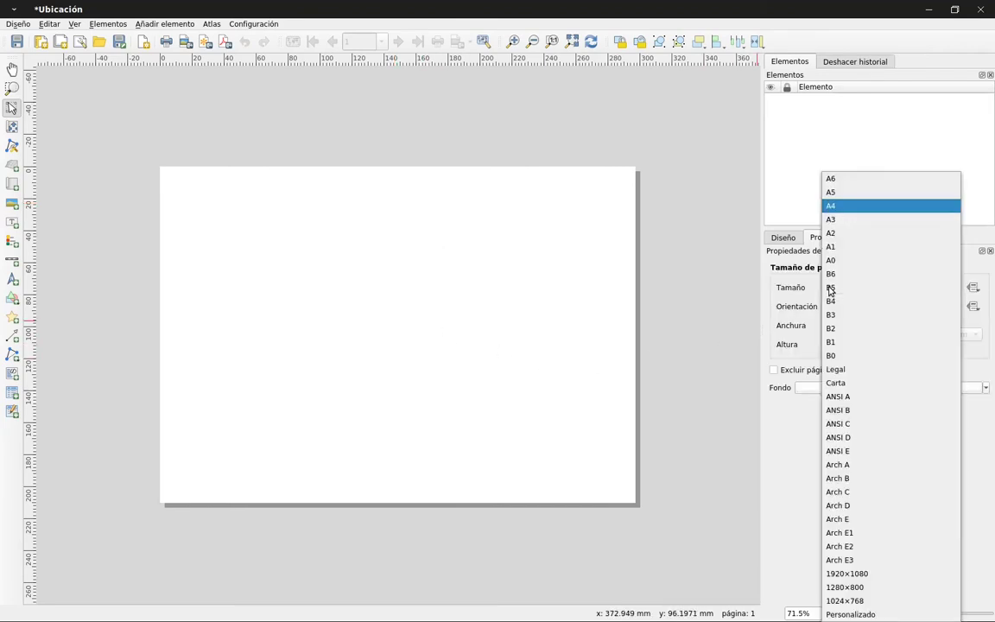
click(807, 291)
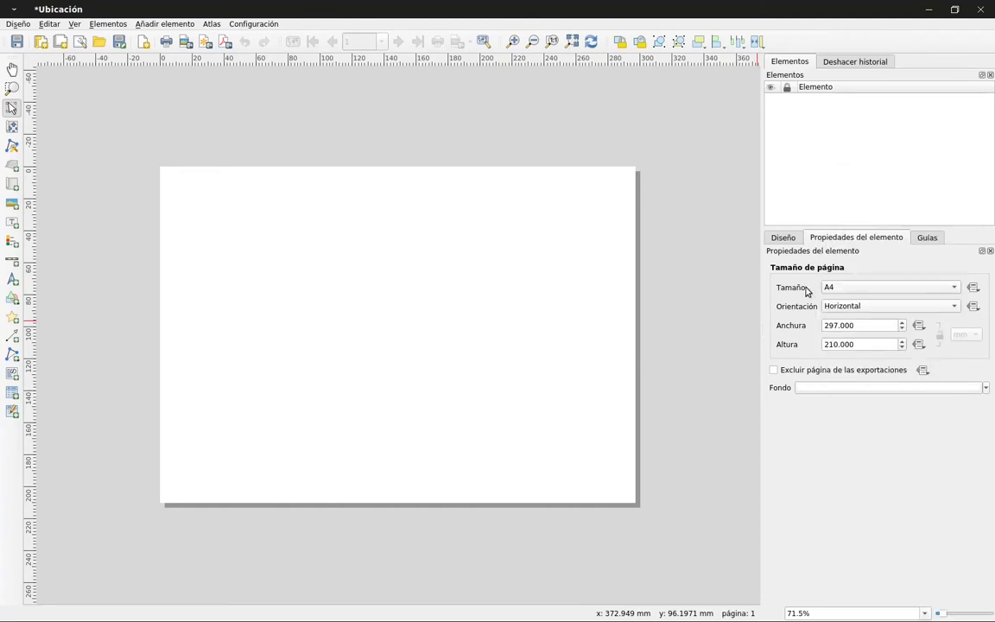
click(806, 289)
click(841, 288)
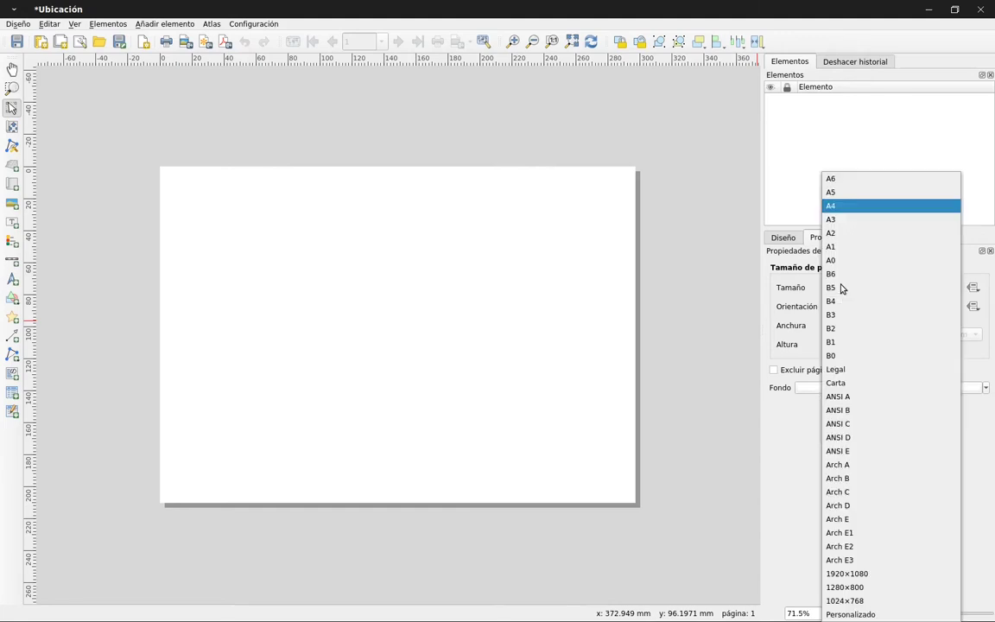
click(846, 221)
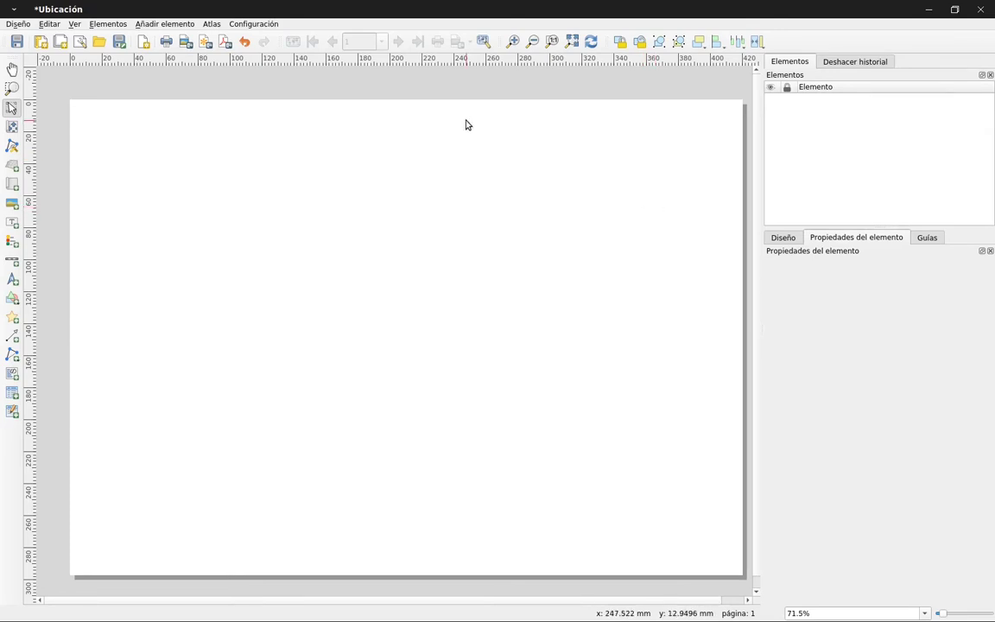
click(572, 42)
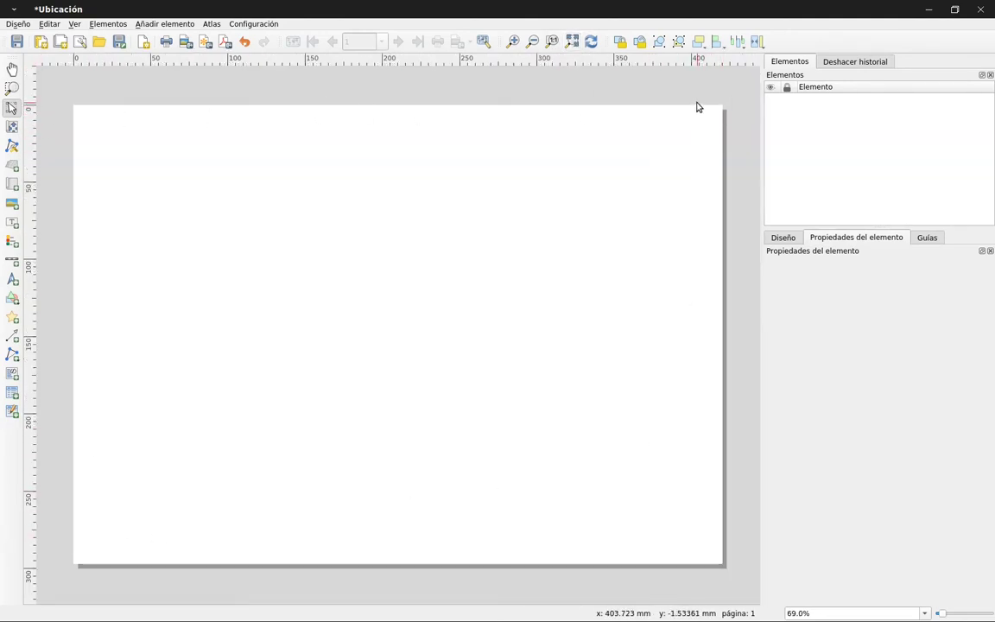
Add a map item covering the whole A3 page, about 420 × 297 mm
click(149, 28)
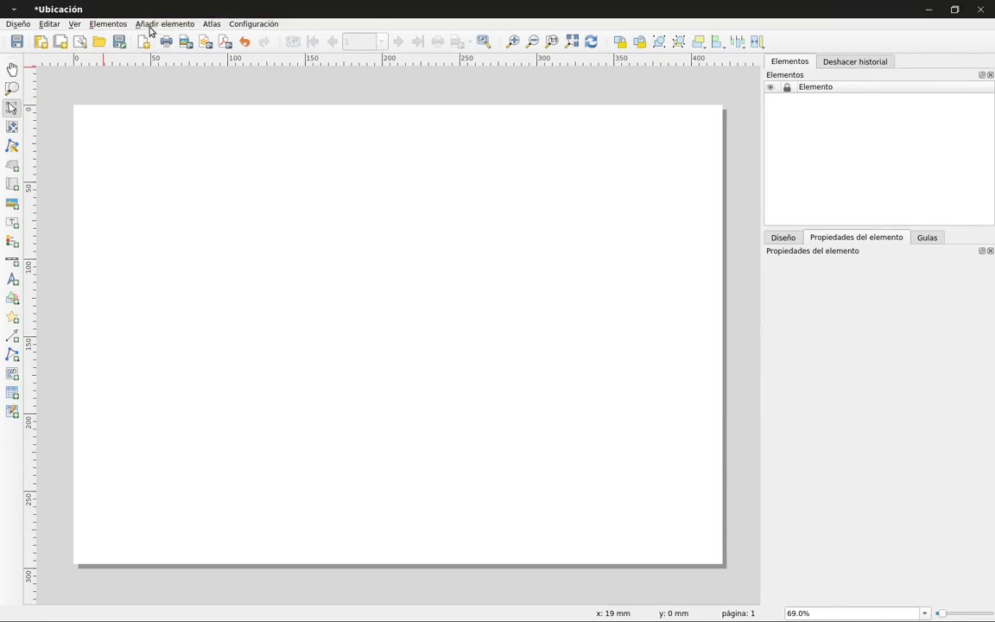
click(150, 28)
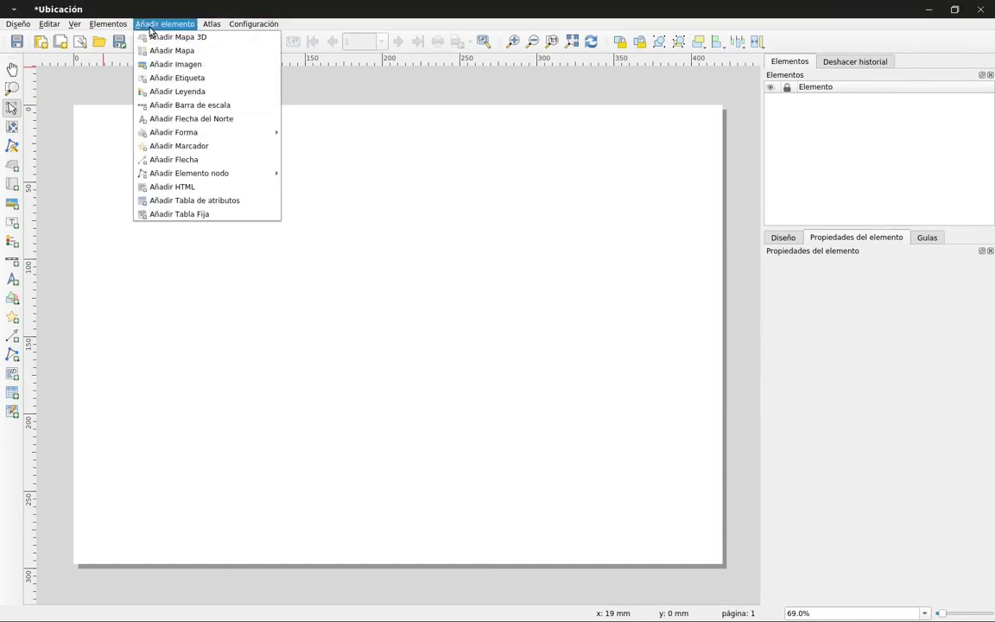
click(212, 51)
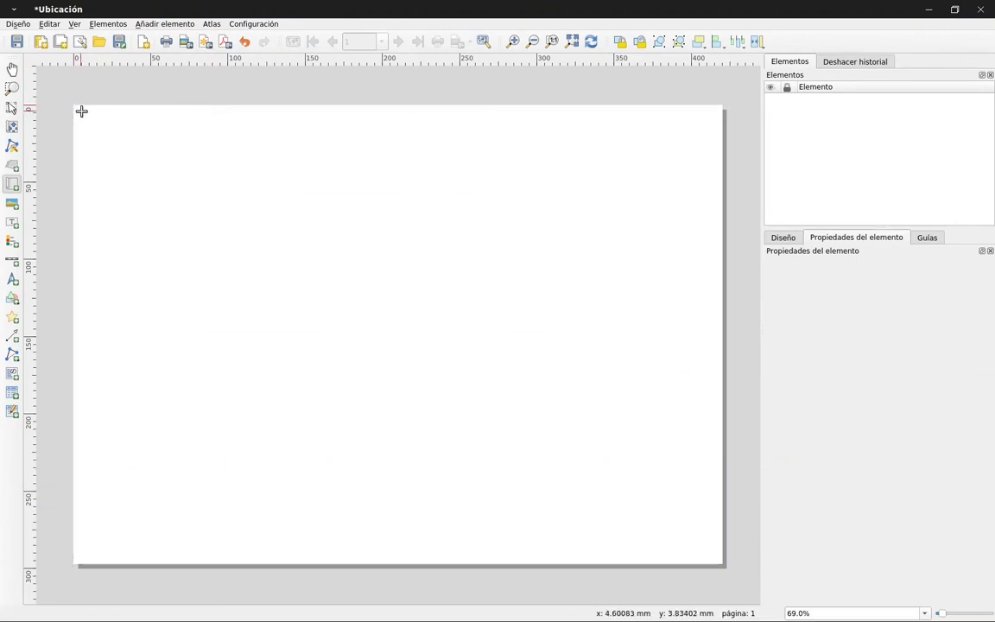
drag(75, 105, 722, 565)
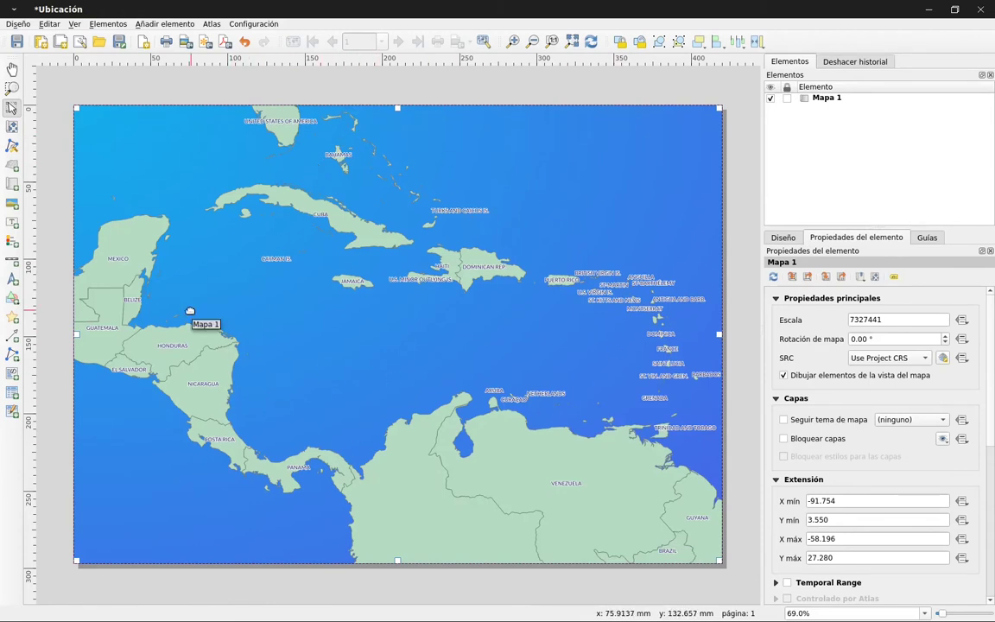
click(734, 258)
click(608, 206)
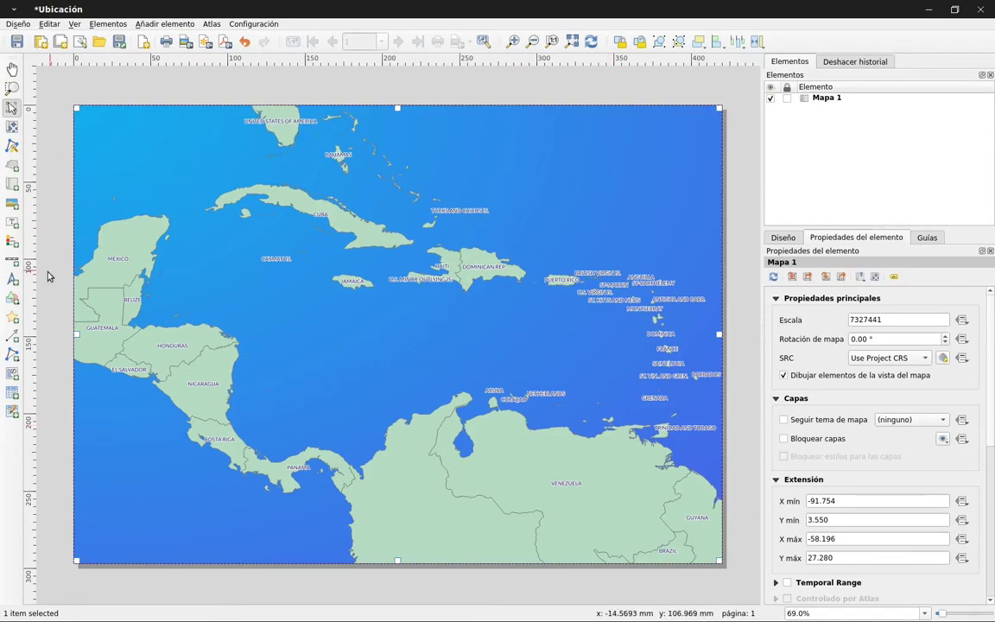
click(12, 224)
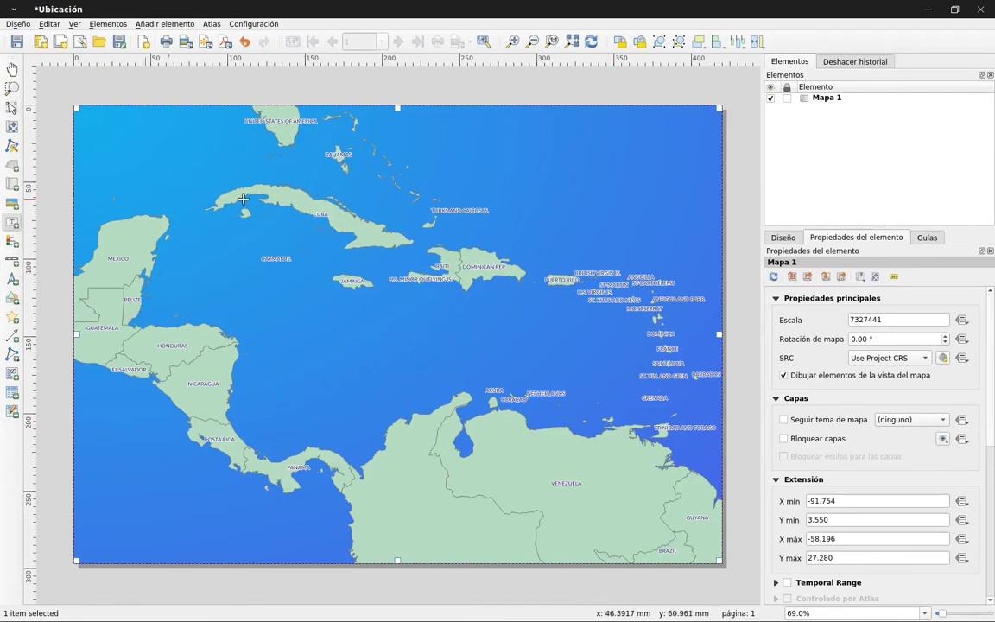
click(336, 347)
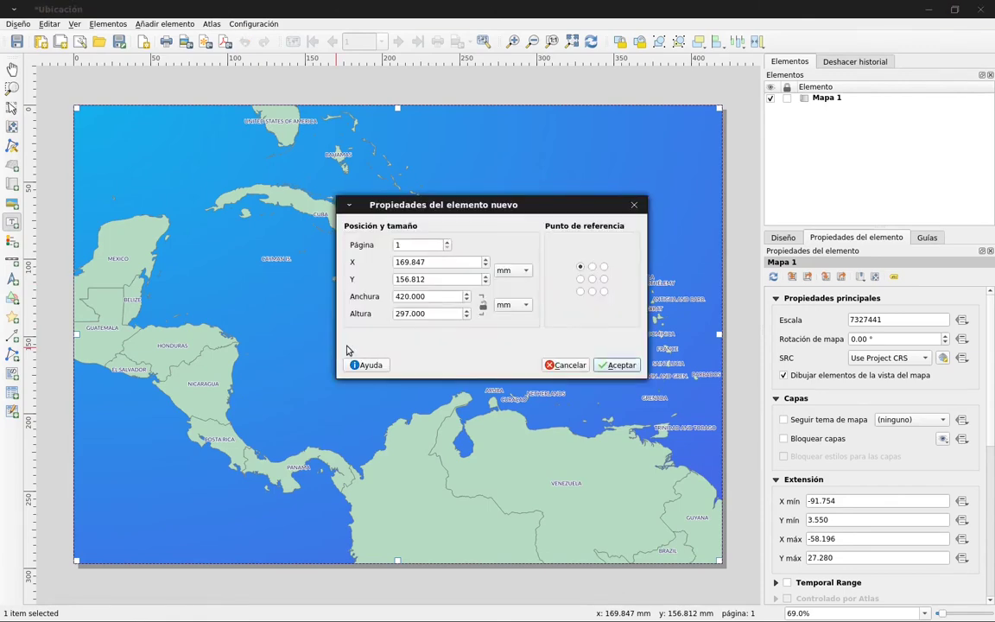
key(Return)
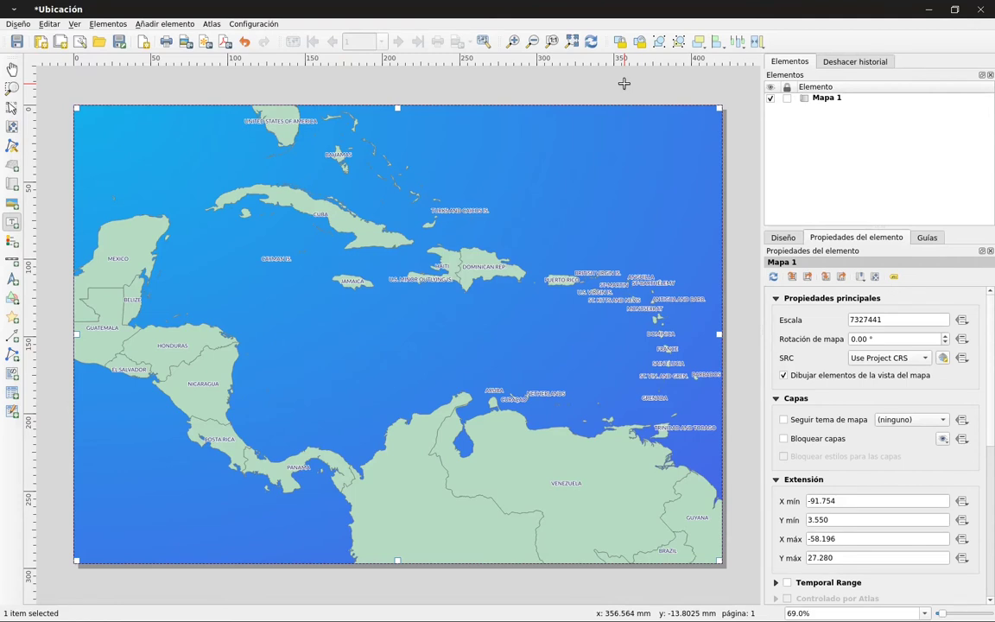
Add a label reading "MAR CARIBE" in the sea south of Jamaica, at about X 170 mm, Y 152 mm
click(15, 225)
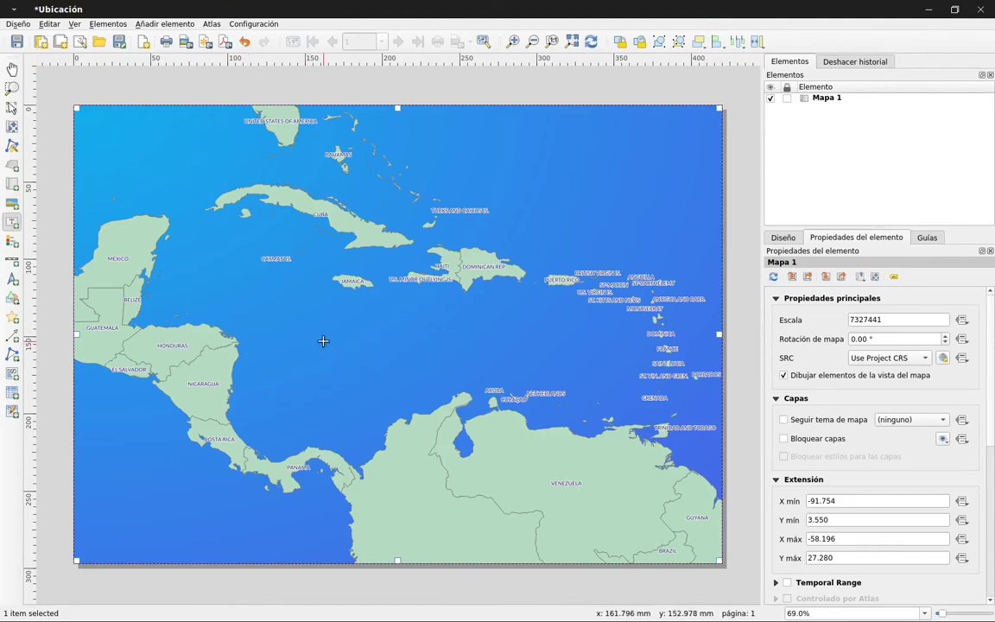
click(336, 340)
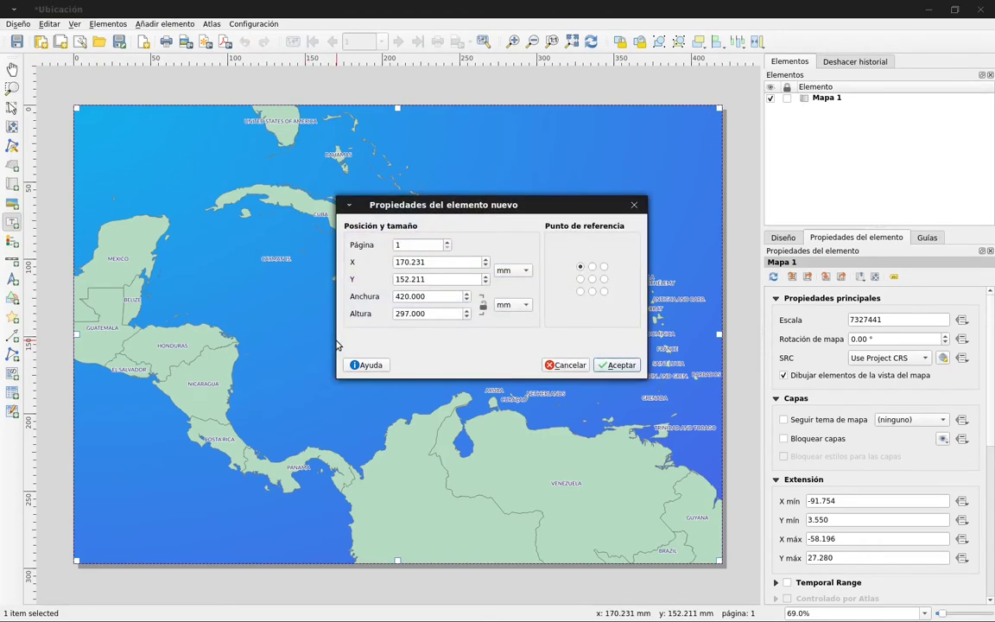
click(625, 364)
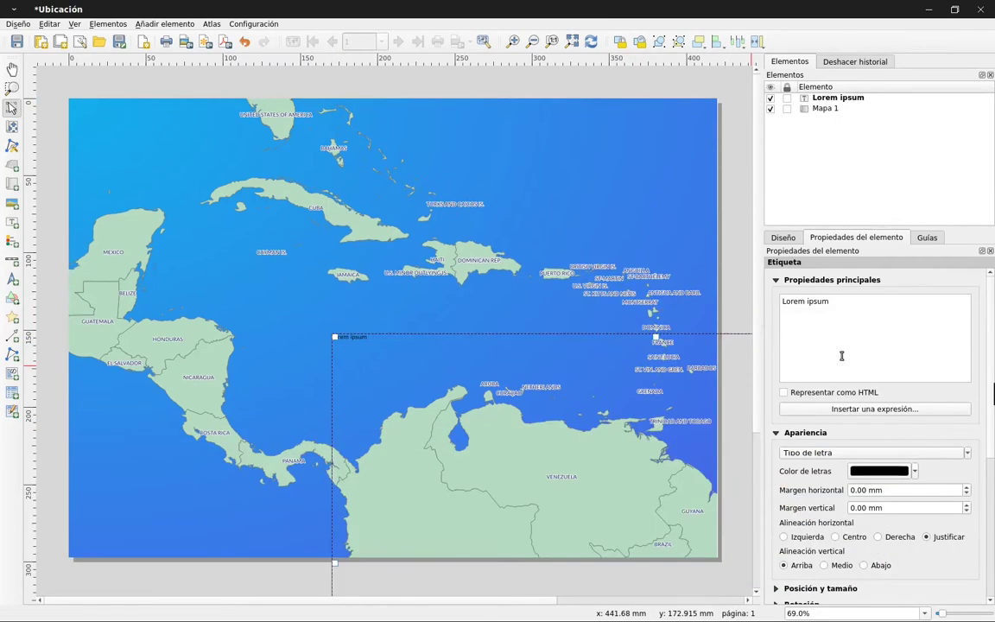
drag(856, 308, 773, 300)
text(MAR )
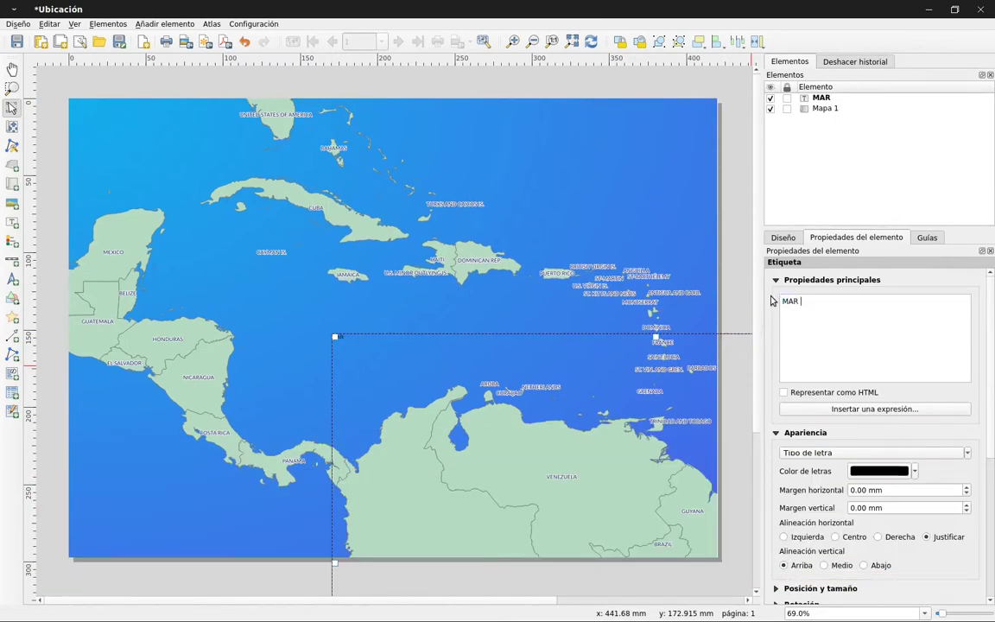
text(CARIBE)
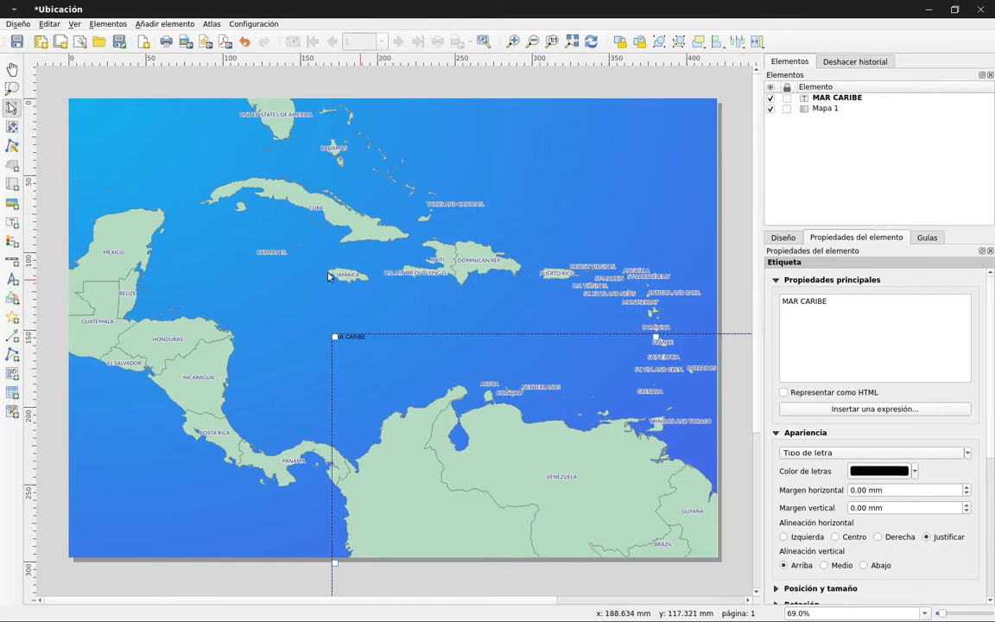
Delete the "MAR CARIBE" label from the layout
click(416, 89)
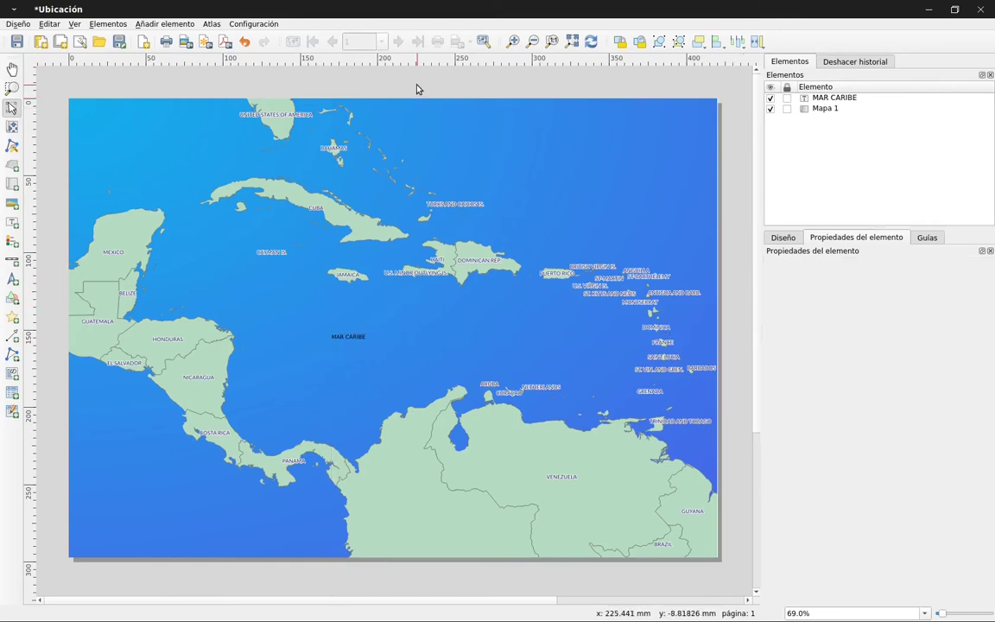
click(354, 337)
key(Delete)
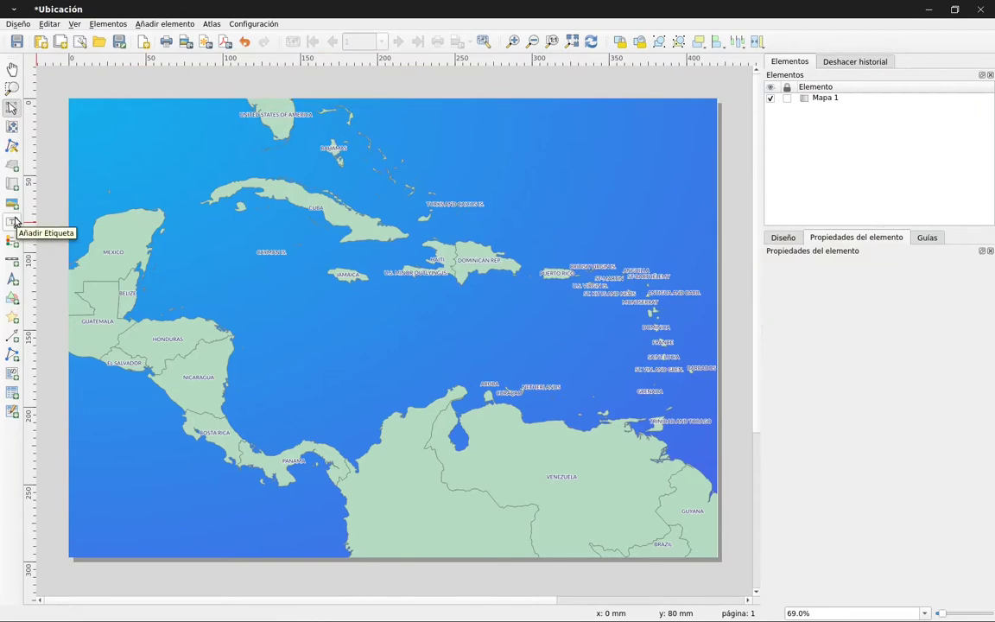
Add a label reading "MAR CARIBE" in the sea south-west of Jamaica and shrink its frame to about 90 × 27 mm
click(165, 23)
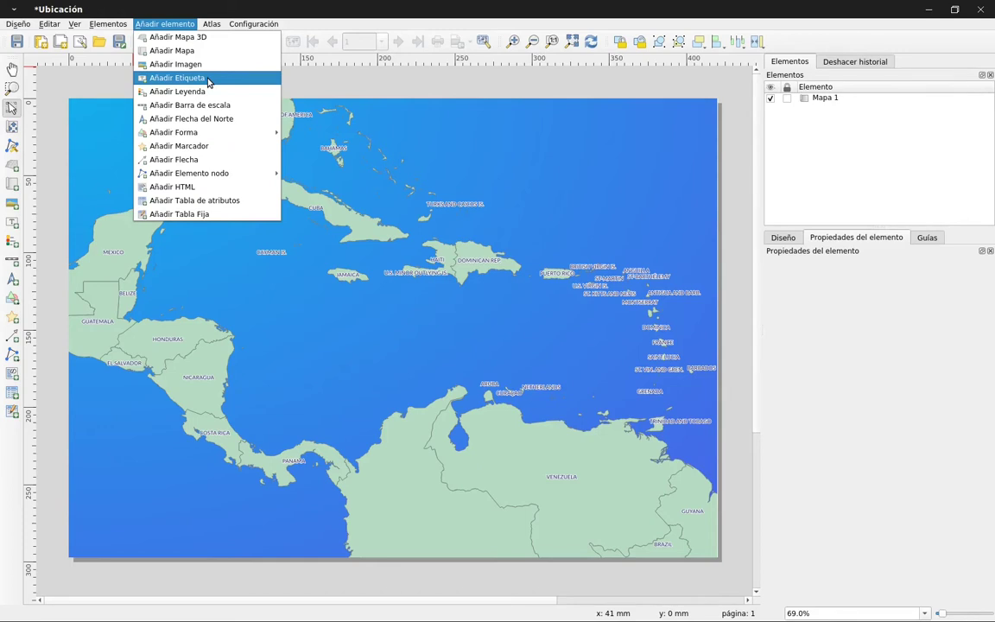
click(207, 78)
drag(250, 288, 461, 348)
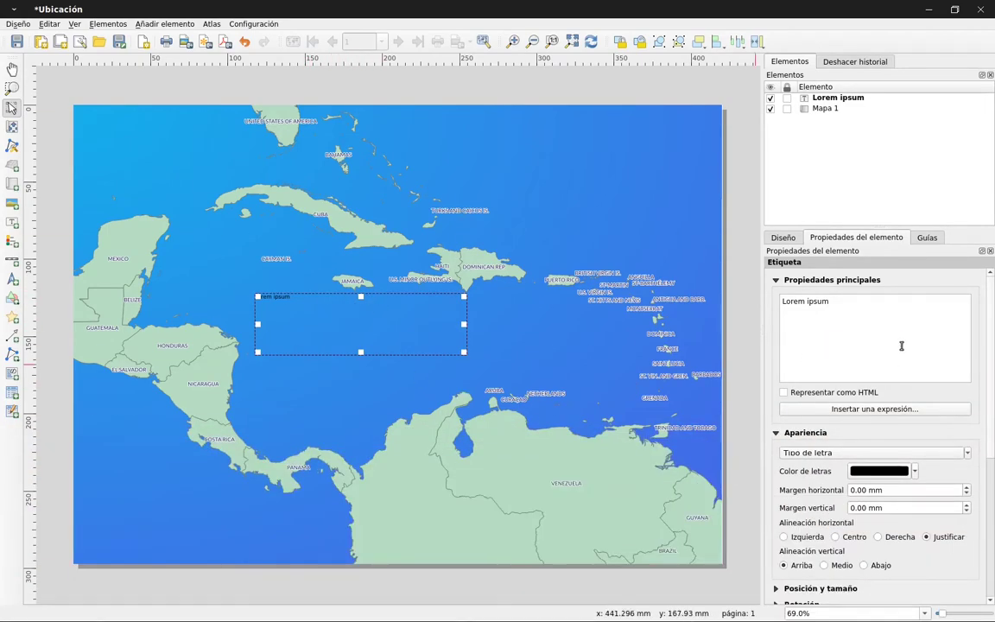
drag(886, 326, 764, 287)
text(ma)
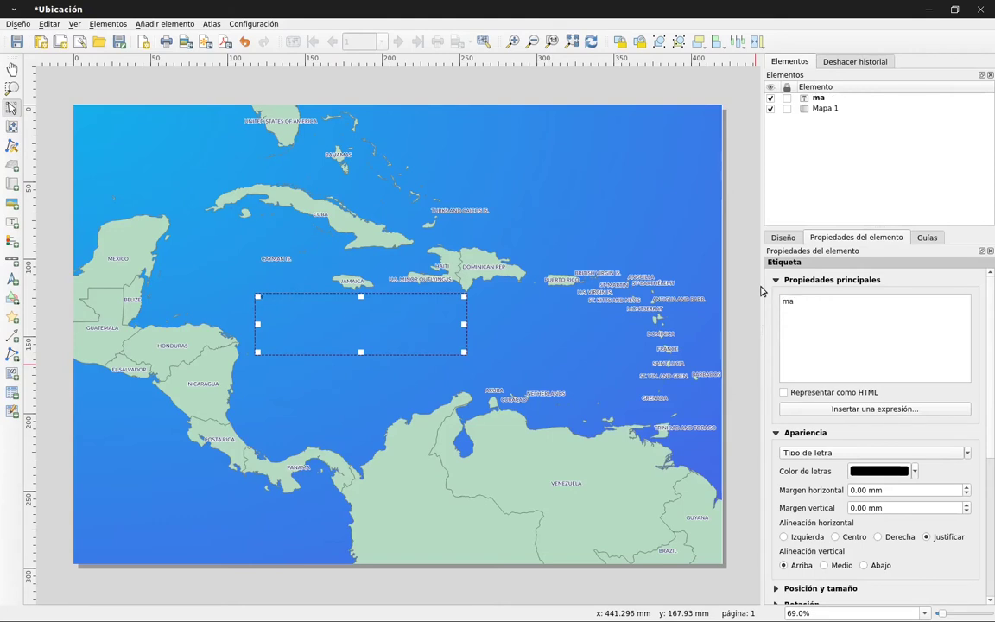
text(r caribne)
key(ctrl+a)
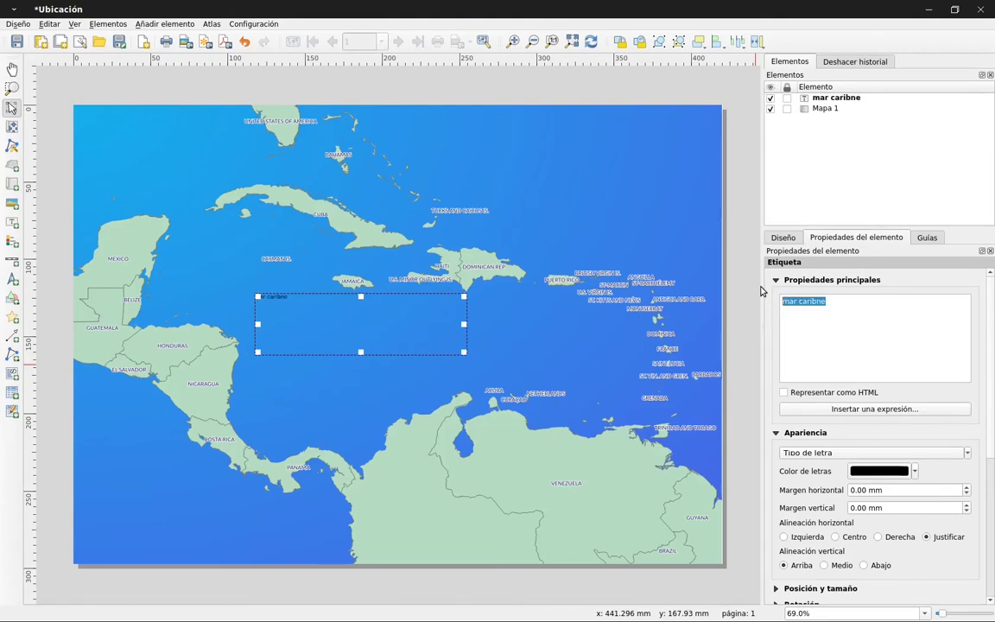
text(MAR CARIBE)
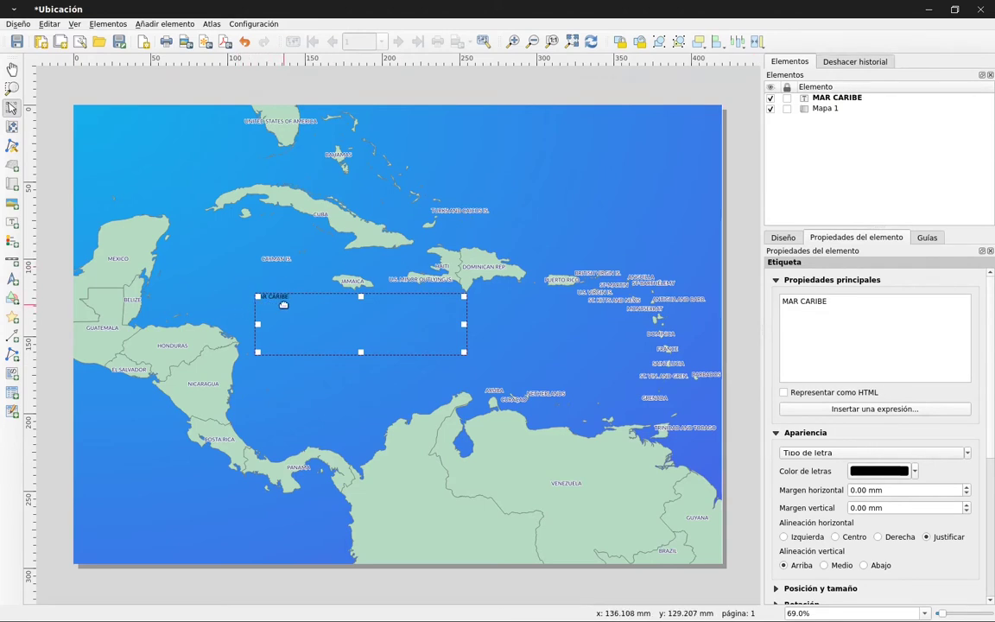
drag(464, 352, 395, 332)
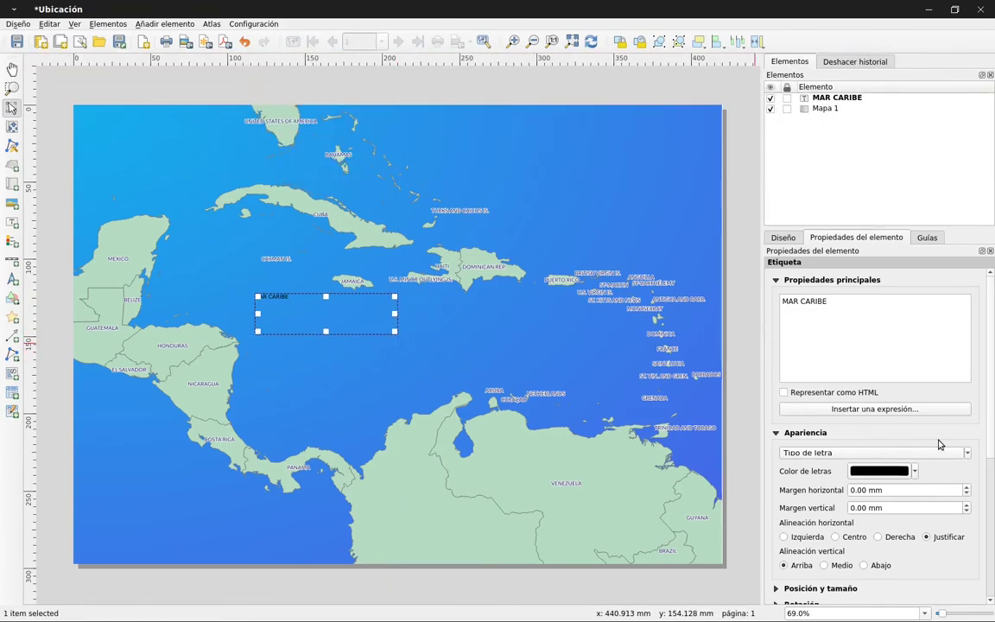
Set the font of the "MAR CARIBE" label to DejaVu Sans Bold, size 20
click(820, 434)
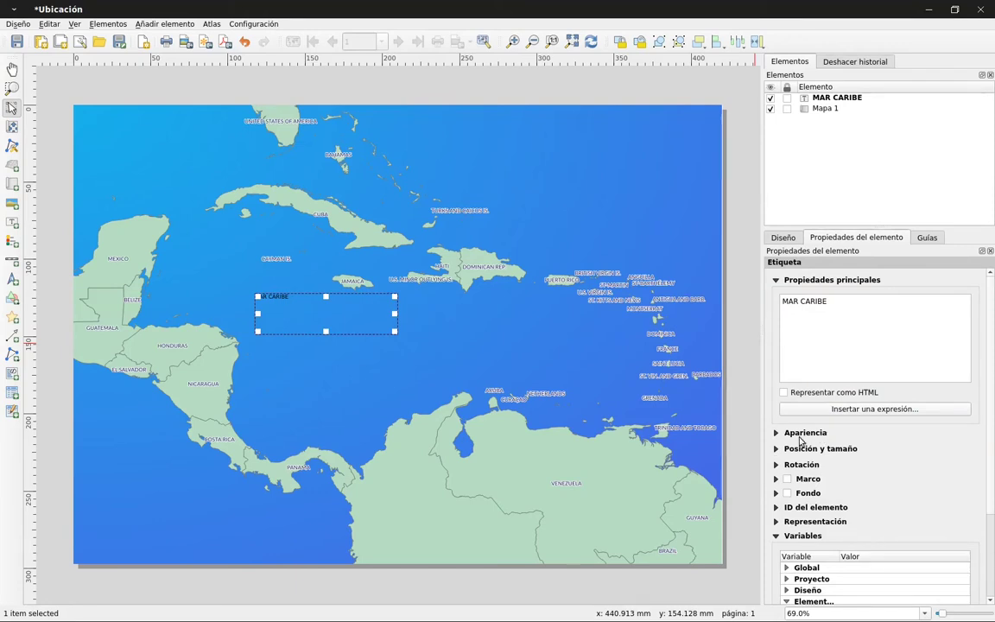
click(750, 432)
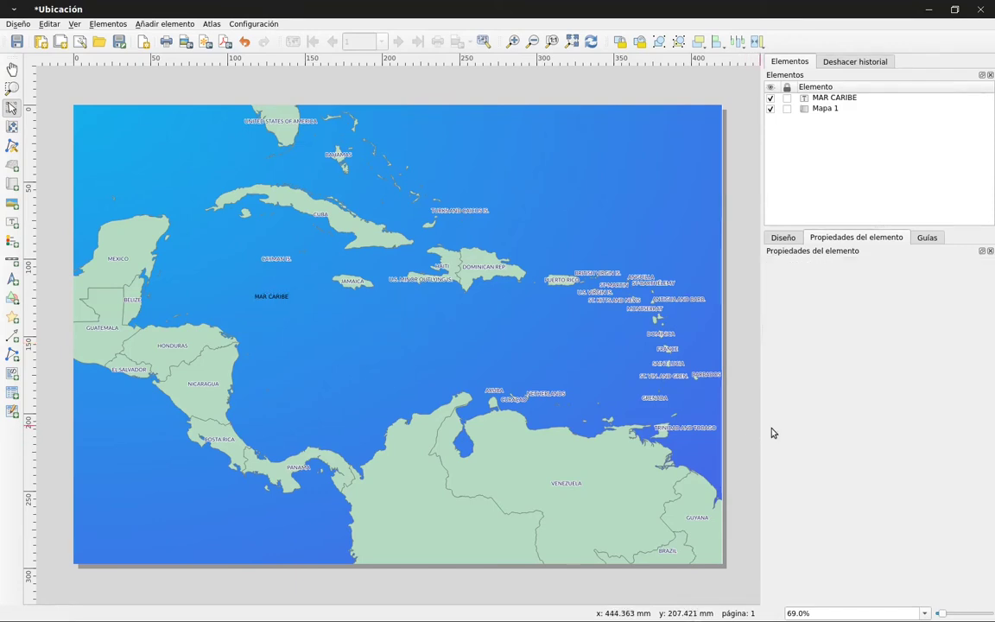
click(275, 291)
click(285, 295)
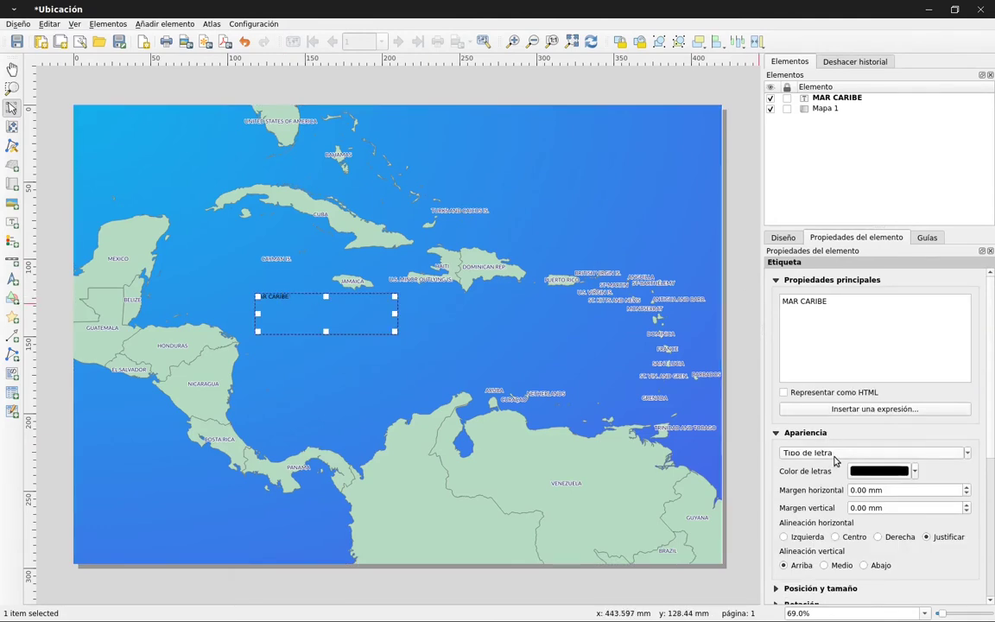
click(927, 454)
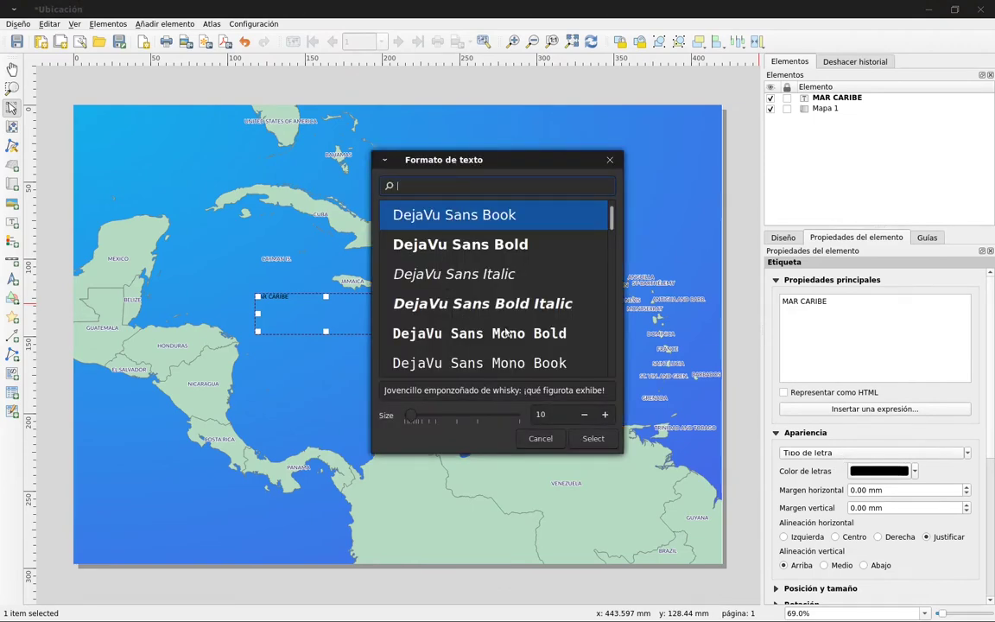
click(508, 252)
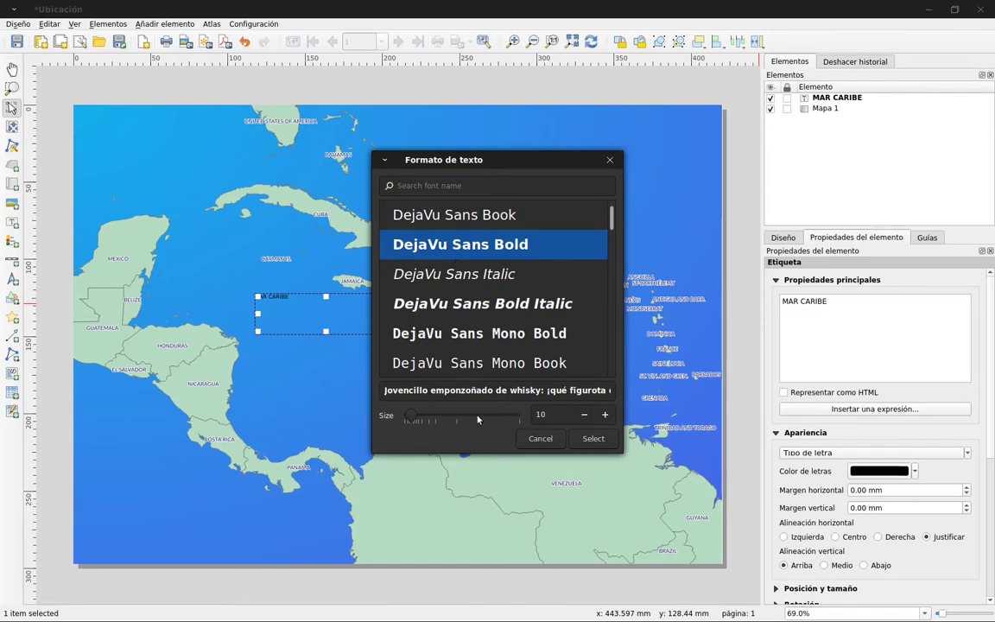
drag(416, 417, 433, 419)
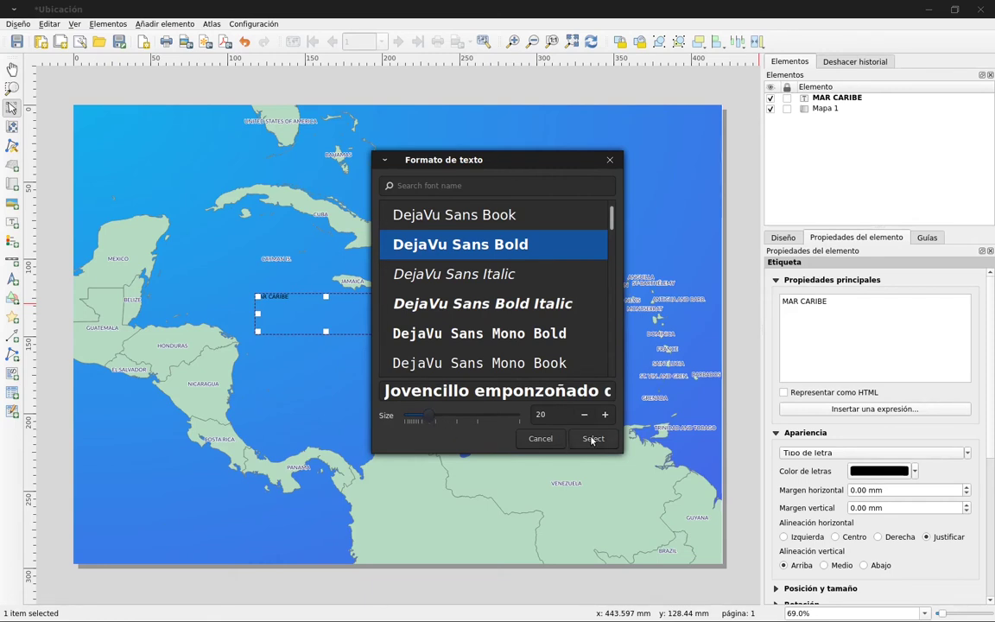
click(593, 439)
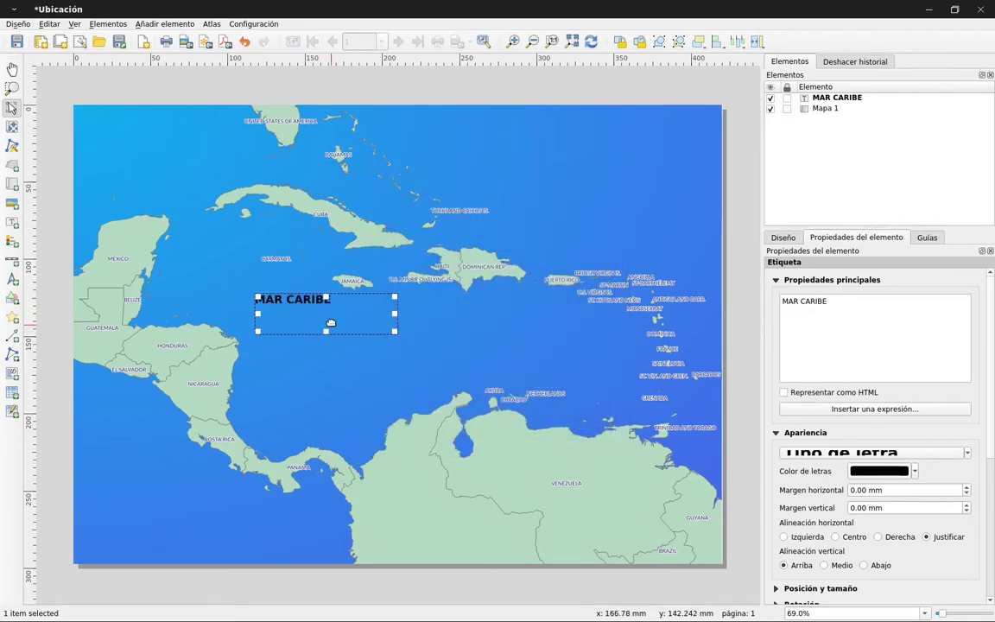
Move the "MAR CARIBE" label south-east into the open Caribbean Sea and set its font color to white
drag(308, 295, 374, 340)
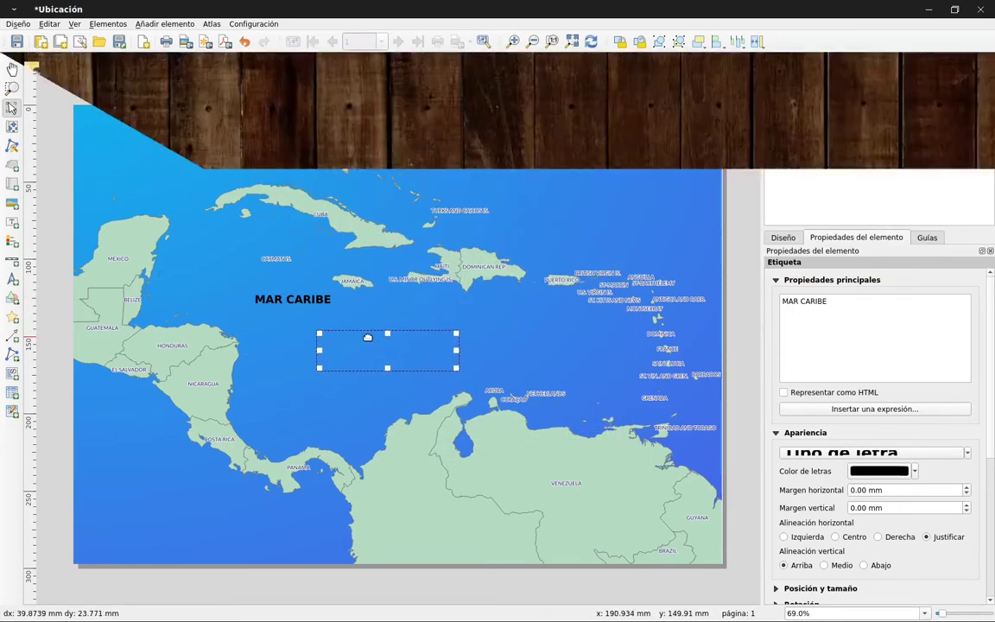
drag(368, 337, 366, 337)
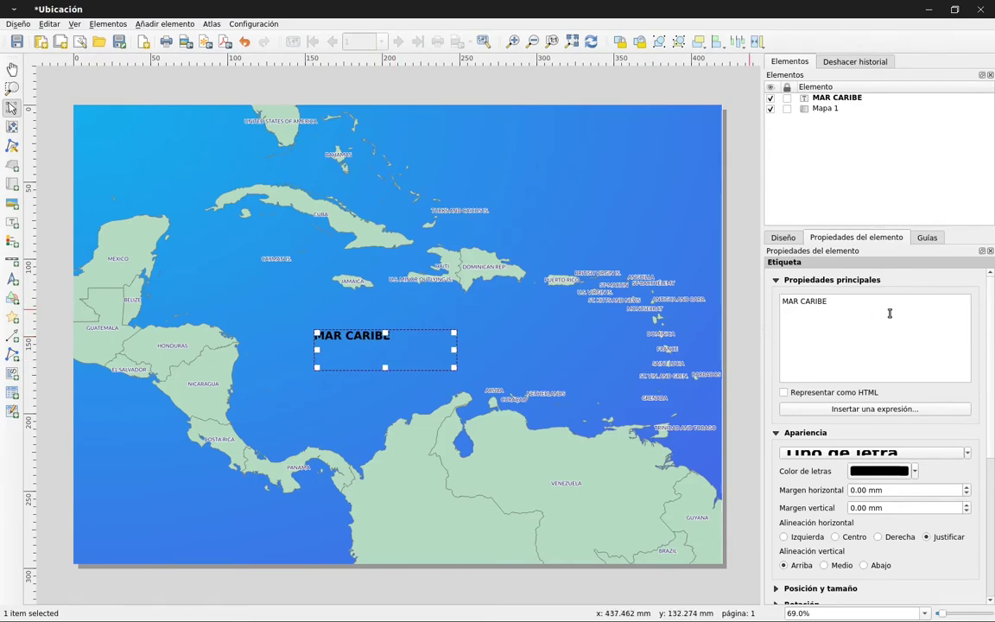
click(880, 470)
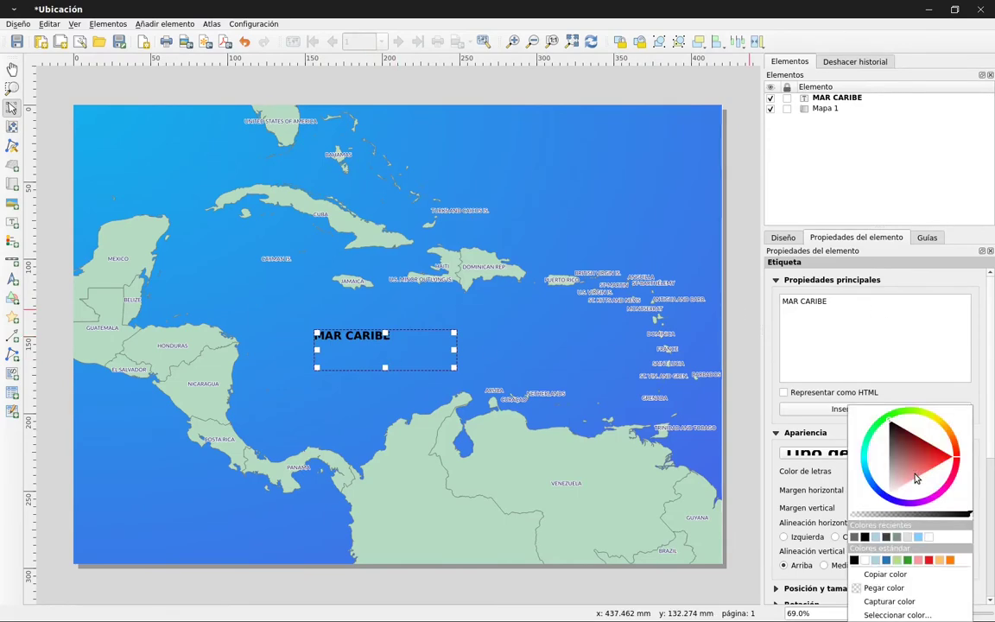
click(866, 561)
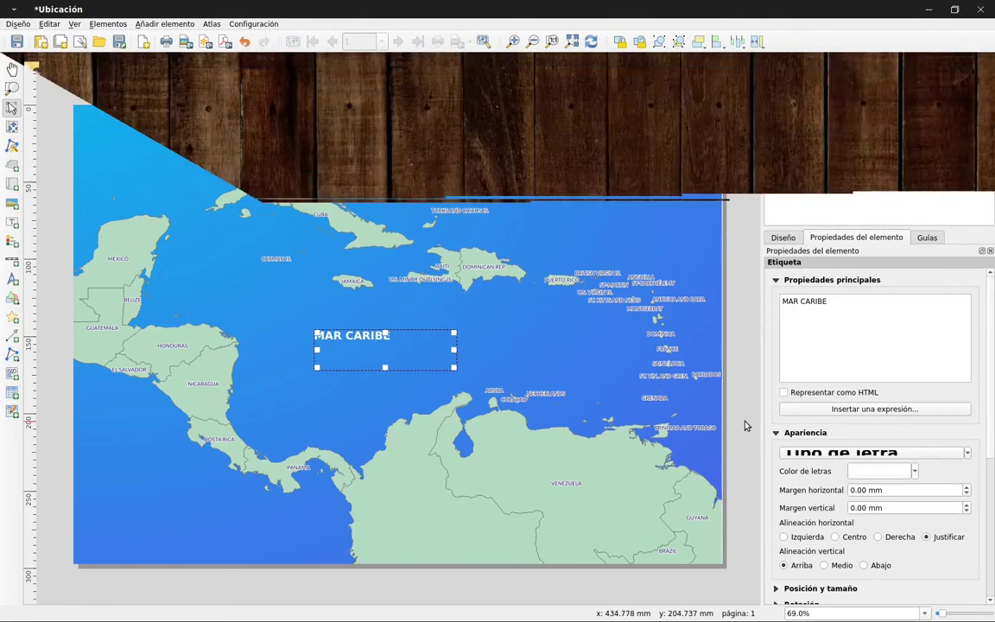
click(746, 425)
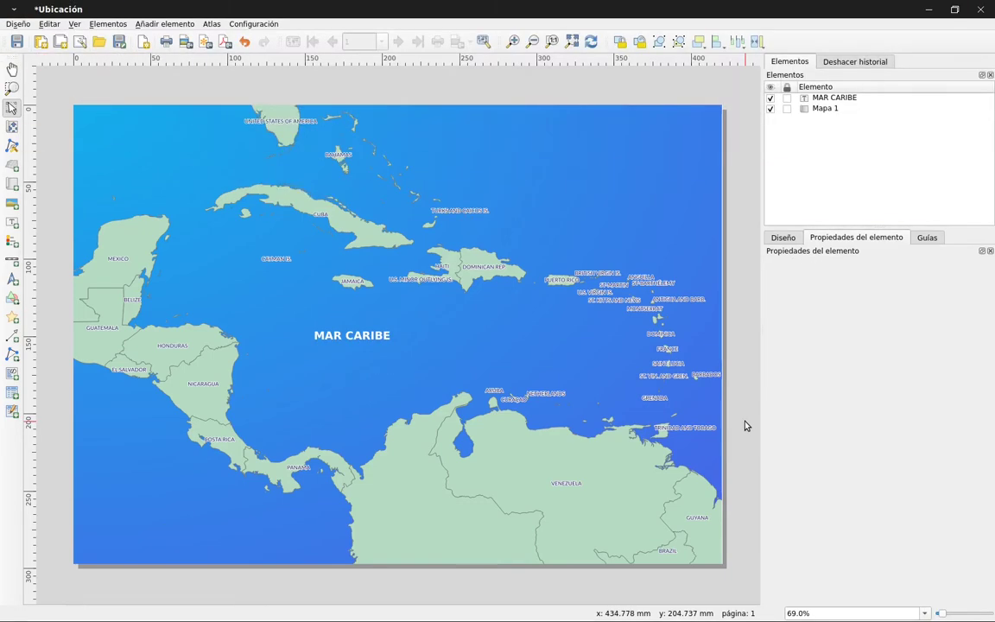
Add a new grid to the full-page map item and open the grid's settings
click(315, 205)
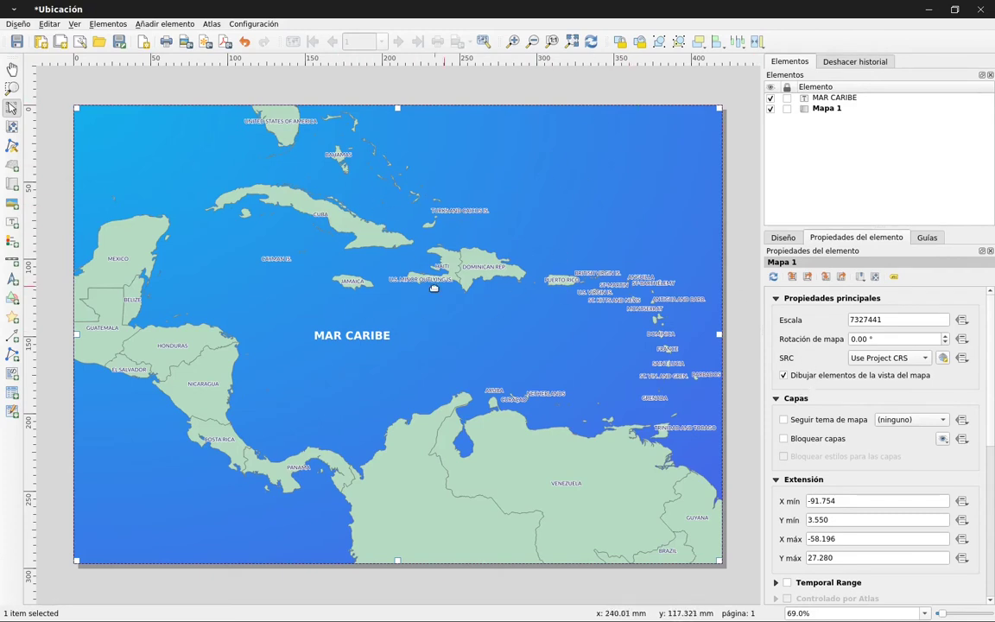
click(776, 298)
click(775, 314)
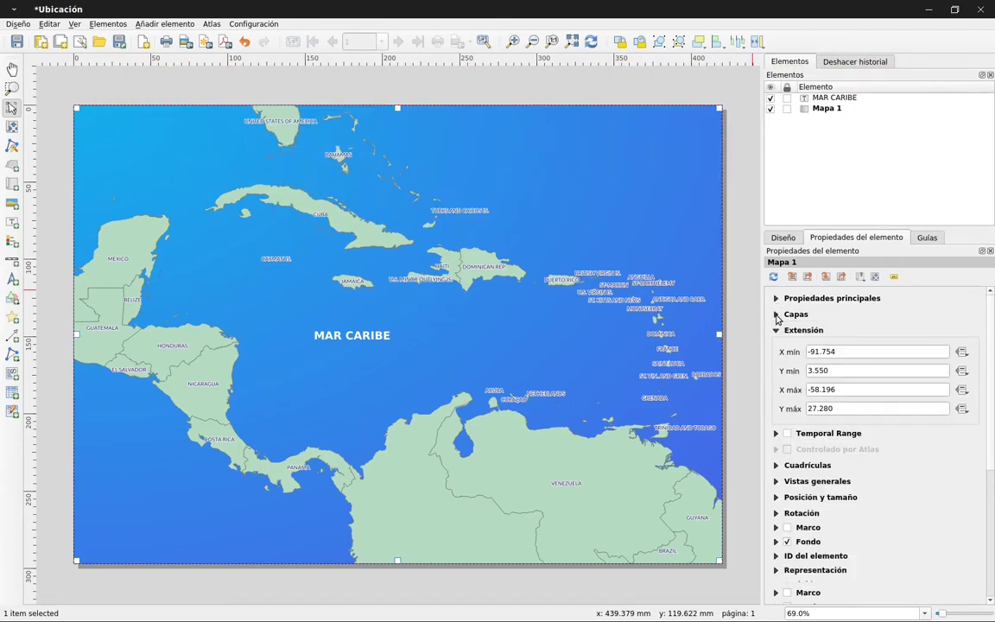
click(775, 331)
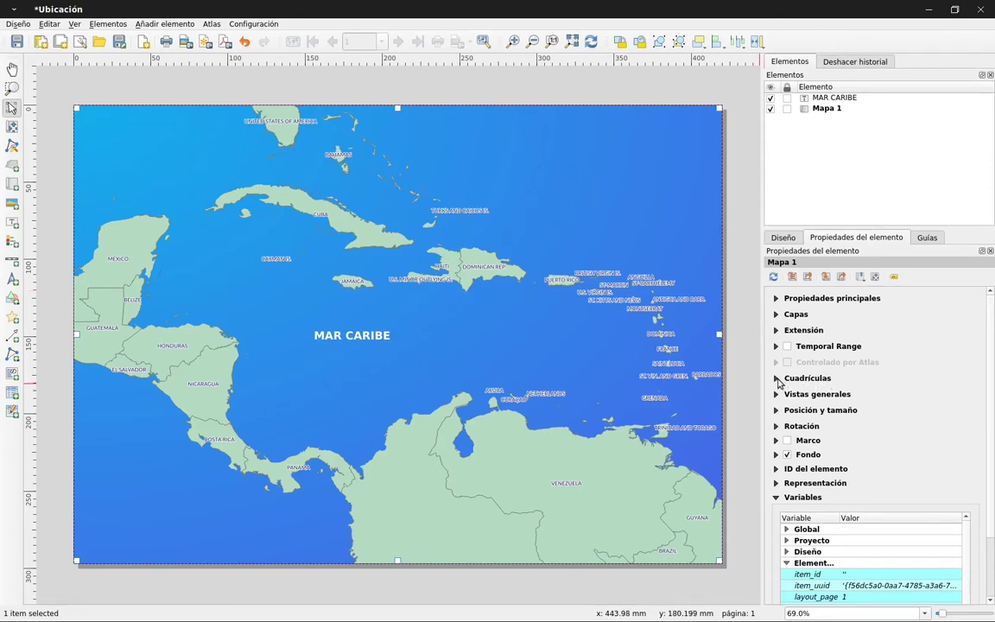
click(776, 379)
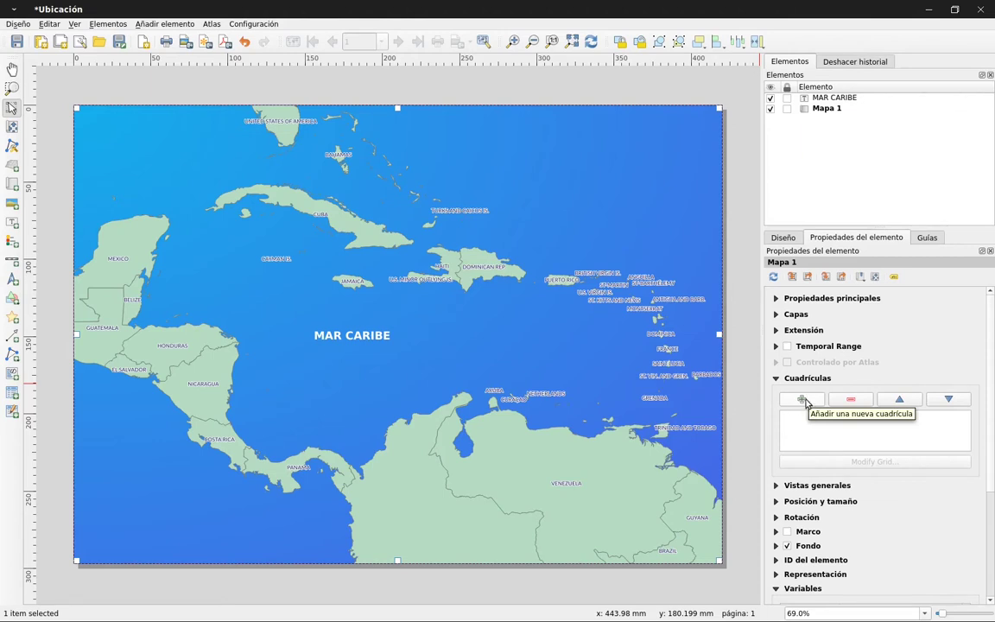
click(802, 400)
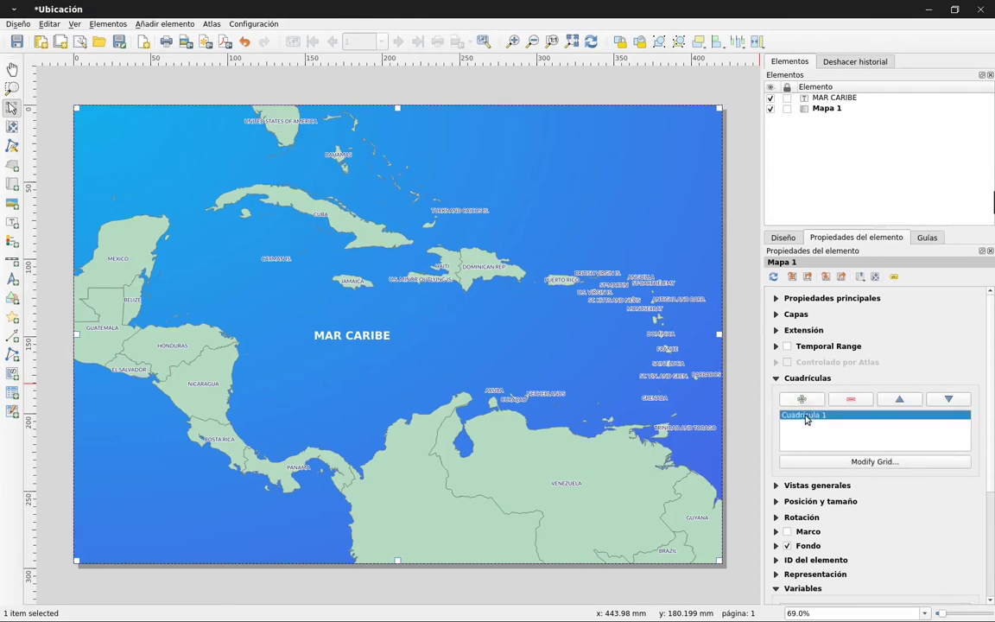
click(882, 463)
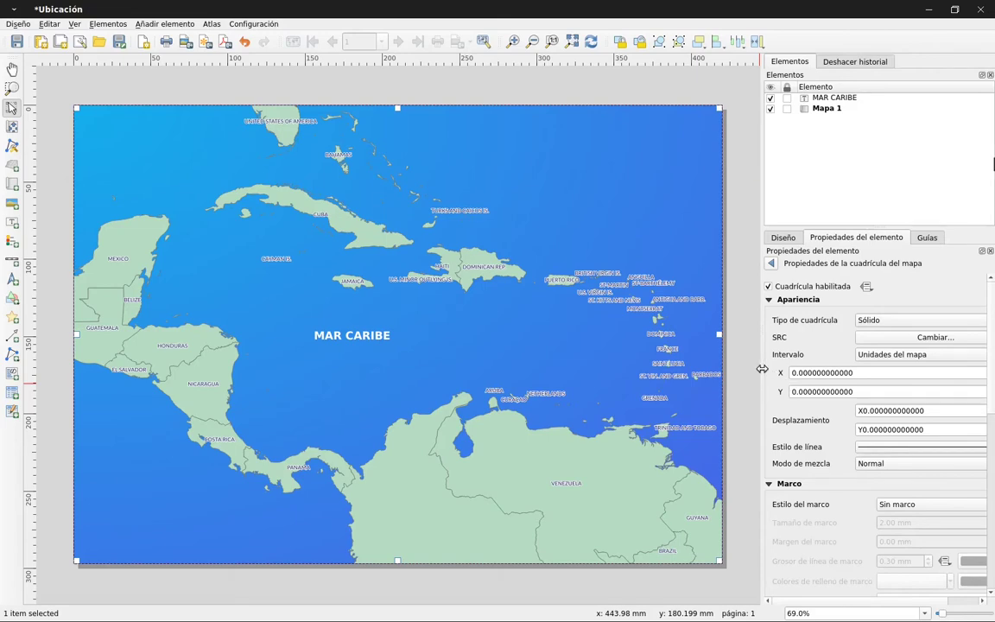
Widen the properties area, fit the whole page in view, and set the grid's coordinate system to WGS 84 (EPSG:4326)
drag(760, 368, 643, 368)
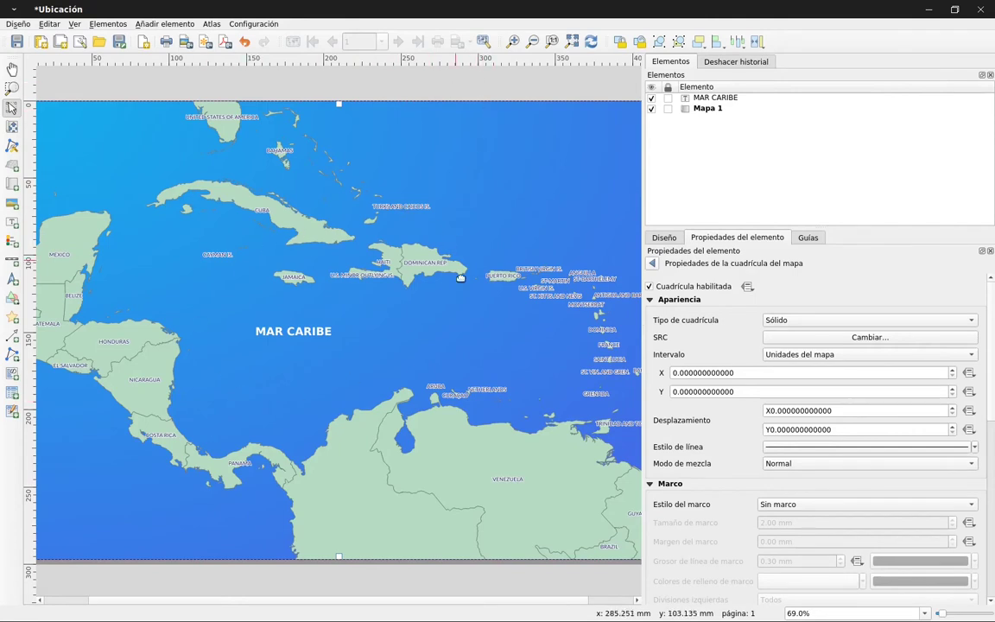
click(571, 42)
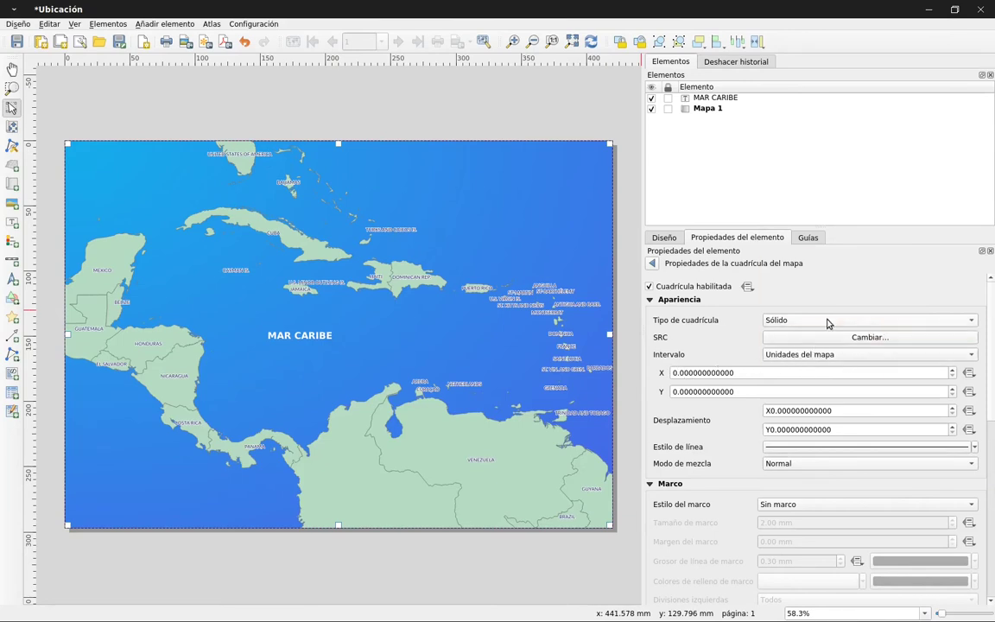
click(894, 338)
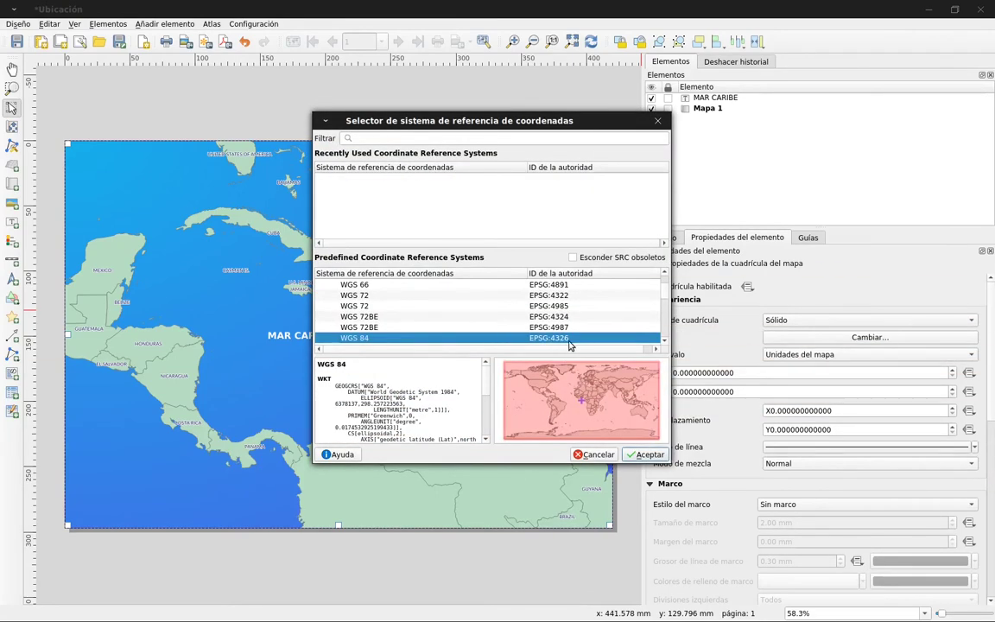
click(646, 455)
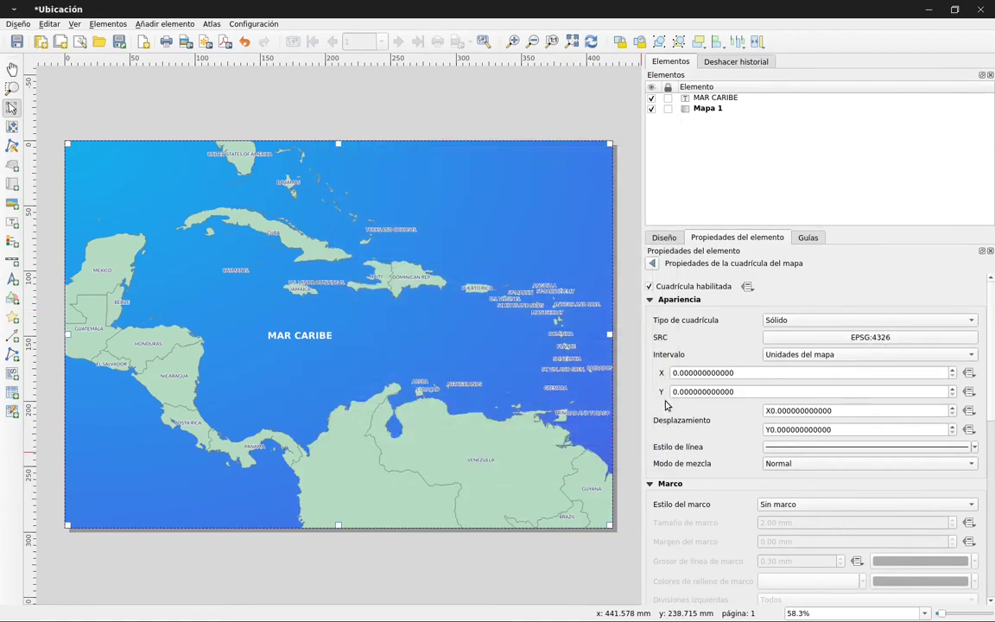
Set the grid interval to 5 map units in both X and Y
drag(675, 373, 672, 373)
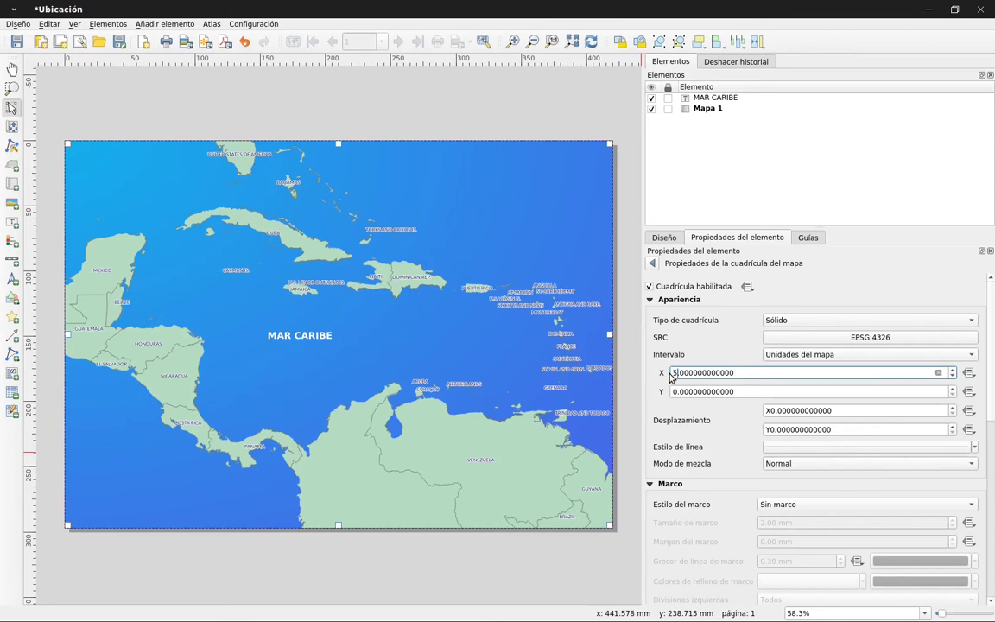
key(Tab)
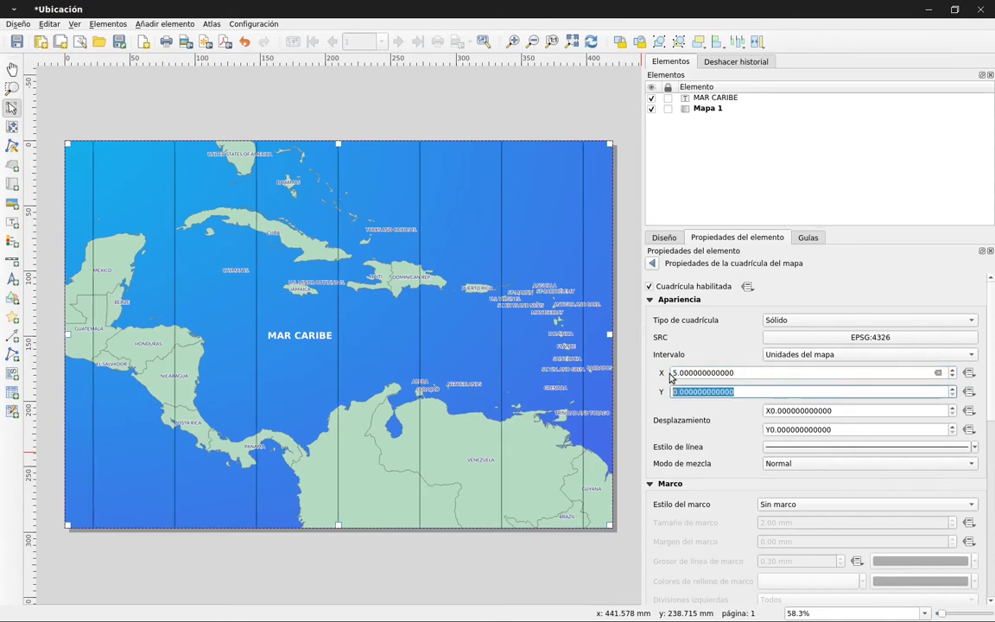
text(5)
key(Tab)
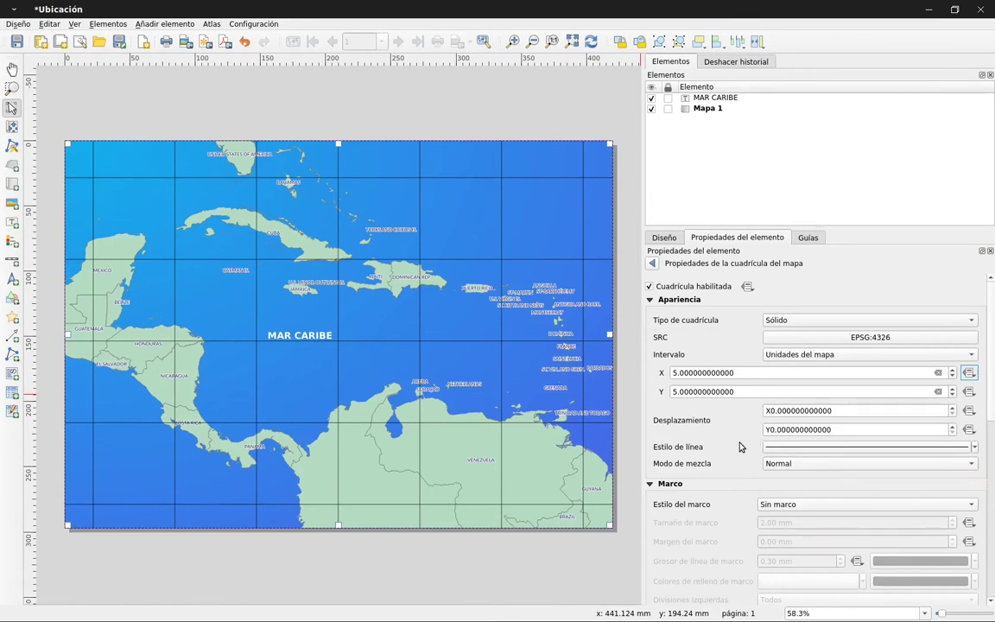
Make the grid line style's black color semi-transparent, at roughly half opacity
click(964, 447)
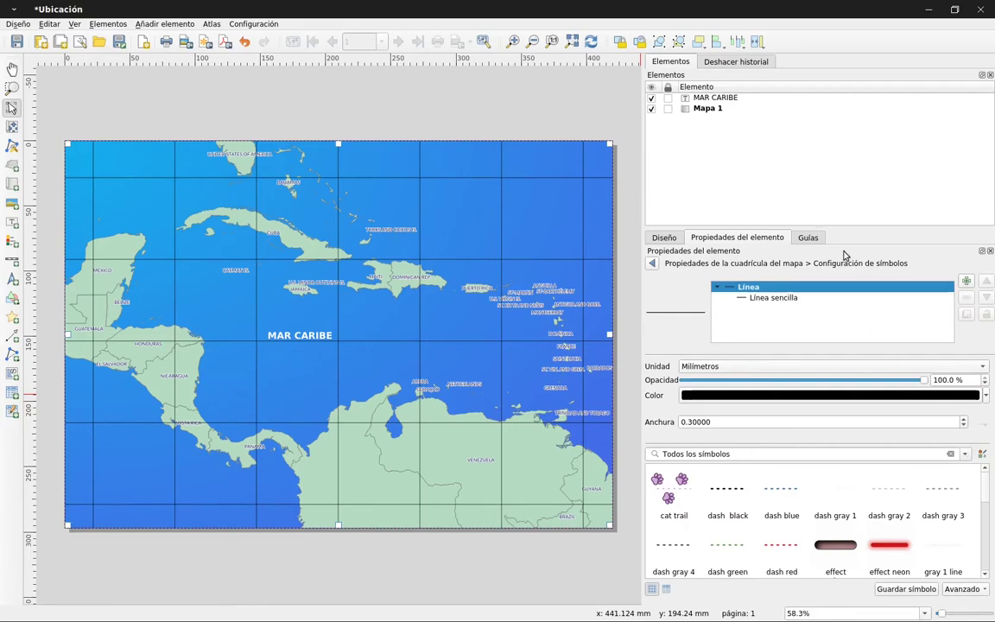
click(652, 262)
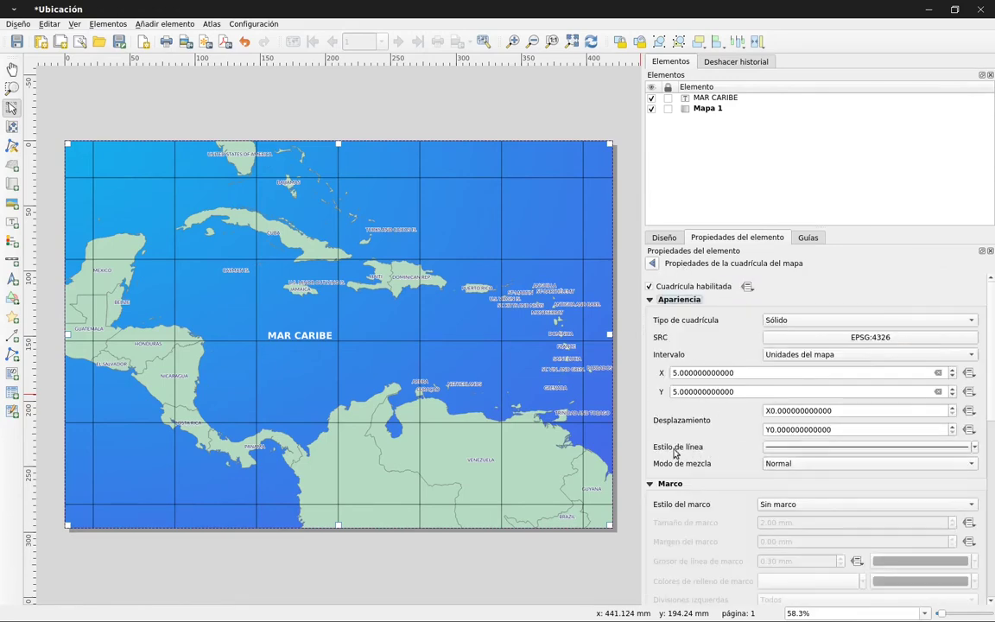
click(775, 448)
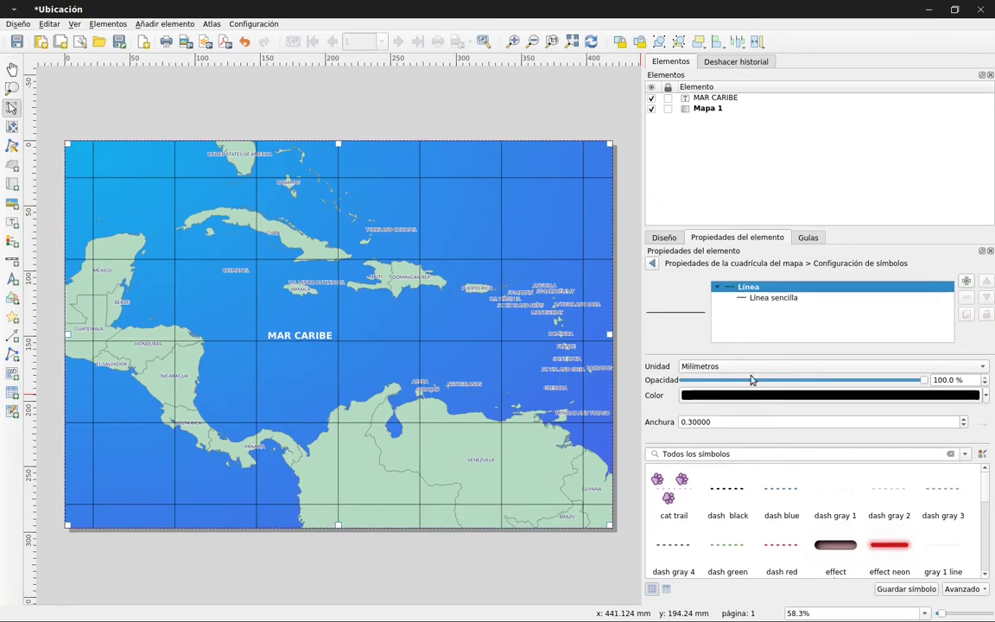
click(986, 396)
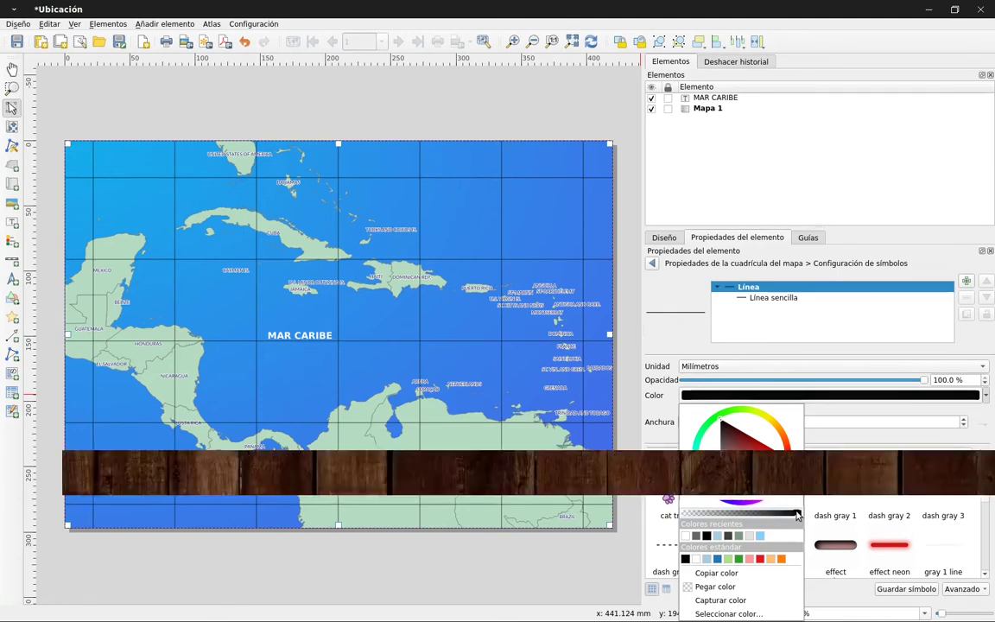
drag(796, 515, 726, 512)
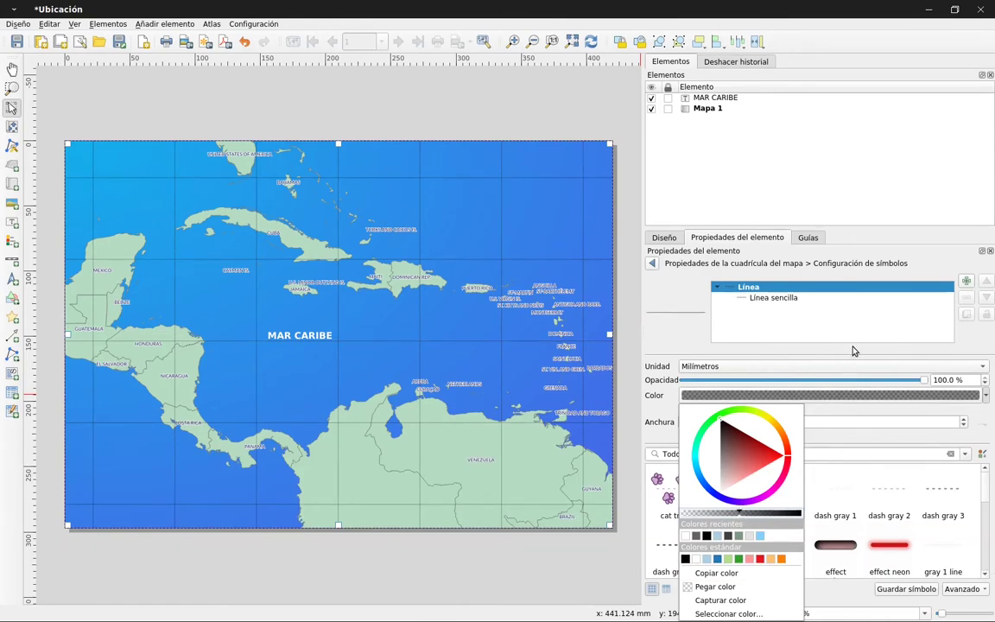
click(767, 312)
click(653, 265)
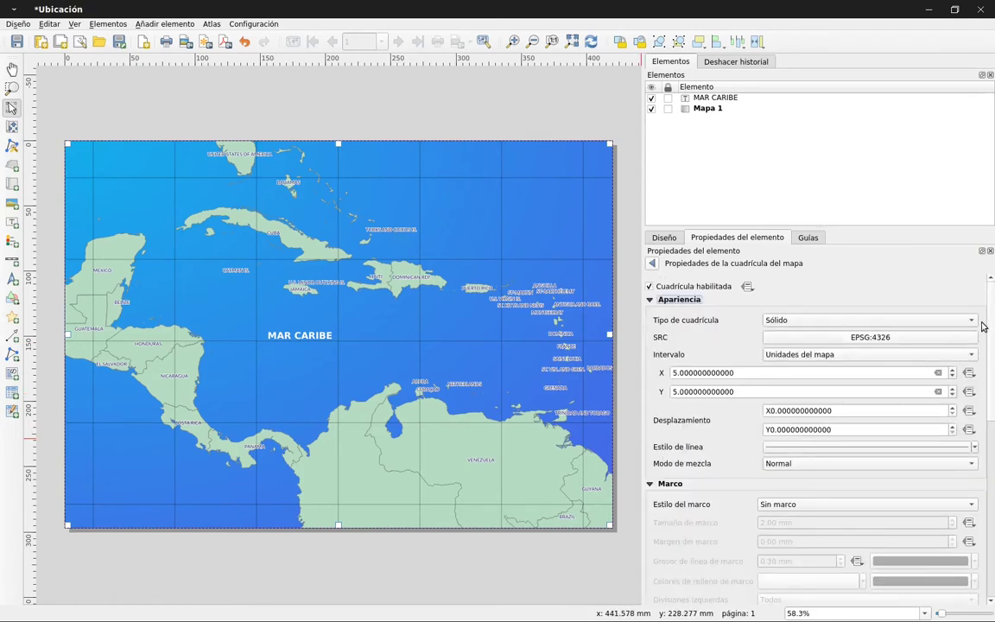
Enable coordinate drawing for the grid and place the left and right coordinates inside the frame (Marco interior)
scroll(982, 325, down, 8)
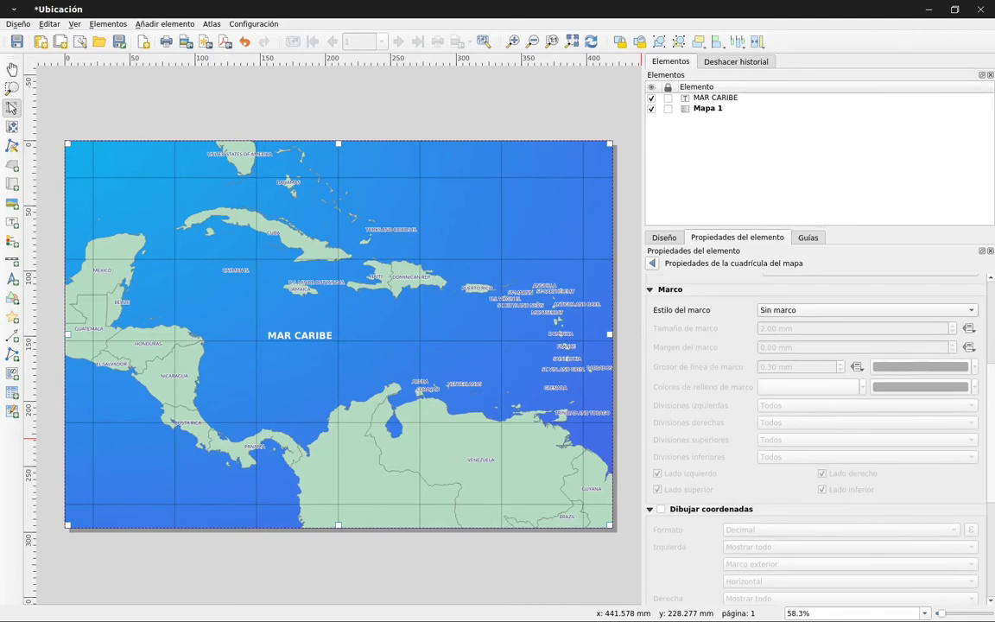
scroll(816, 415, down, 5)
scroll(816, 415, up, 7)
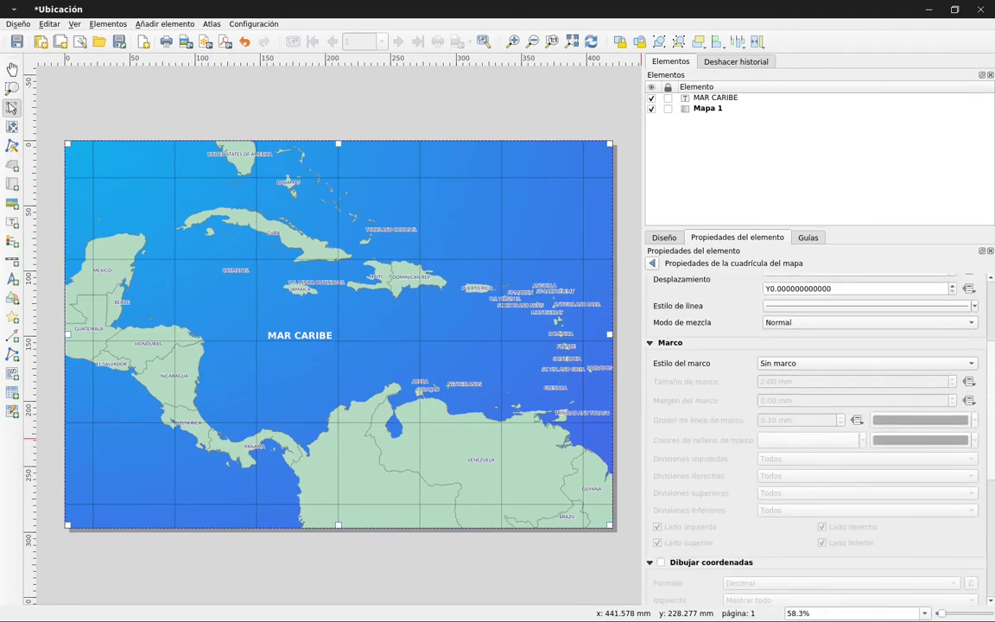
scroll(716, 369, down, 5)
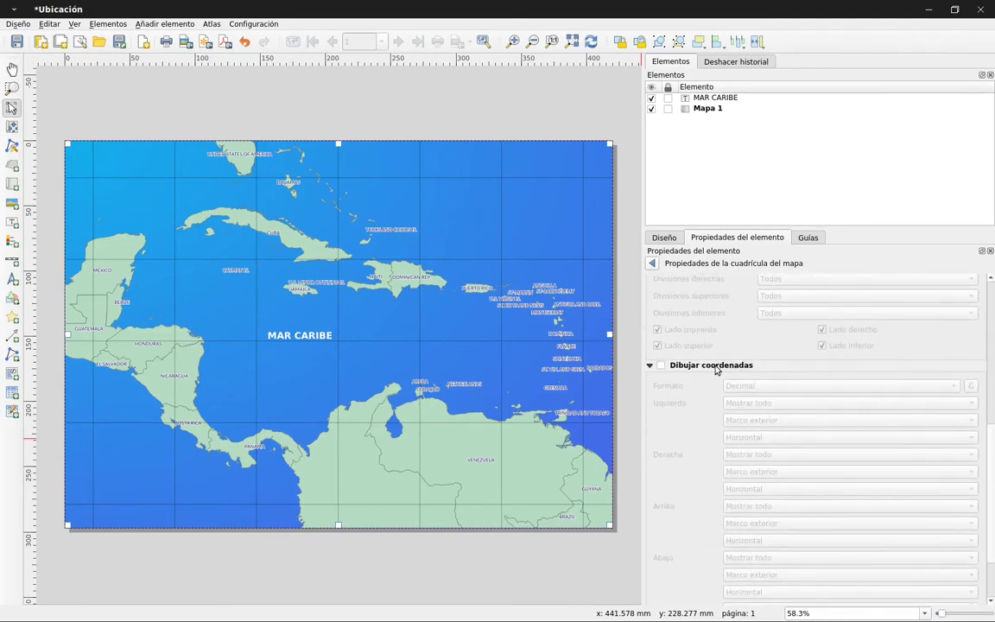
click(662, 366)
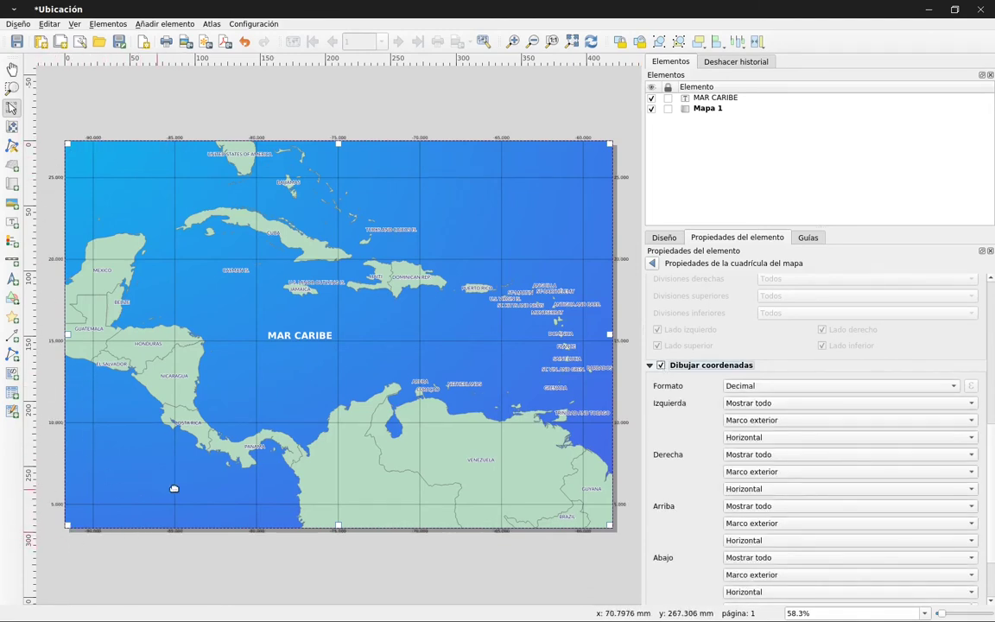
click(787, 421)
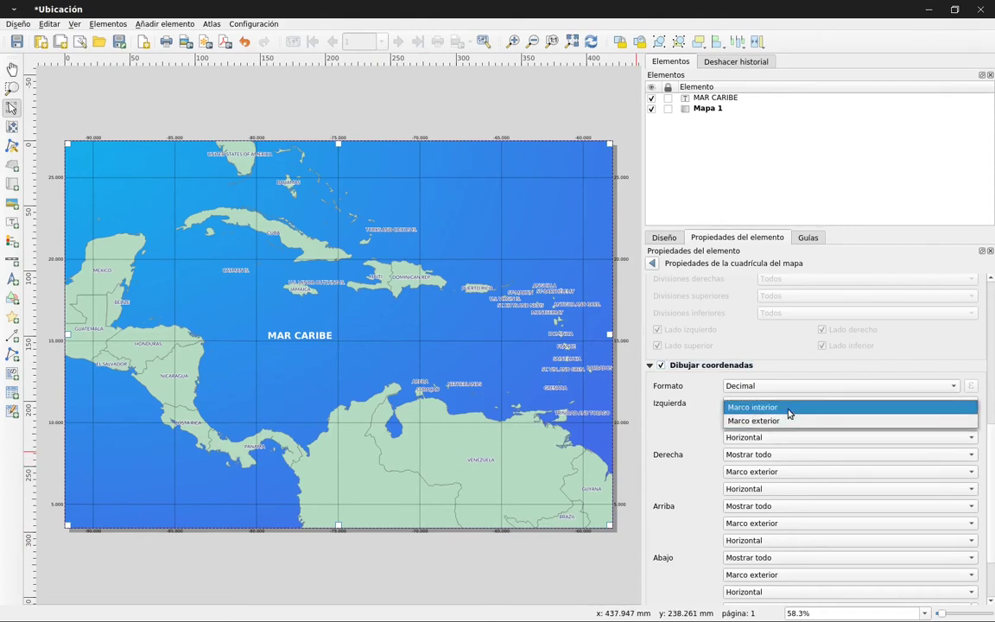
click(788, 407)
click(781, 474)
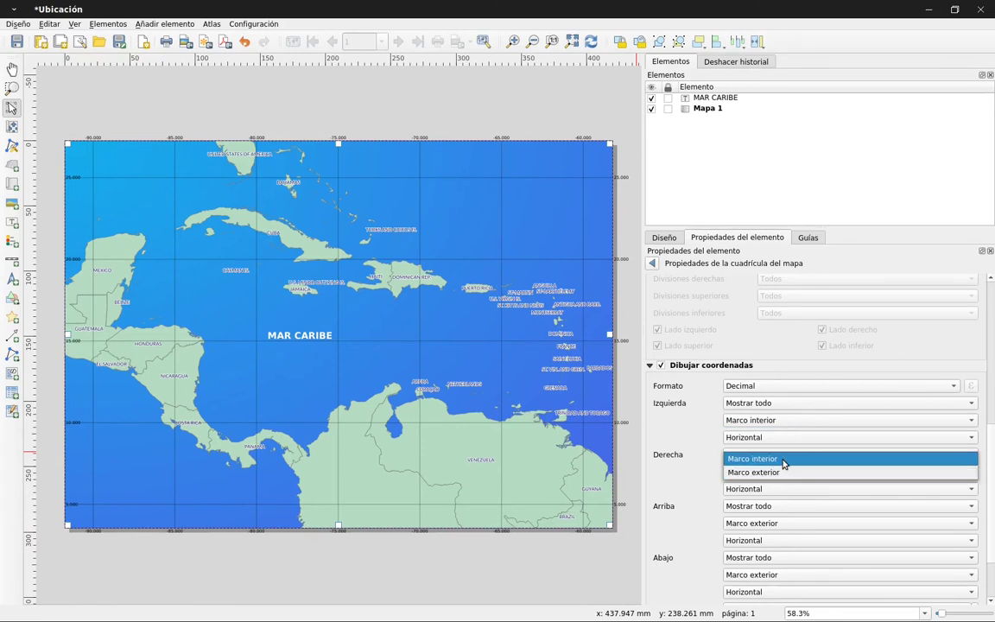
click(782, 463)
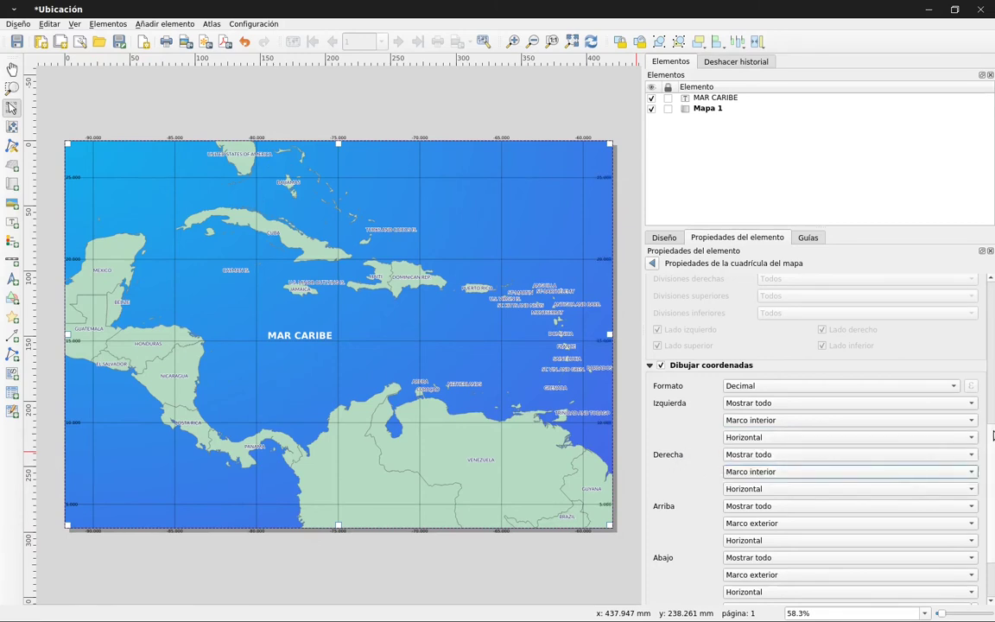
Place the grid's top and bottom coordinates inside the frame (Marco interior)
scroll(992, 455, down, 1)
drag(991, 455, 991, 467)
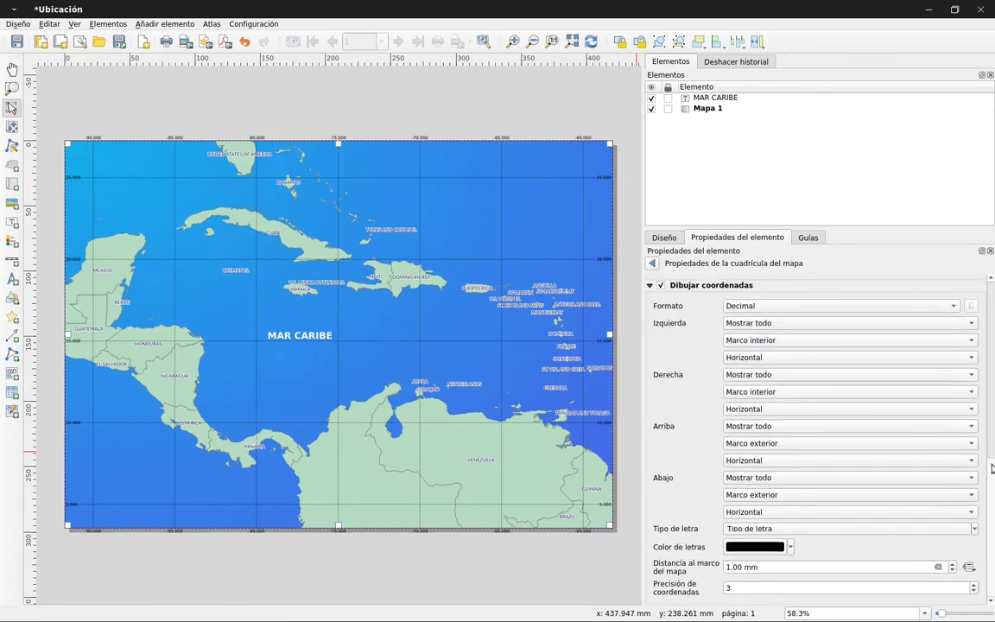
click(786, 444)
click(788, 430)
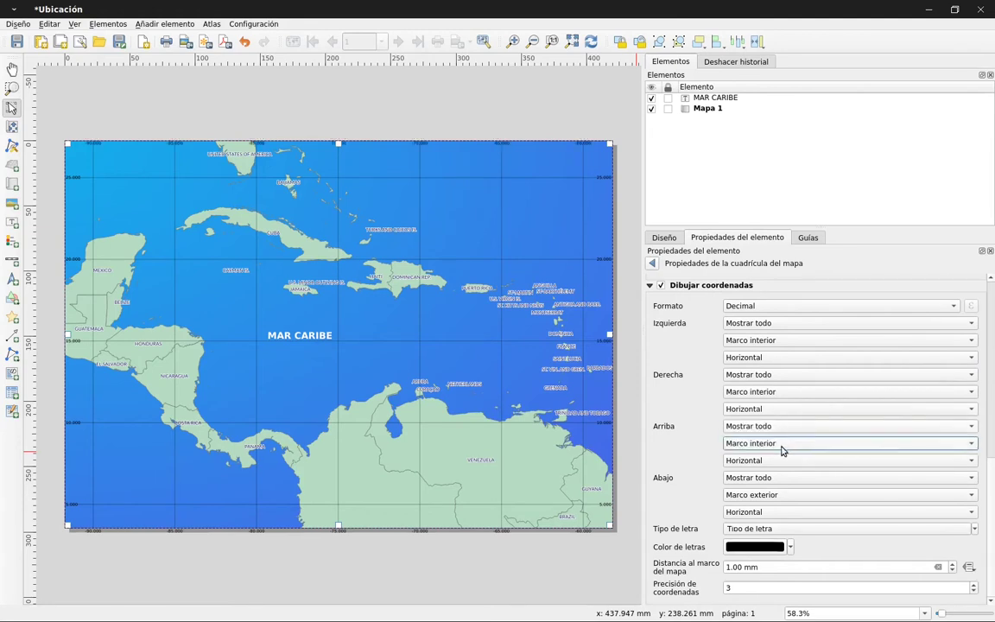
click(779, 495)
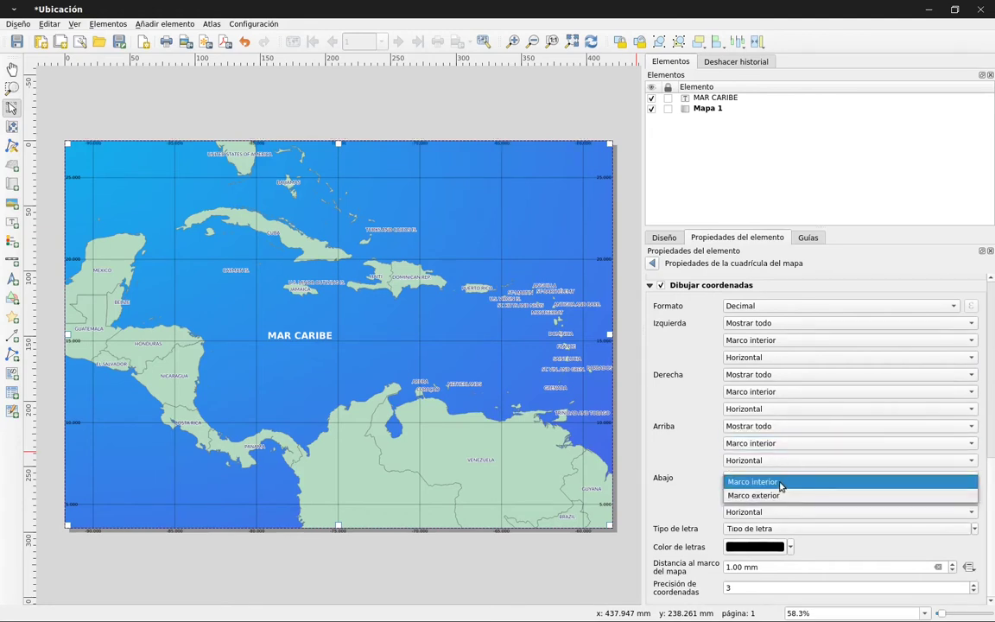
click(780, 482)
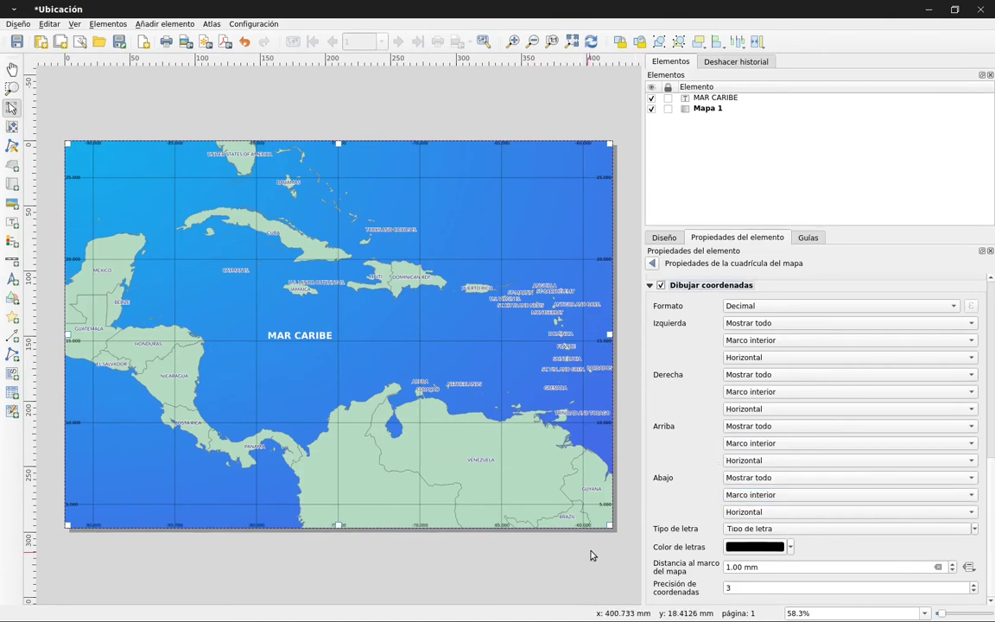
Set the grid coordinate format to "Grados, Minutos" with a coordinate precision of 0
scroll(591, 555, up, 1)
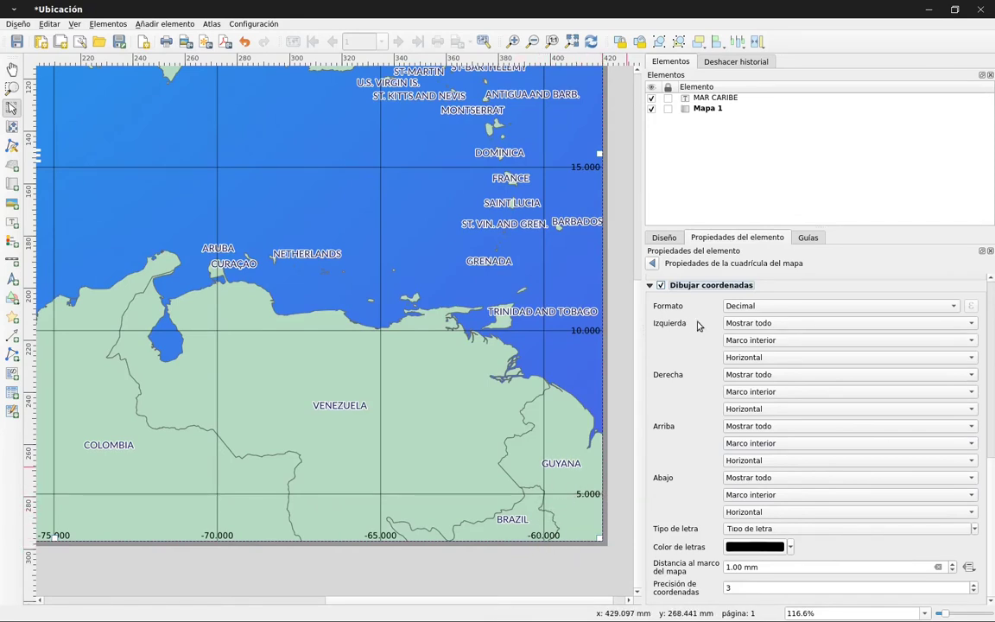
click(732, 308)
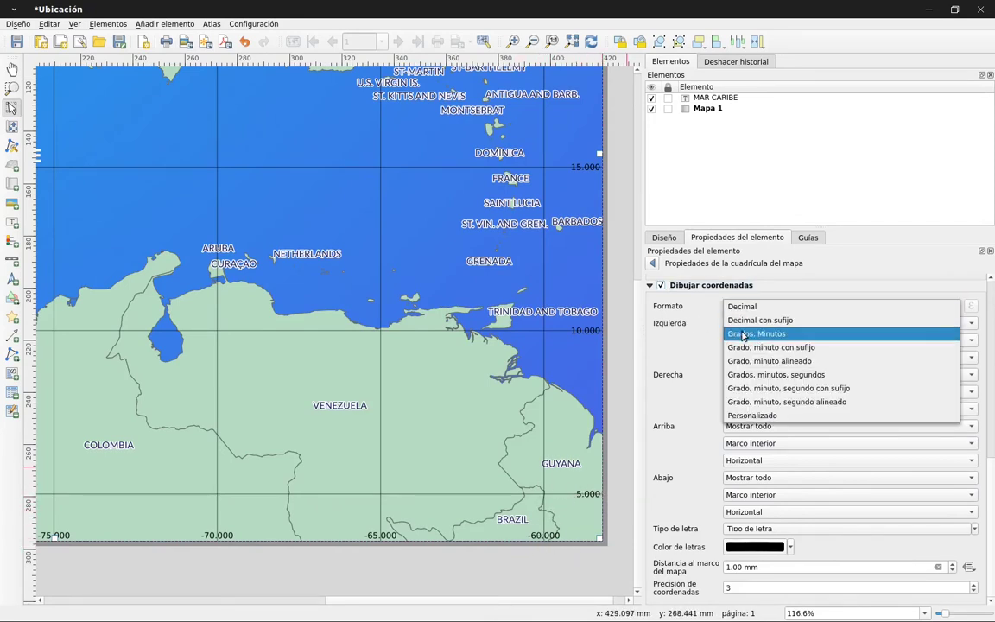
click(743, 334)
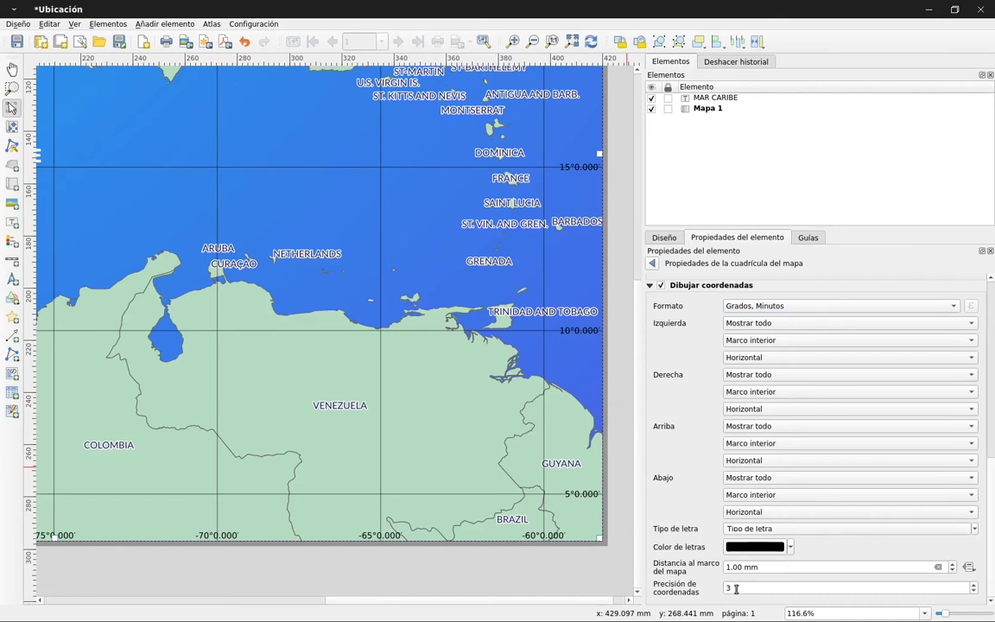
scroll(736, 588, down, 2)
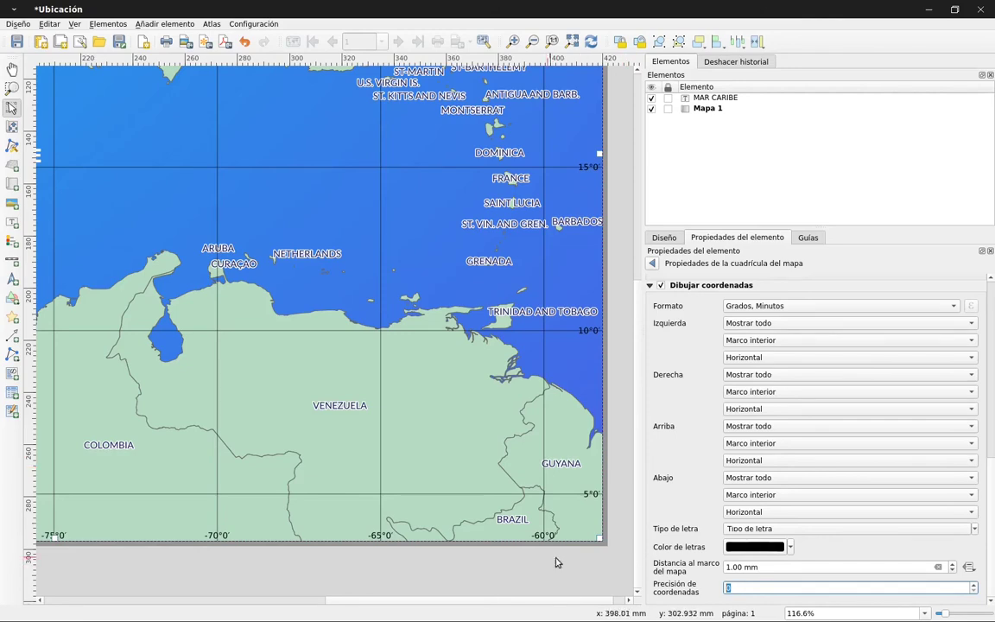
scroll(582, 372, down, 1)
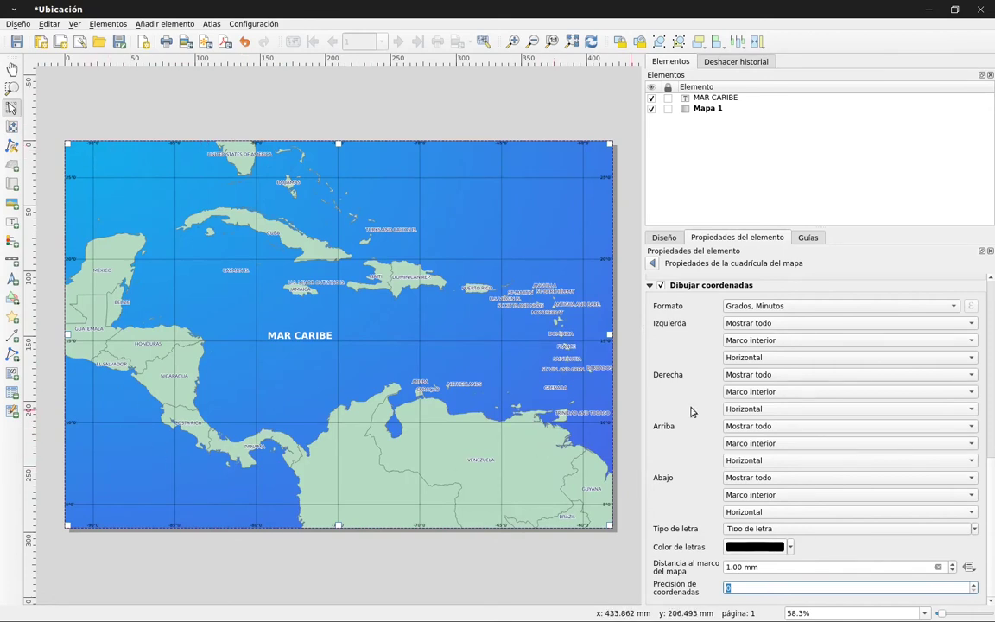
Change the grid interval to 2.5 map units in both X and Y
scroll(675, 383, up, 10)
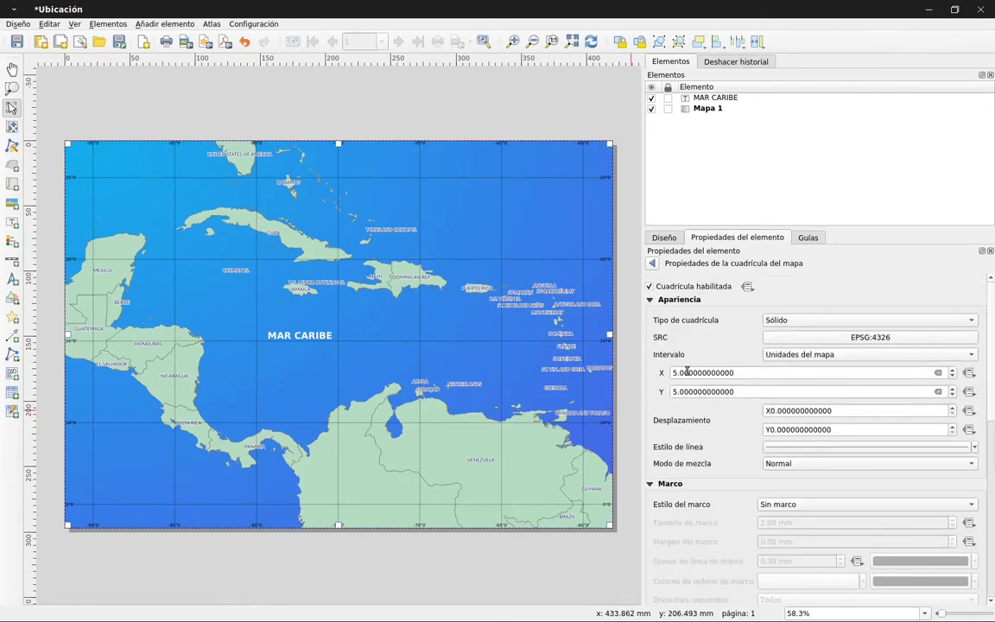
drag(684, 372, 671, 375)
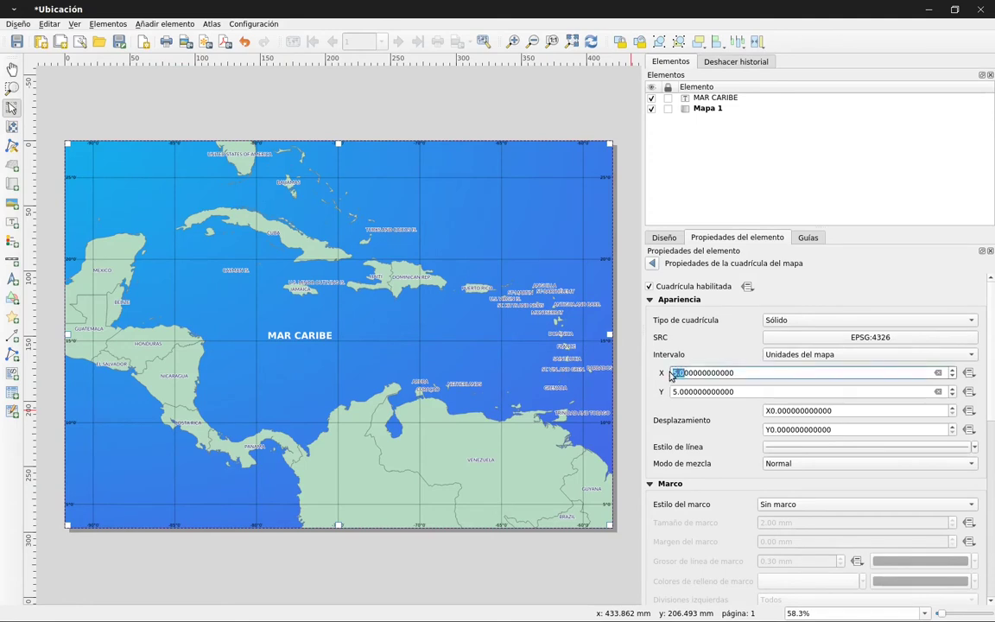
text(2.5)
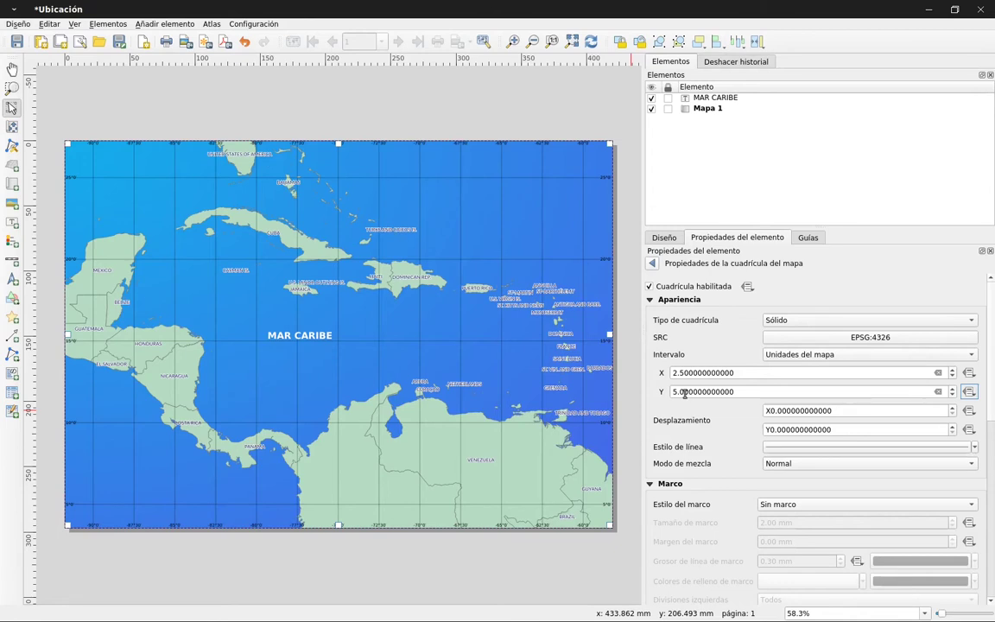
drag(684, 391, 669, 395)
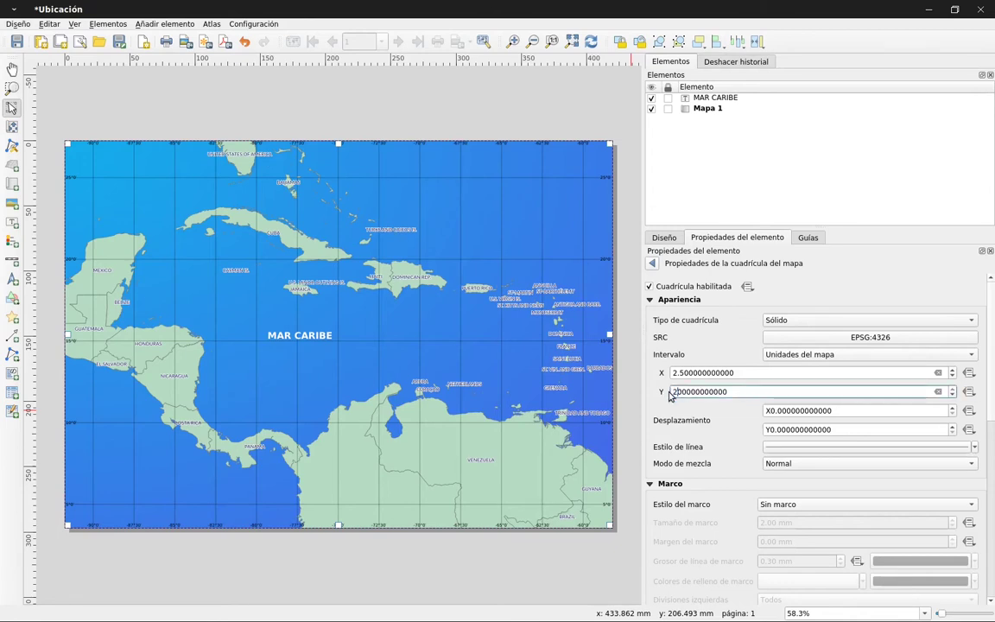
text(2.5)
click(735, 372)
Examine the degree-and-minute coordinate labels up close along the map's eastern edge
scroll(595, 326, up, 2)
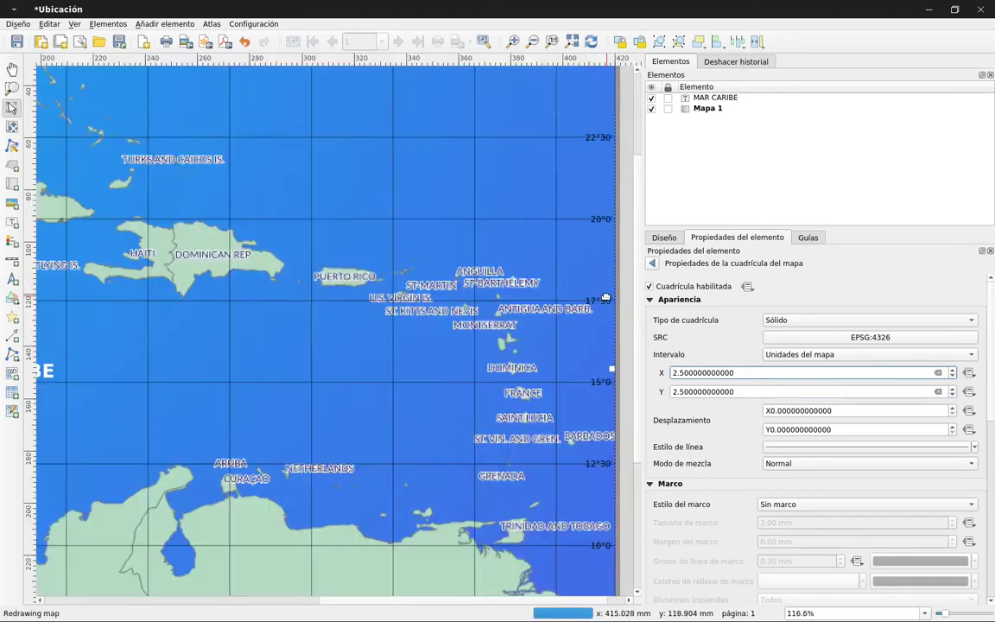
drag(597, 344, 533, 288)
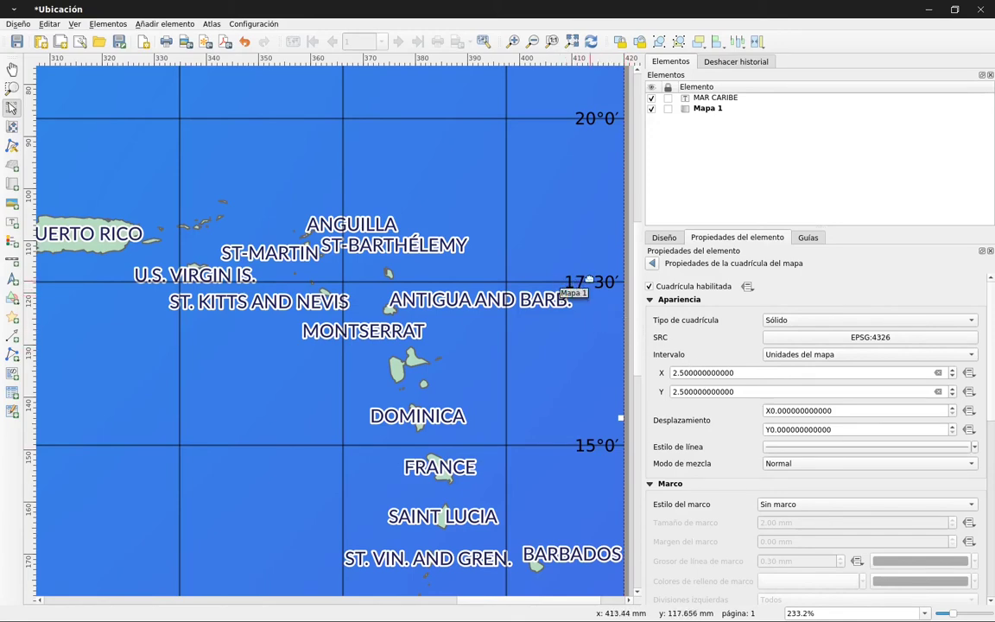
scroll(587, 281, down, 1)
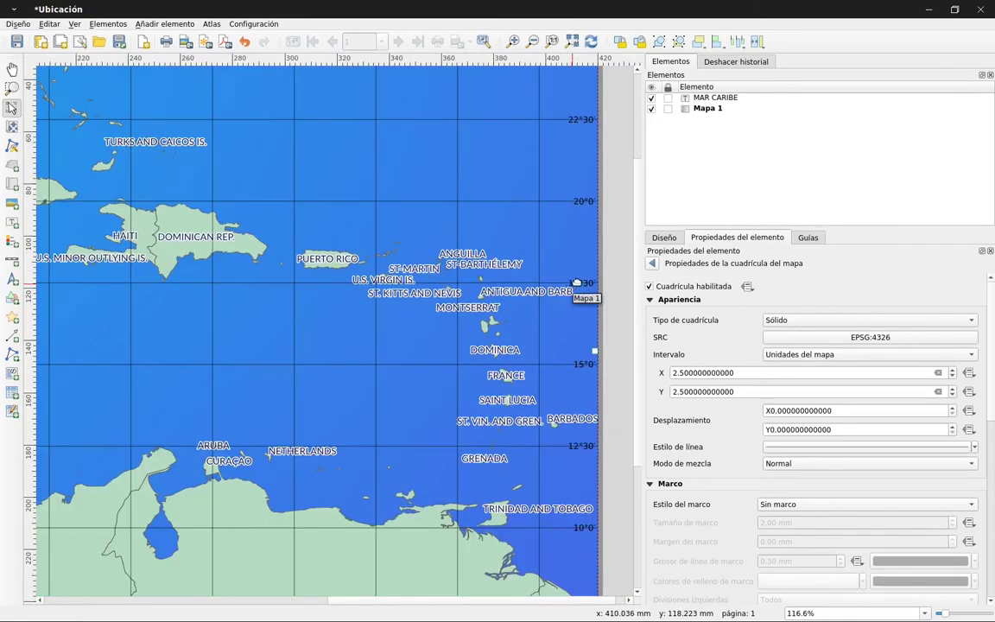
scroll(587, 282, up, 2)
scroll(590, 282, down, 2)
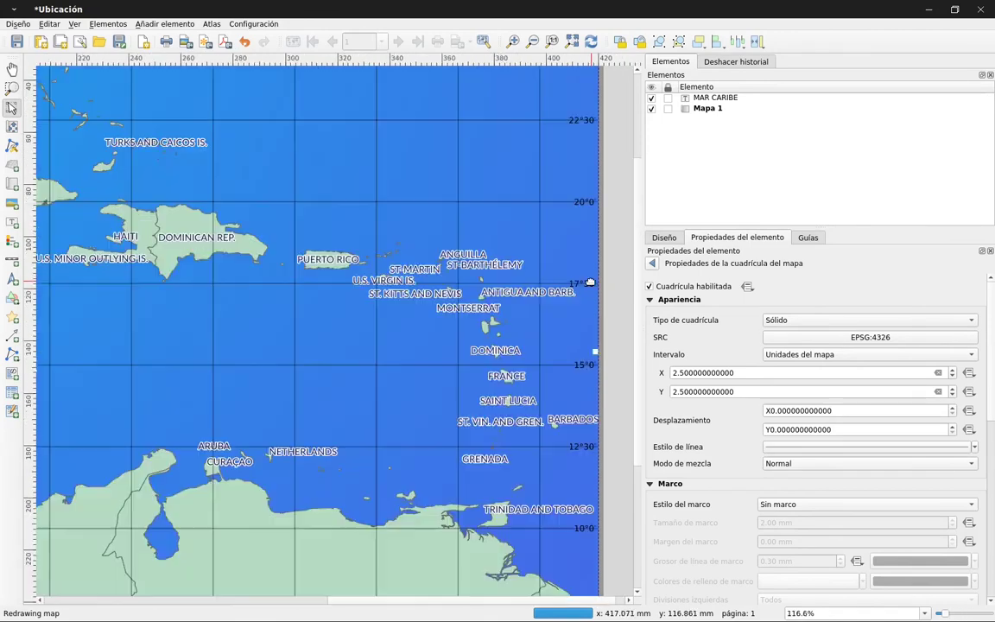
scroll(589, 283, down, 1)
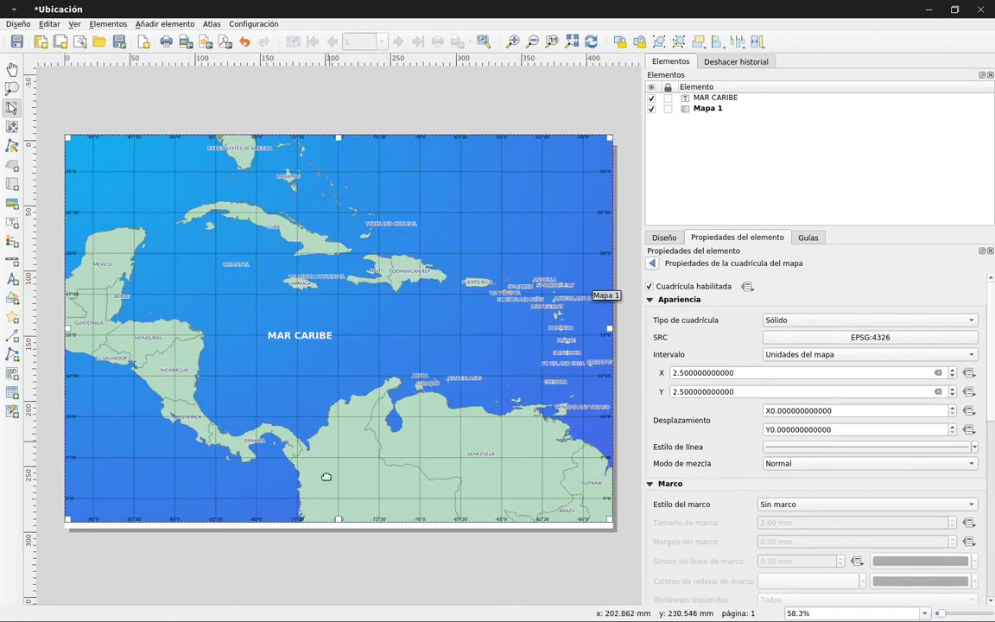
Extend the map item's lower edge down to the bottom edge of the page and deselect it
click(366, 561)
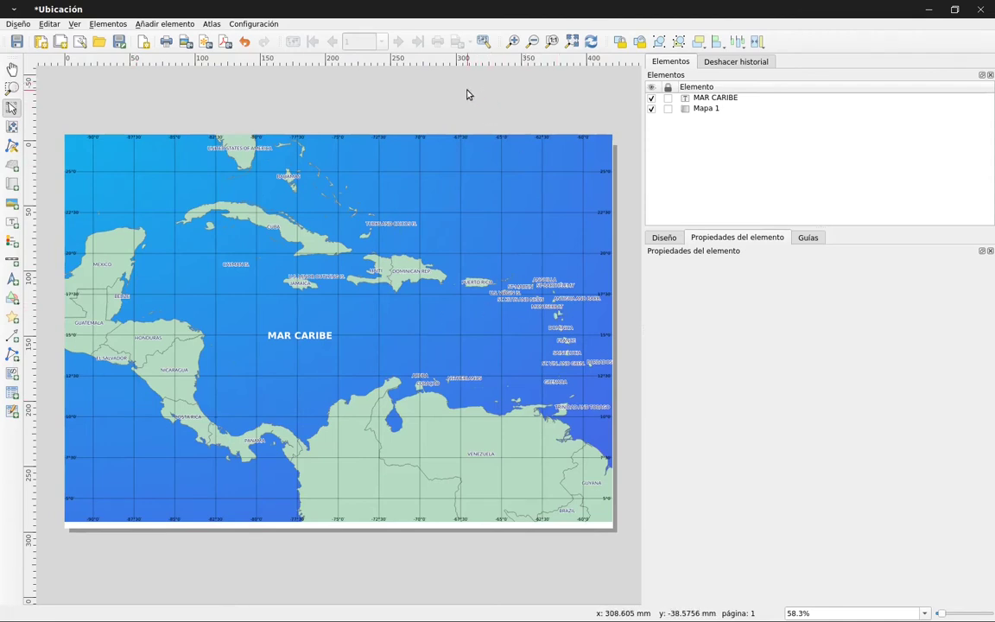
click(493, 410)
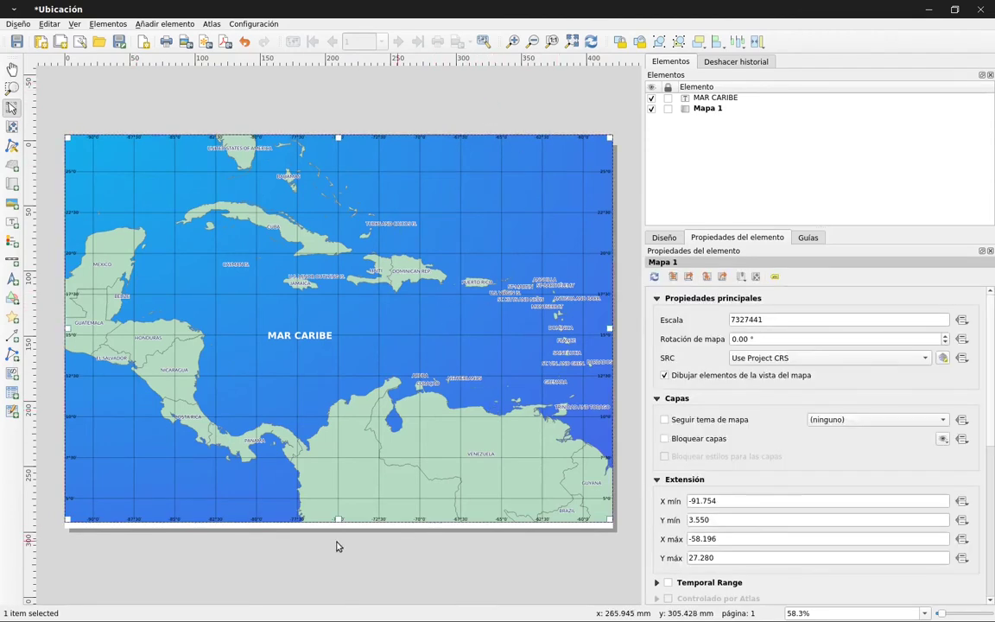
drag(339, 521, 338, 528)
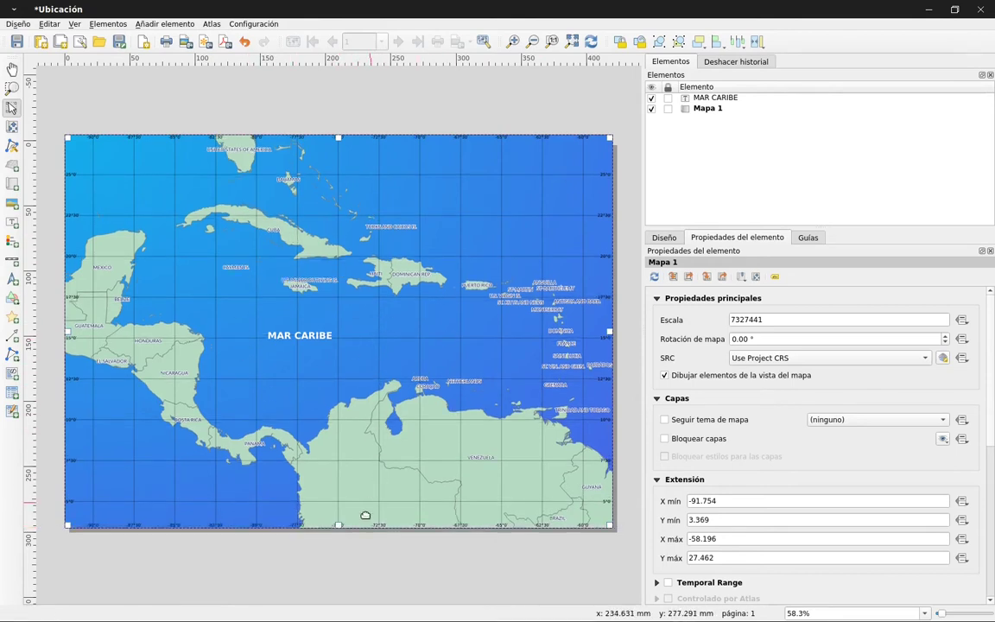
click(350, 555)
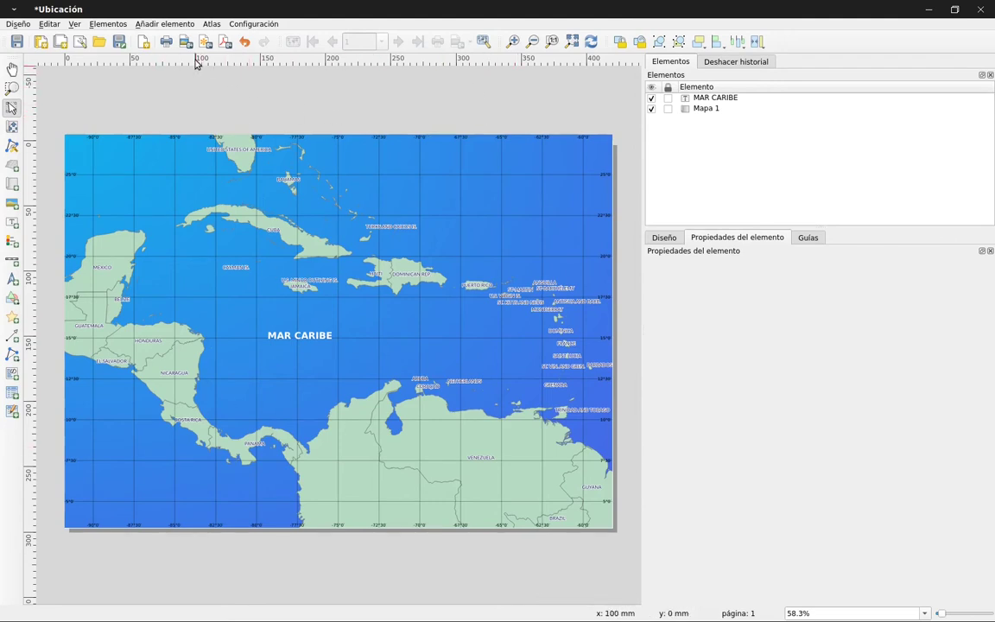
Pull the map item's upper-left corner in to the page corner so its upper edge meets the page edge, and deselect it
click(68, 139)
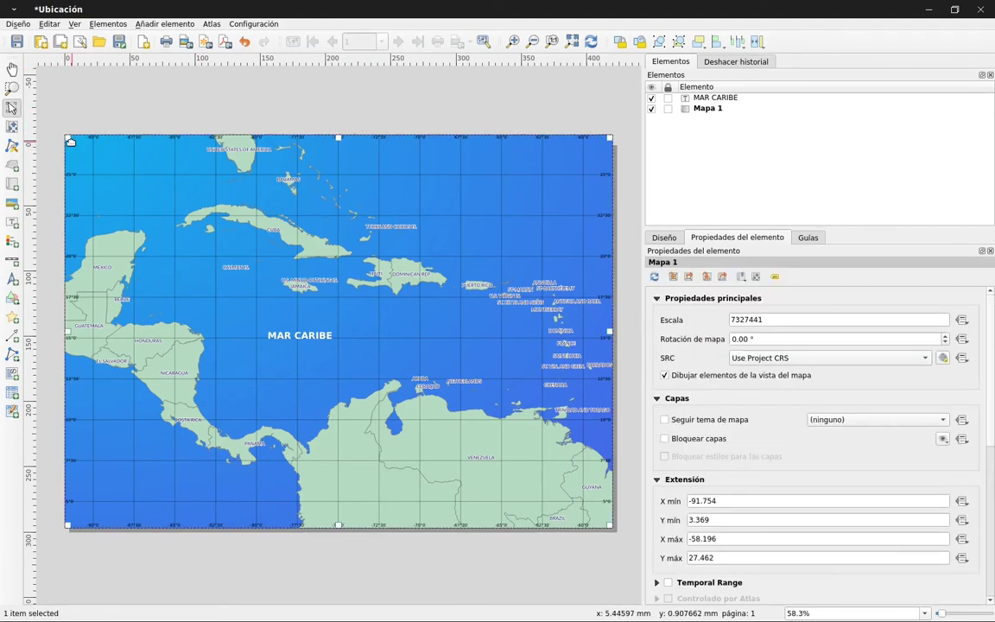
mouse_move(70, 139)
mouse_down()
mouse_move(74, 148)
mouse_move(65, 140)
mouse_up()
click(99, 119)
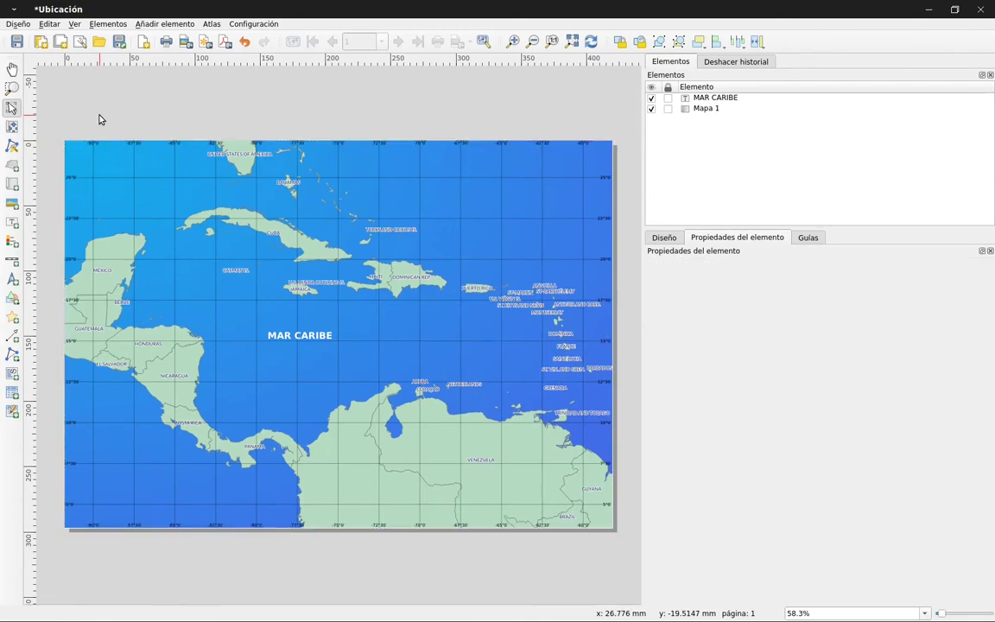
Export the layout as Ubicación.pdf into the desktop folder MapaQgis, with "Exportar siempre como vectoriales" enabled
click(227, 42)
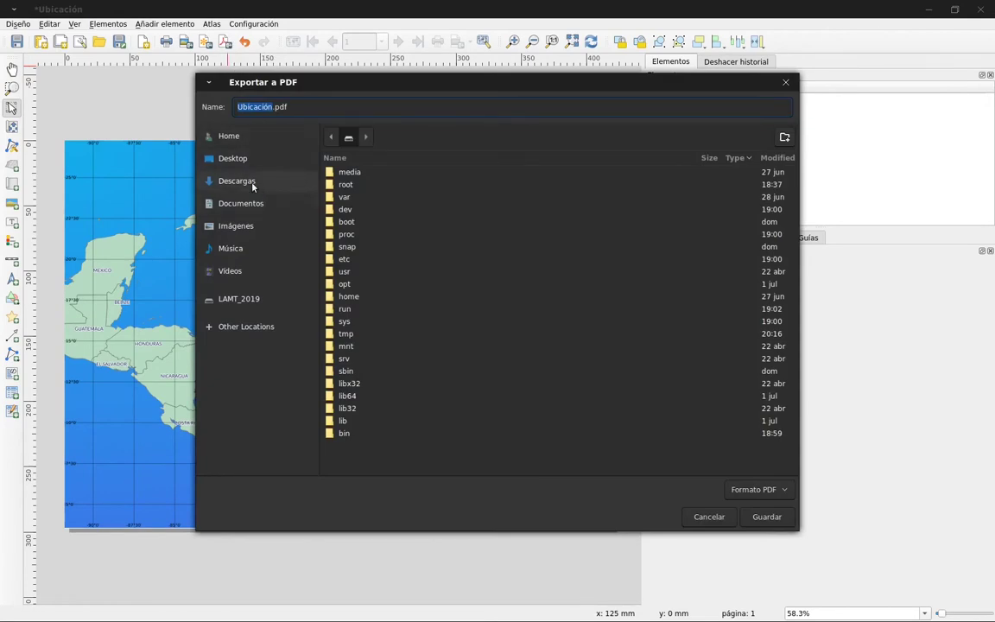
click(238, 160)
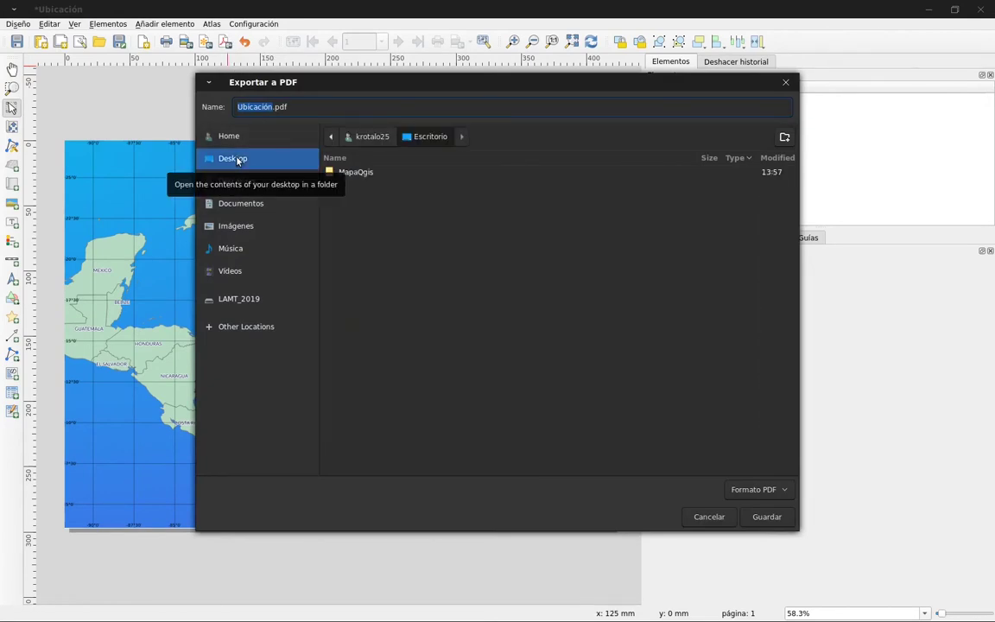
double_click(367, 173)
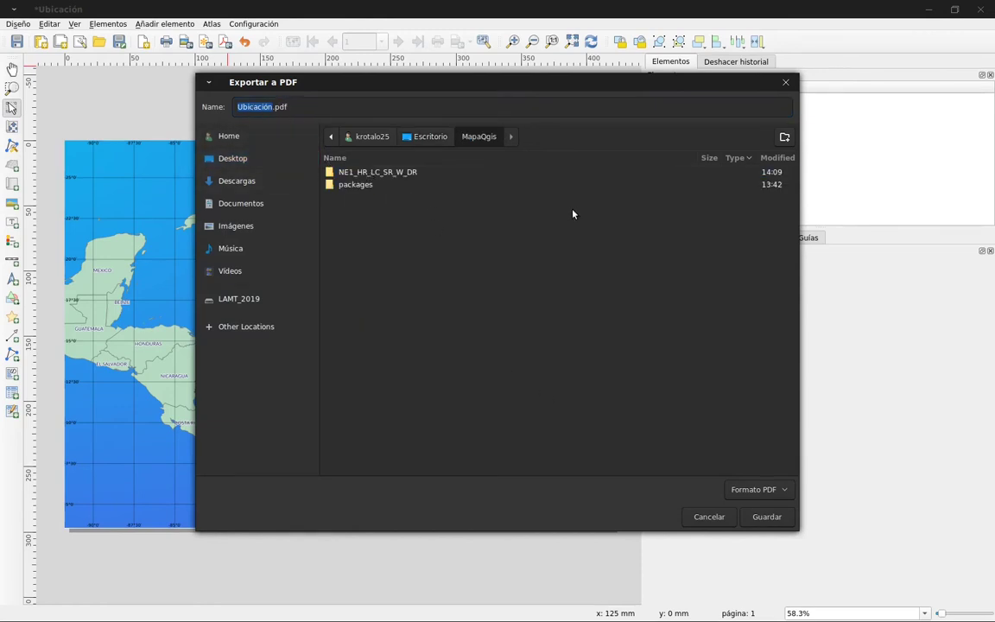
click(780, 518)
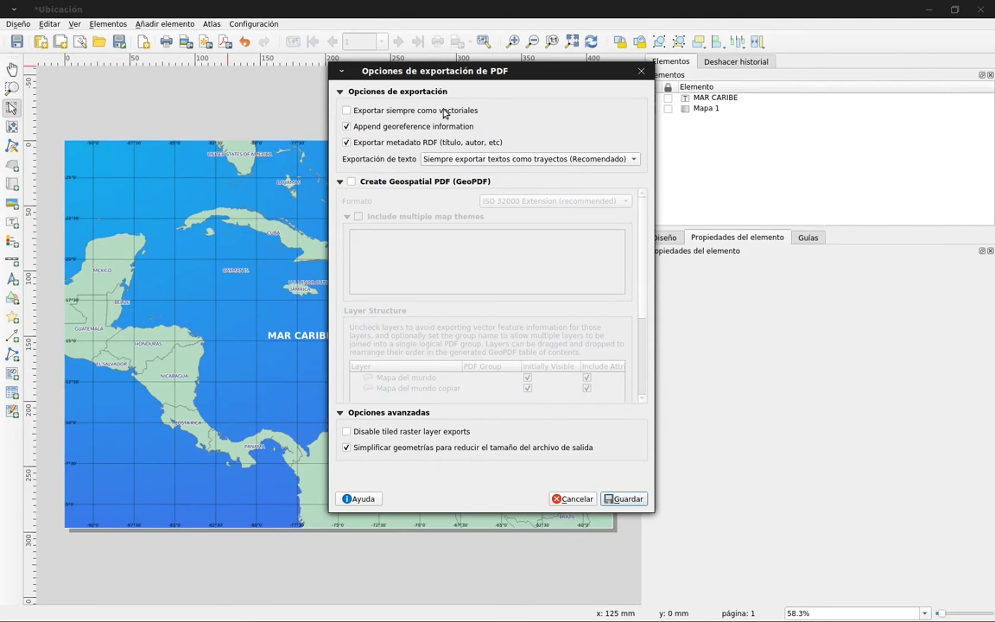
click(443, 112)
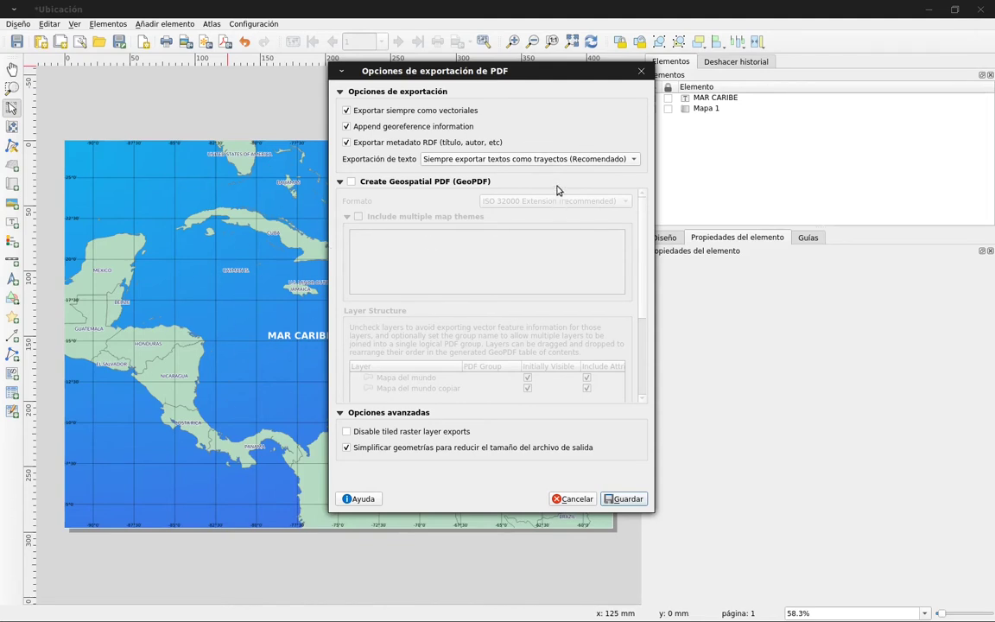
click(626, 498)
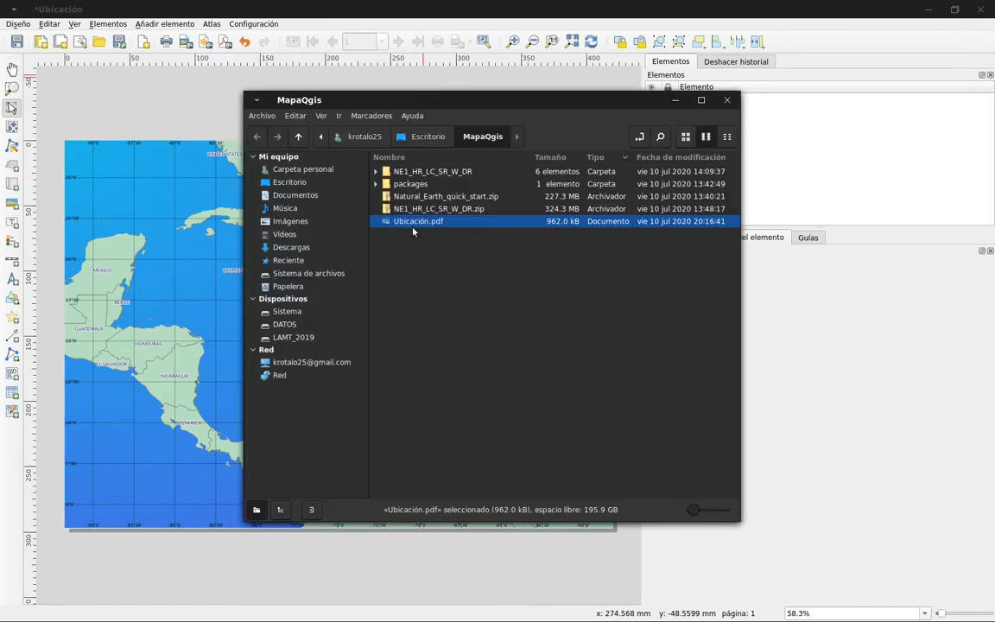
Open the exported Ubicación.pdf in Foxit Reader, inspect the whole map page, and close the reader and the file manager
right_click(418, 223)
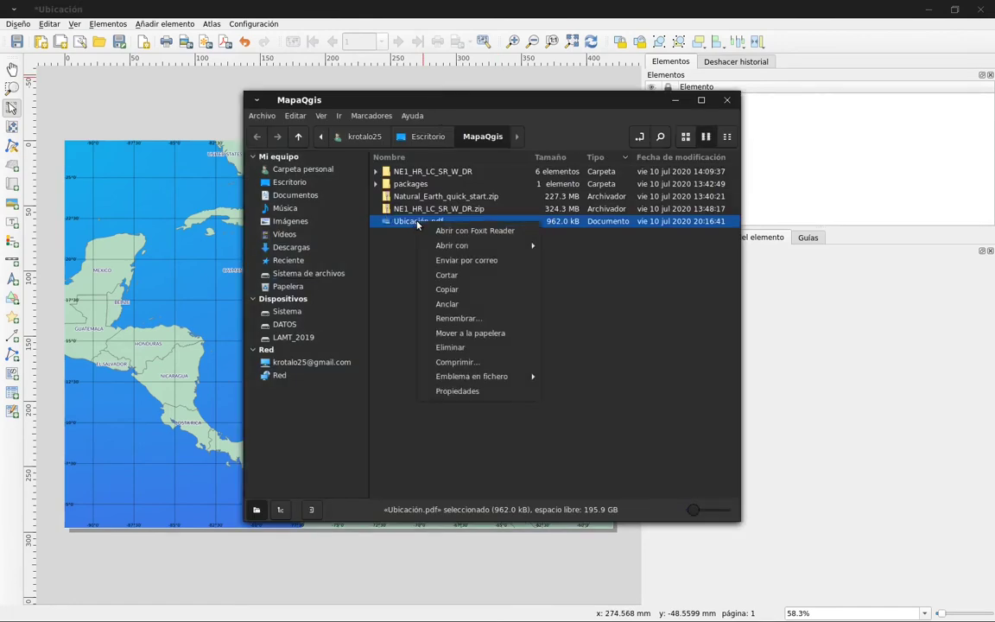
click(476, 232)
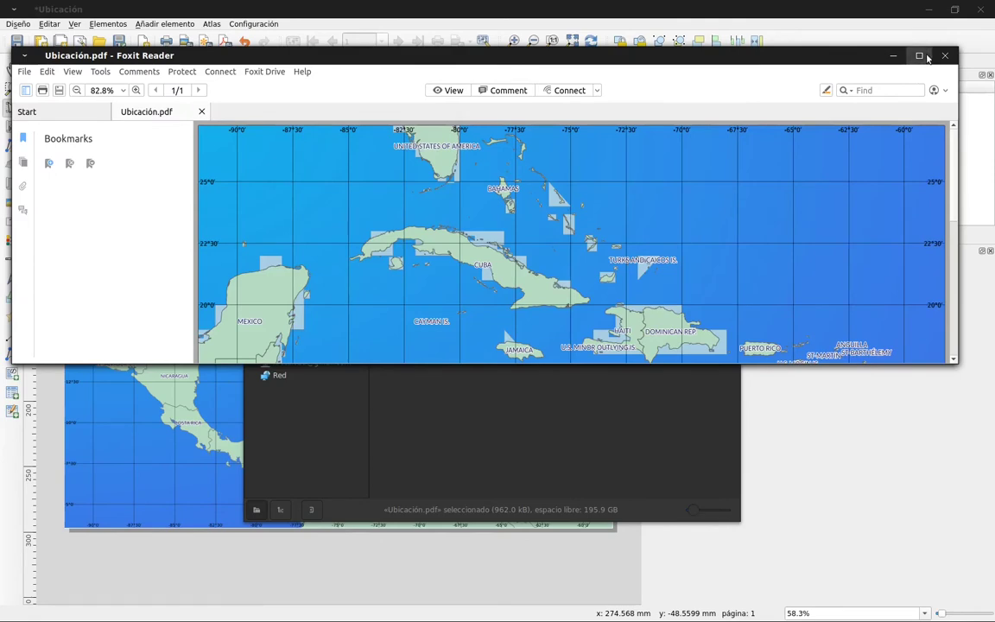
click(926, 57)
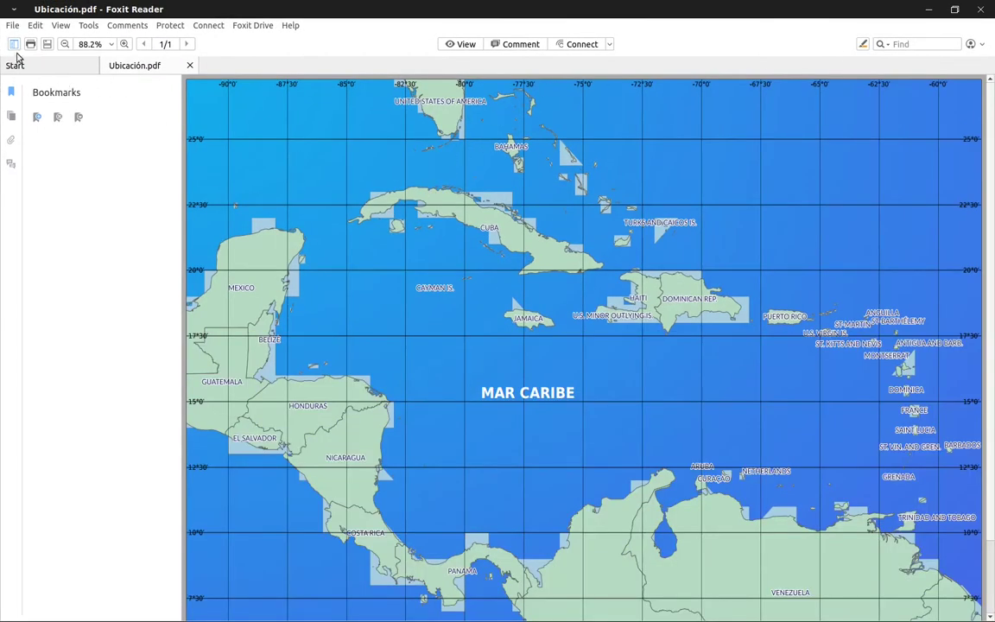
click(14, 44)
click(14, 44)
click(15, 44)
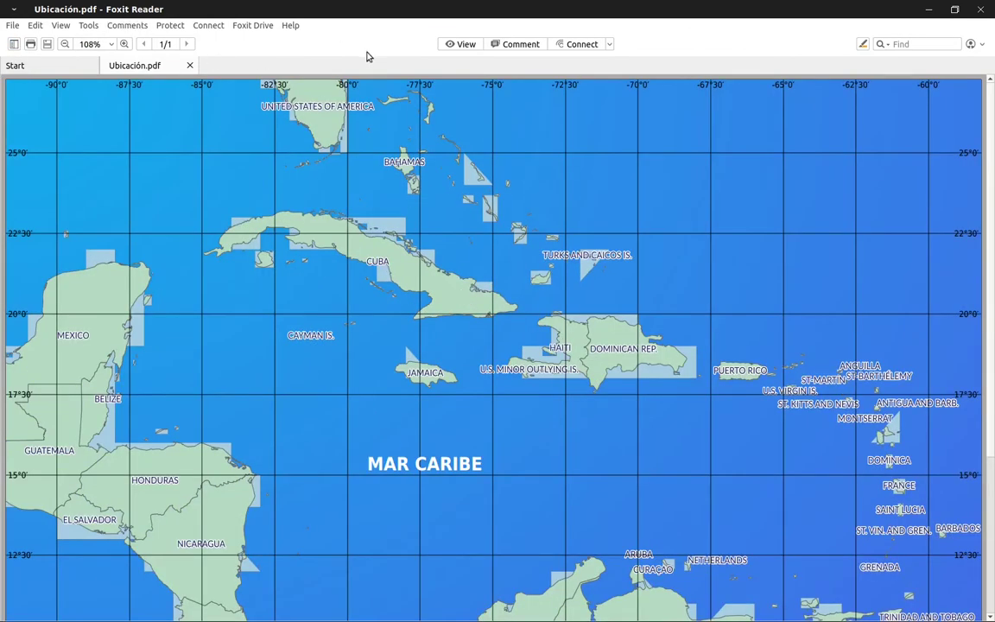
click(111, 44)
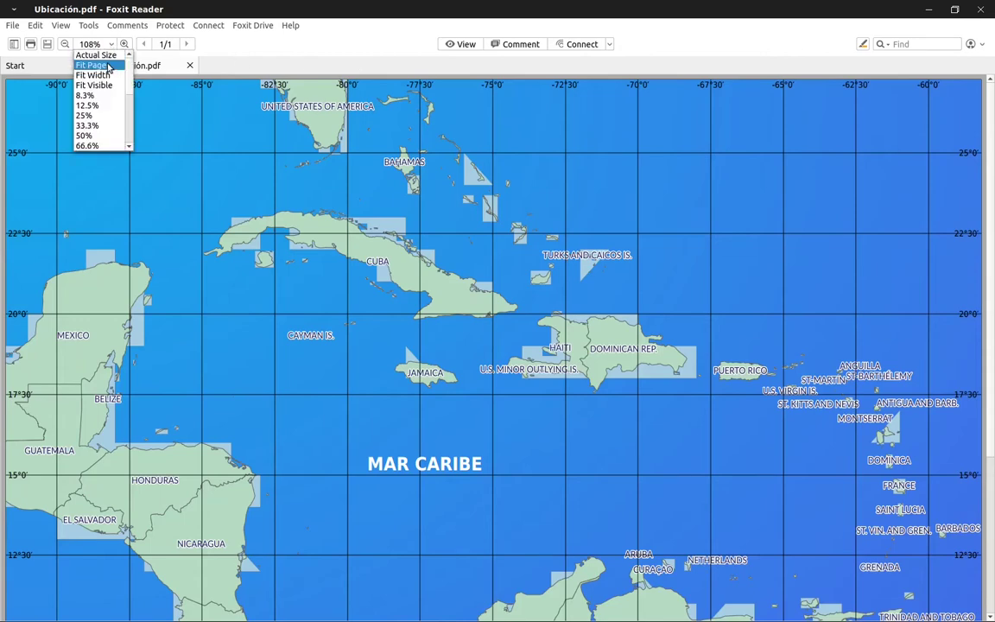
click(107, 65)
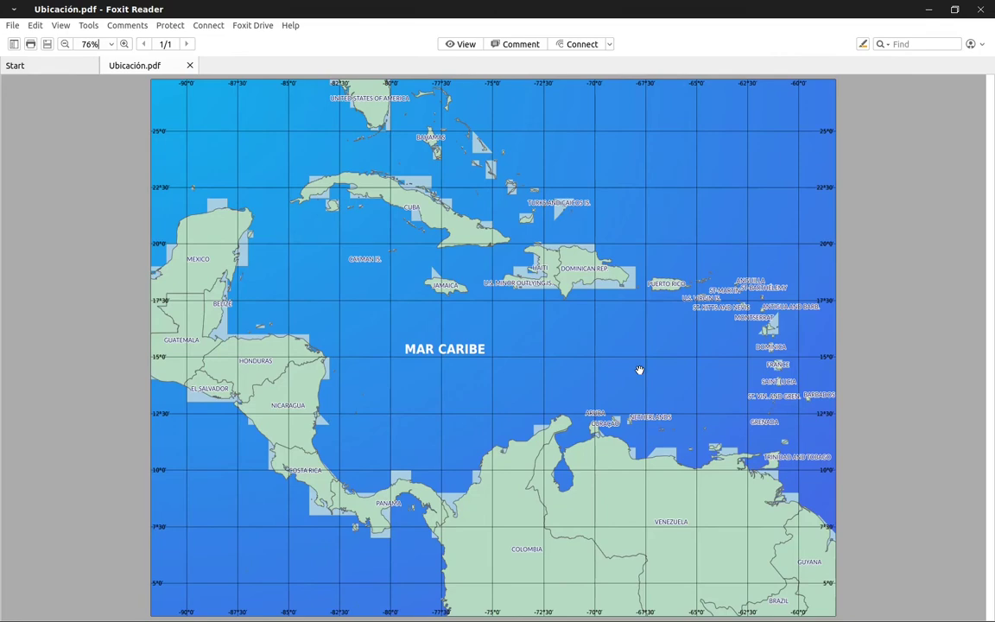
click(980, 11)
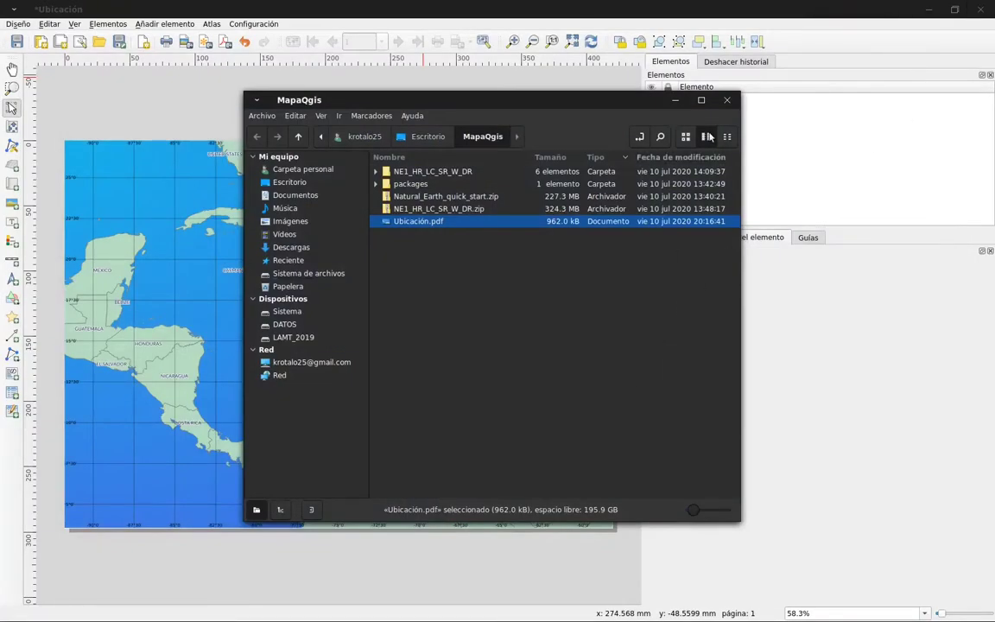
click(727, 101)
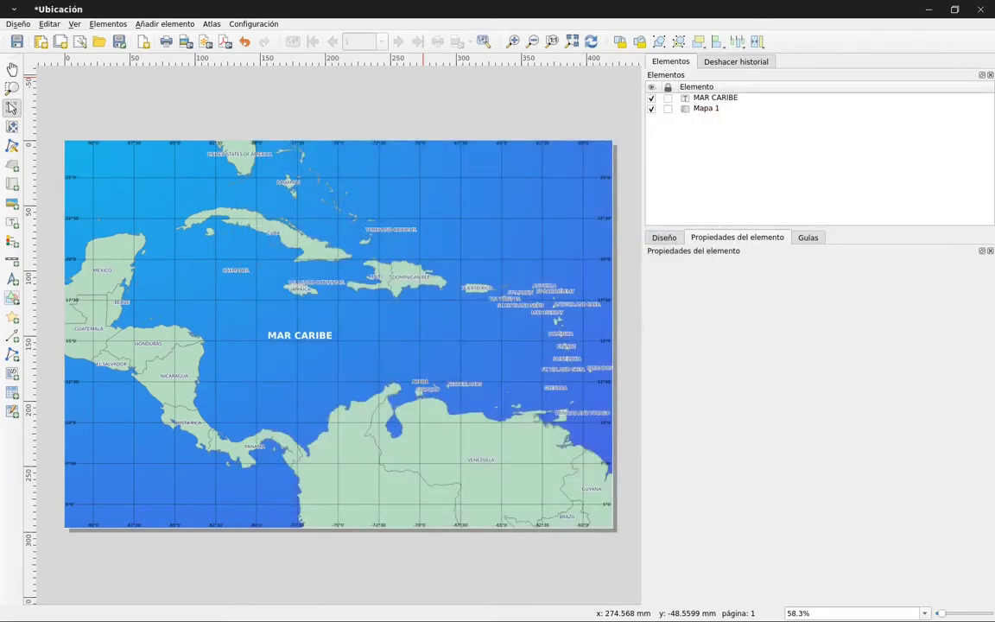
Switch to the main QGIS window and remove the "Mapa del mundo copiar" layer
key(alt+Tab)
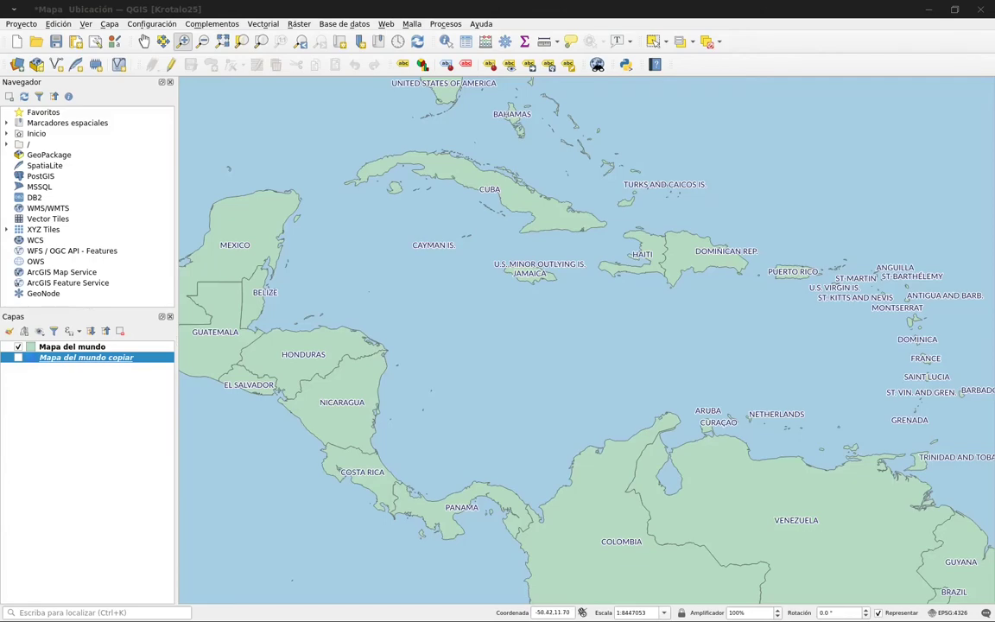
key(ctrl+d)
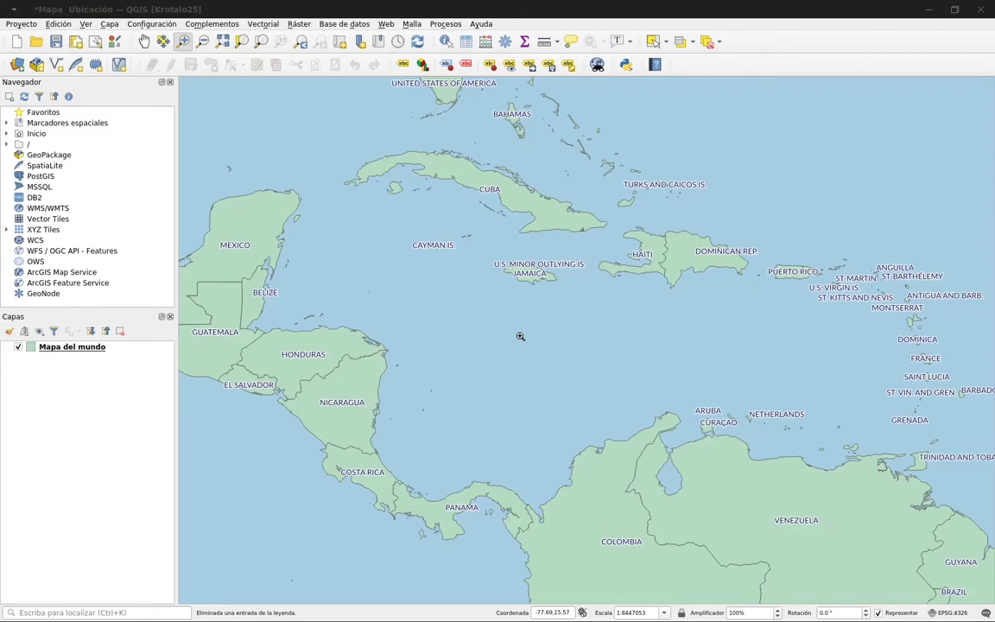
click(76, 43)
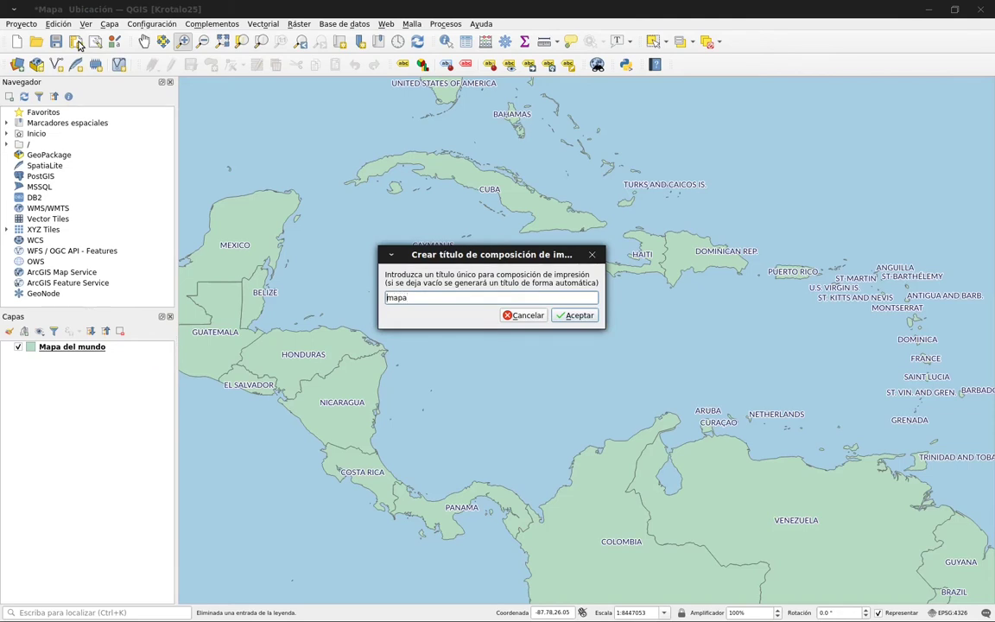
text(M)
key(Delete)
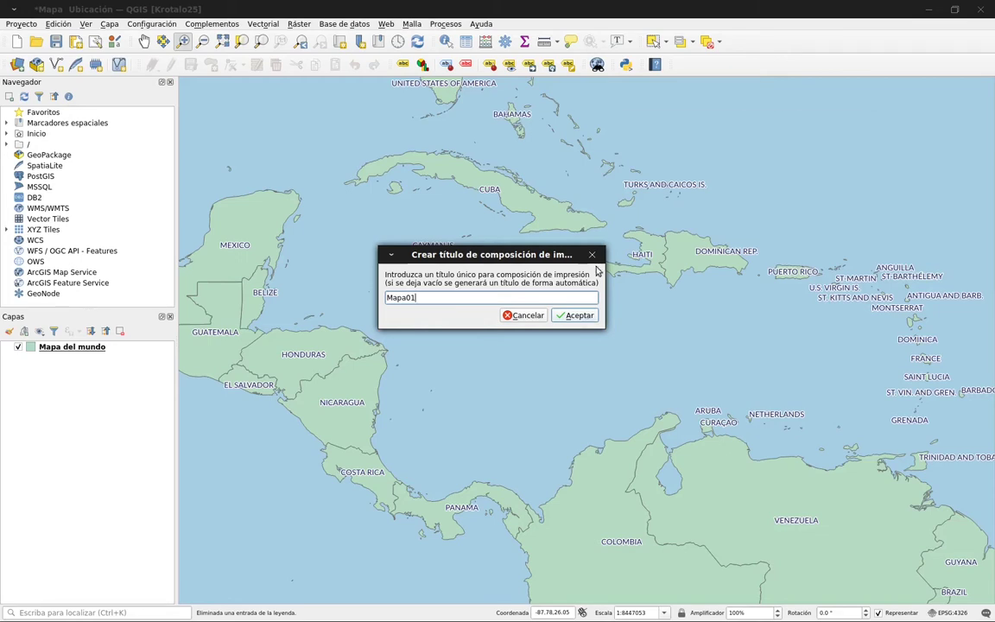
click(596, 255)
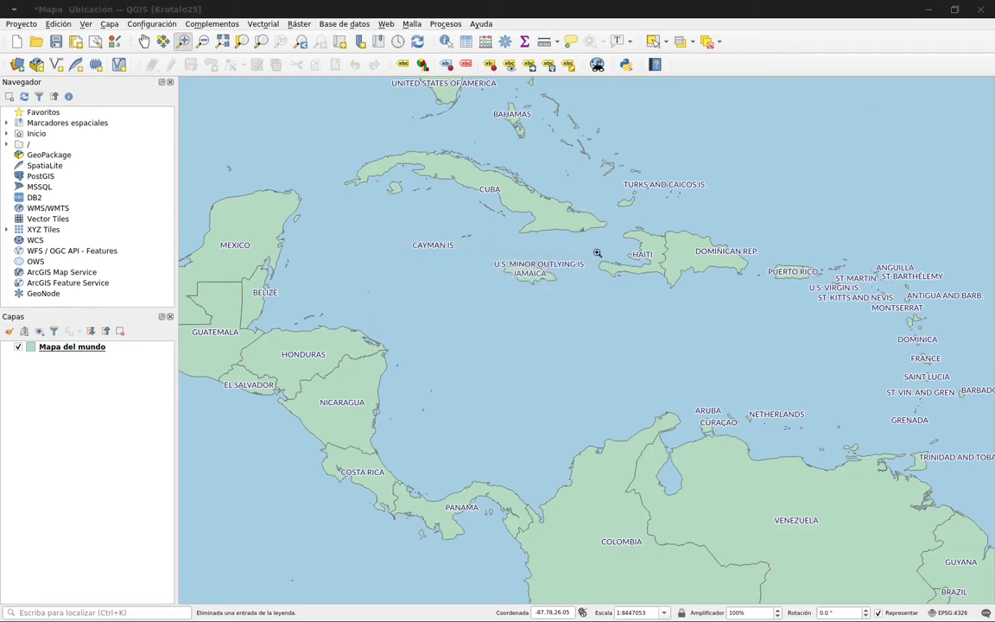
Clear all items from the "Ubicación" layout and close its window
key(alt+Tab)
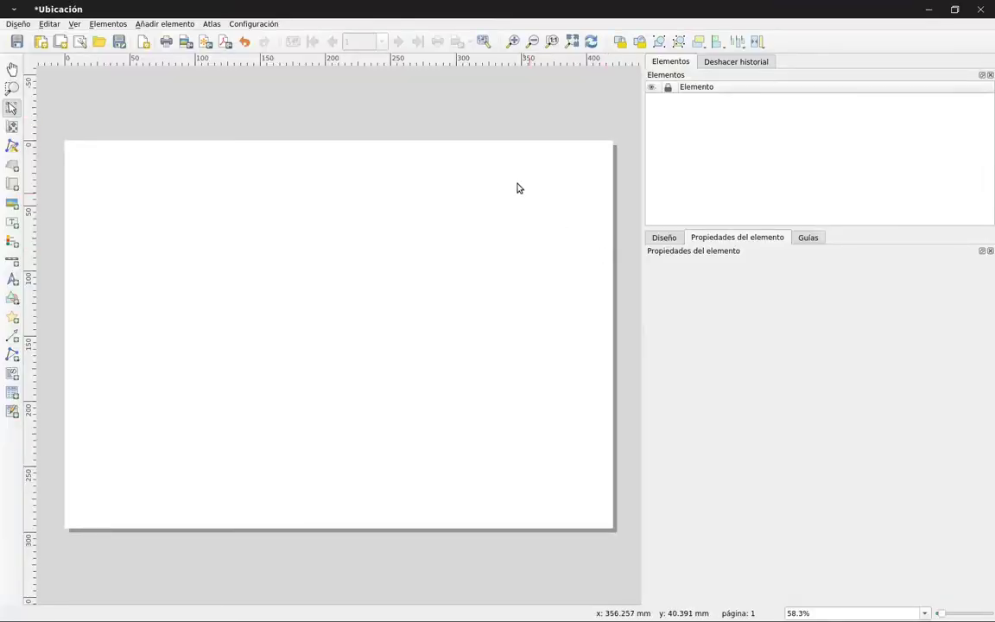
drag(60, 125, 558, 501)
click(970, 12)
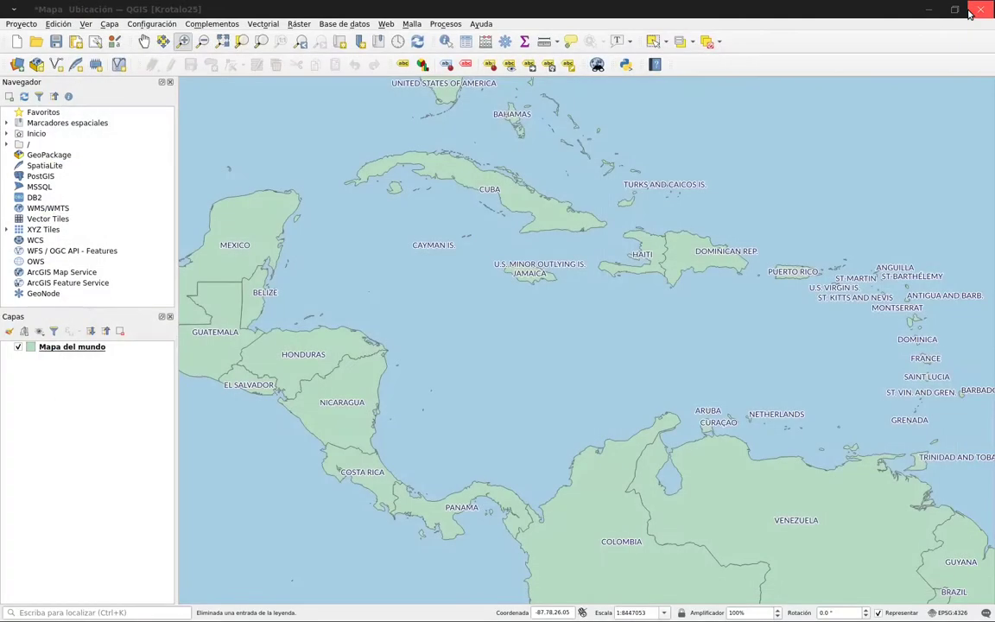
Create a new print layout titled "Ubicacion" and show its full page
click(75, 43)
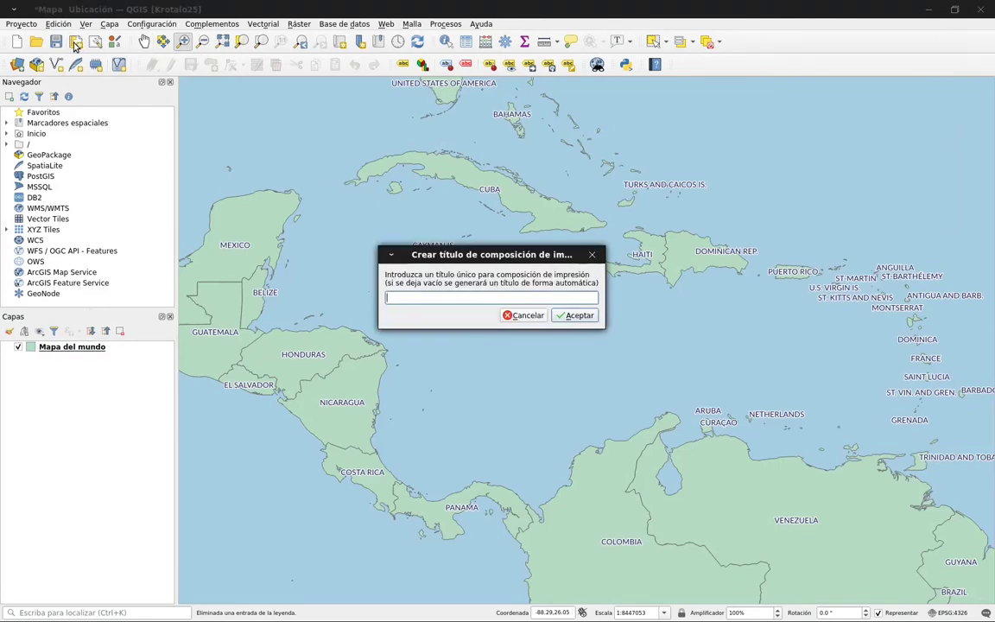
text(Ubicacion)
key(Return)
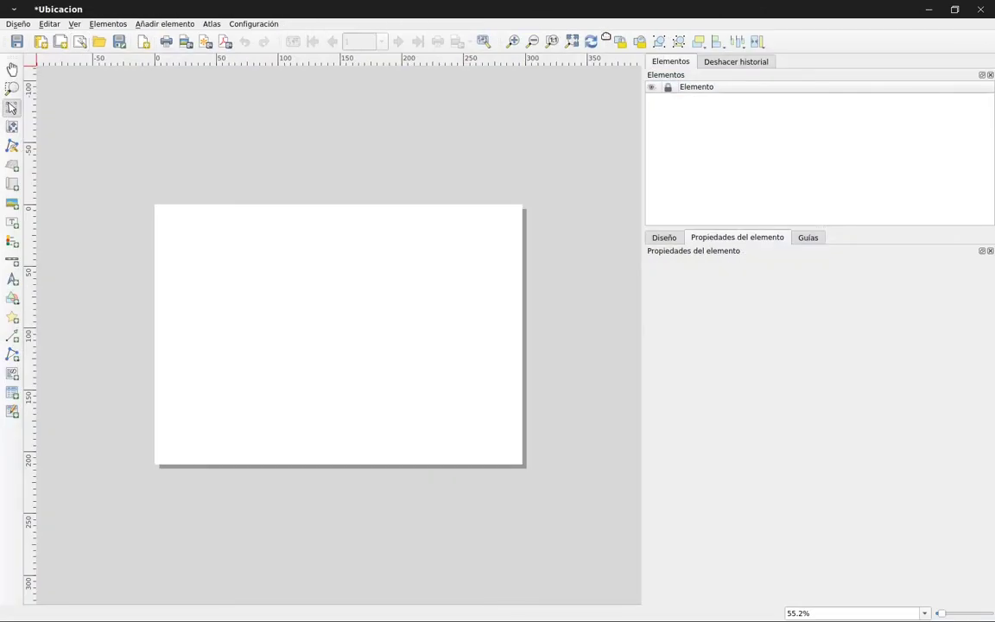
click(573, 41)
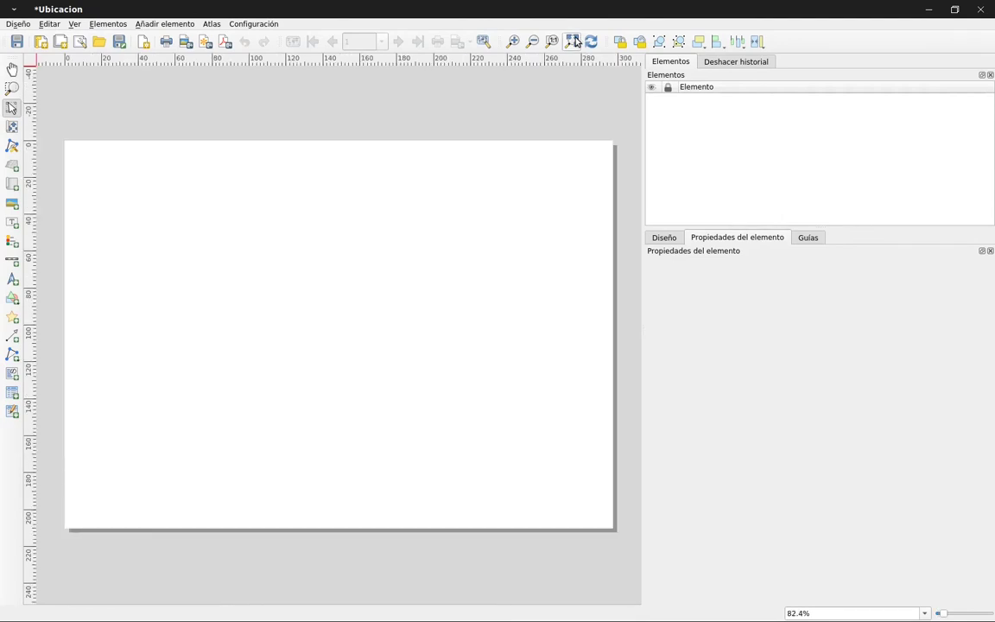
Add a map item covering the entire page of the new layout
click(173, 27)
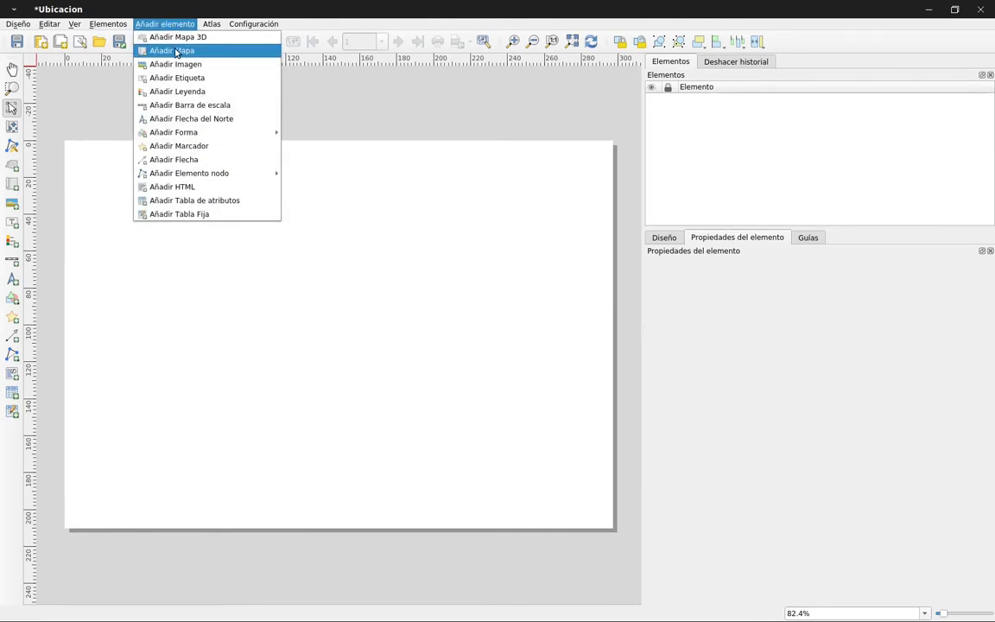
click(175, 53)
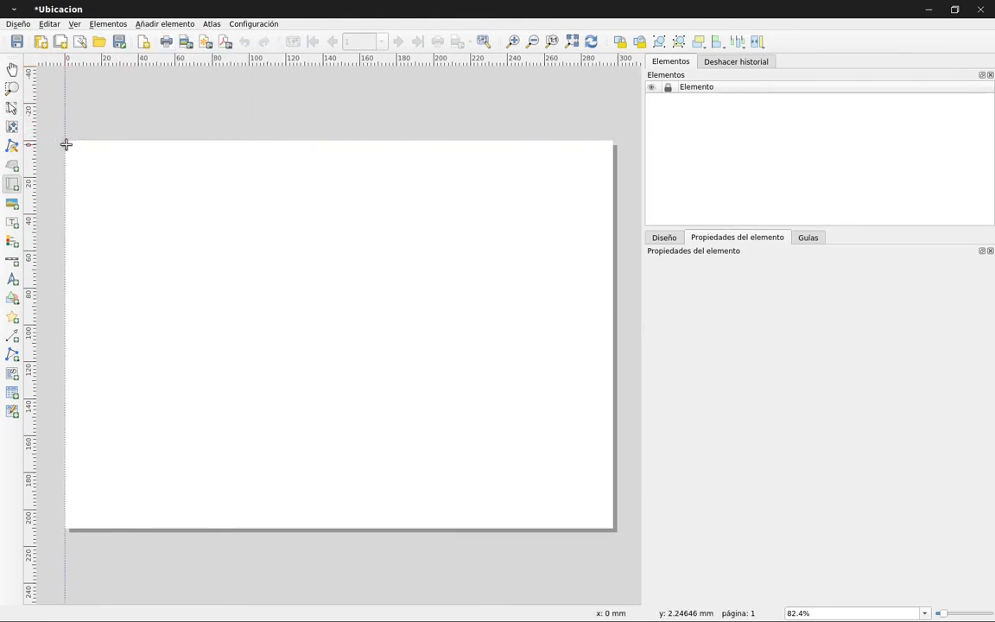
drag(66, 137, 612, 526)
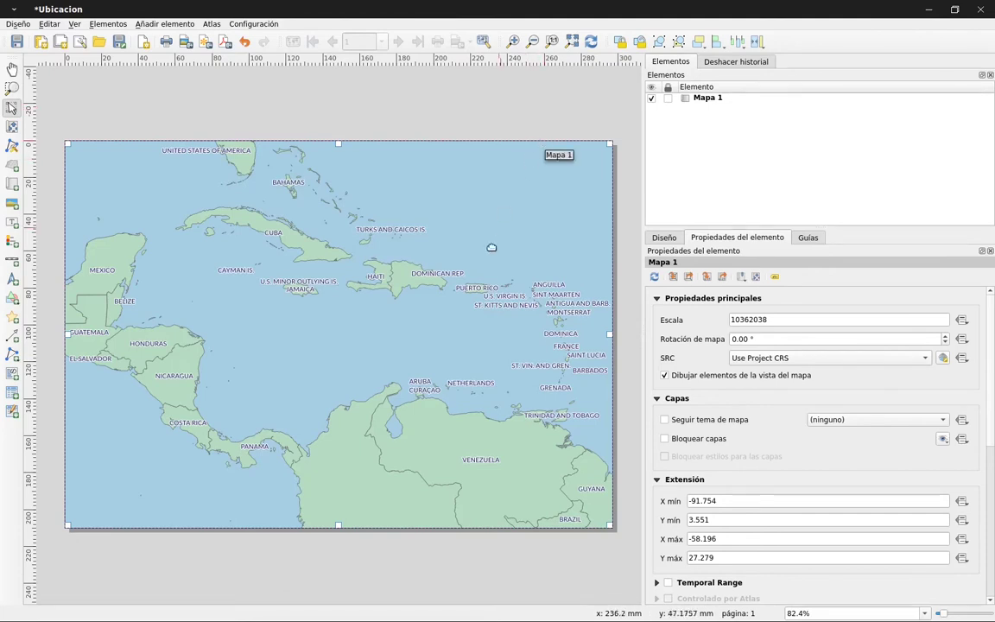
Add a coordinate grid to the new map item and open the grid's properties
click(654, 298)
click(657, 314)
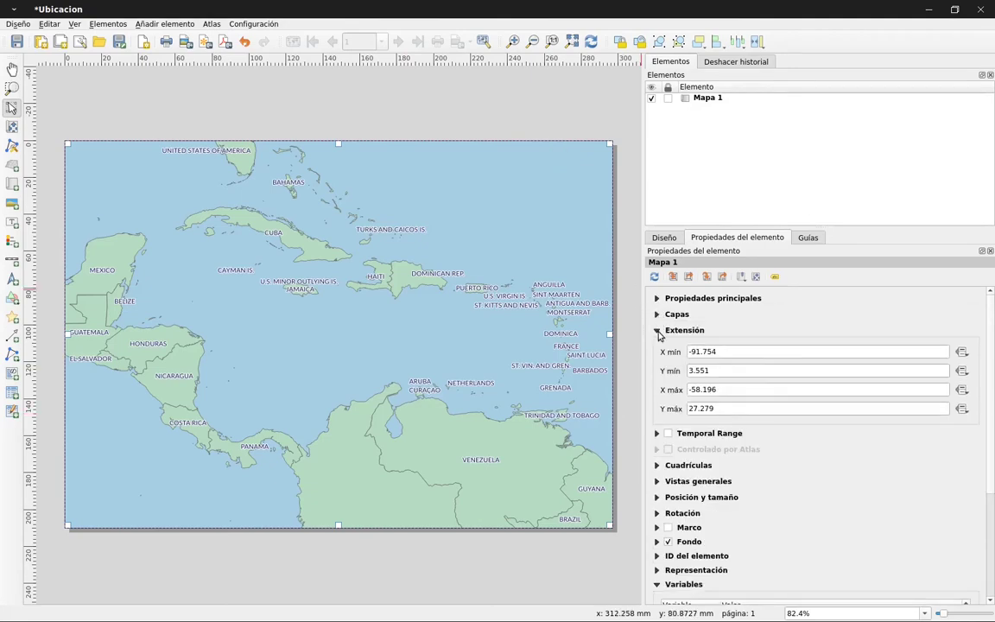
click(656, 330)
click(657, 379)
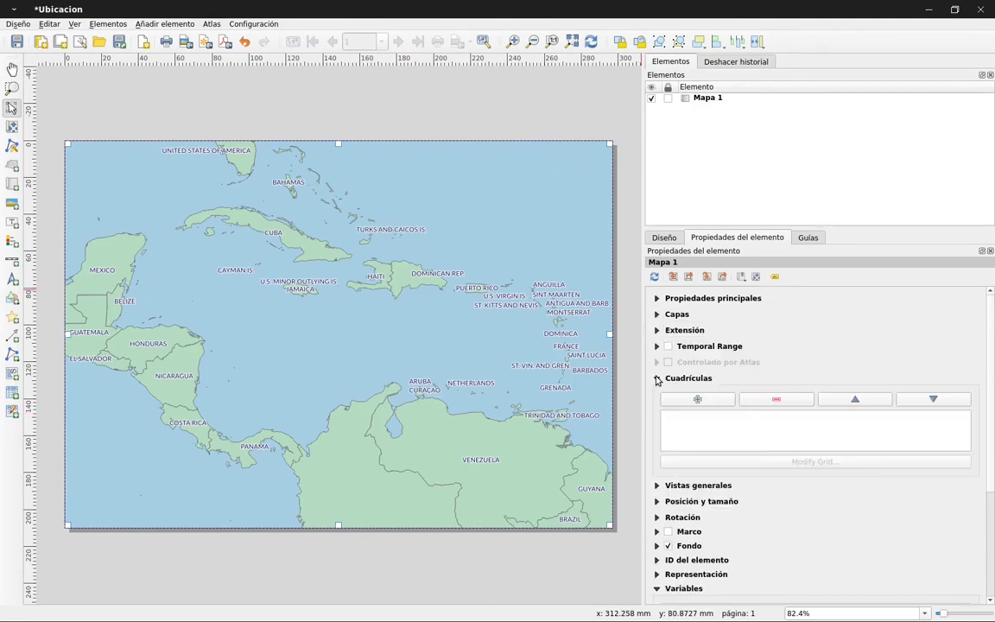
click(692, 402)
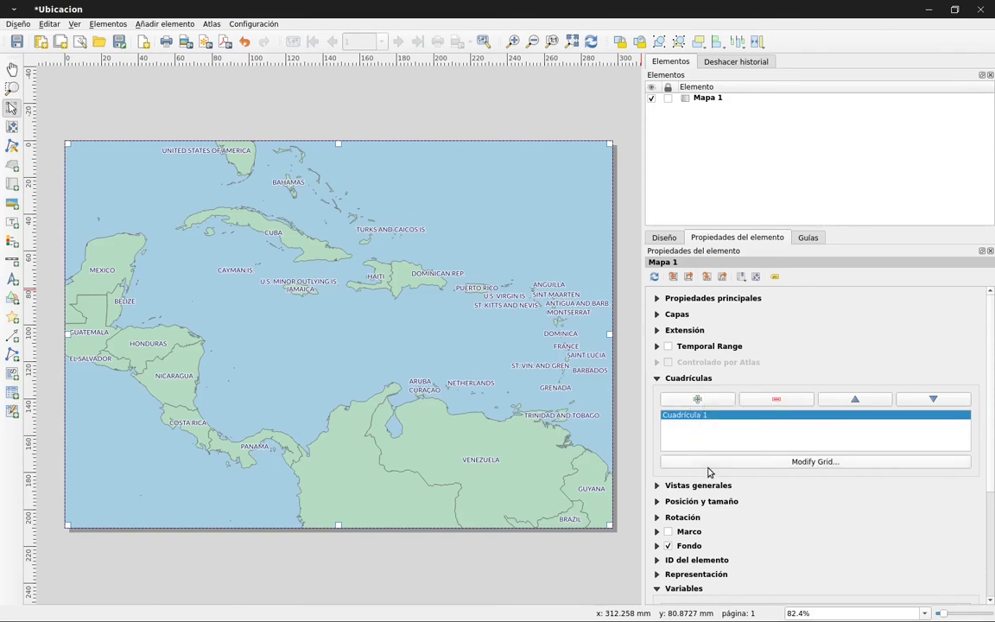
click(850, 462)
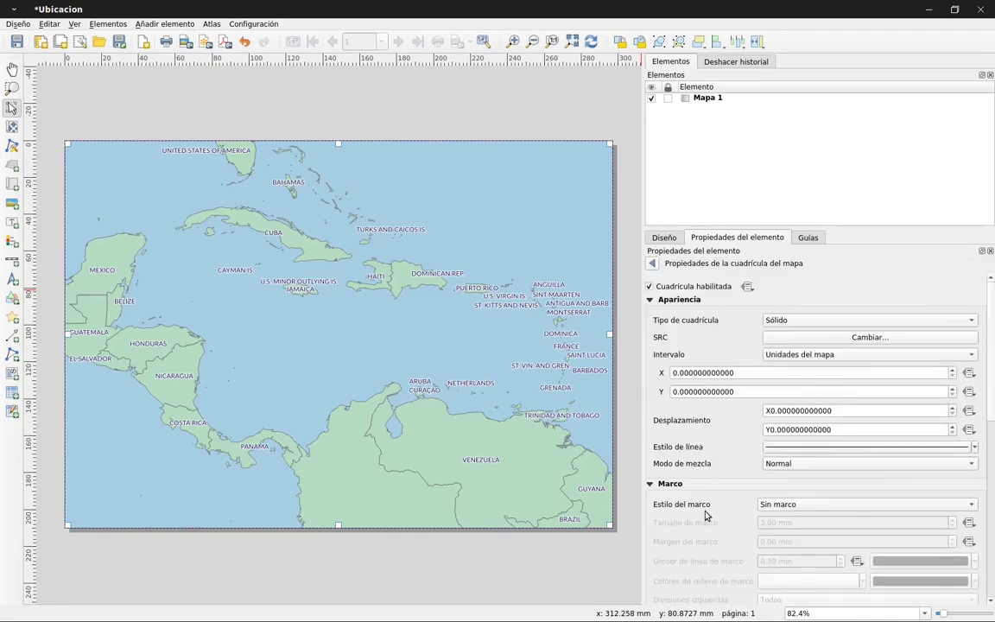
scroll(706, 460, down, 10)
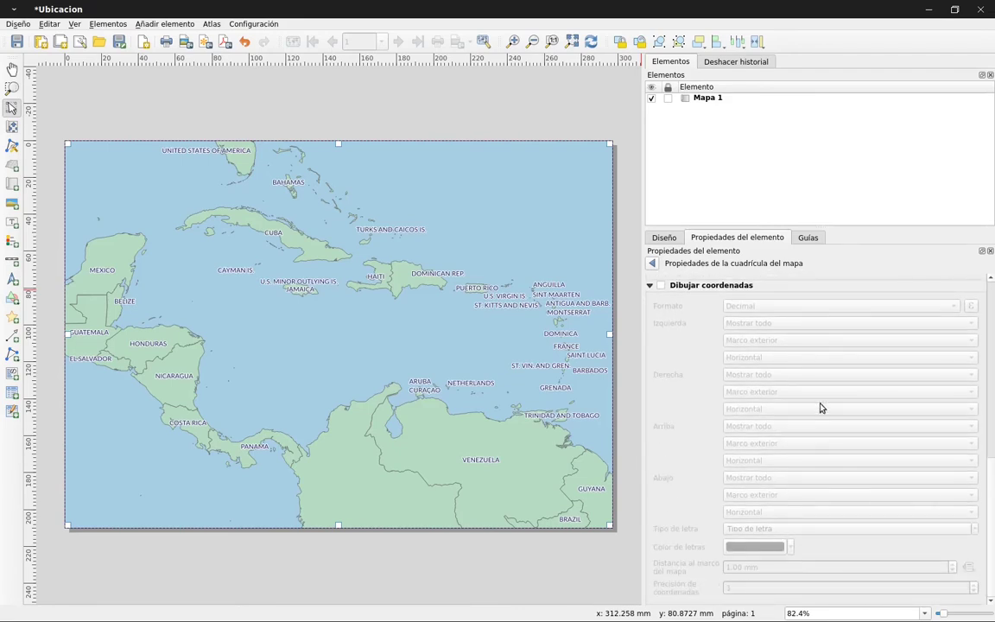
scroll(987, 297, up, 10)
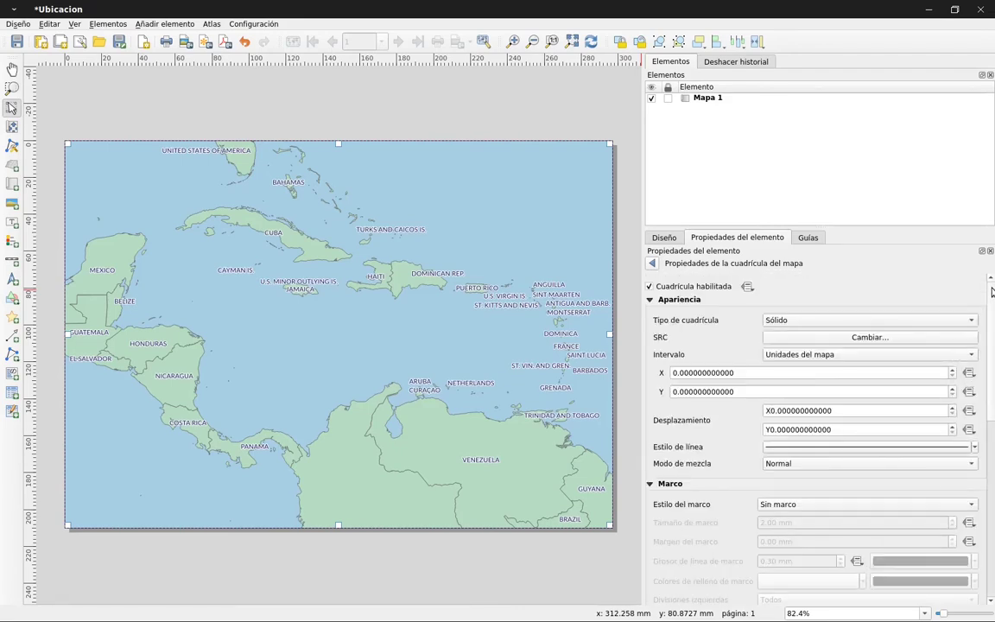
Set the grid's CRS to EPSG:4326 (WGS 84) and its X and Y intervals to 5 map units
click(832, 338)
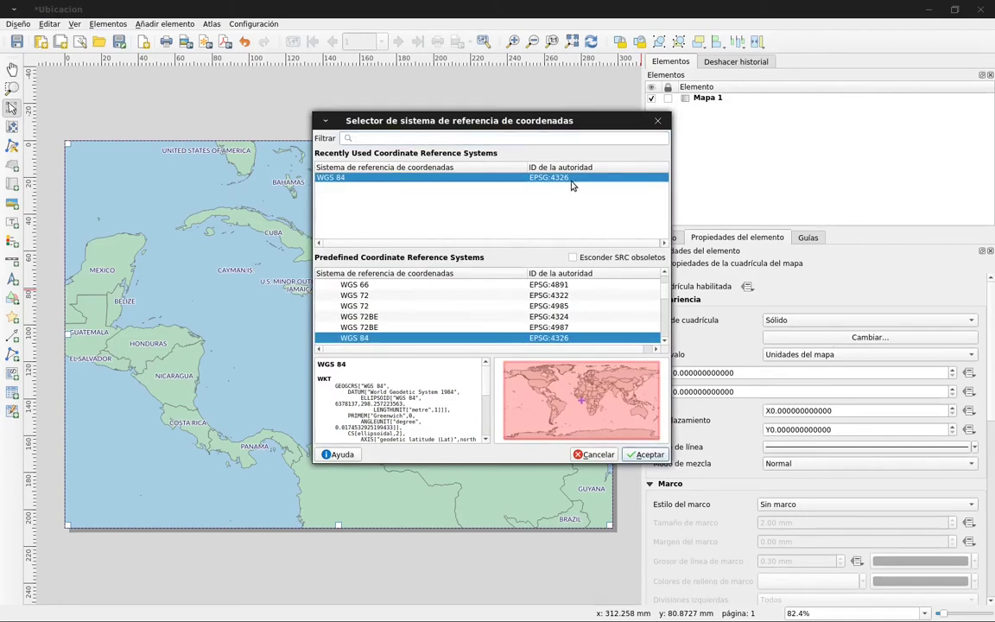
click(646, 455)
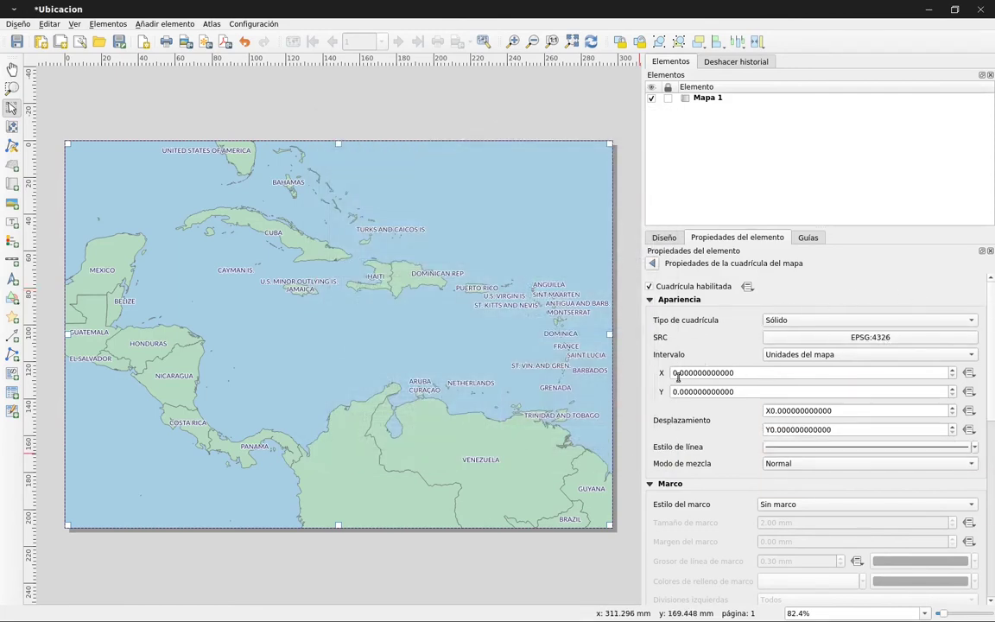
drag(676, 373, 670, 374)
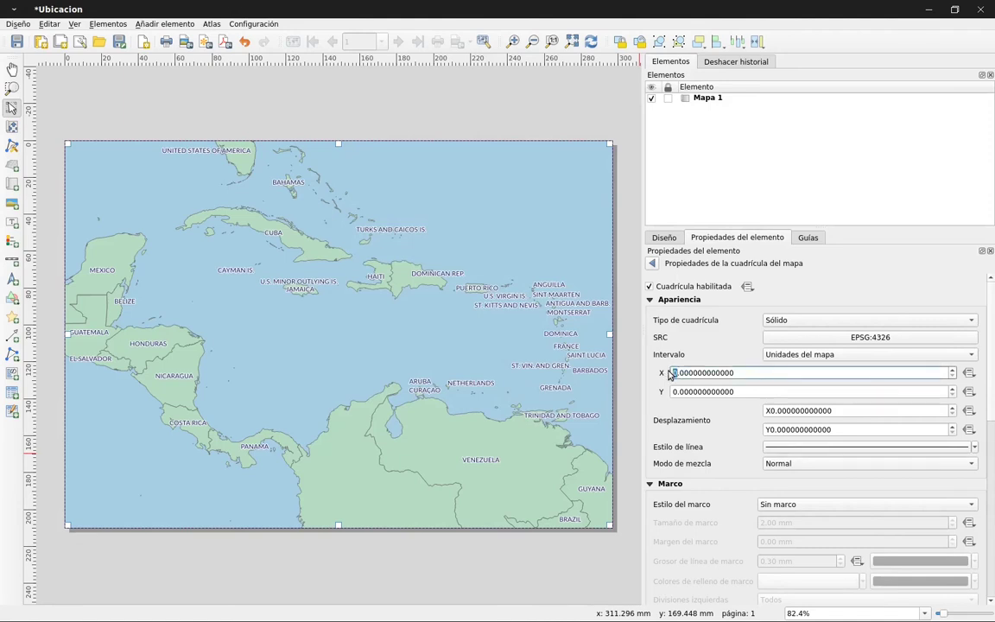
text(5)
drag(676, 391, 671, 392)
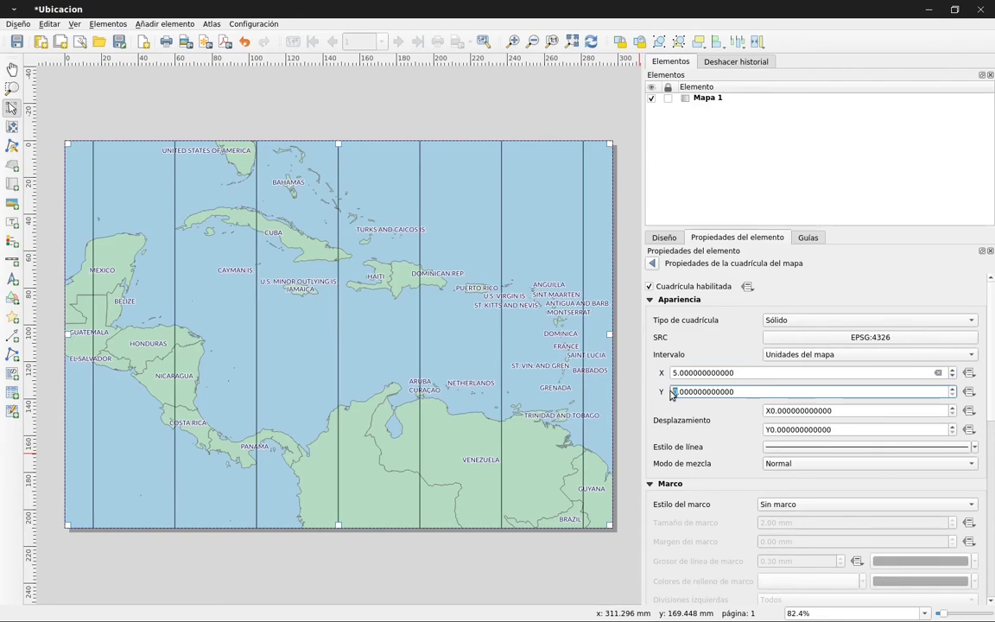
text(5)
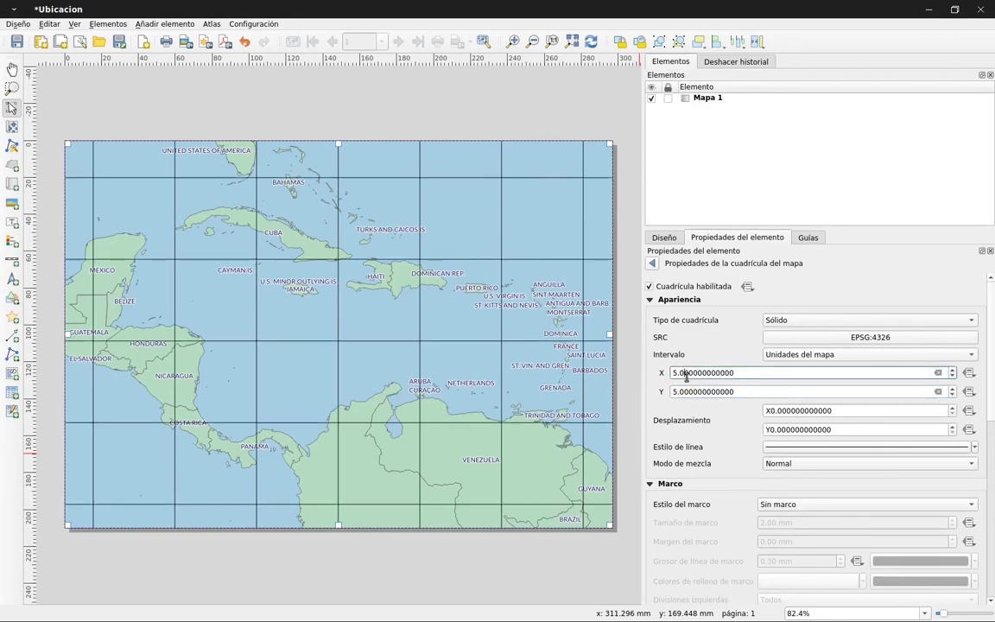
click(685, 373)
Make the grid lines semi-transparent by lowering the line style's opacity to about a third
click(977, 448)
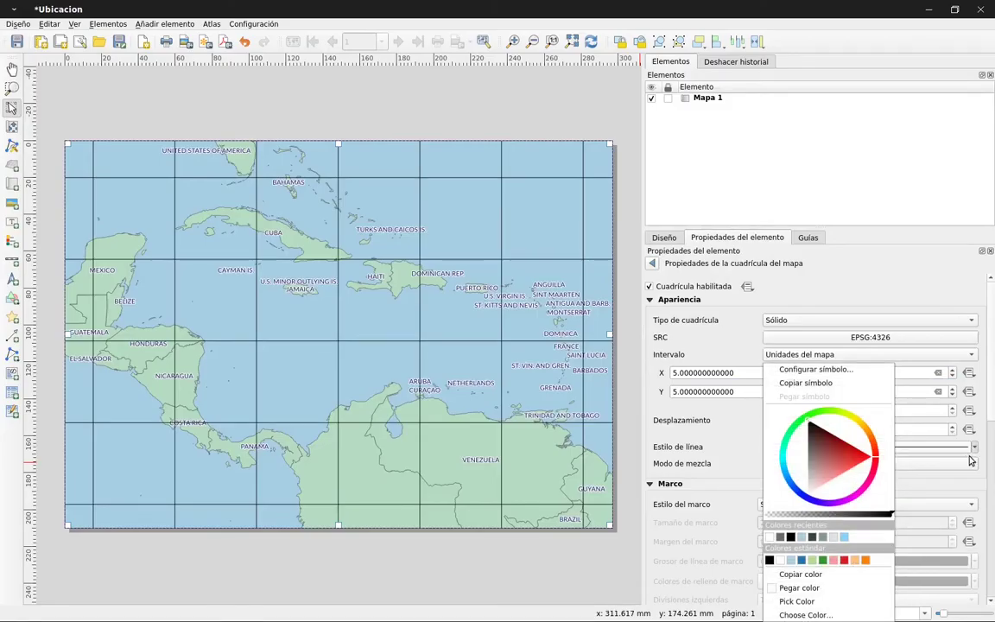
click(981, 449)
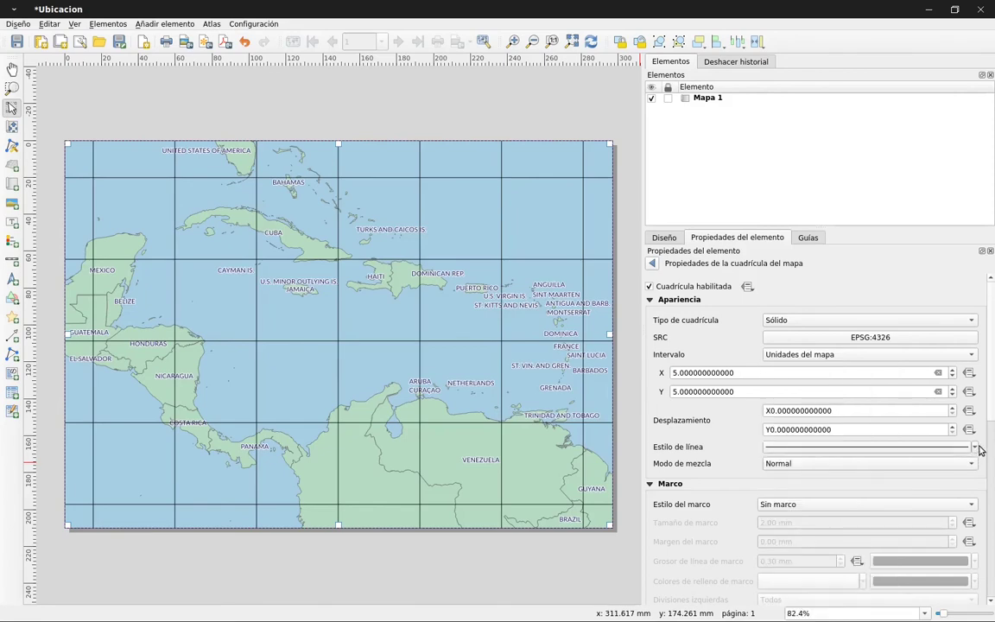
click(977, 448)
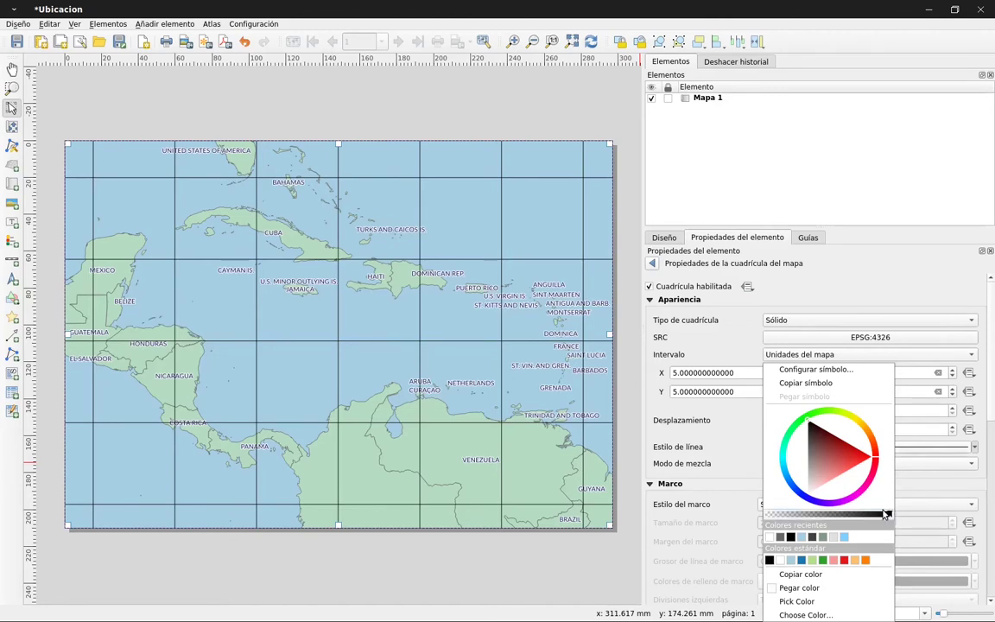
drag(884, 516, 812, 513)
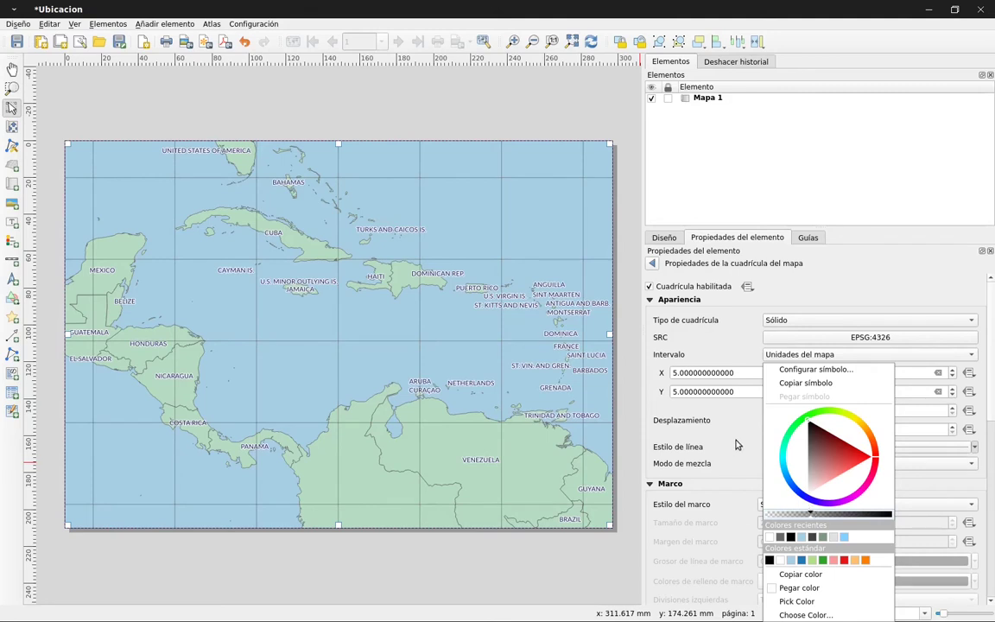
click(661, 402)
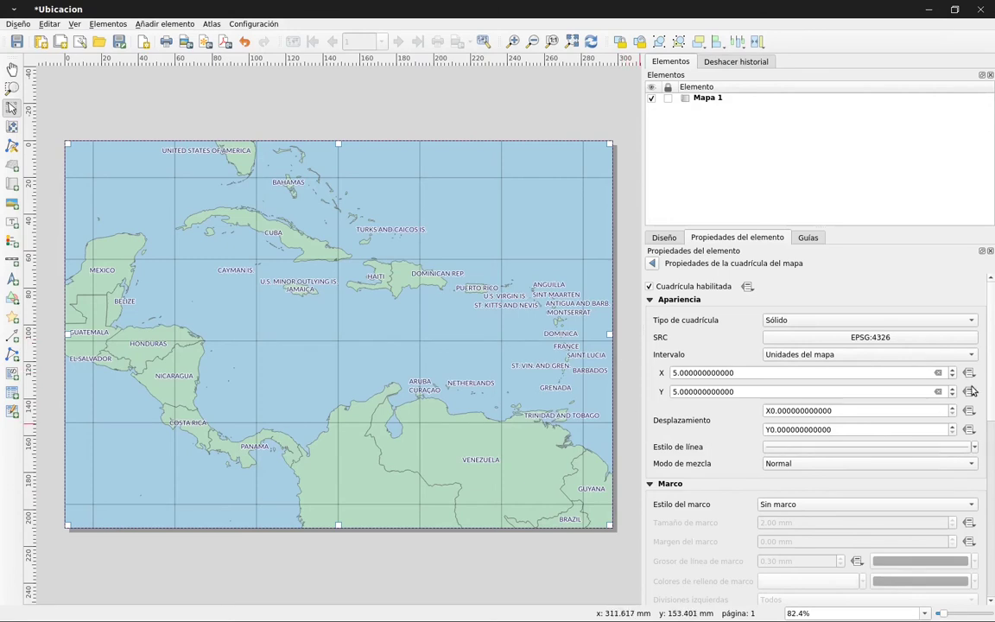
Enable coordinate drawing for the grid and set the coordinate format to Personalizado
scroll(992, 292, down, 5)
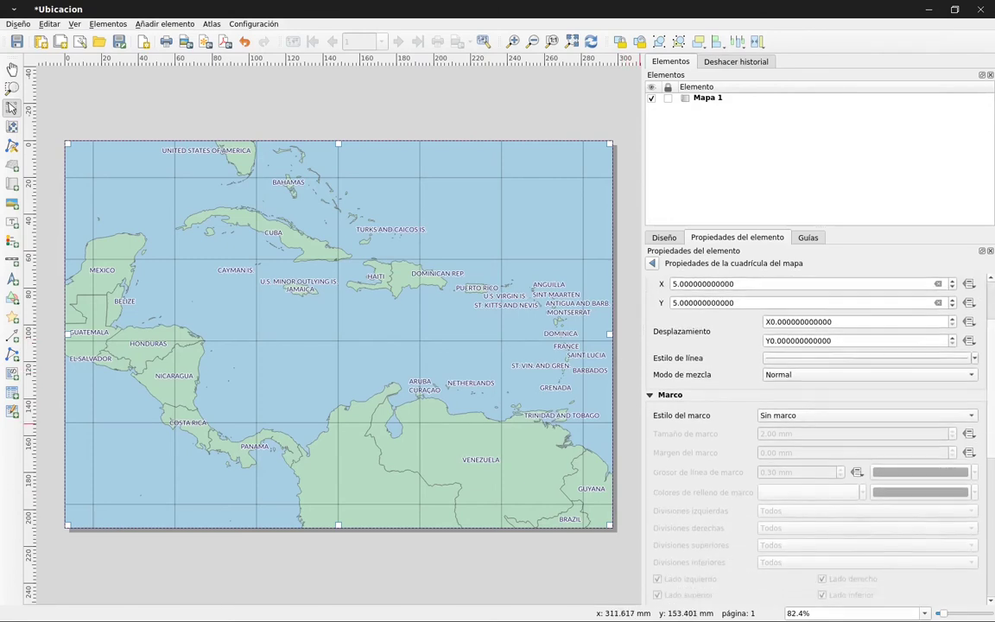
scroll(992, 292, down, 1)
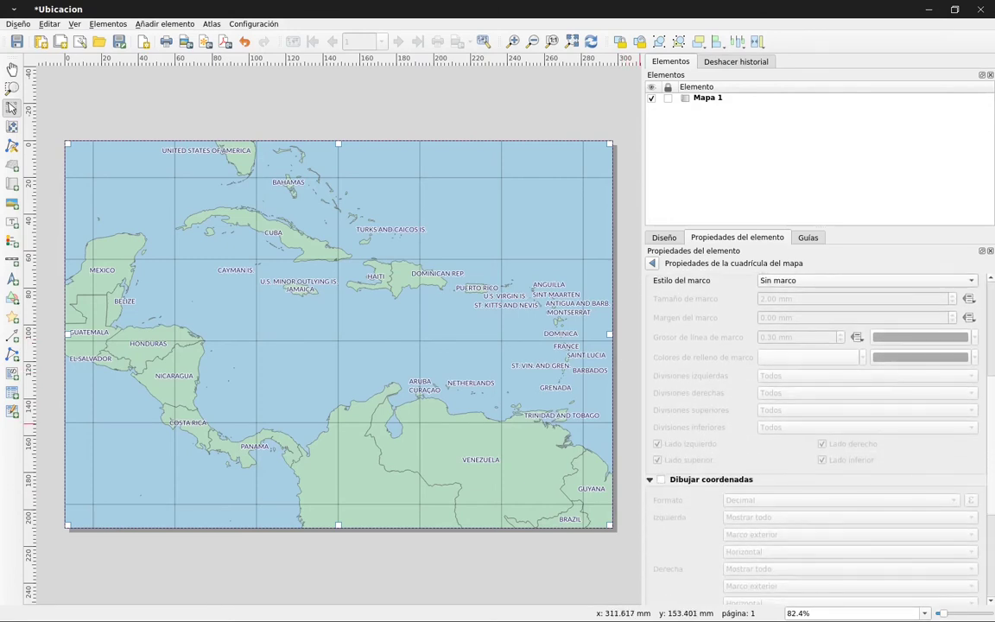
scroll(975, 448, down, 7)
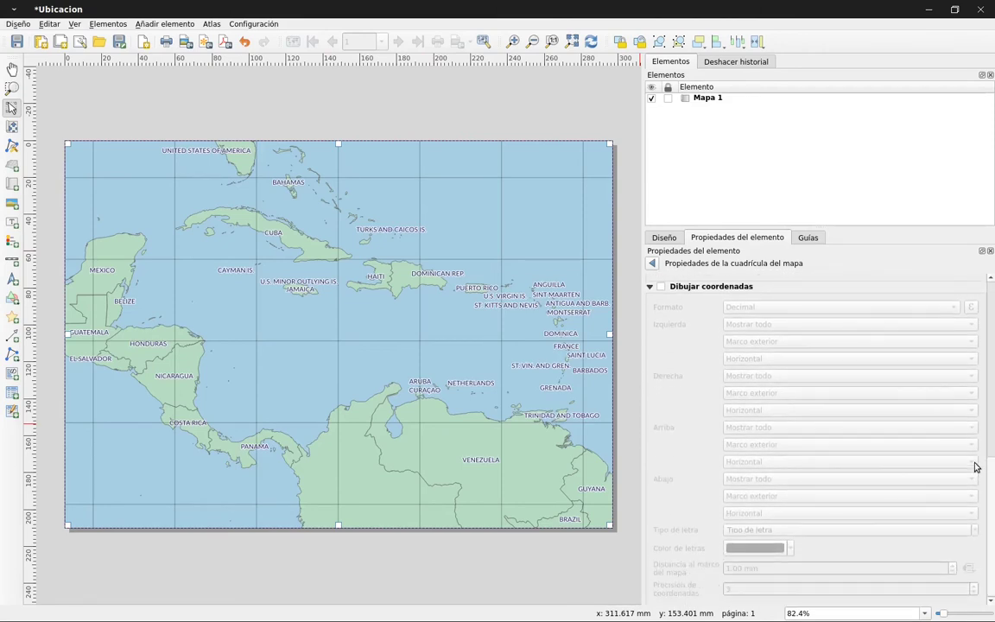
click(662, 287)
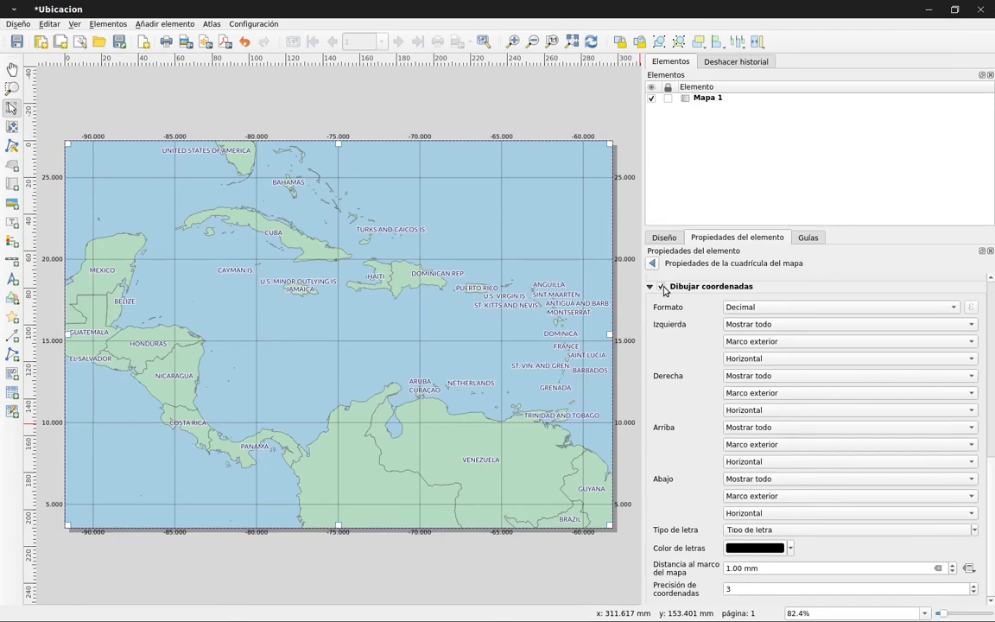
click(734, 309)
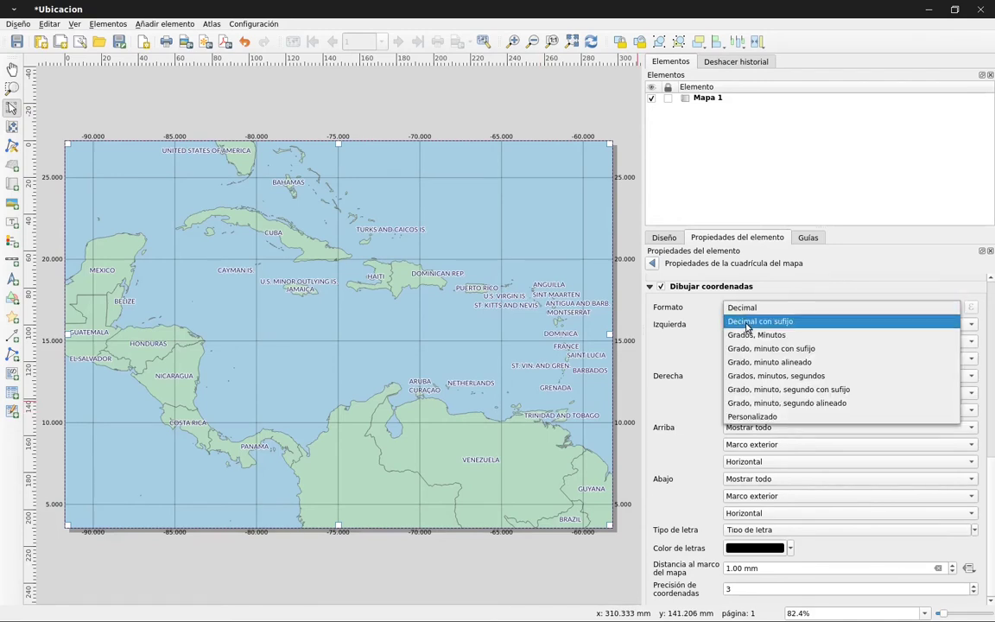
click(753, 418)
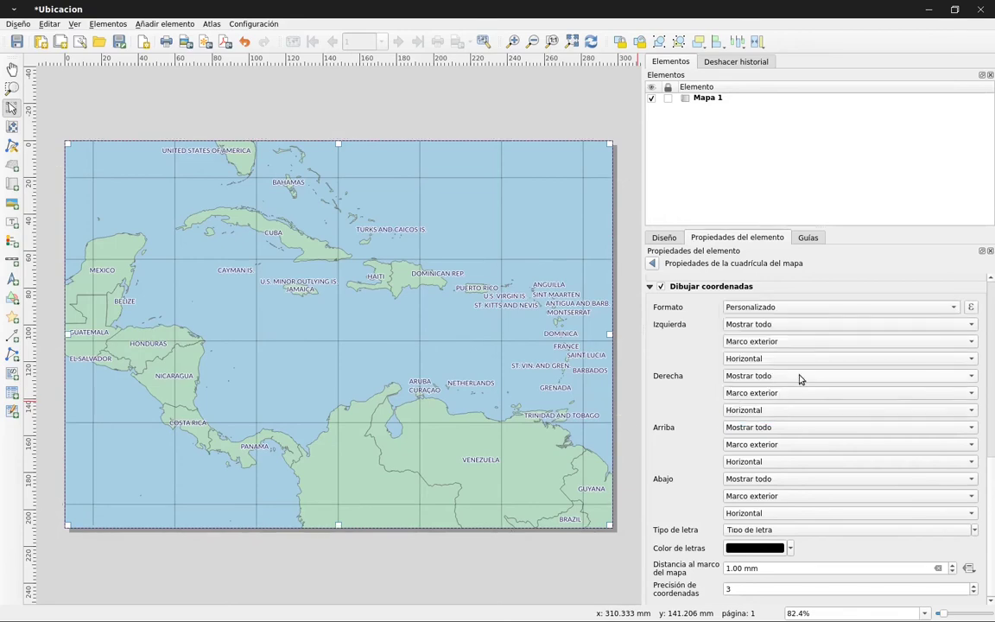
Open the custom coordinate annotation's expression and insert the string function concat
click(971, 308)
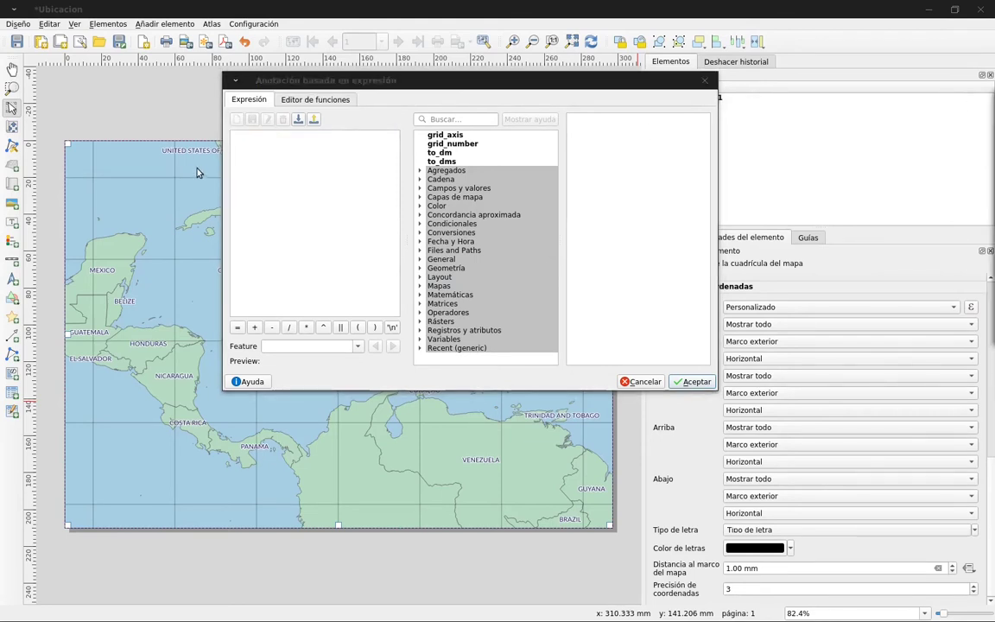
click(457, 120)
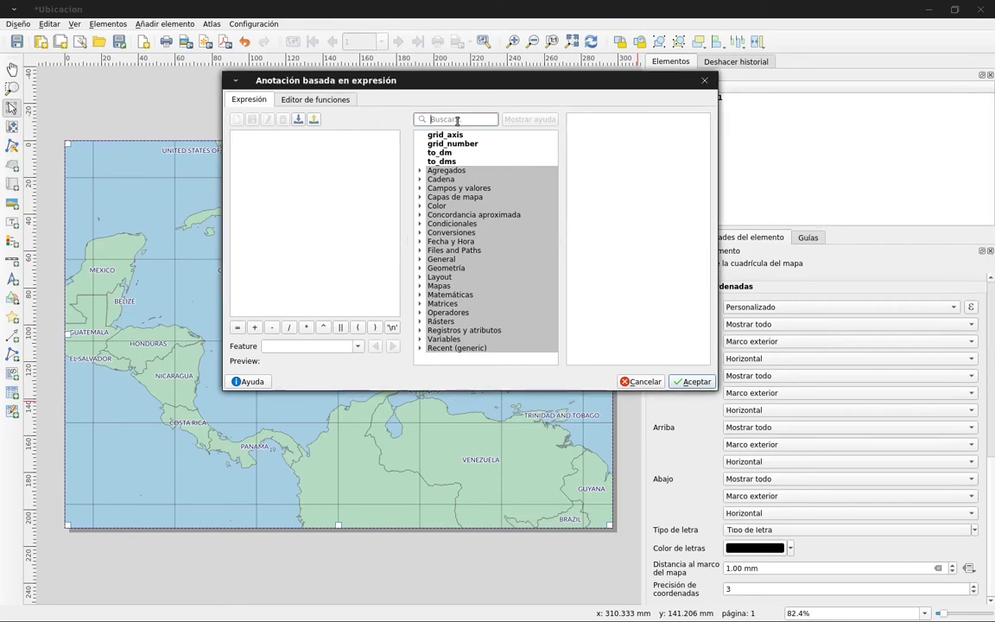
text(conca)
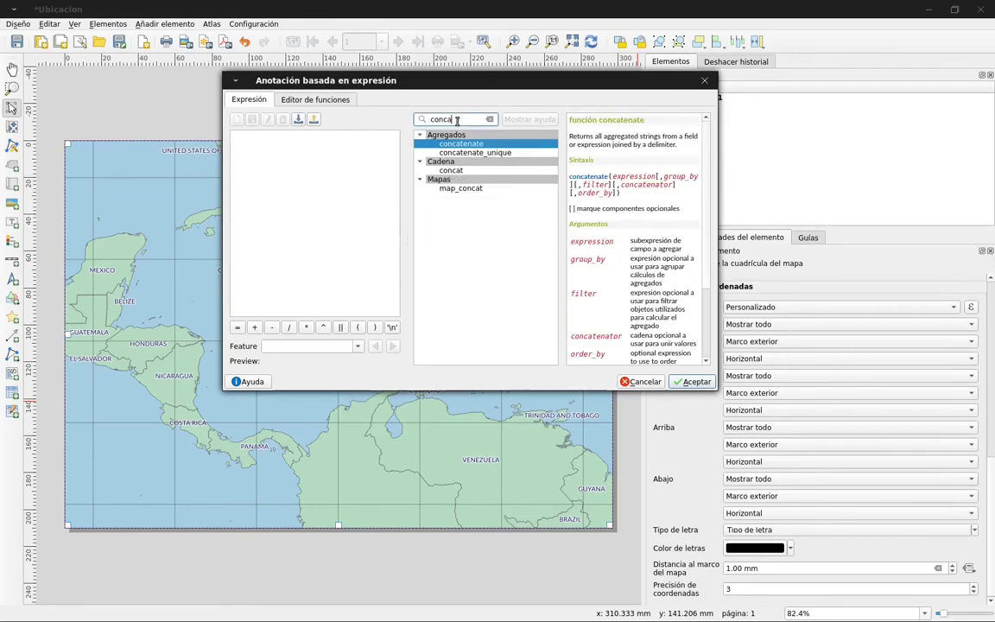
click(451, 170)
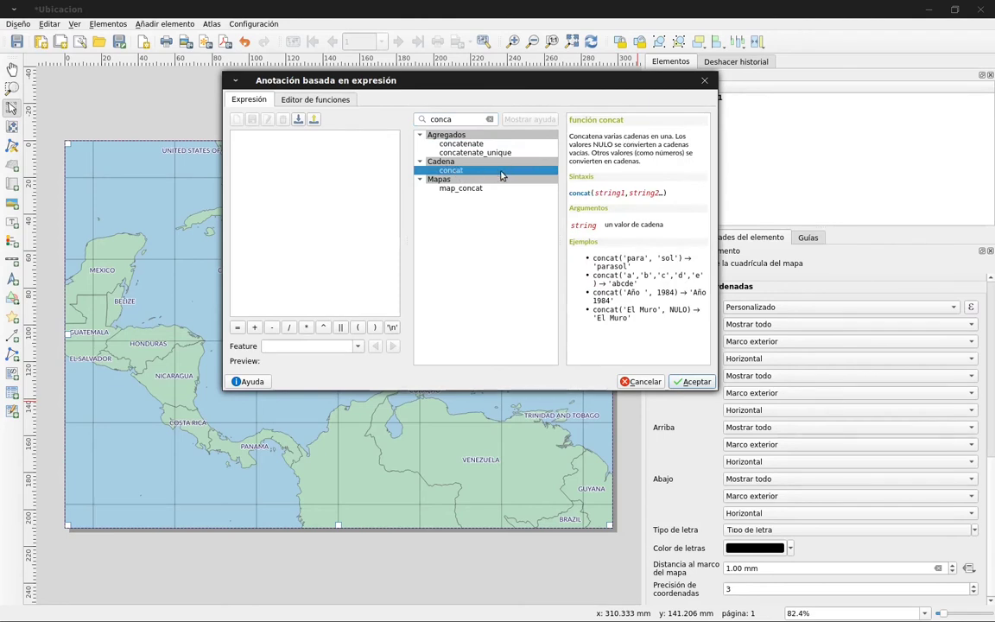
double_click(498, 176)
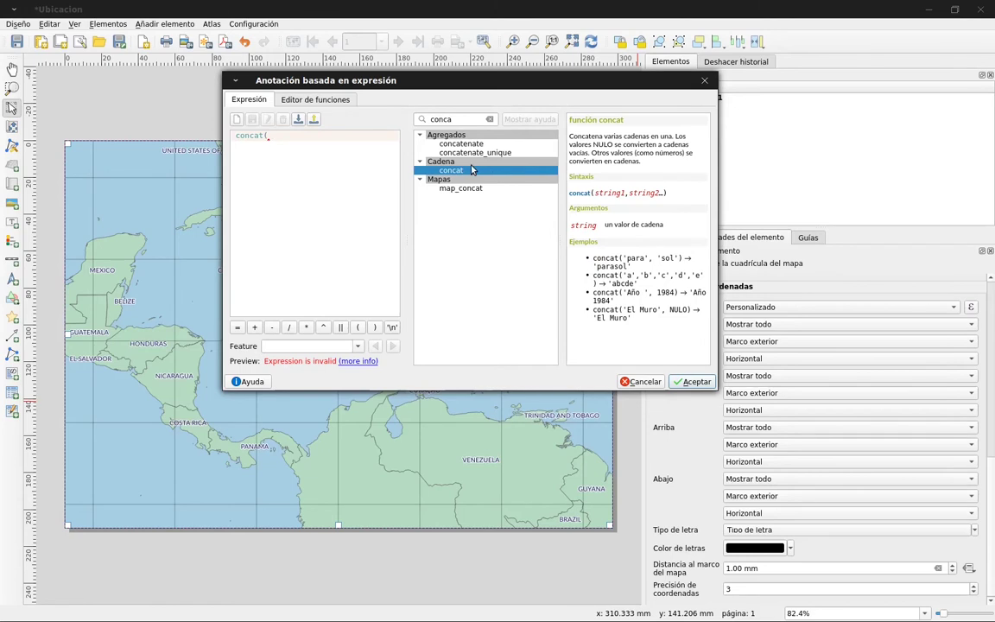
Add the to_string function with the grid_number variable inside concat
double_click(418, 121)
text(to)
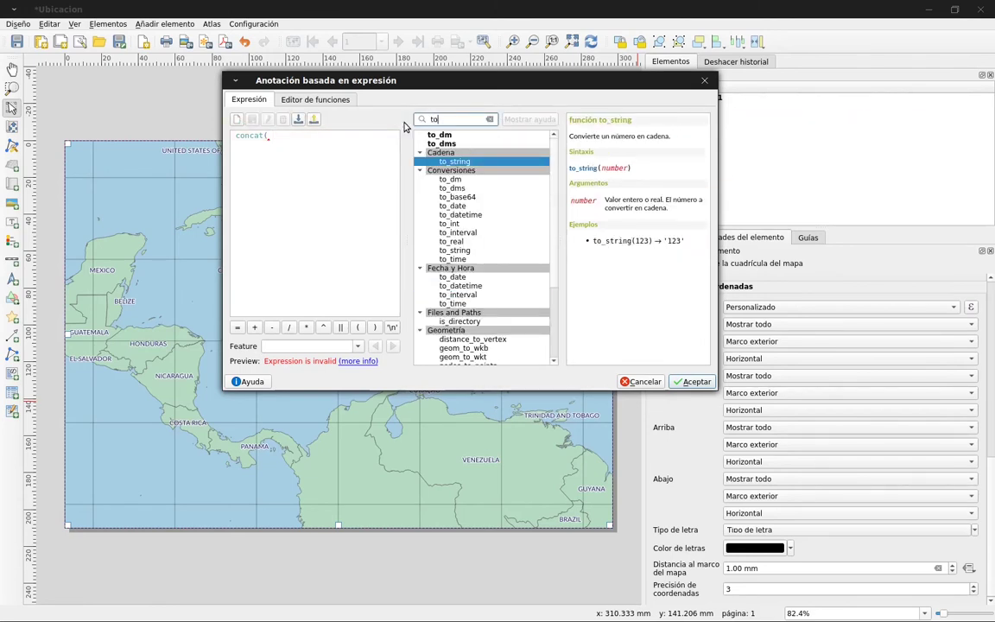
double_click(467, 162)
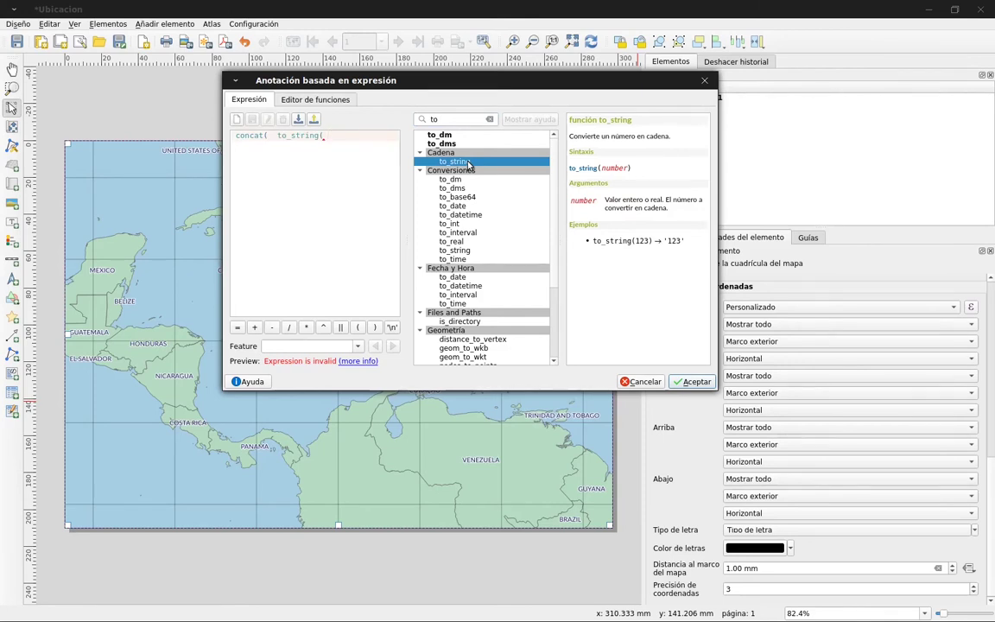
click(490, 119)
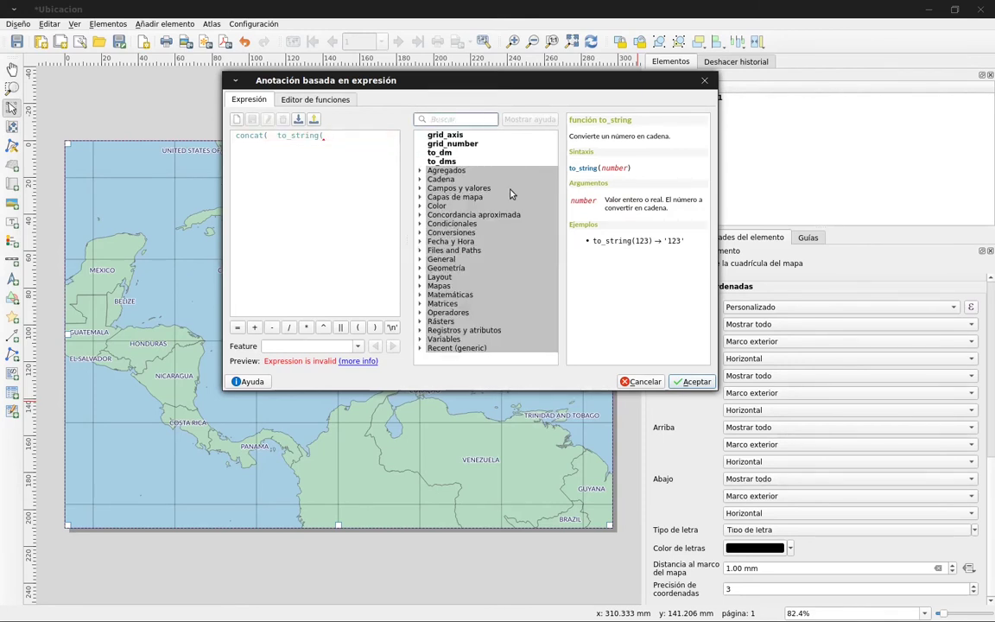
double_click(463, 144)
click(333, 136)
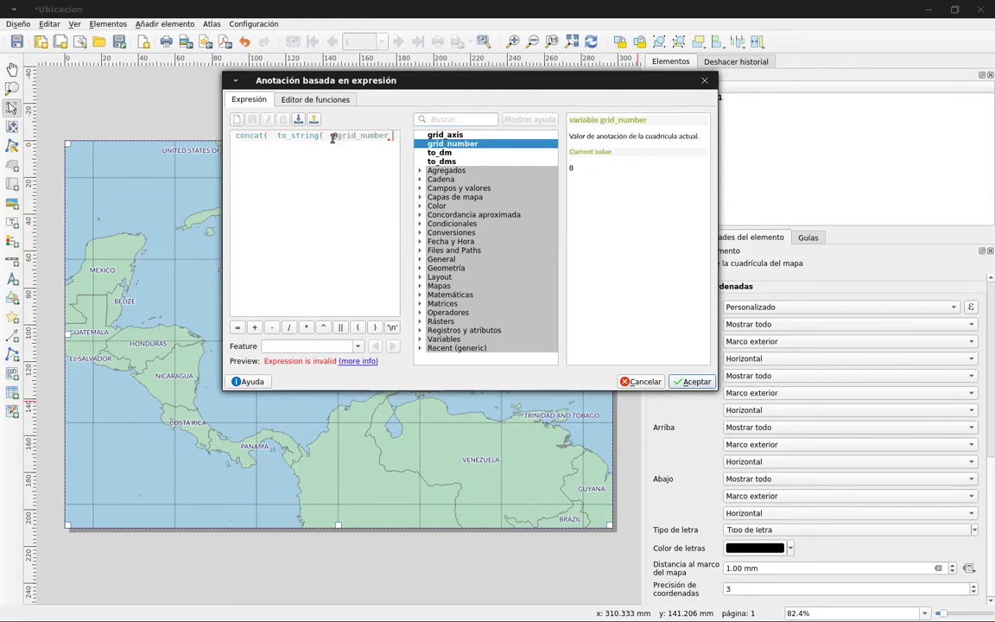
key(BackSpace)
key(Left)
key(Left)
key(Left)
key(Left)
key(Left)
key(Left)
key(Left)
key(Left)
key(BackSpace)
key(BackSpace)
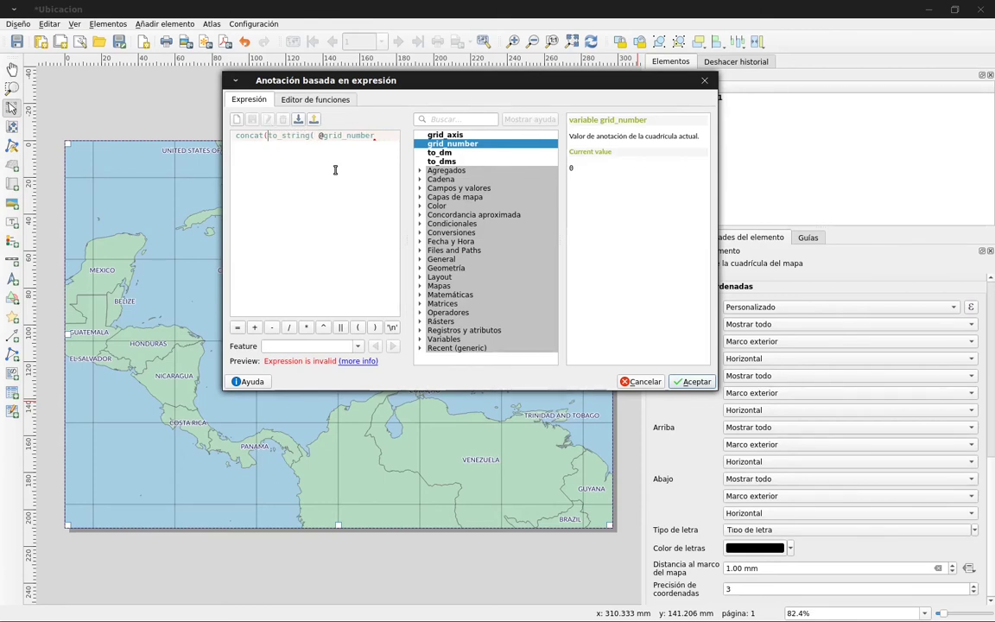
key(Right)
key(Right)
key(Right)
key(Right)
key(Right)
key(Right)
key(Right)
key(Right)
key(Right)
key(Right)
key(Right)
key(Right)
key(Right)
text())
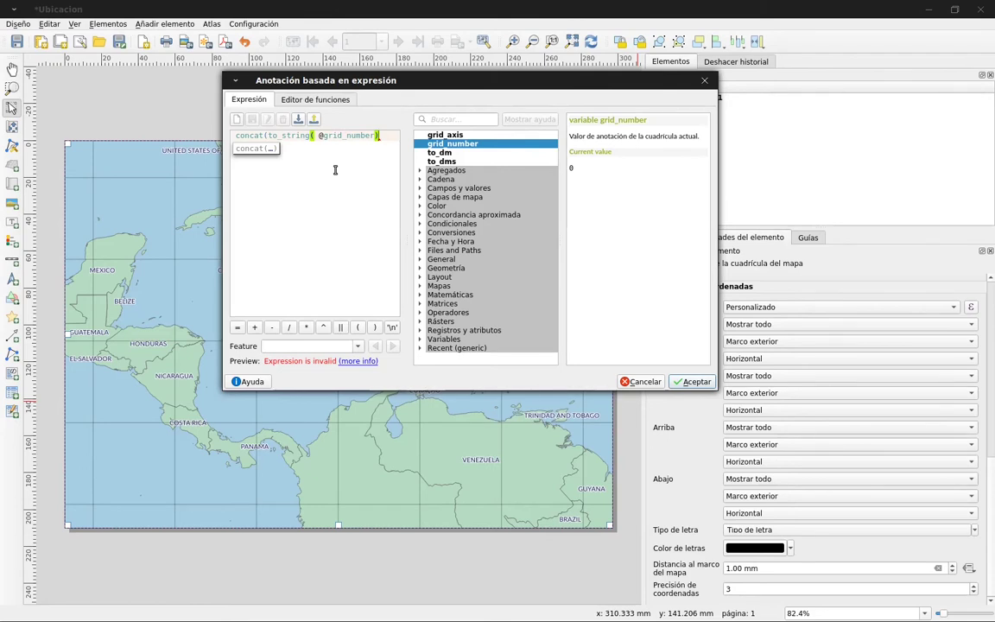
text(,)
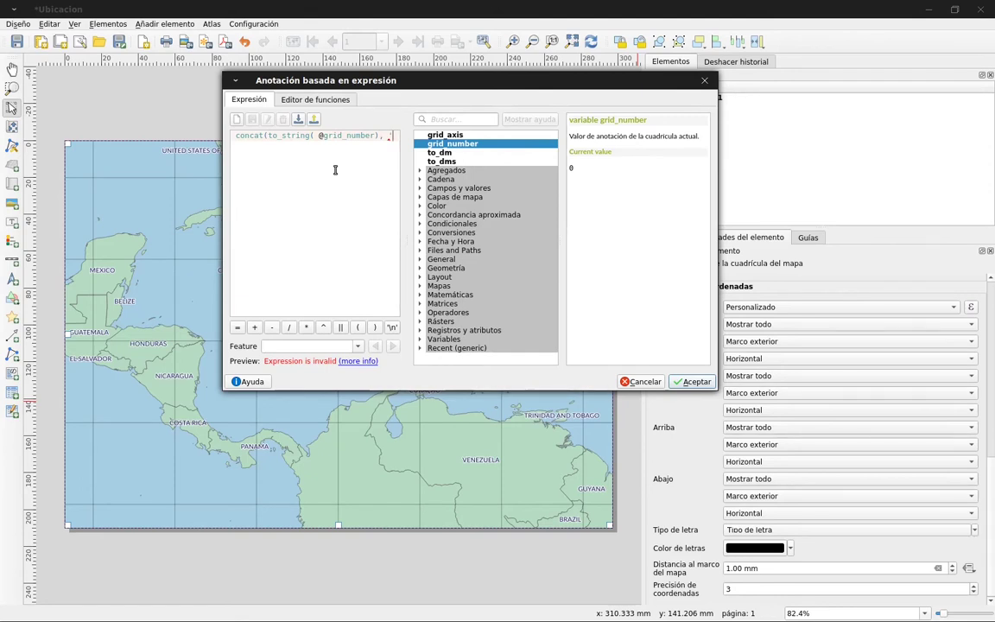
text('°)
key(BackSpace)
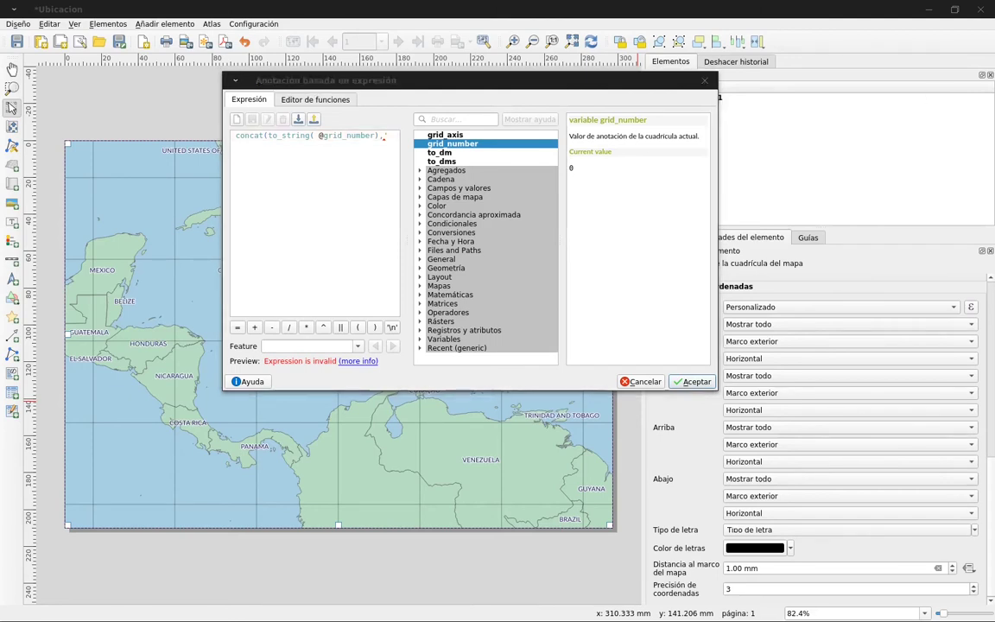
click(386, 163)
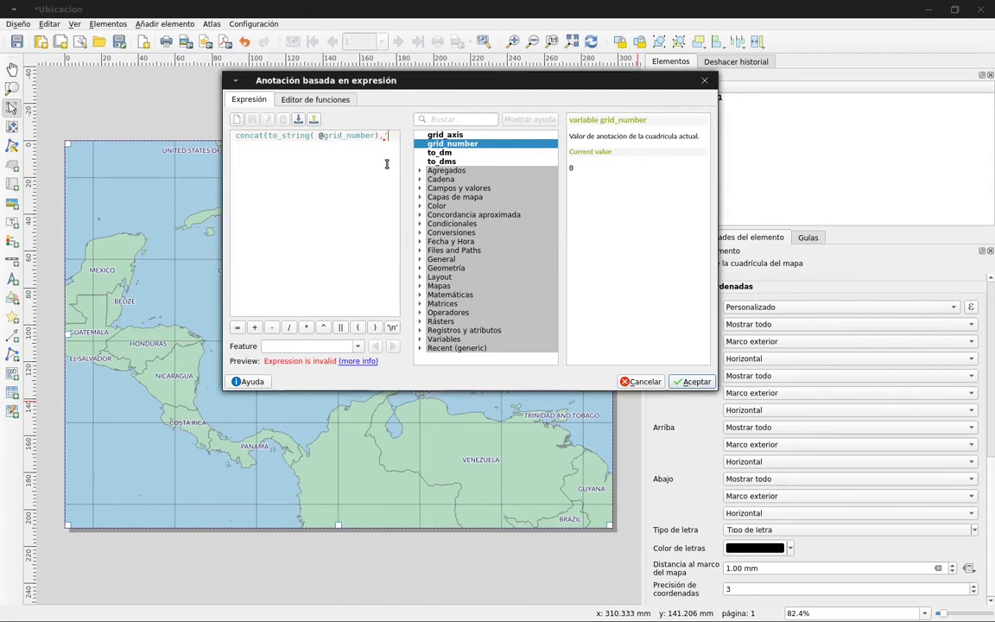
text('°)
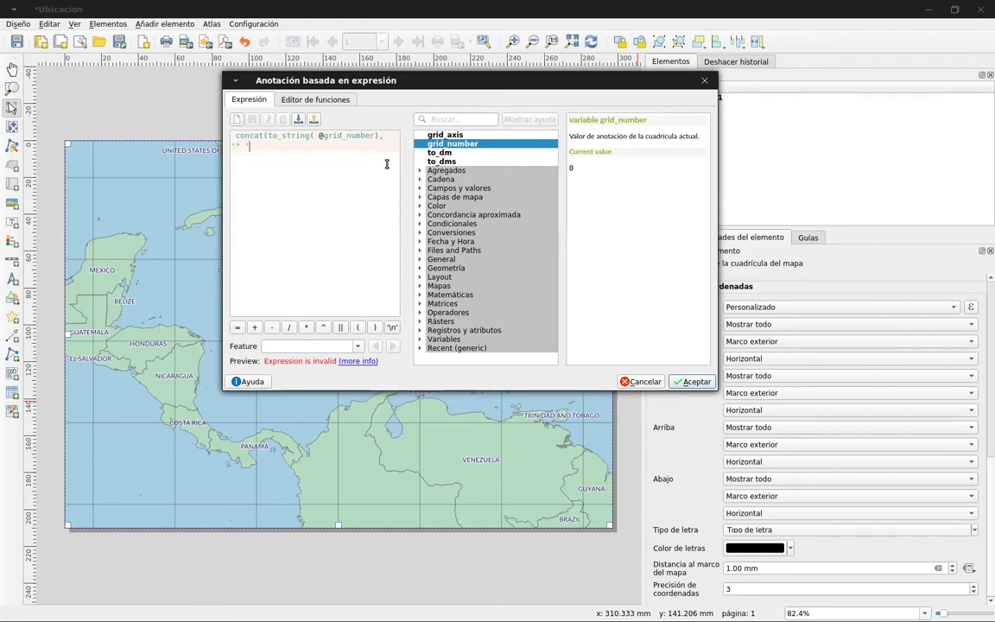
text())
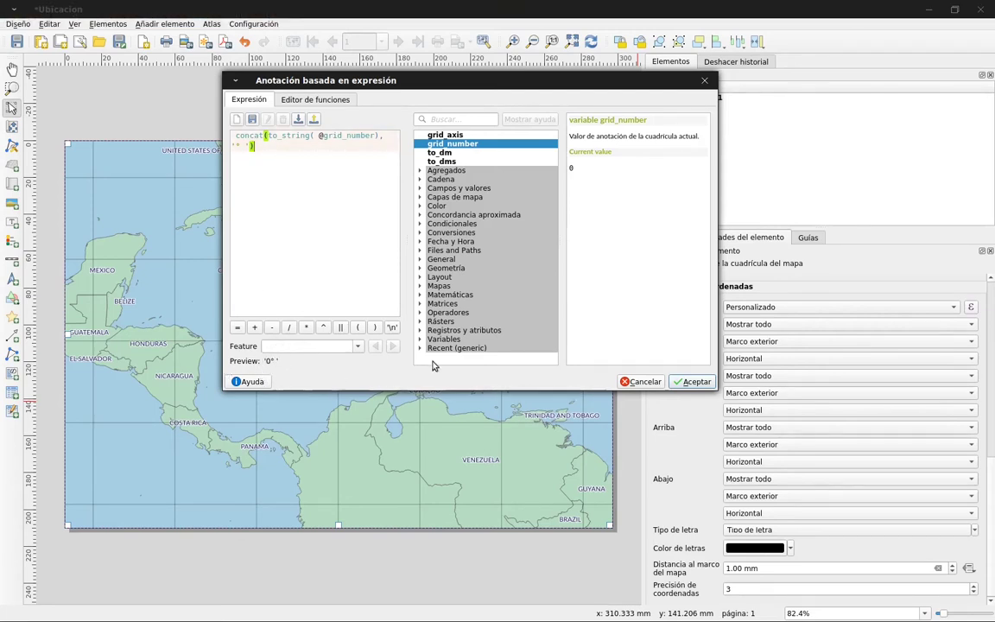
click(693, 382)
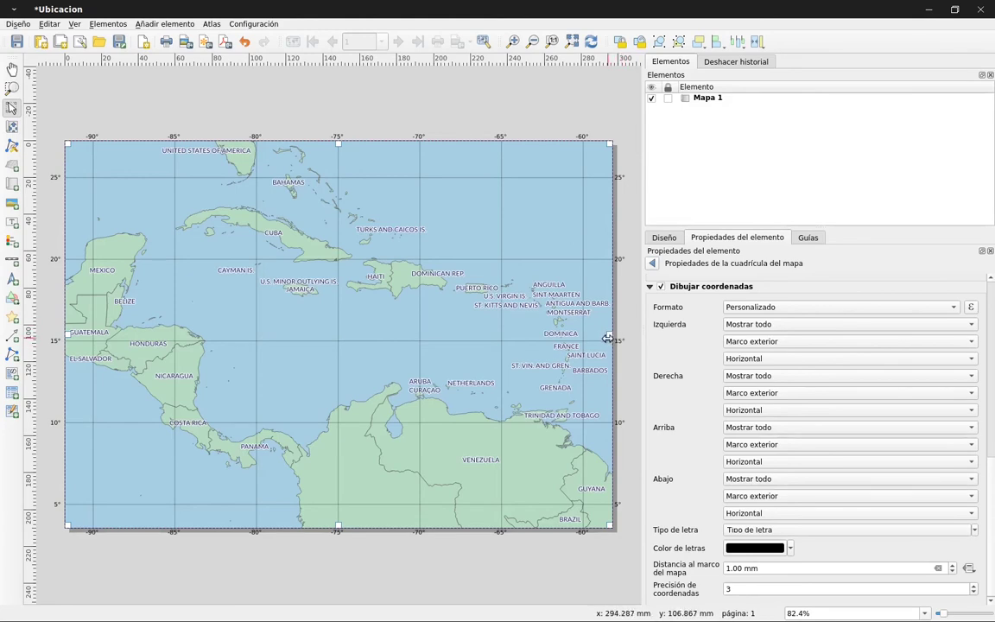
Place the grid coordinates of the map's left side inside the frame (Marco interior)
click(739, 346)
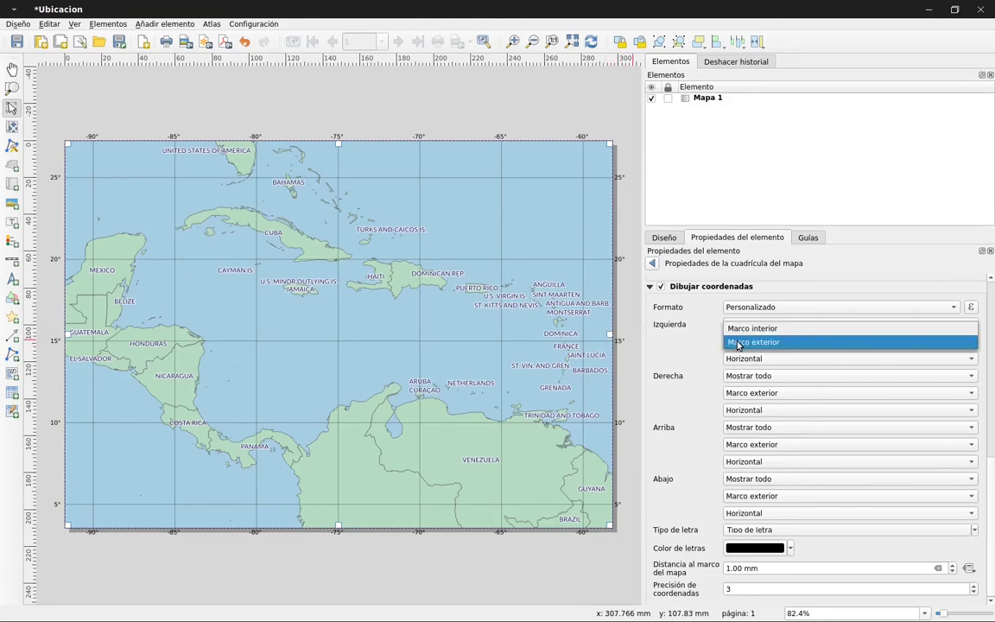
click(747, 328)
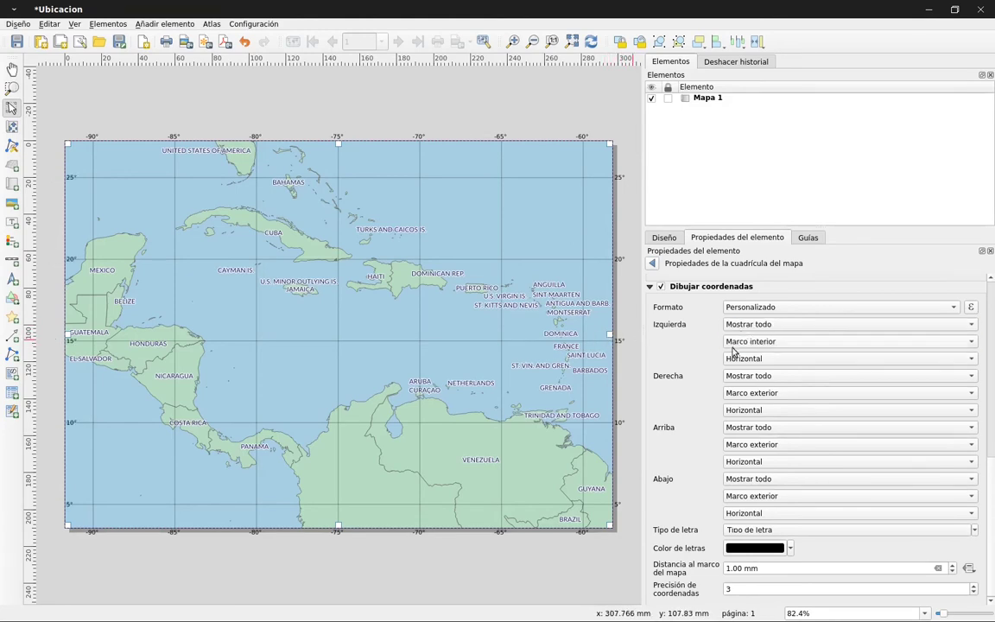
Place the grid coordinates of the map's right, bottom and top sides inside the frame (Marco interior)
click(743, 392)
click(739, 382)
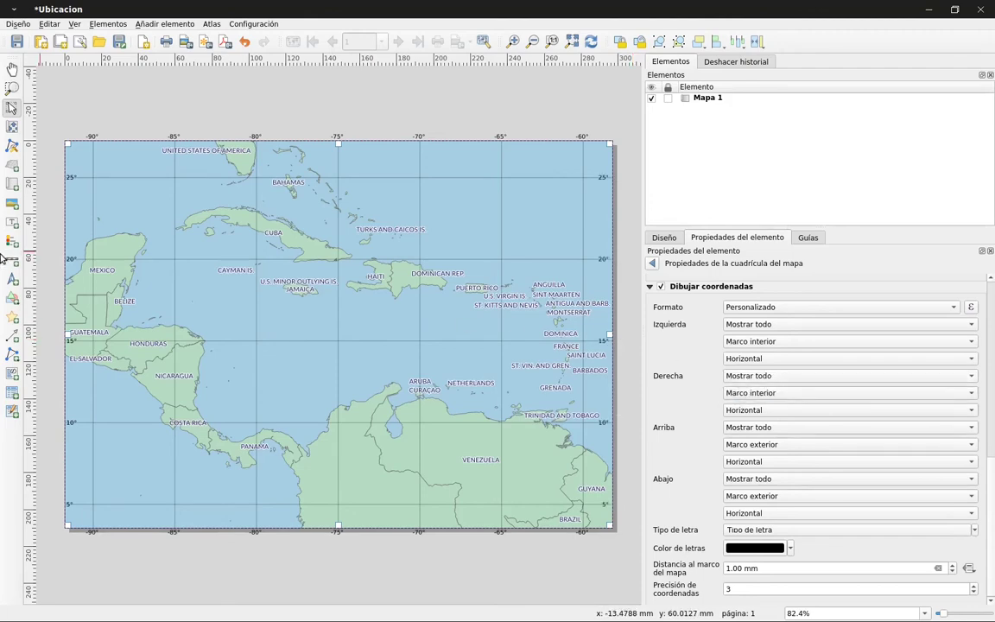
click(751, 497)
click(751, 498)
scroll(753, 489, up, 1)
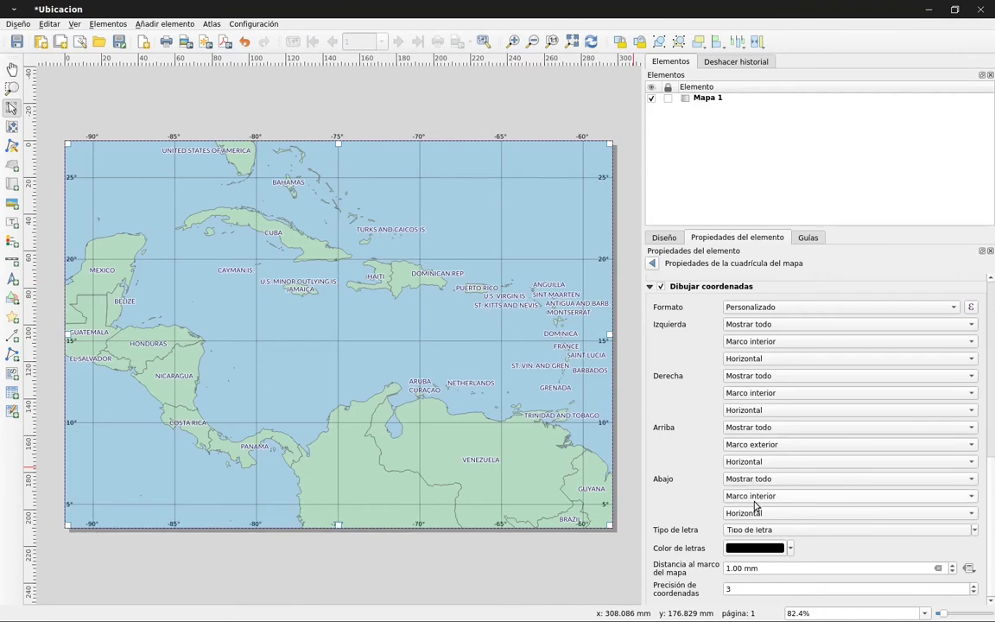
click(755, 444)
click(763, 432)
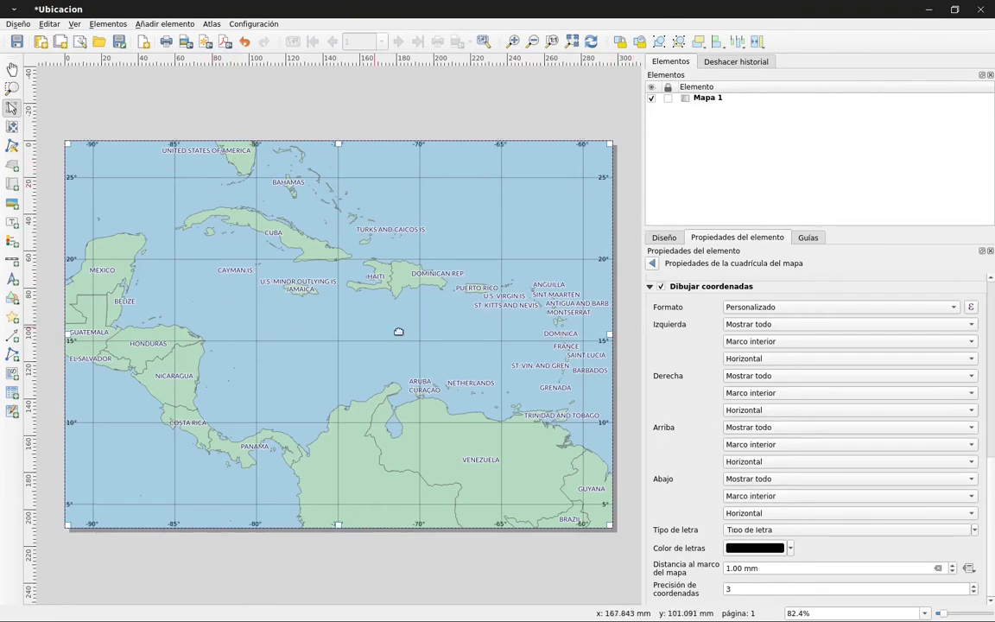
Set the grid coordinate precision to 0 and the coordinates' distance to the map frame to 4.00 mm
double_click(742, 591)
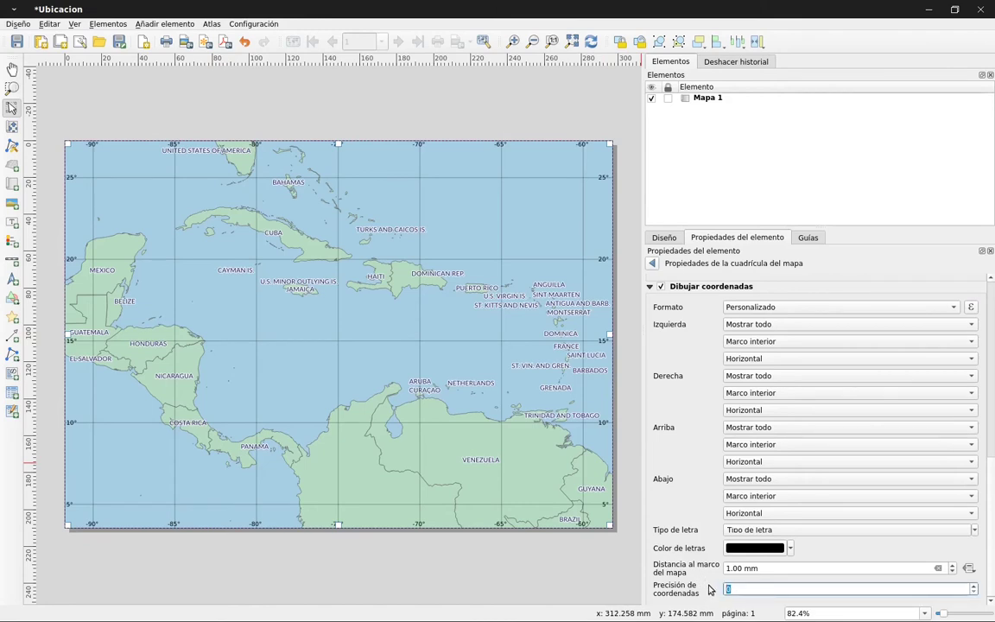
text(0)
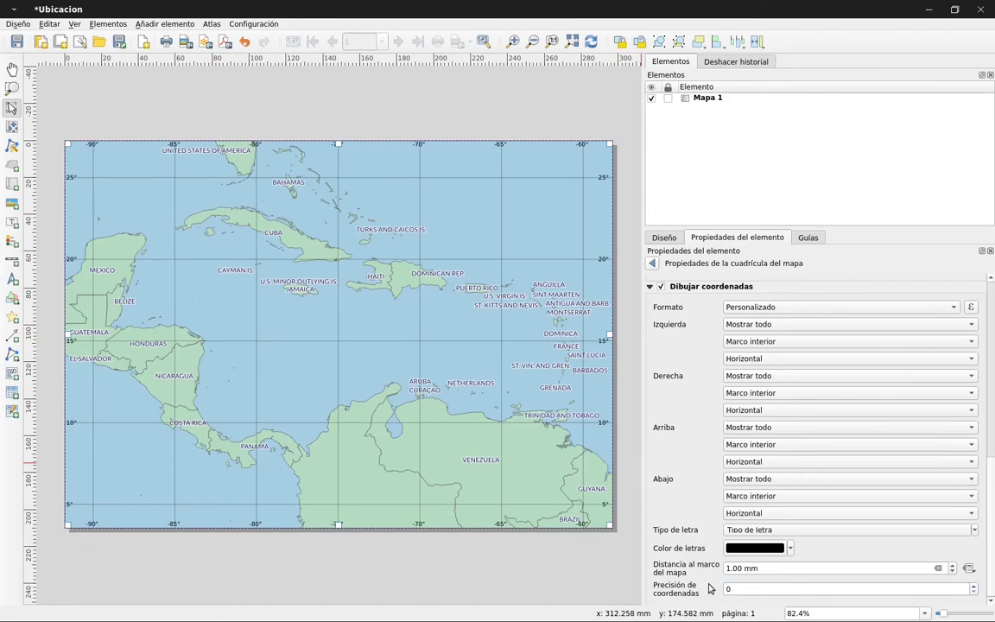
scroll(766, 567, up, 1)
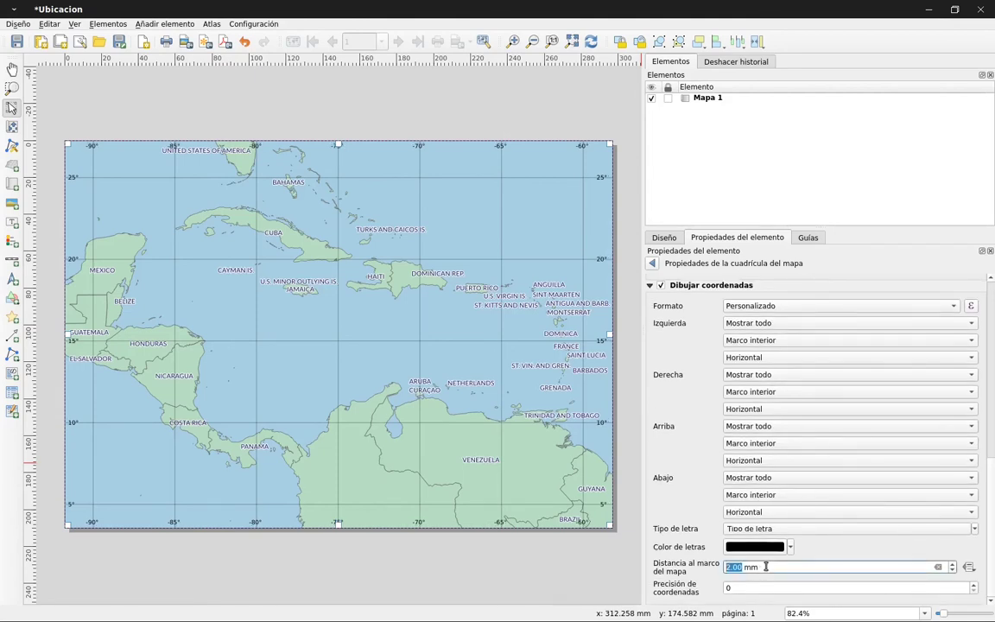
scroll(765, 567, up, 1)
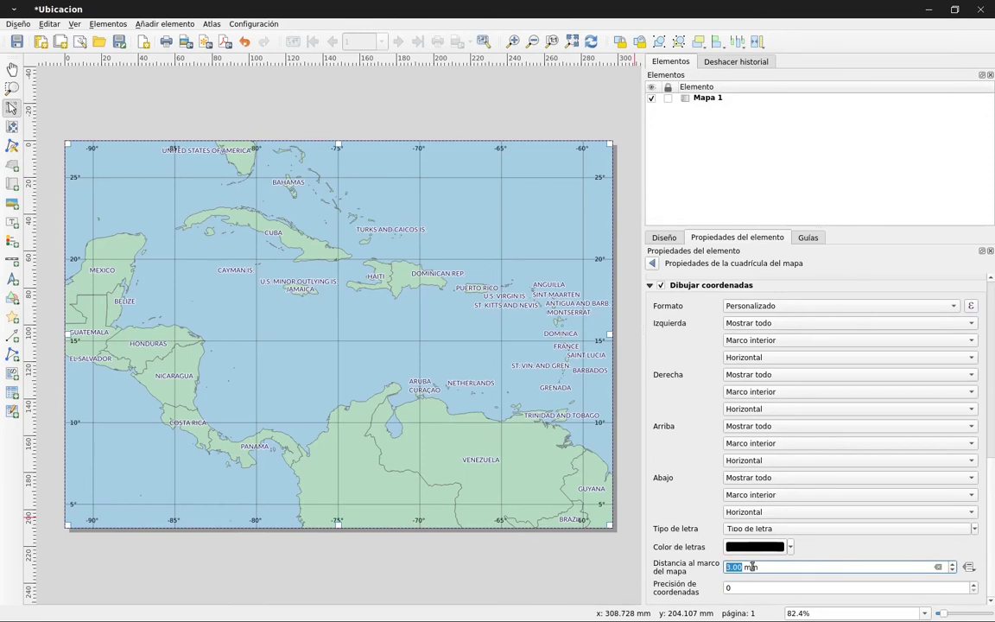
scroll(757, 567, up, 1)
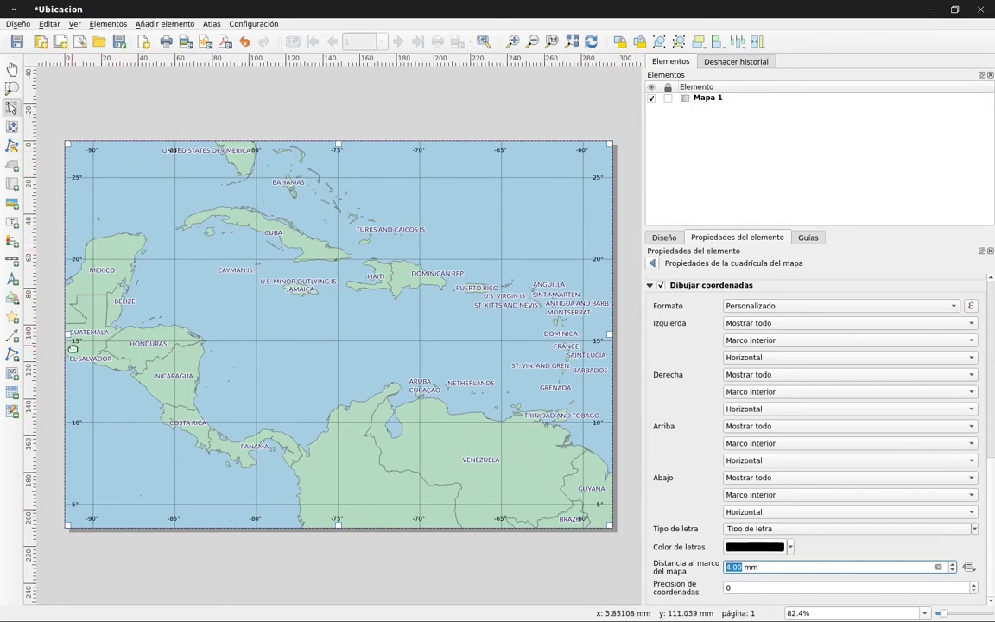
click(505, 121)
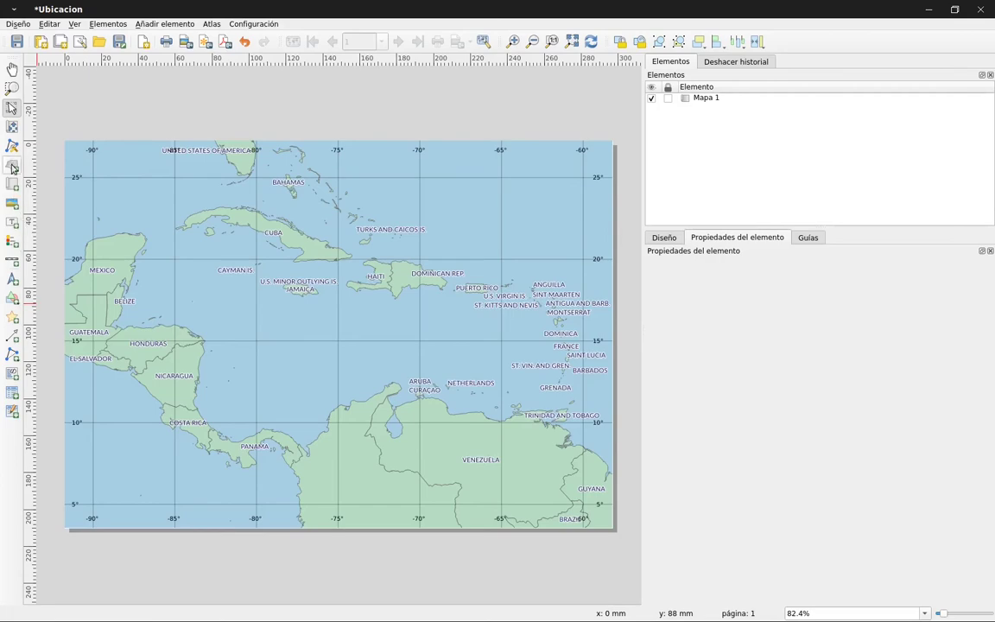
Add a text label reading MAR CARIBE over the open sea east of Honduras and Nicaragua
click(12, 224)
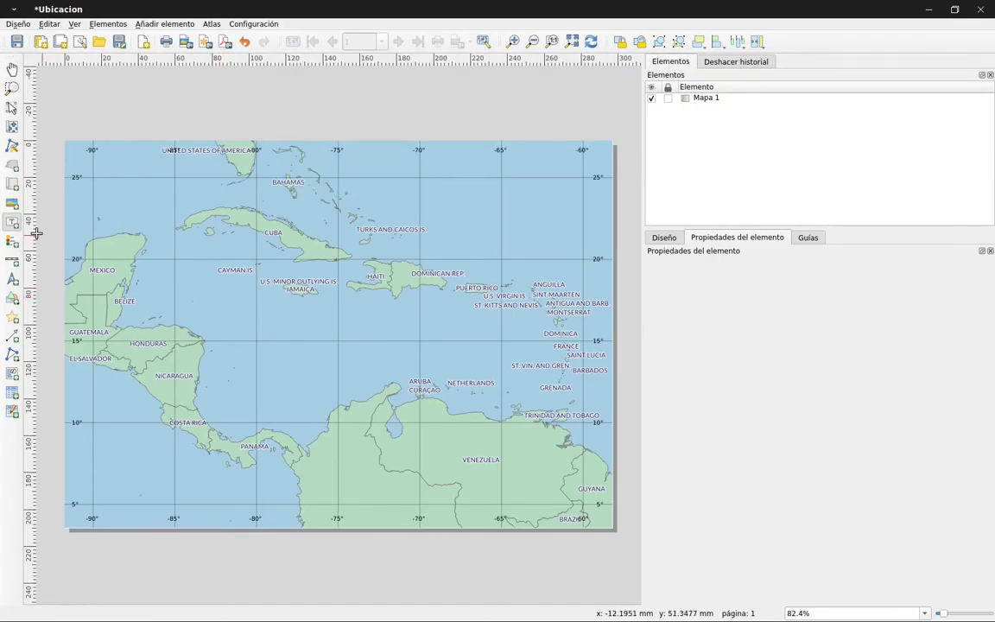
click(12, 224)
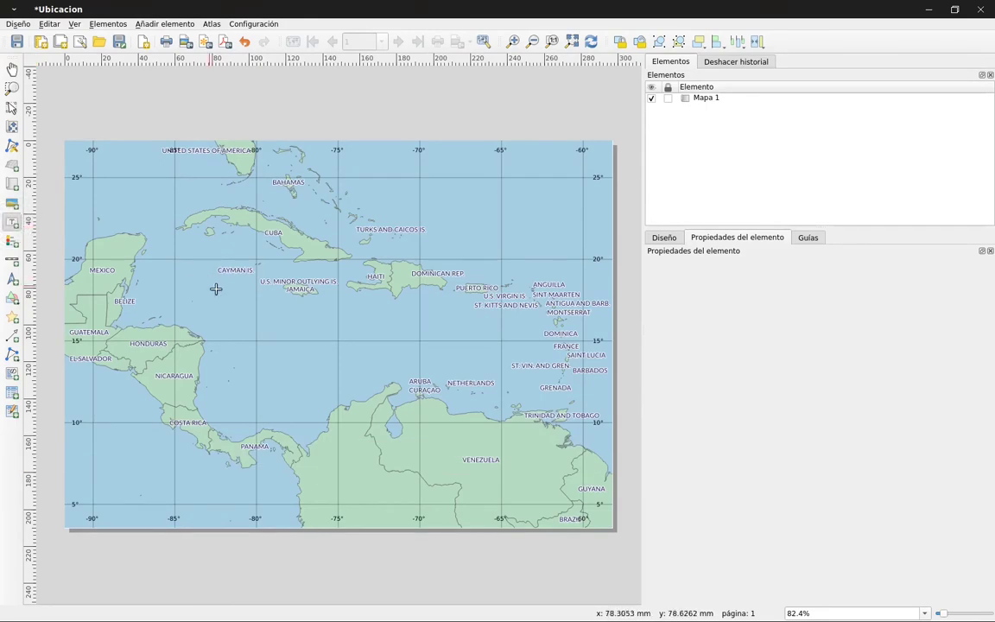
drag(225, 294, 360, 339)
drag(290, 306, 300, 337)
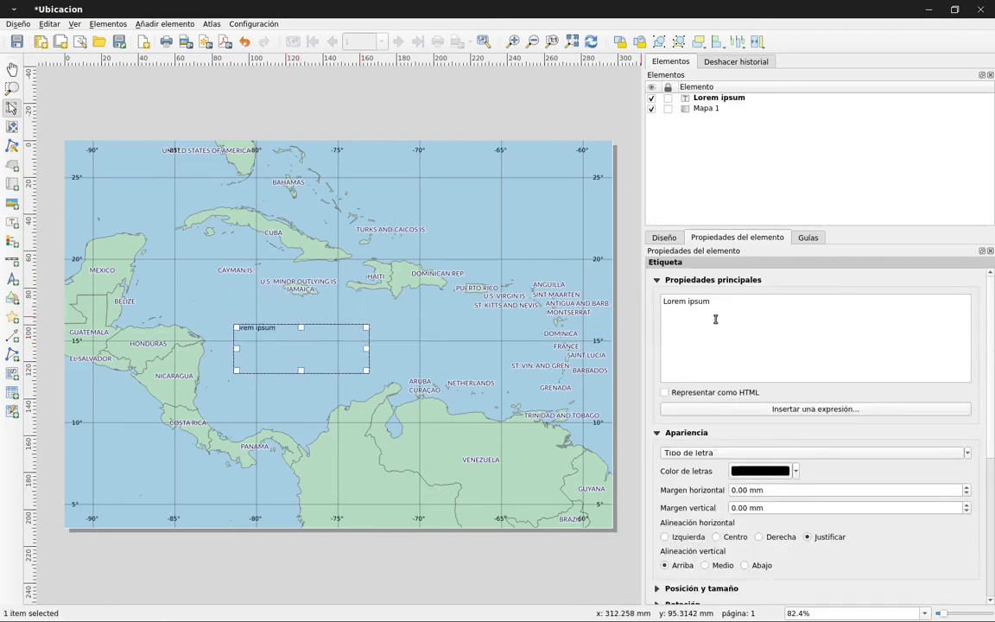
drag(720, 307, 646, 288)
text(MAR CARIBE)
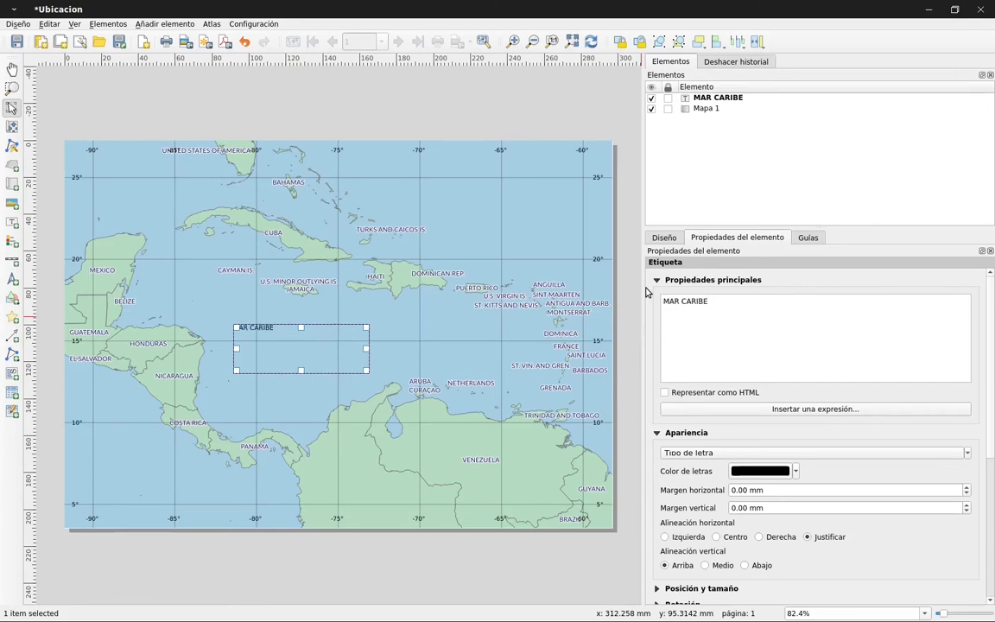
Change the font colour of the MAR CARIBE label to dark blue
click(795, 473)
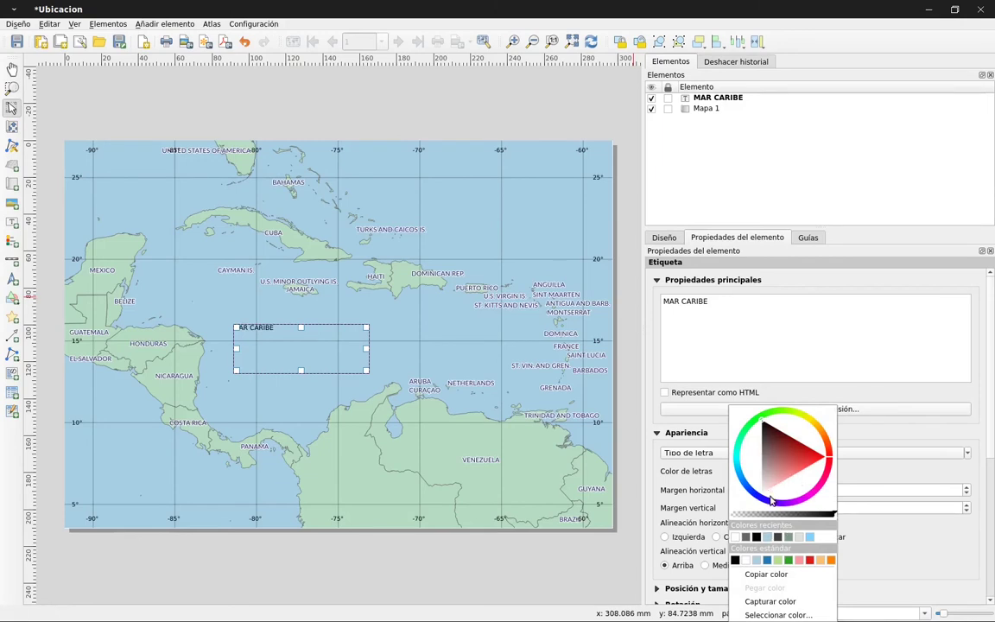
click(759, 499)
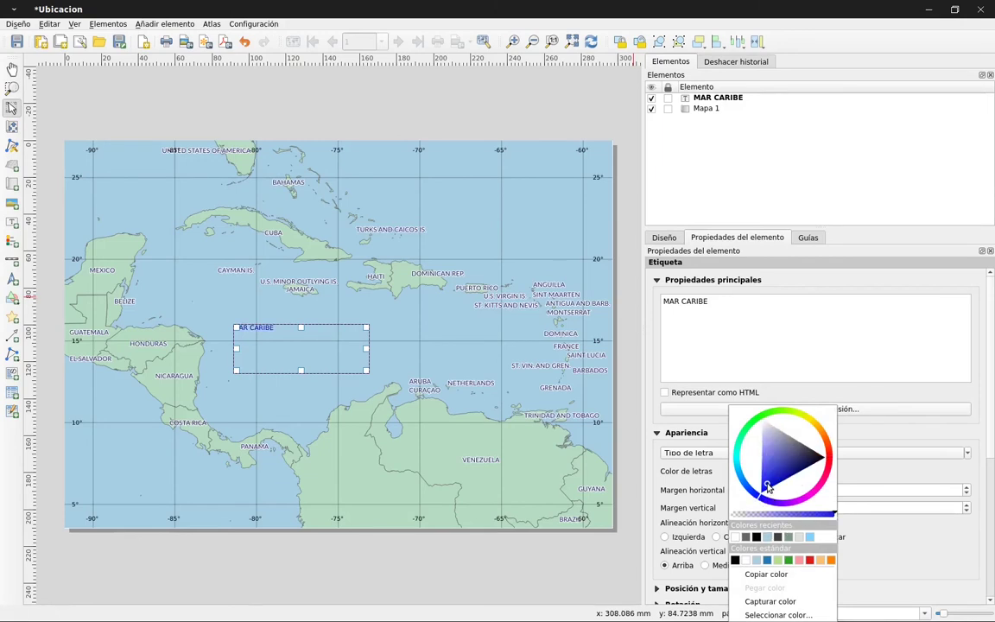
drag(767, 488, 801, 471)
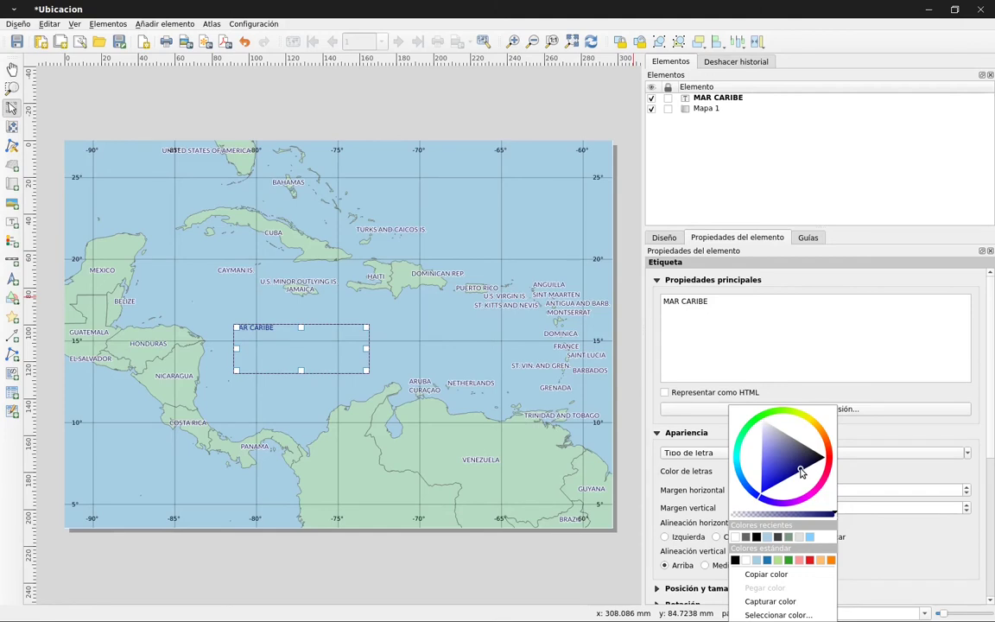
click(908, 394)
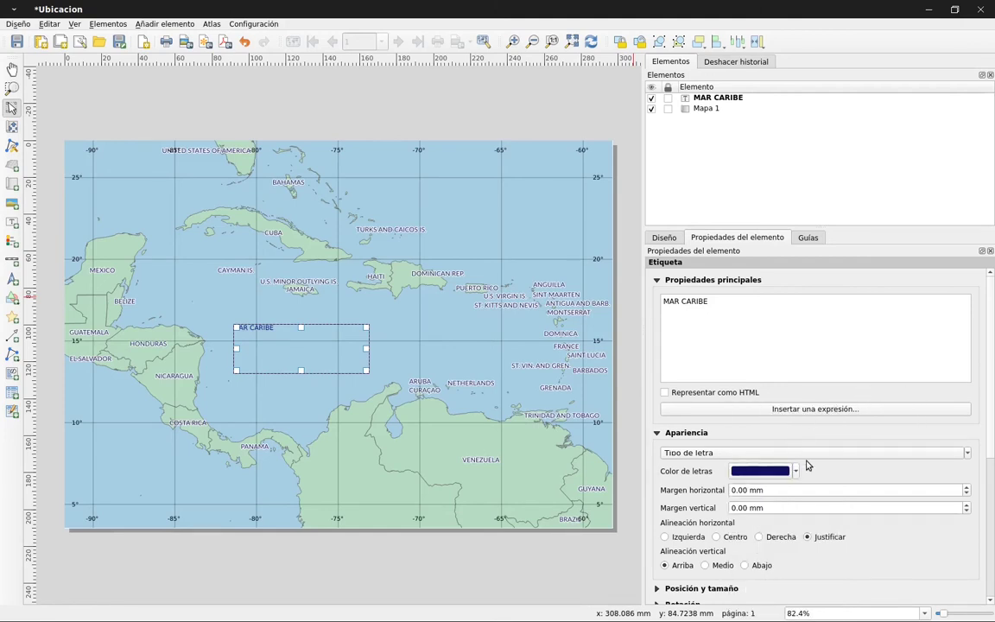
Set the MAR CARIBE label's font to DejaVu Sans Bold, size 25, and fit its box closely around the text
click(744, 453)
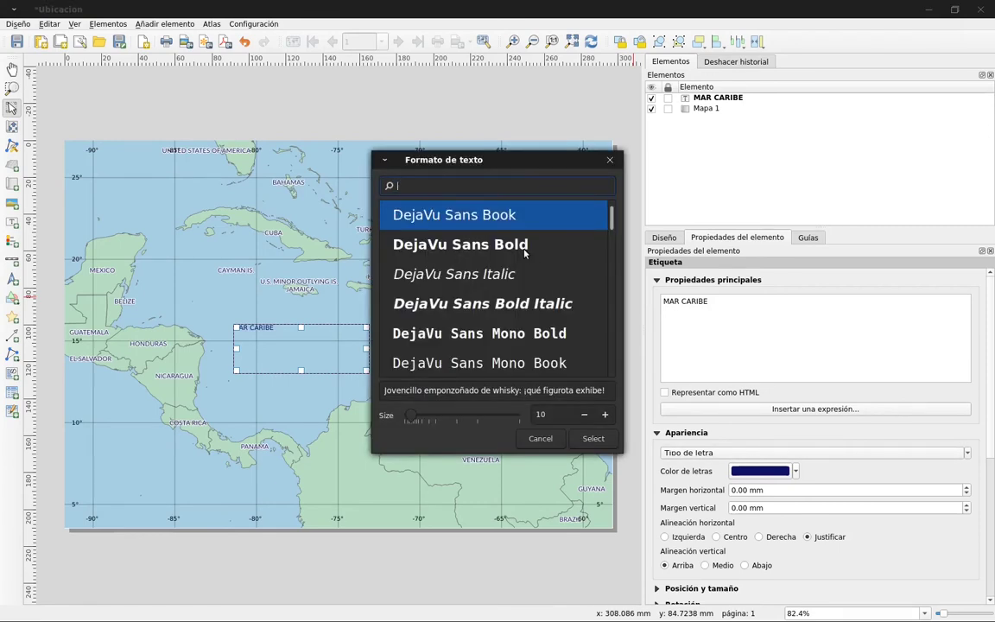
click(524, 246)
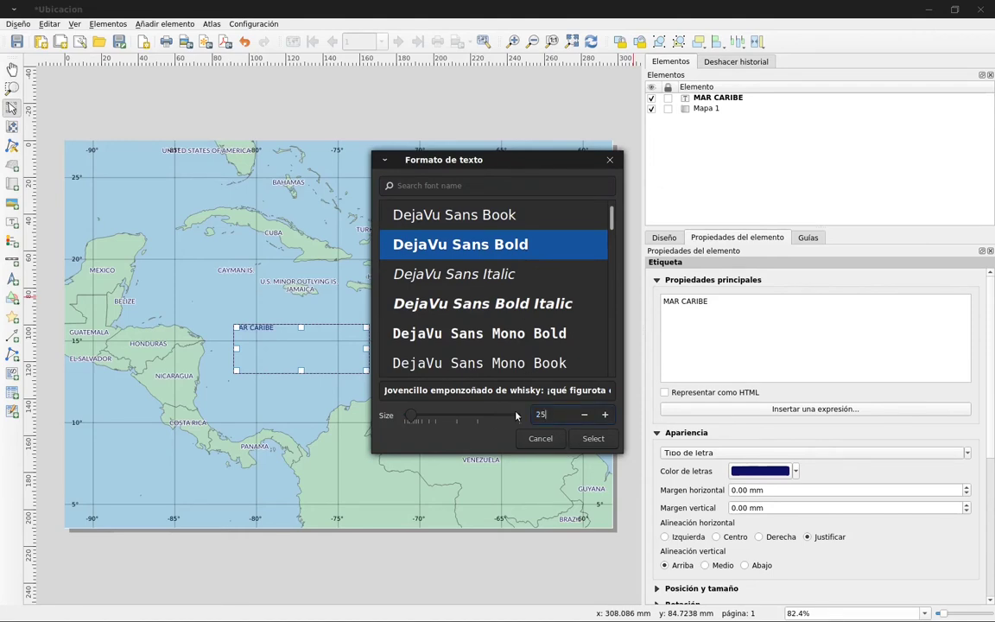
text(25)
click(594, 438)
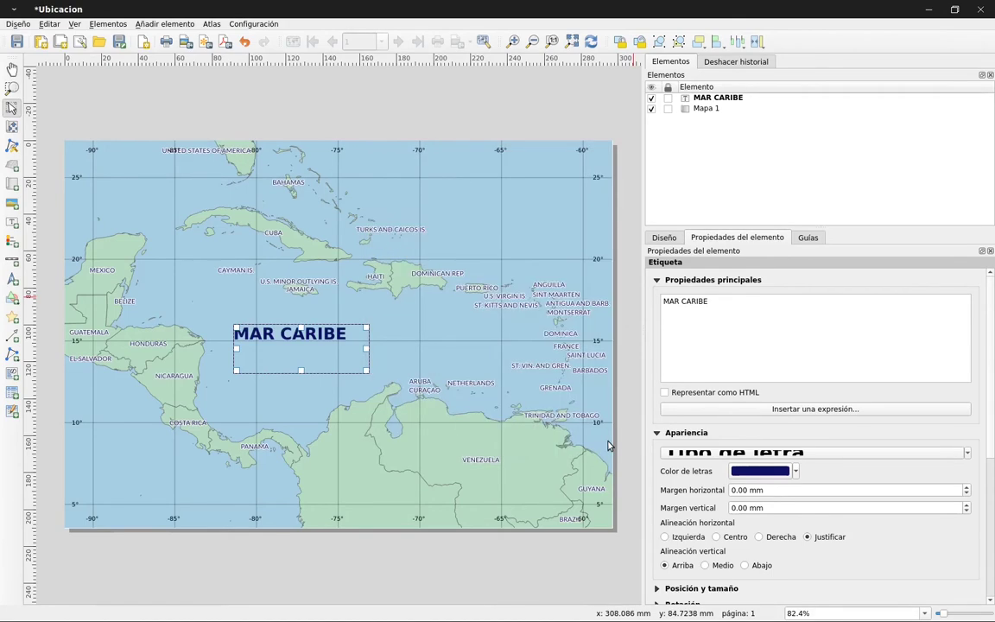
drag(366, 370, 358, 349)
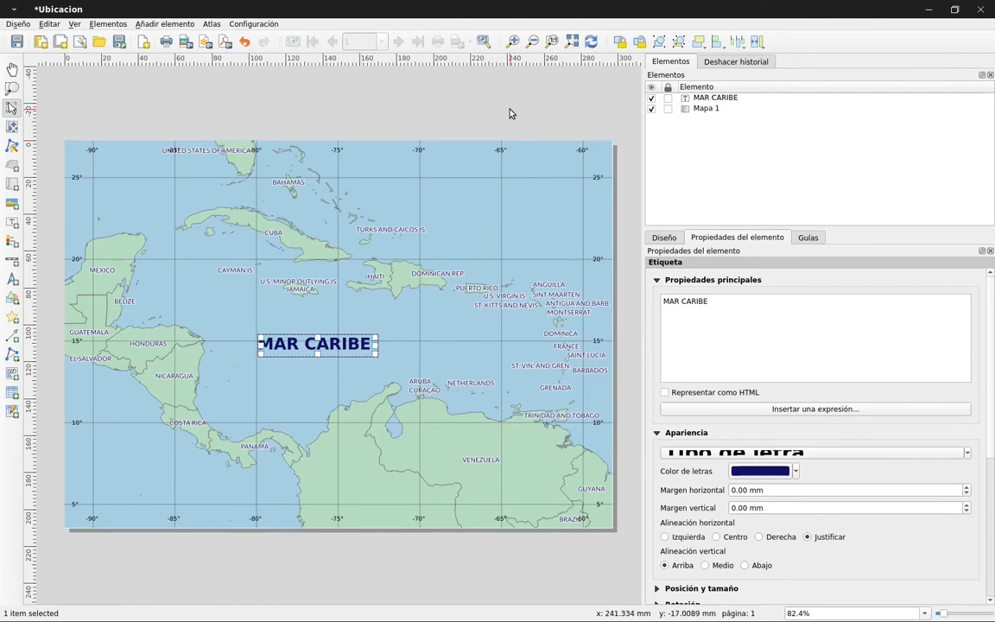
click(510, 113)
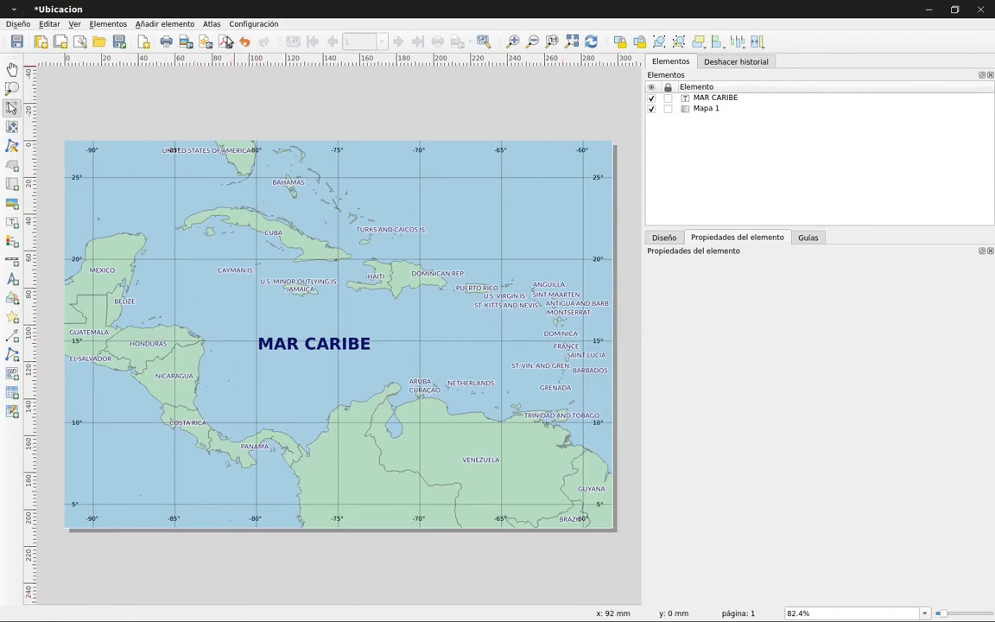
Export the layout to PDF with the default options, overwriting Ubicación.pdf in the MapaQgis folder
click(227, 44)
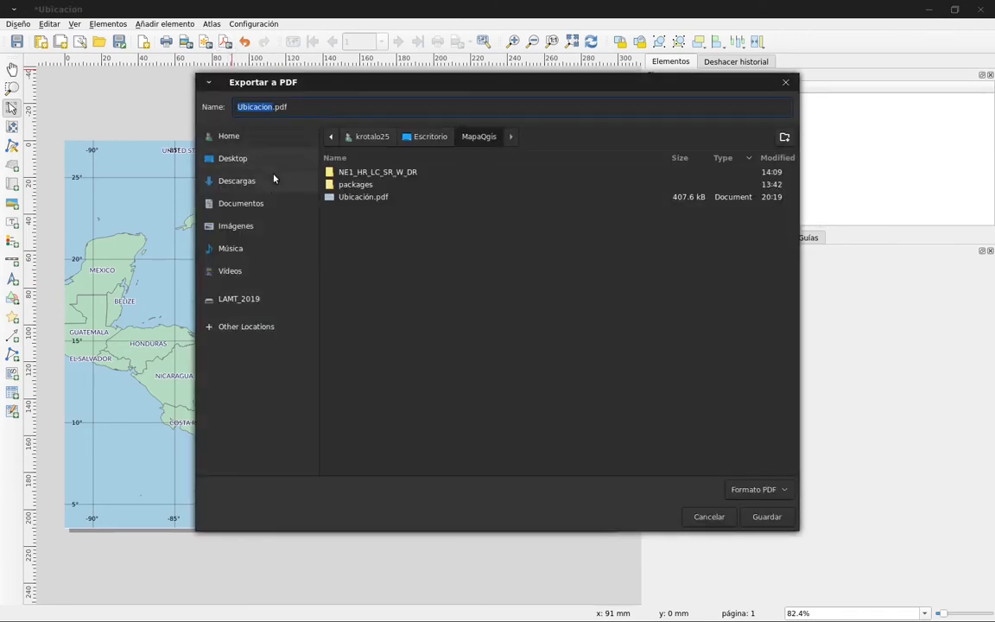
click(275, 109)
click(367, 199)
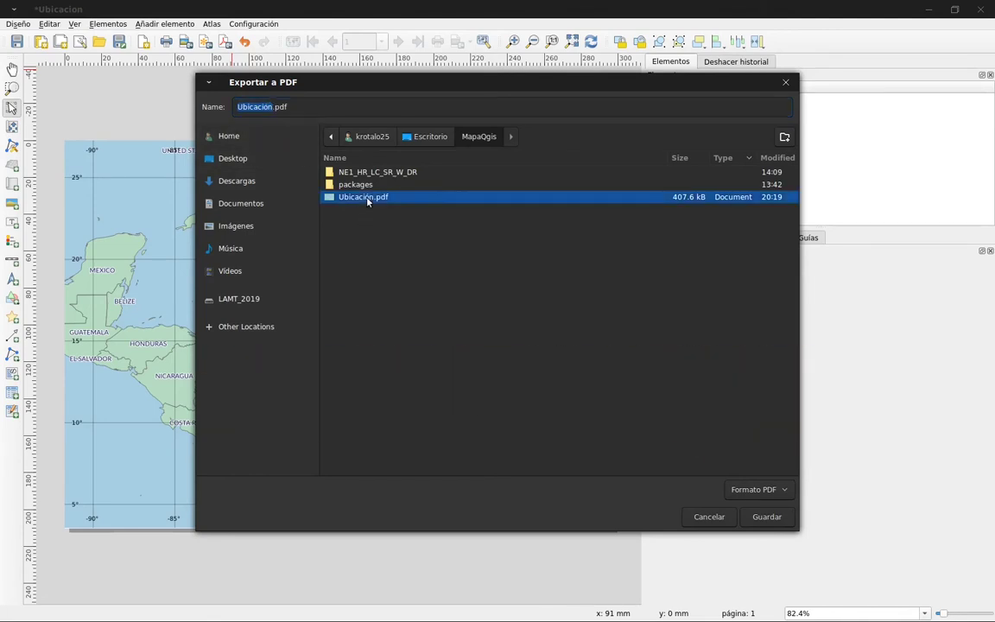
click(766, 516)
click(587, 363)
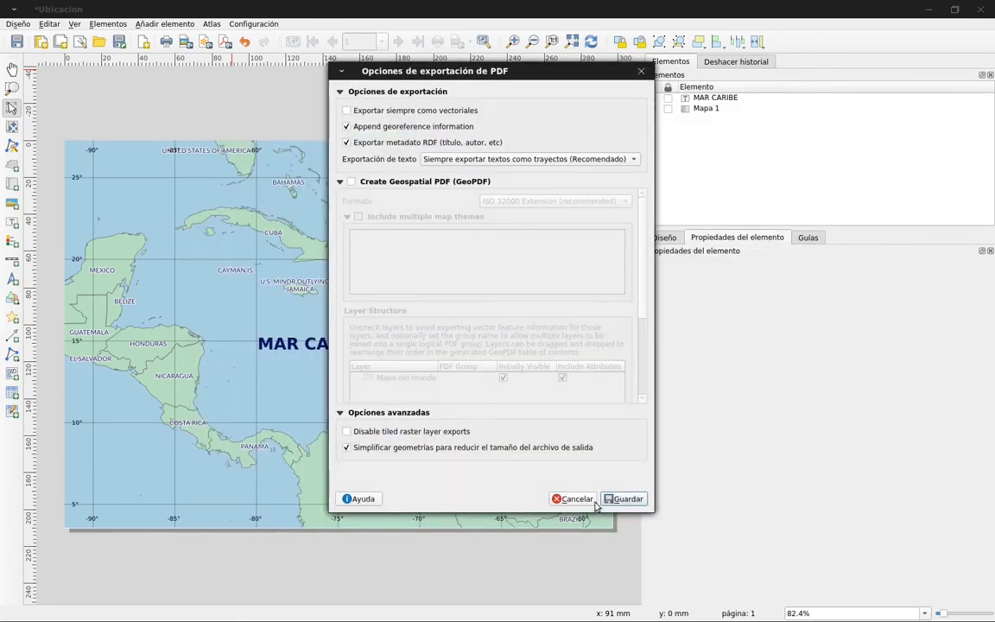
click(626, 498)
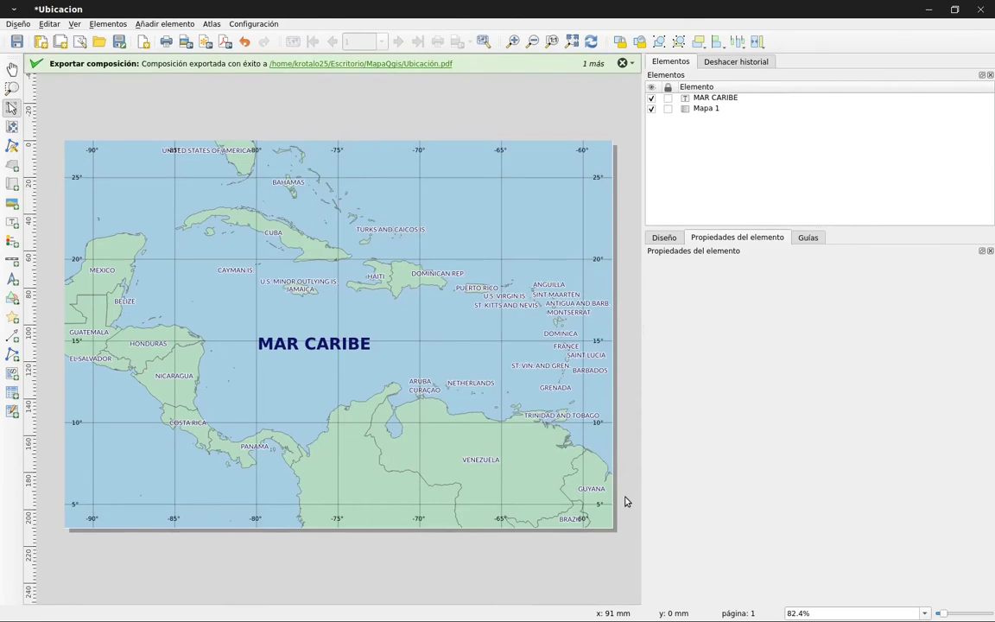
Open the exported Ubicación.pdf from its folder to check the map, and close the PDF viewer and the folder
click(434, 65)
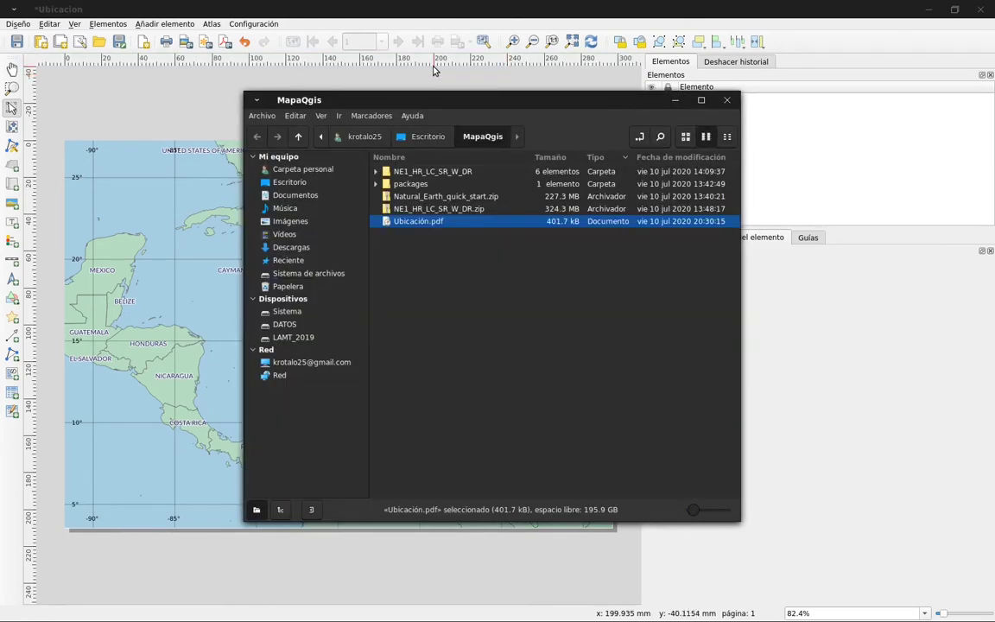
double_click(414, 223)
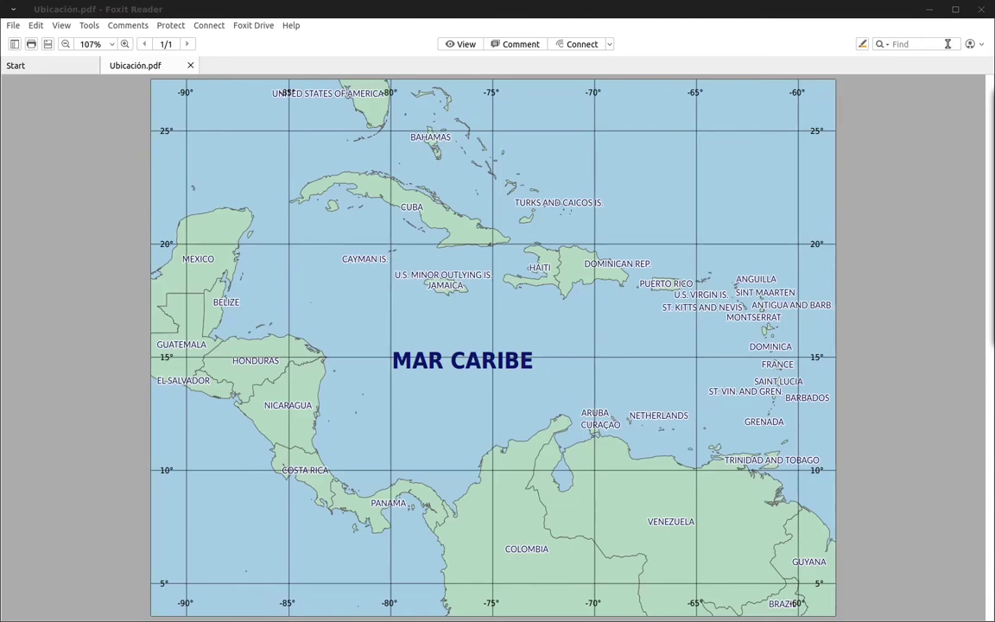
click(981, 8)
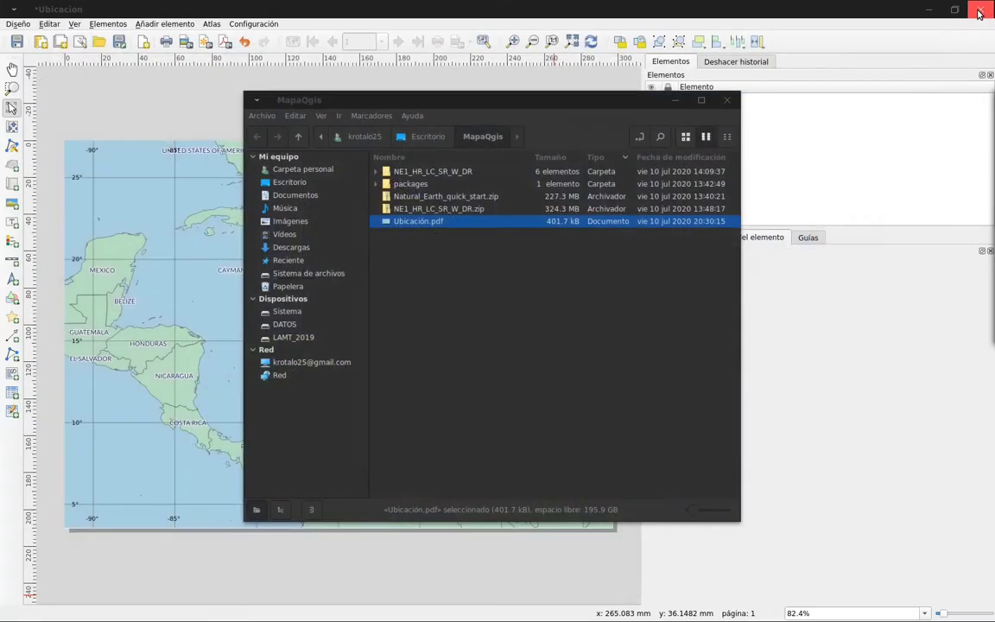
click(727, 100)
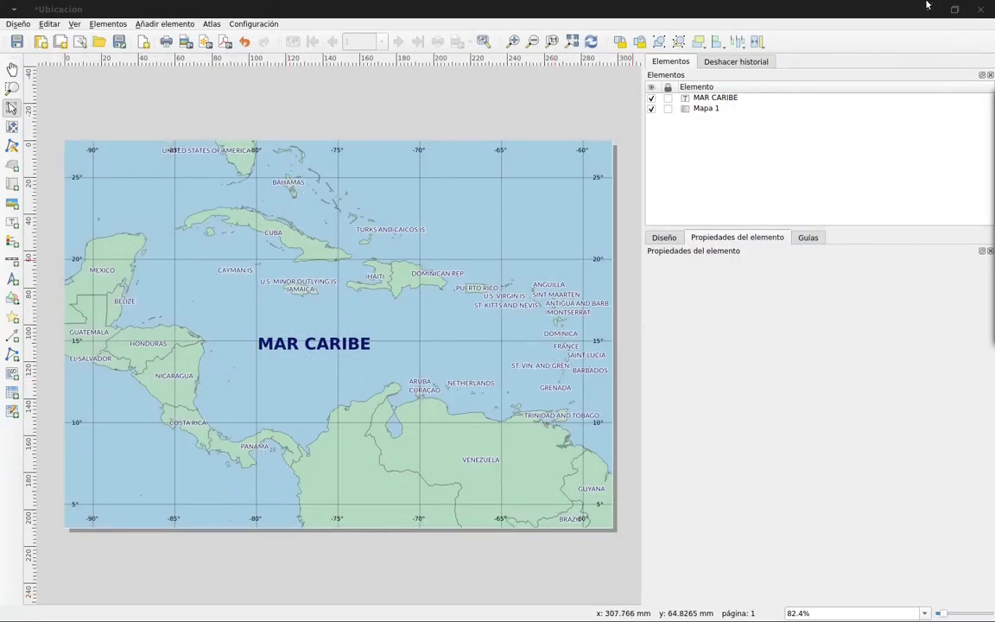
Switch to the web browser over the main QGIS project and open the Natural Earth site, naturalearthdata.com
key(alt+Tab)
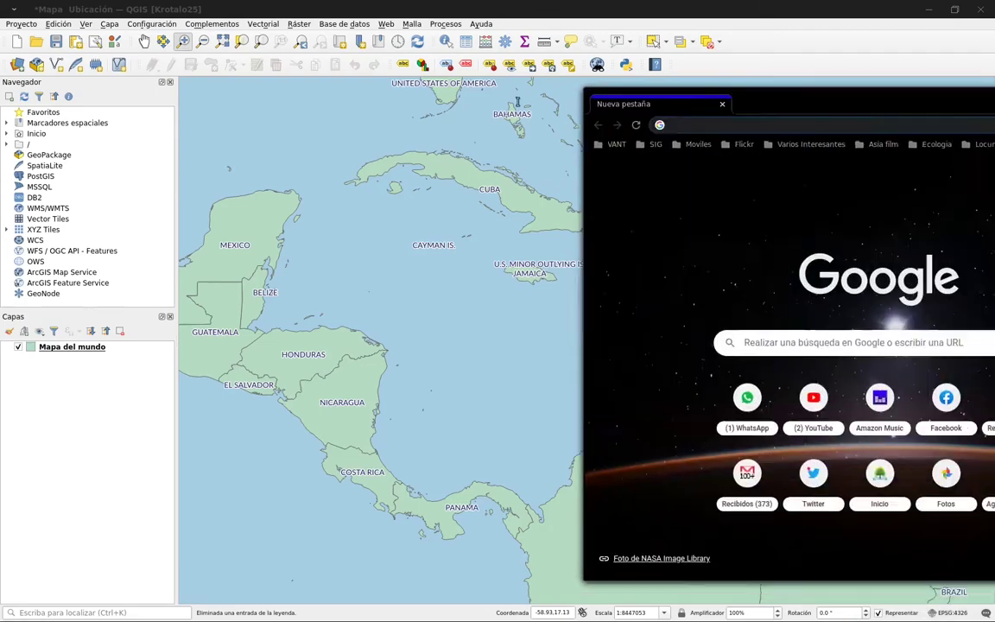
drag(620, 101, 208, 82)
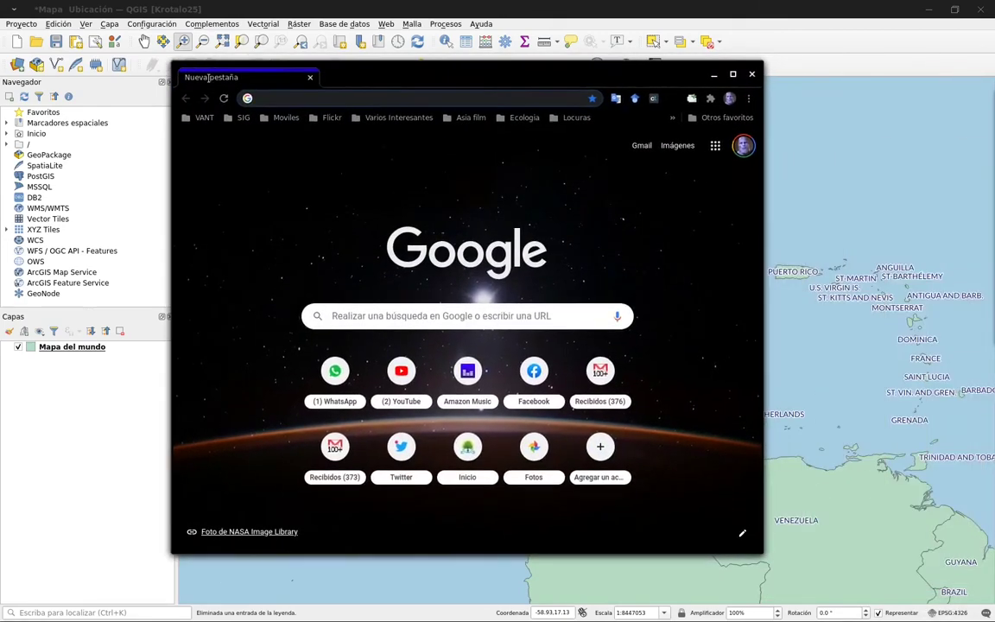
text(NATURAL)
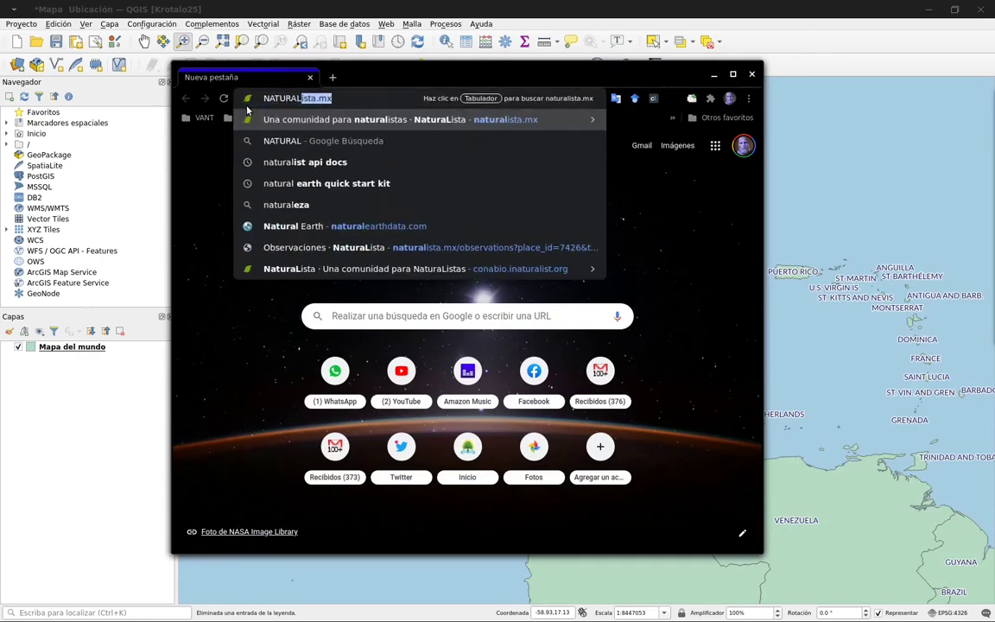
key(Down)
key(Down)
key(Down)
key(Down)
key(Down)
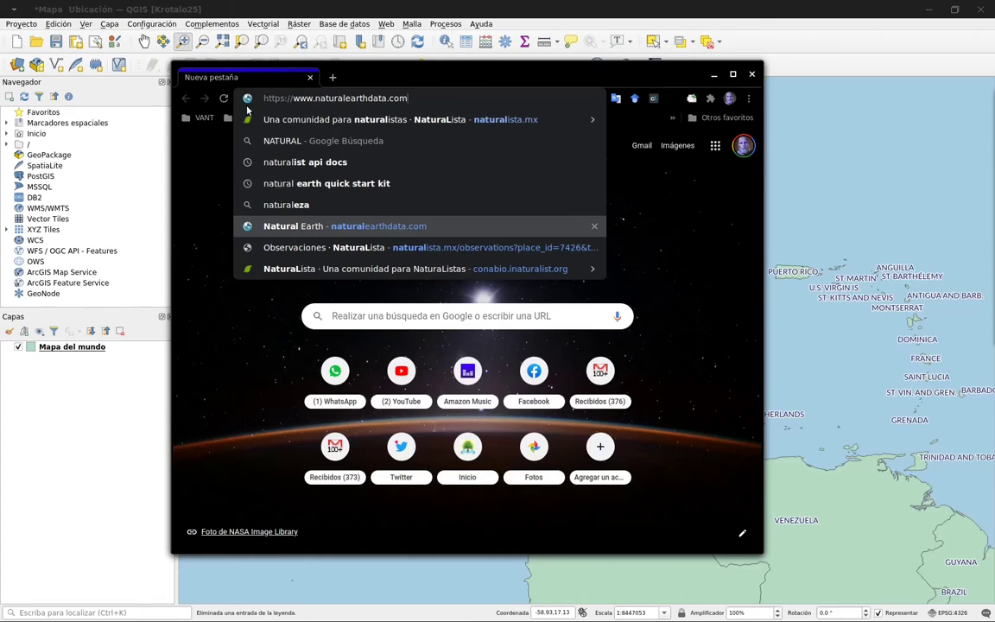
key(Return)
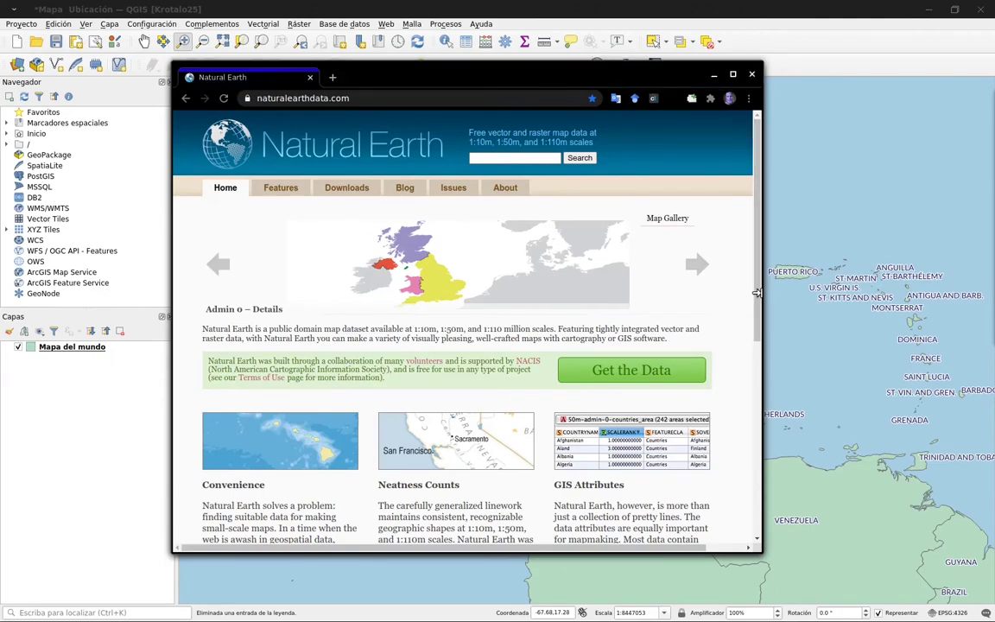
Widen the browser window, look through the Natural Earth home page and open the site's Downloads page
drag(763, 294, 794, 294)
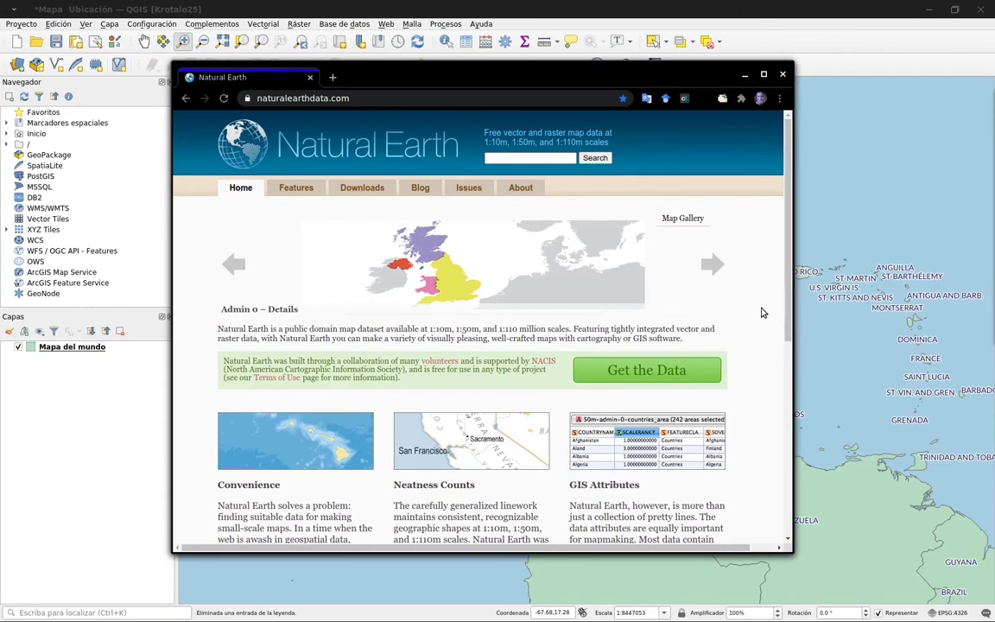
scroll(764, 313, down, 5)
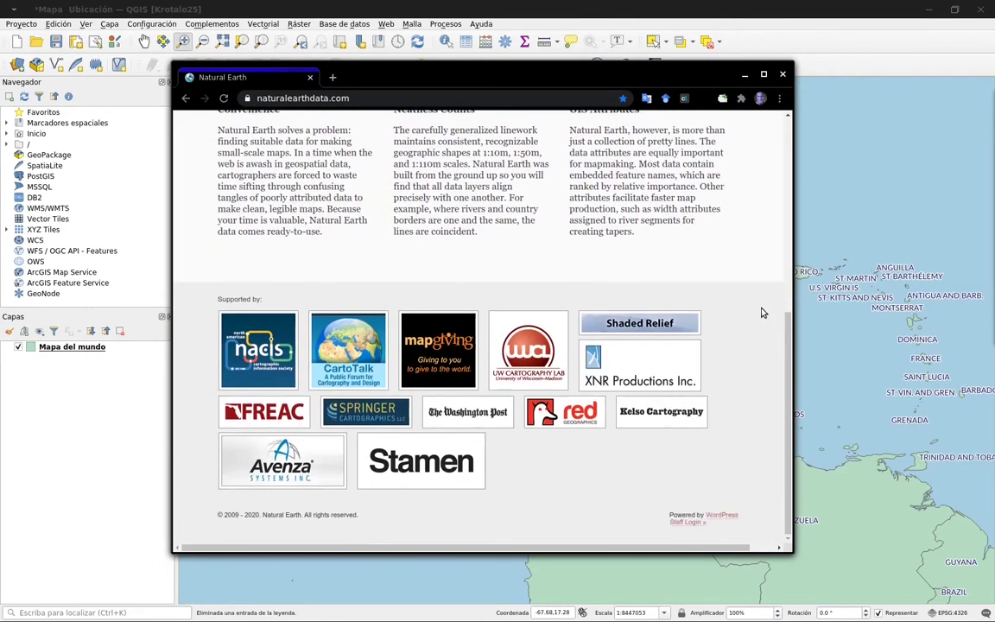
scroll(763, 312, up, 3)
scroll(762, 313, up, 1)
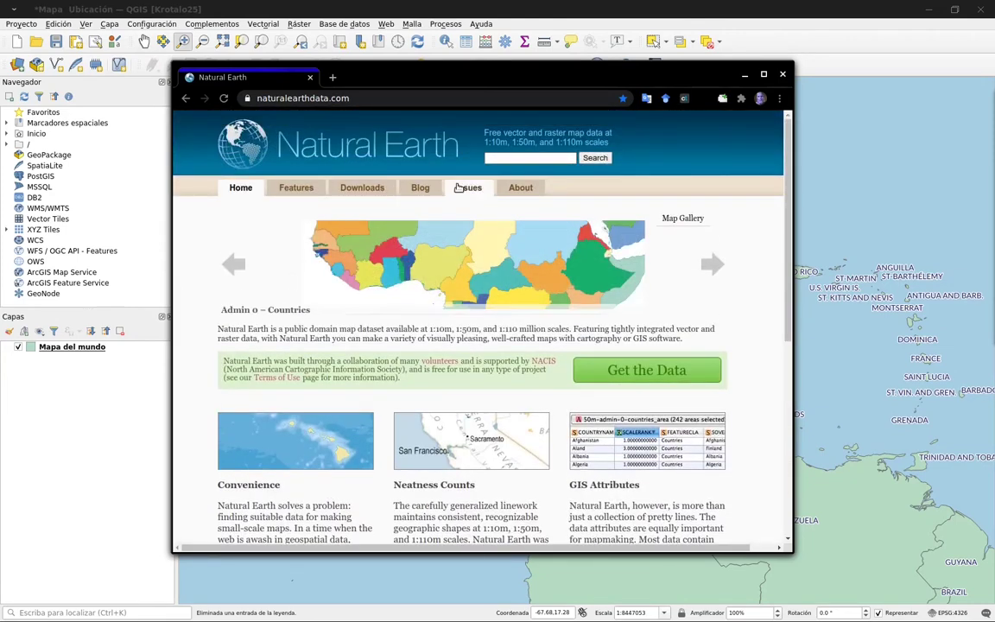
click(378, 193)
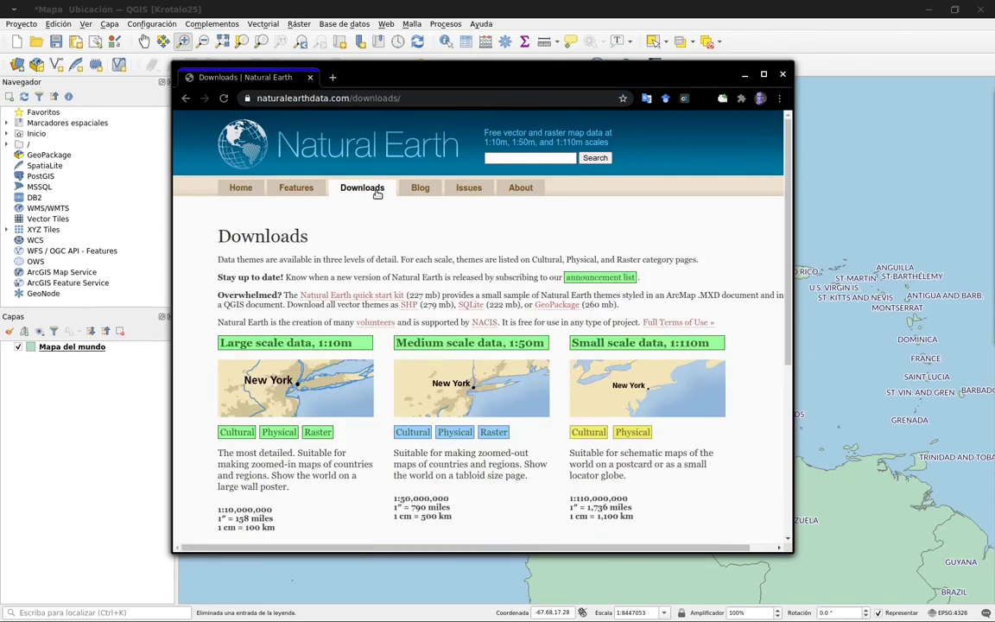
Start the Natural Earth quick start kit download, browse to the MapaQgis folder on the desktop as its destination, and cancel saving
click(360, 297)
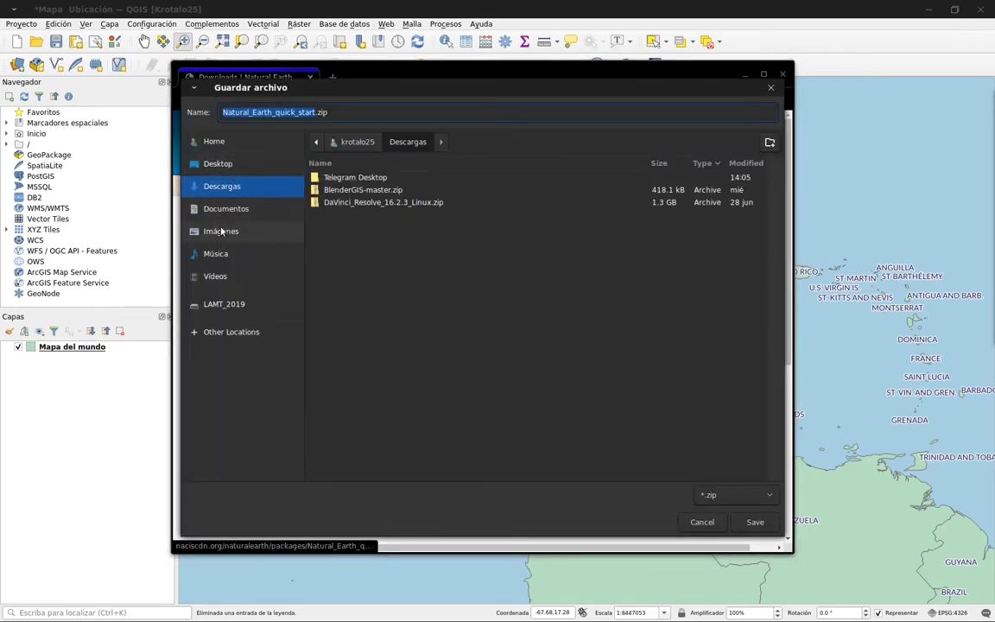
click(215, 163)
double_click(340, 177)
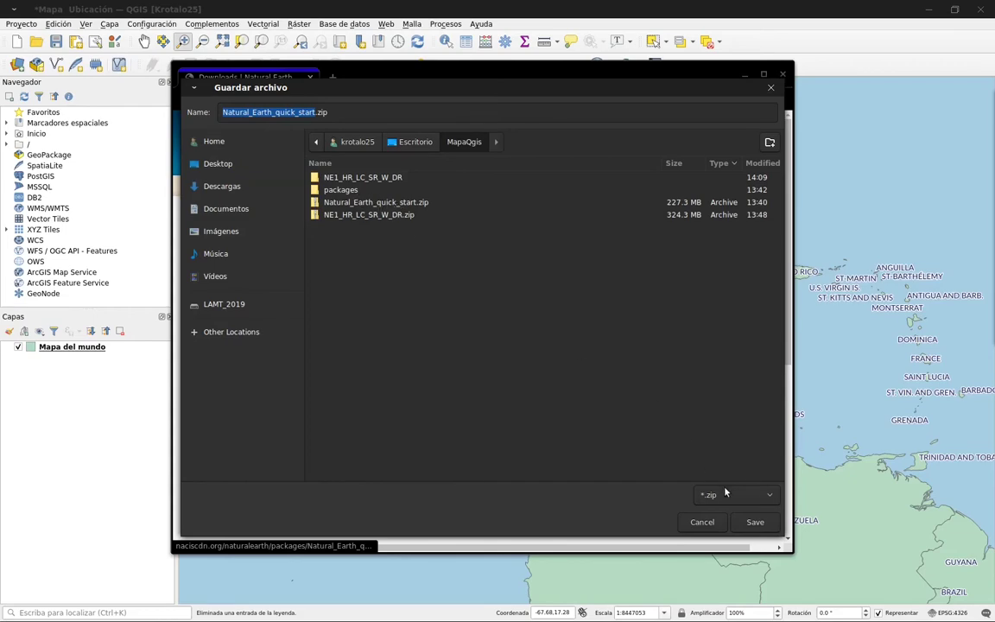
click(714, 522)
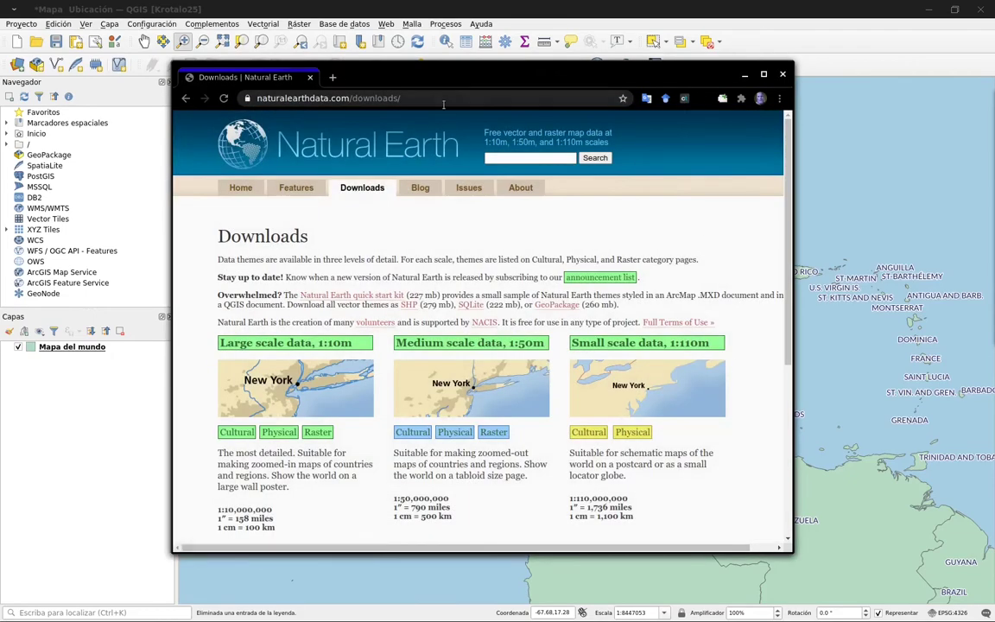
Open the Natural Earth 1 dataset page from the raster category of the large scale 1:10m data
scroll(385, 369, down, 3)
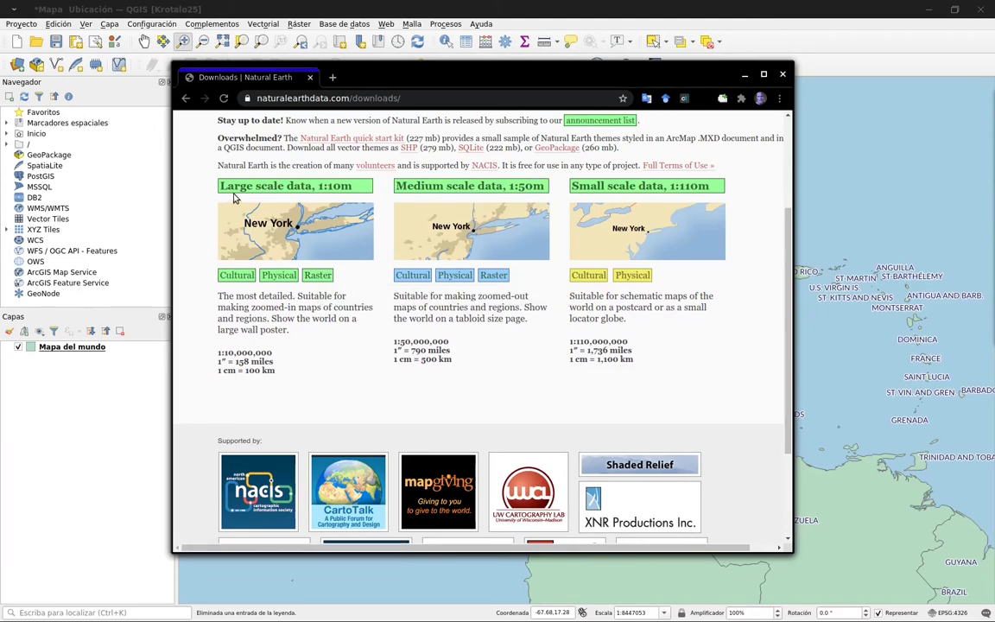
click(325, 278)
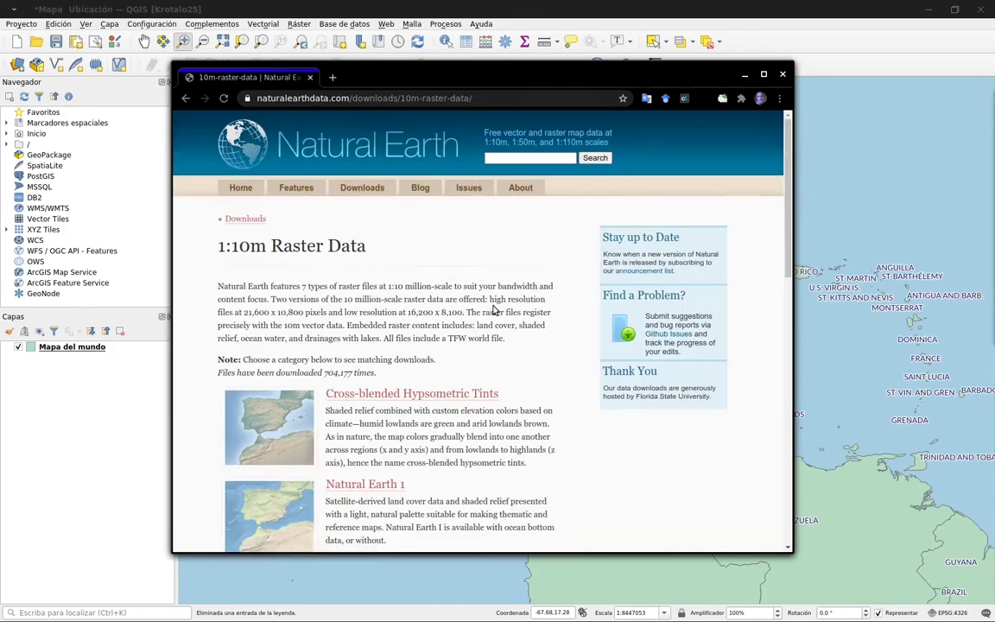
scroll(494, 308, down, 2)
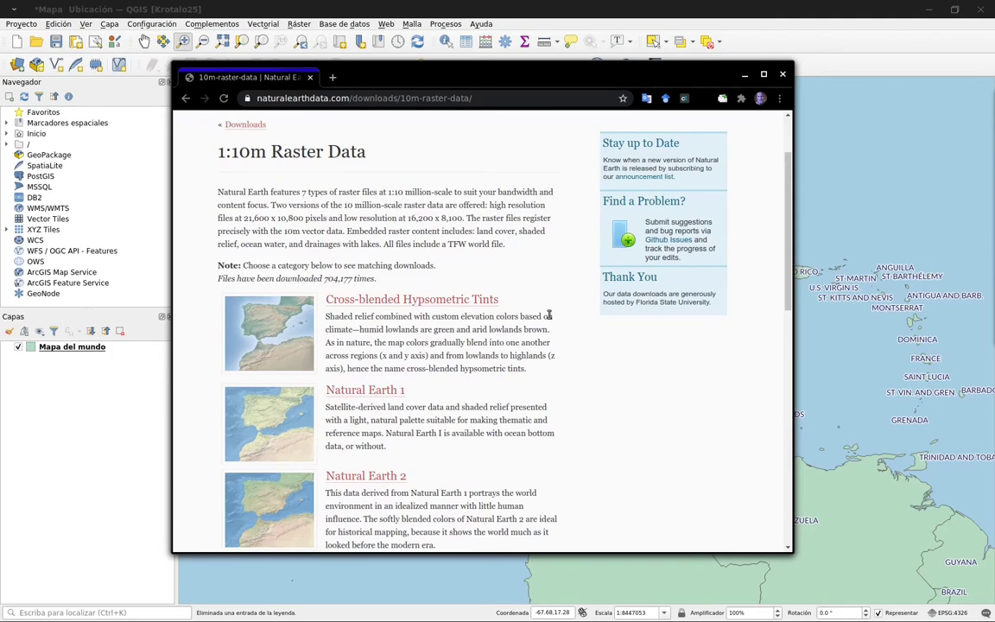
scroll(548, 316, down, 2)
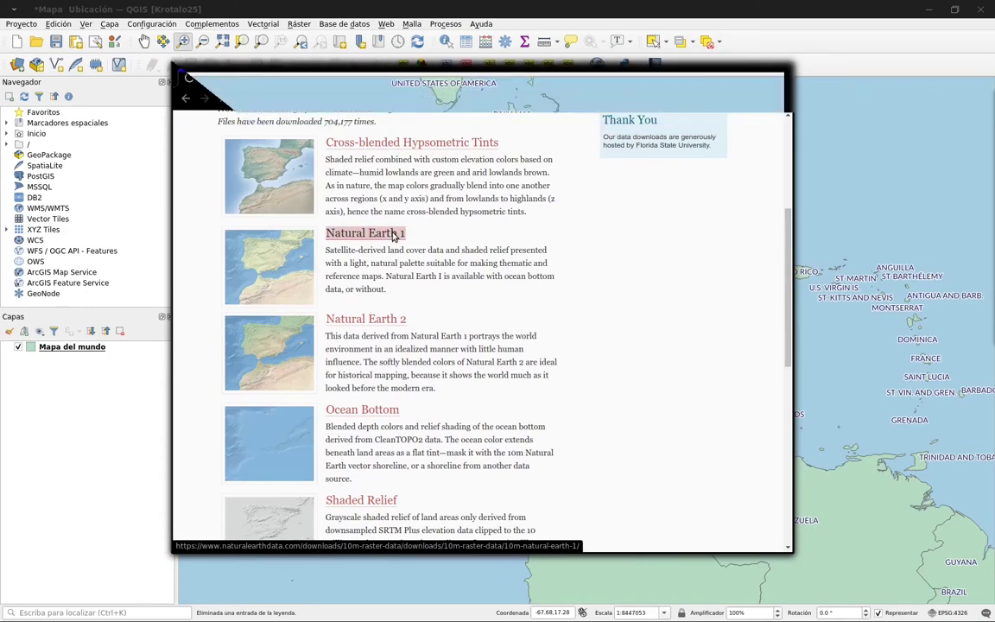
click(393, 234)
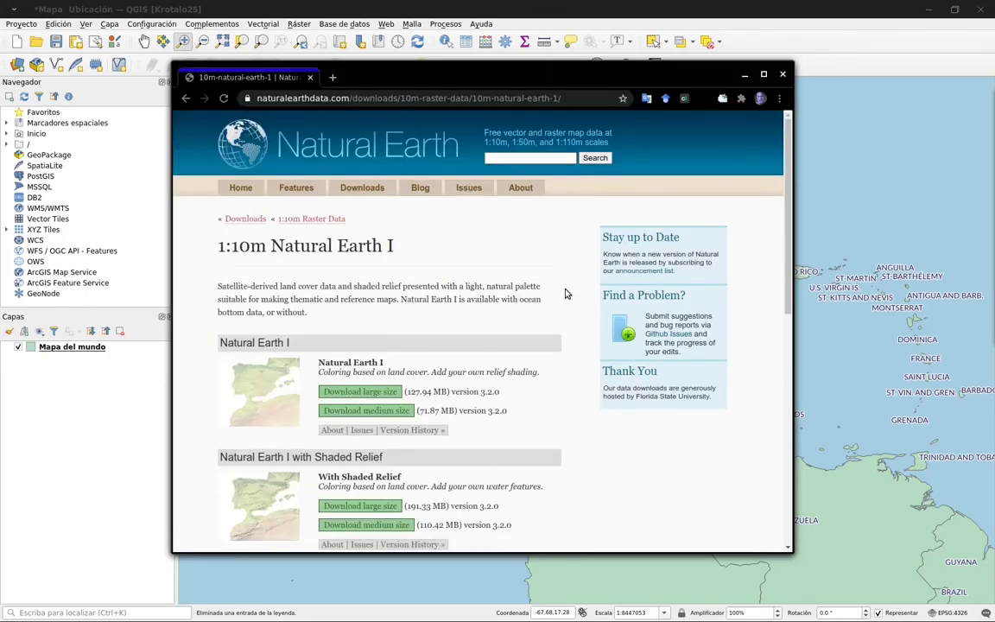
Start the large-size download of Natural Earth I with Shaded Relief, Water, and Drainages, browse to the MapaQgis folder, and cancel saving
scroll(566, 293, down, 8)
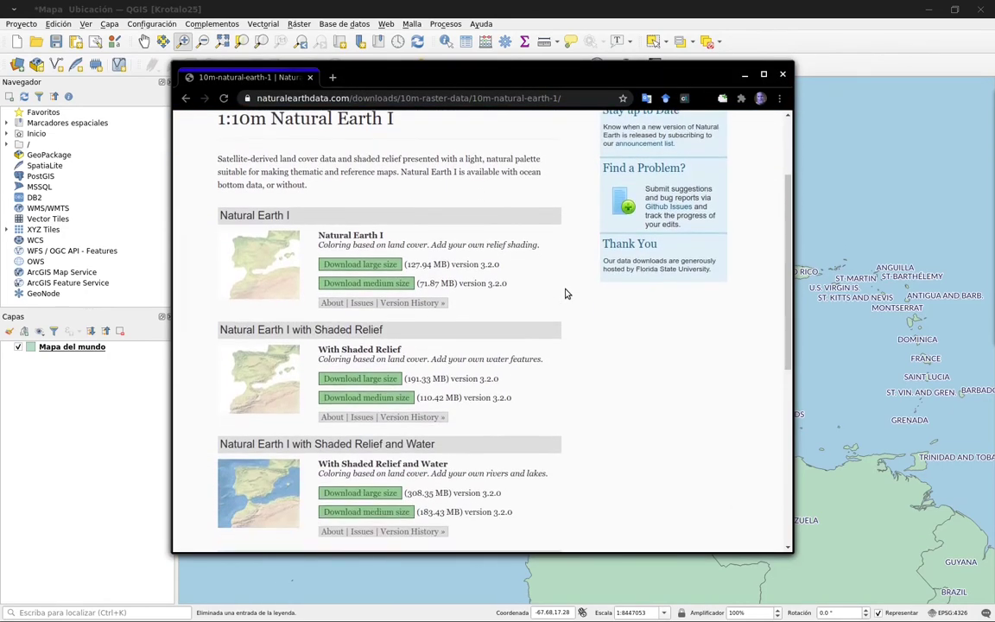
scroll(565, 293, down, 1)
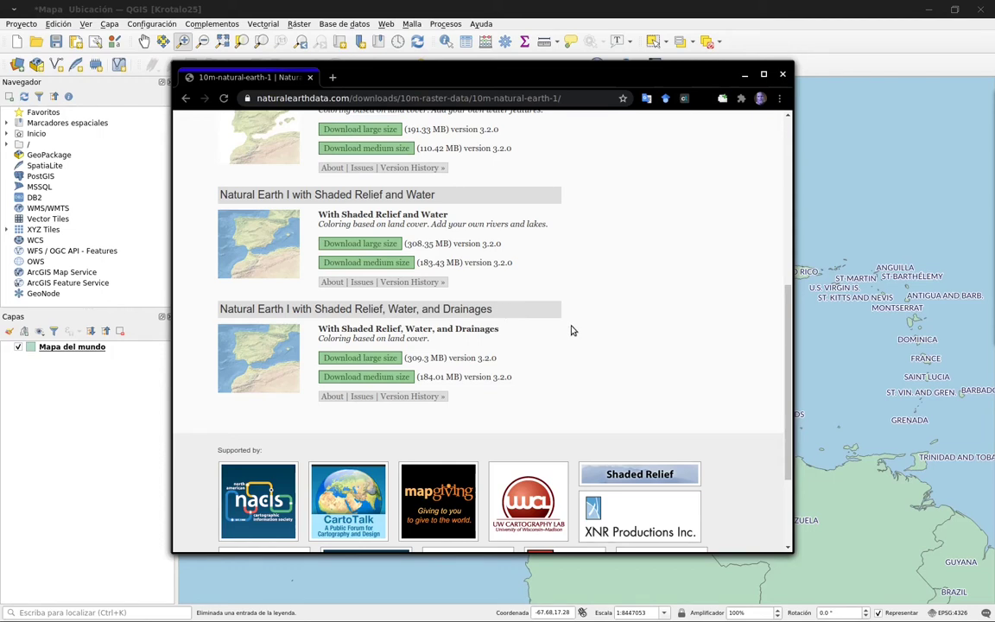
click(387, 359)
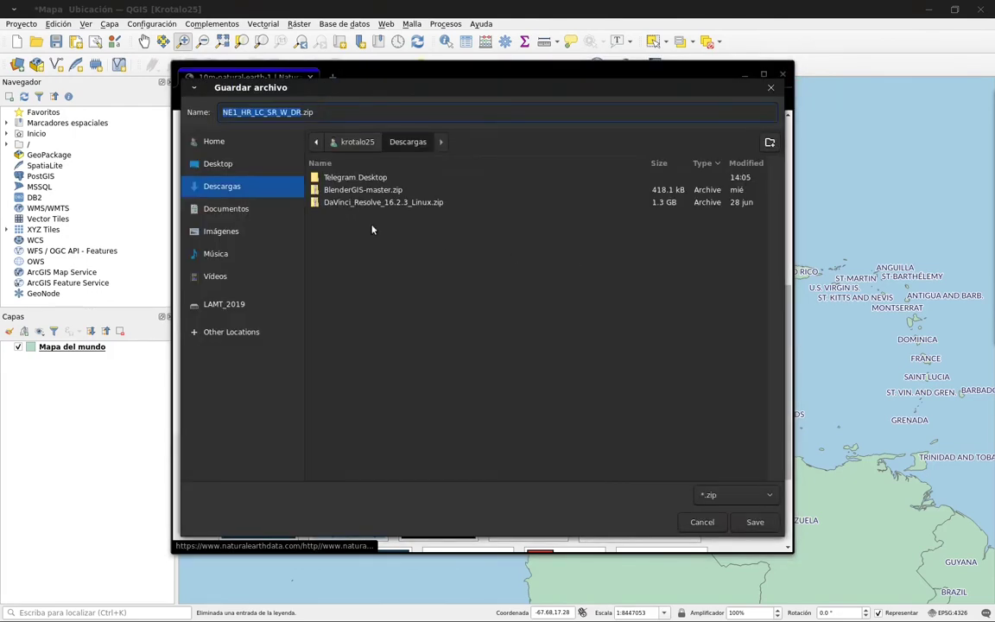
click(235, 163)
double_click(334, 177)
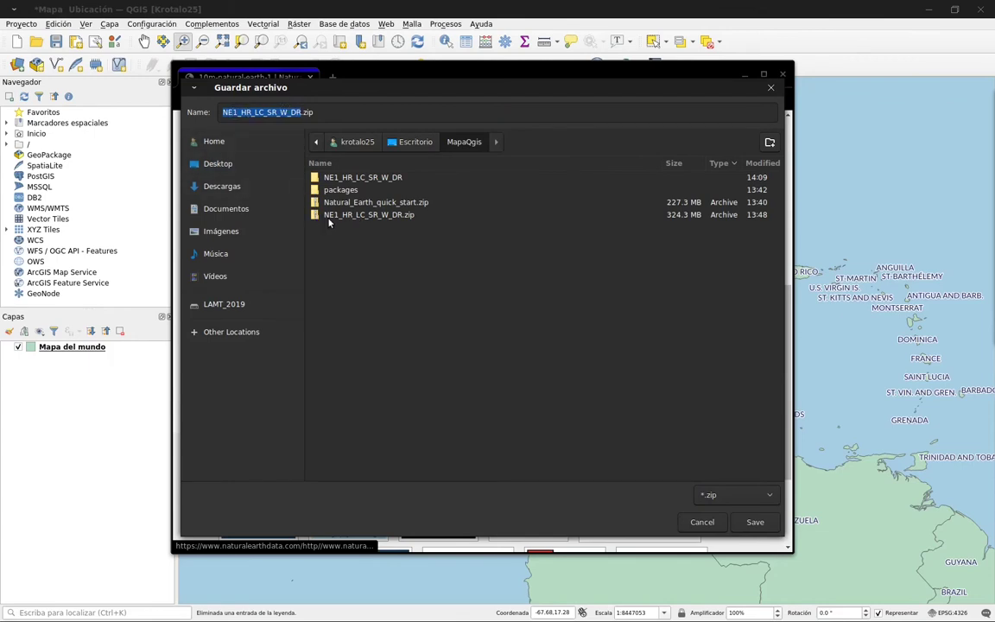
click(702, 521)
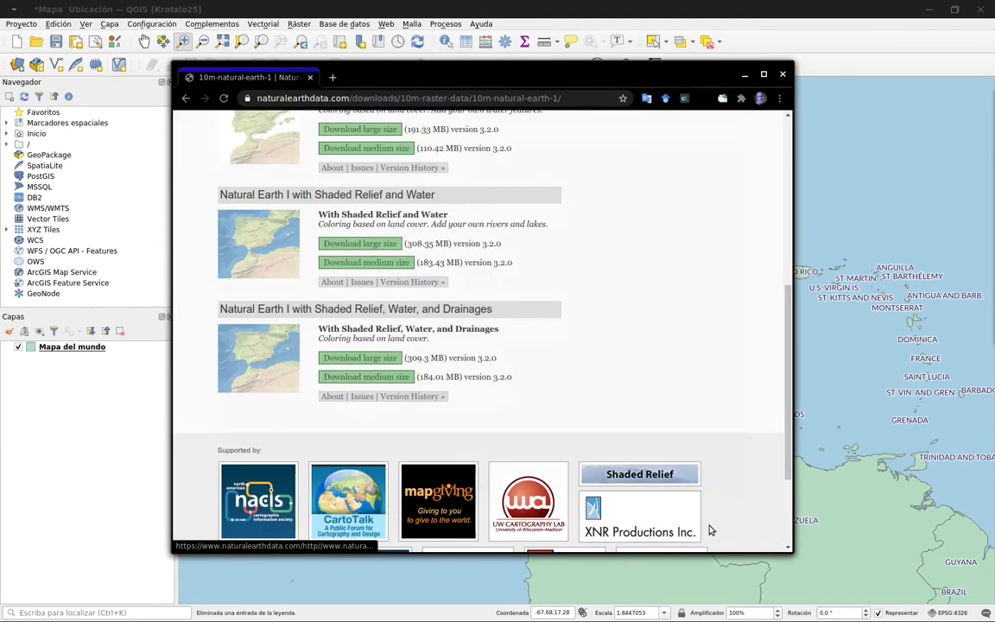
Minimize the browser and open the MapaQgis folder from the desktop folder in the file manager
click(744, 81)
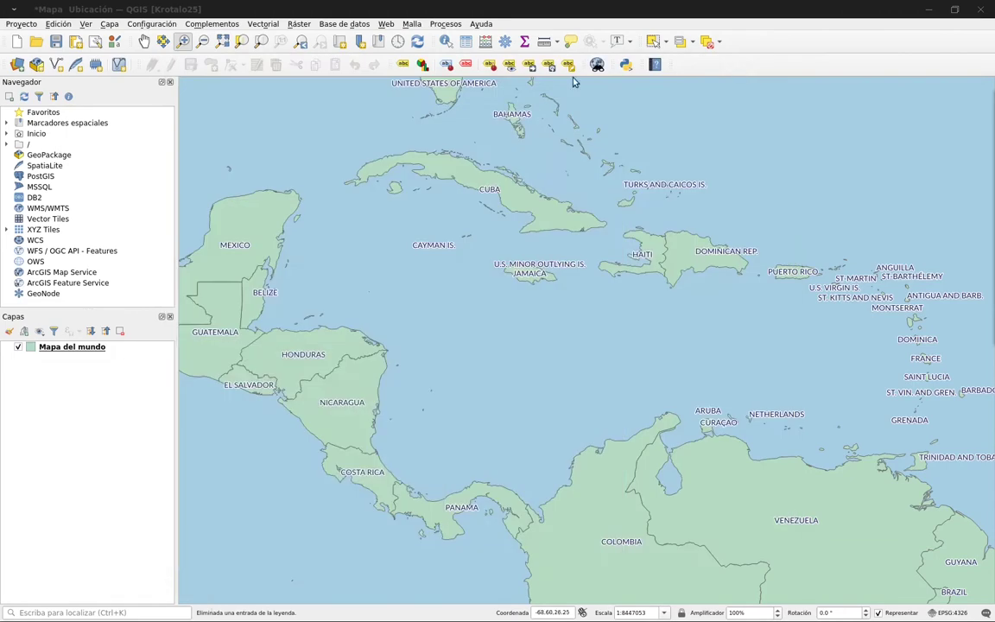
mouse_move(62, 614)
click(31, 612)
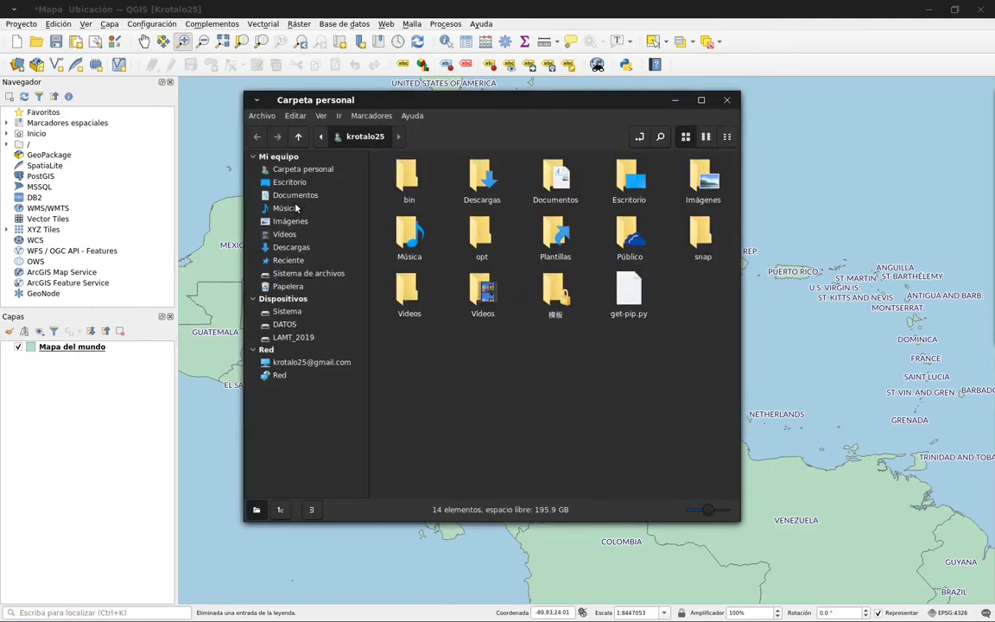
click(290, 182)
double_click(407, 178)
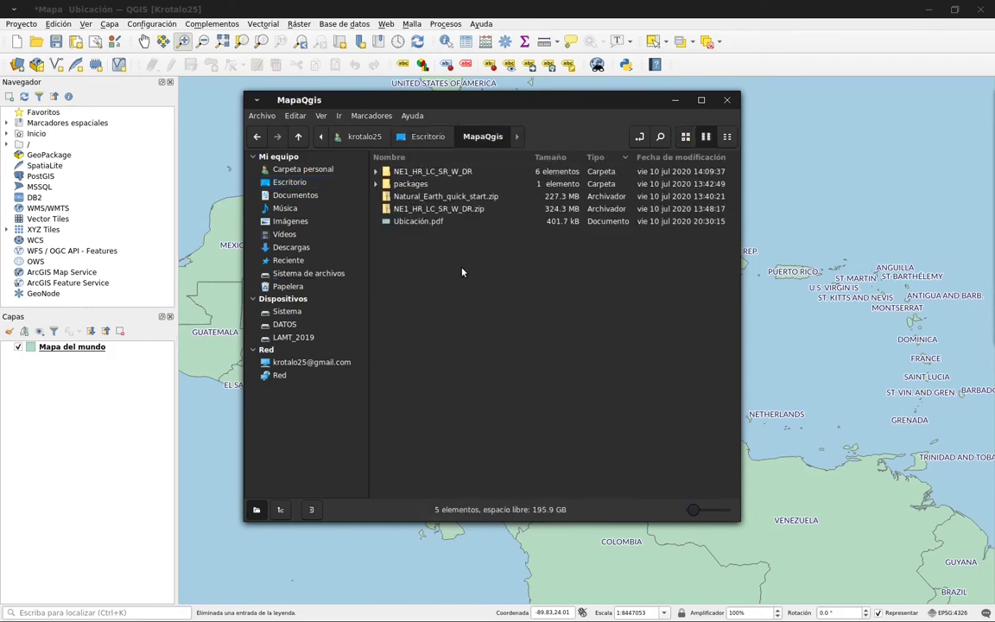
Expand the packages folder and its Natural_Earth_quick_start subfolder, and widen the name column to read the full file names
click(442, 198)
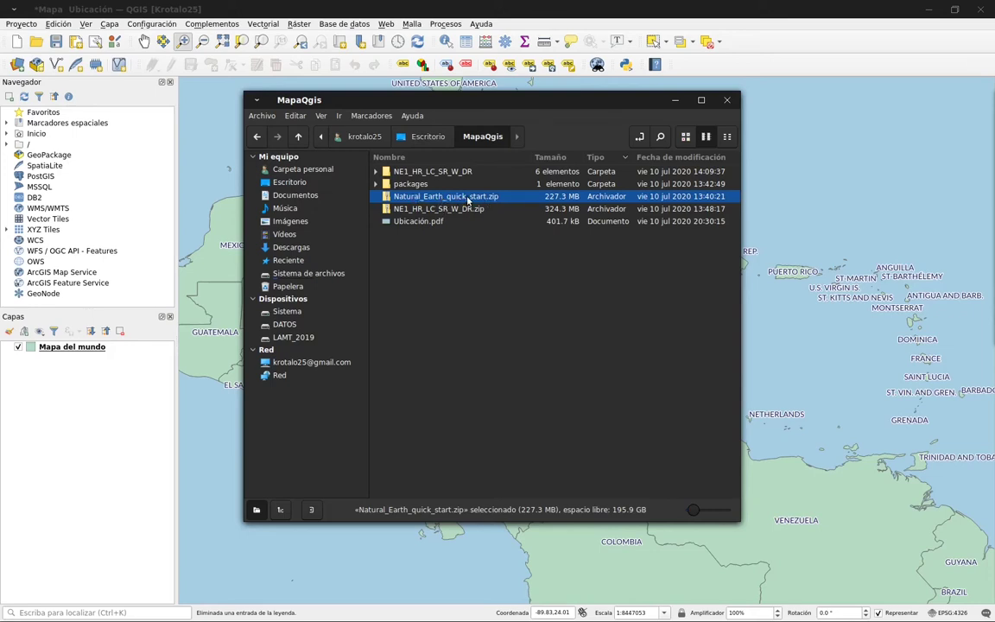
click(409, 185)
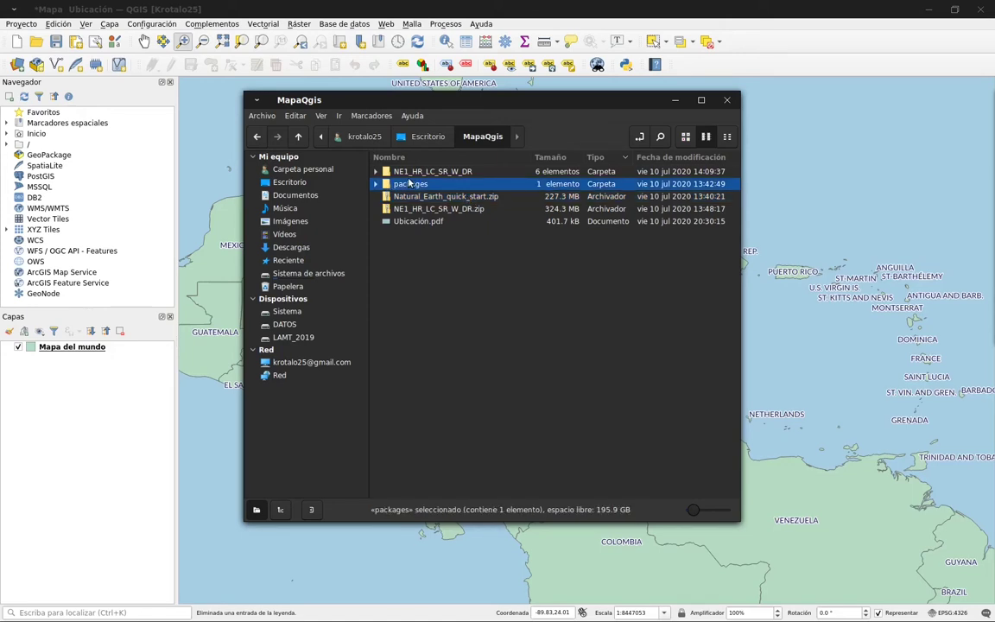
click(375, 185)
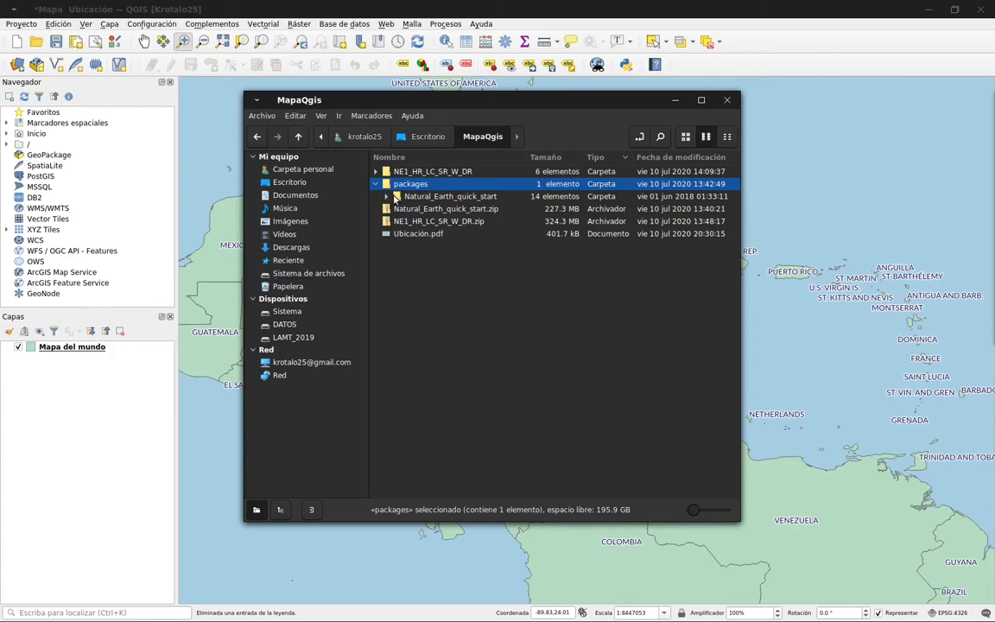
click(449, 197)
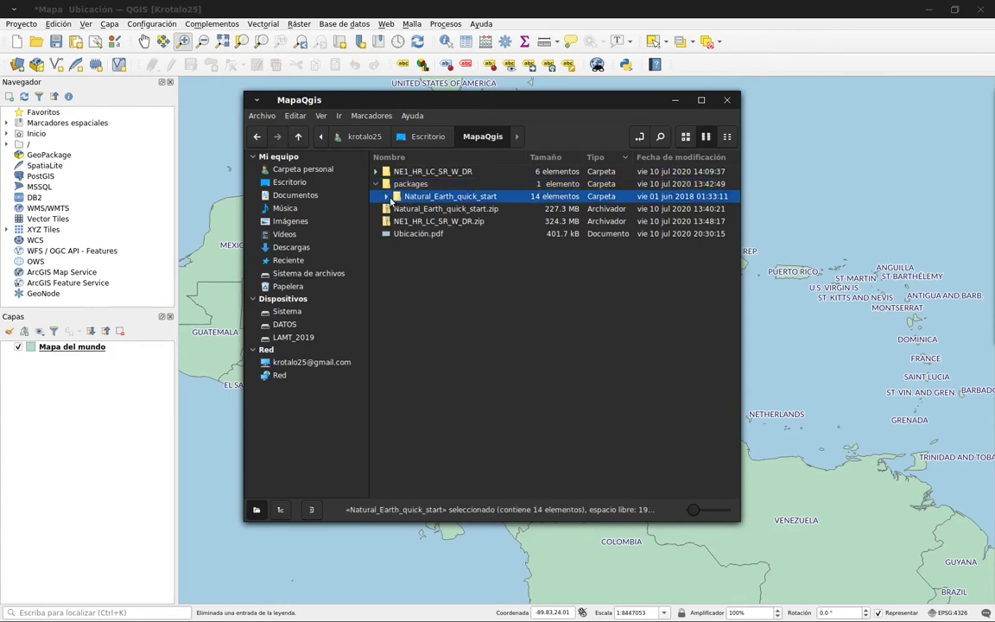
click(387, 197)
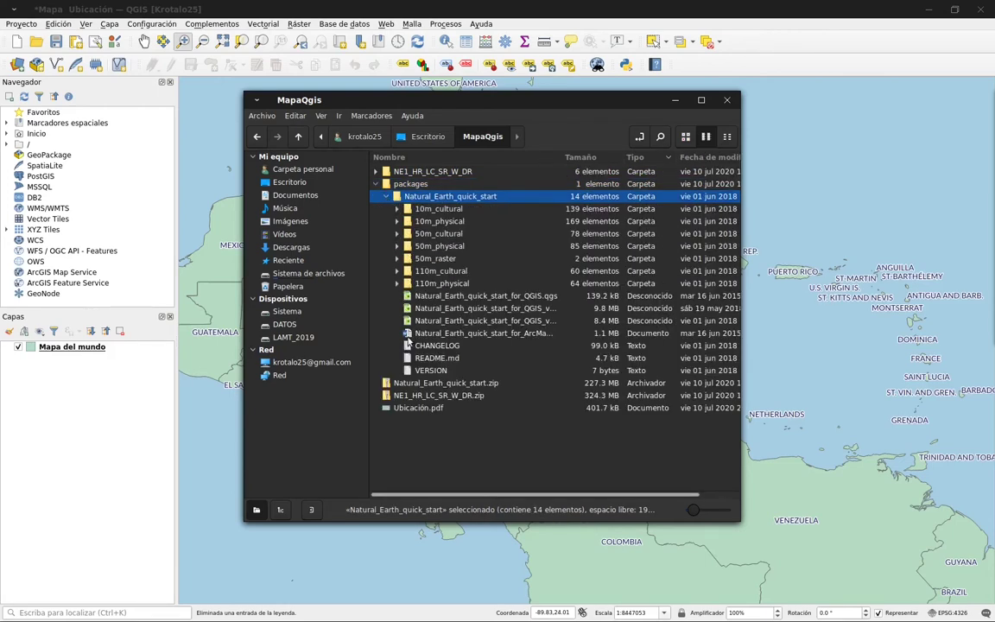
drag(561, 160, 603, 160)
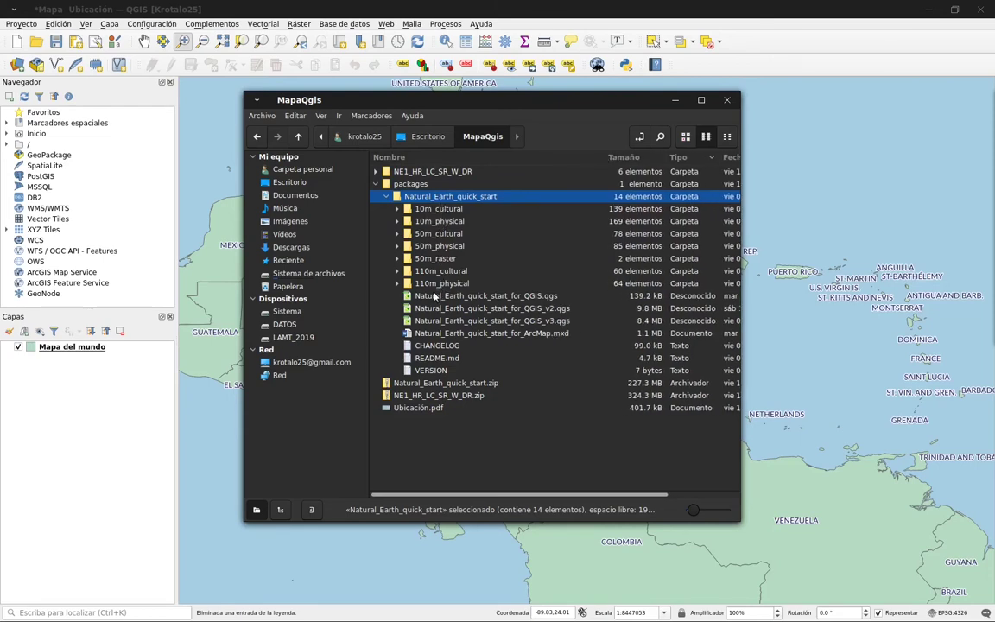
Examine the quick start project files for QGIS, including the v2 and v3 .qgs versions, and close the file manager
click(509, 298)
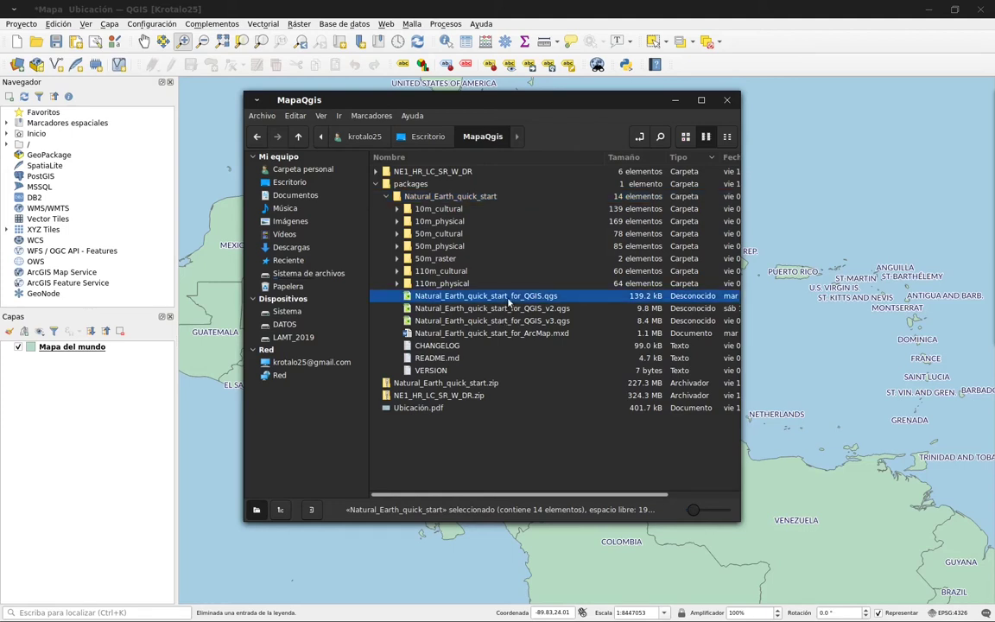
click(513, 308)
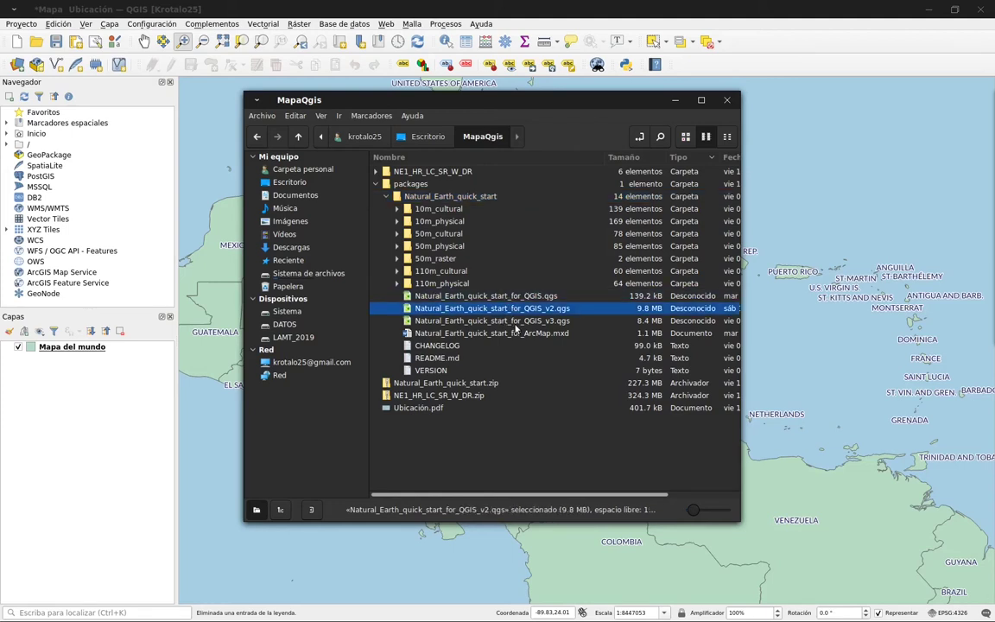
click(516, 323)
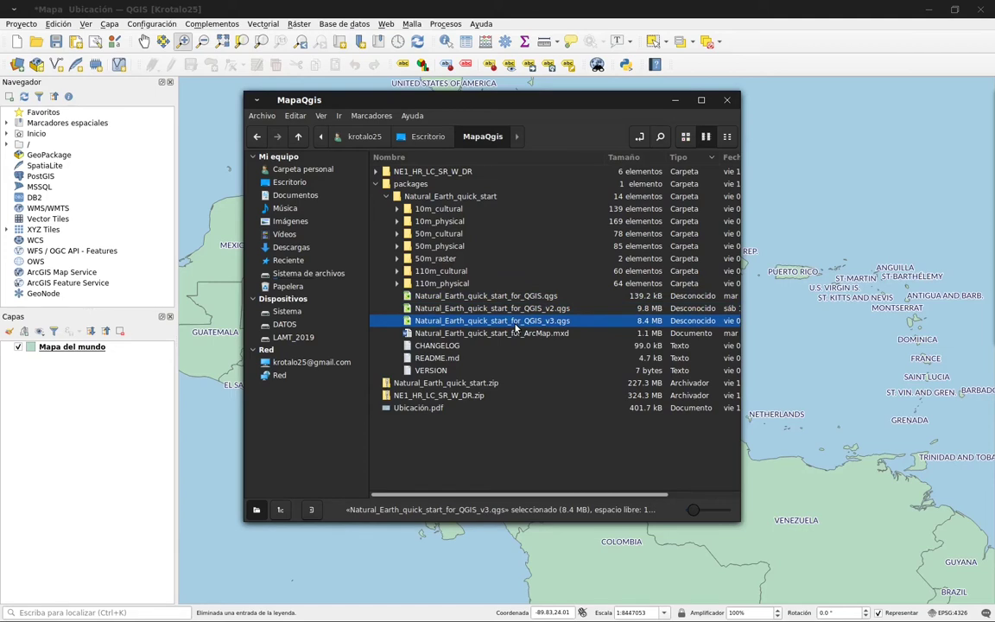
click(534, 310)
click(546, 323)
click(730, 101)
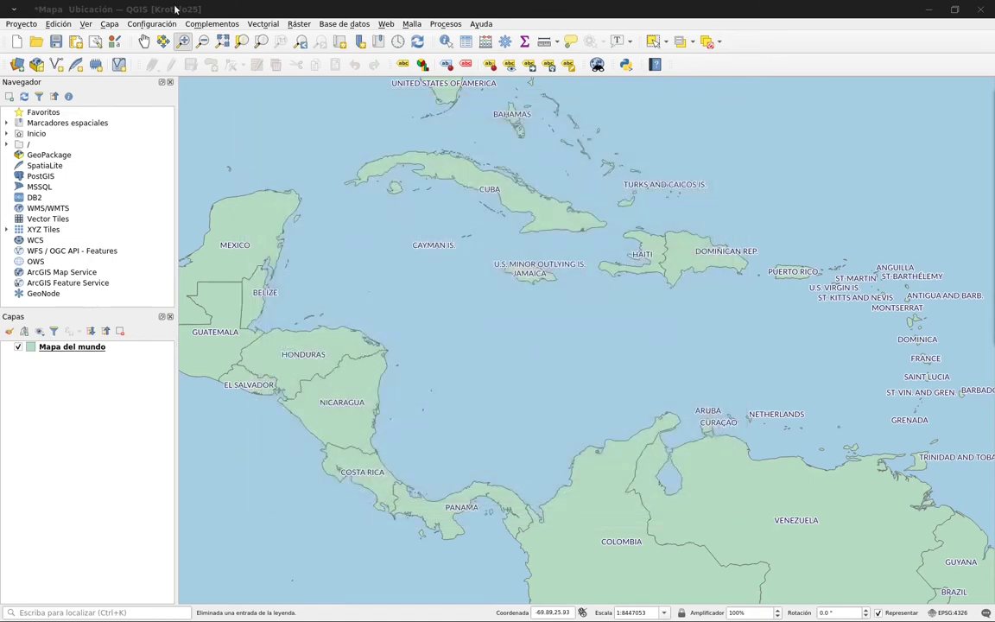
Start a new QGIS project, saving the current one as Mapa Ubicación in the MapaQgis folder on the desktop
click(20, 43)
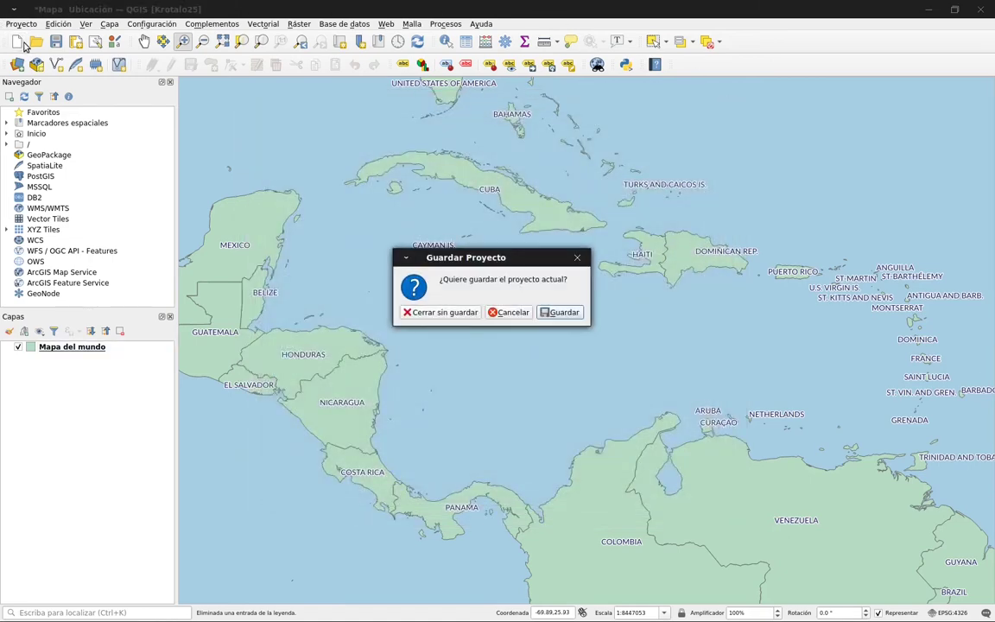
click(559, 312)
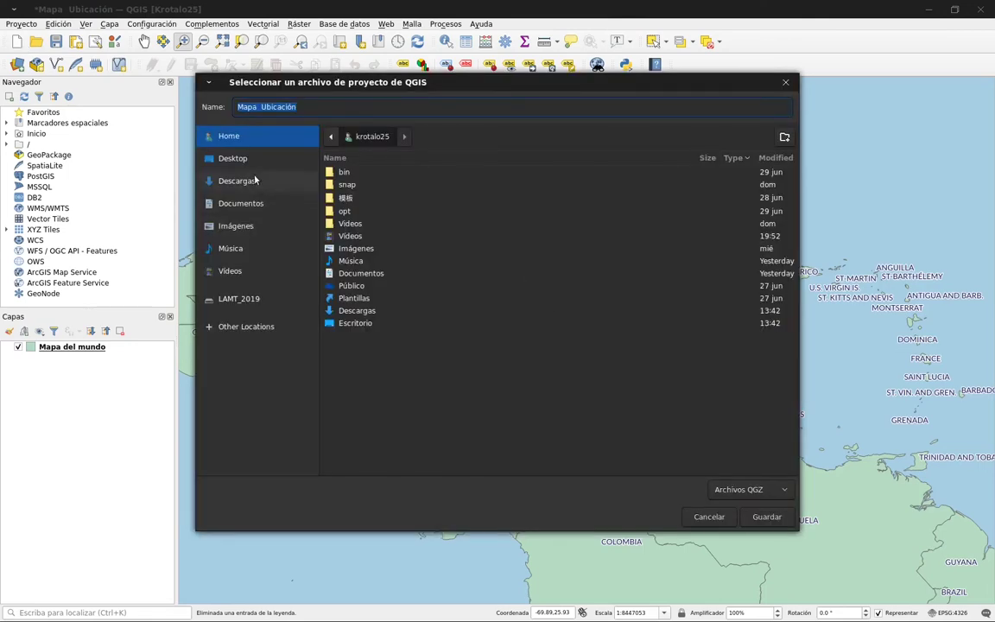
click(246, 159)
double_click(366, 171)
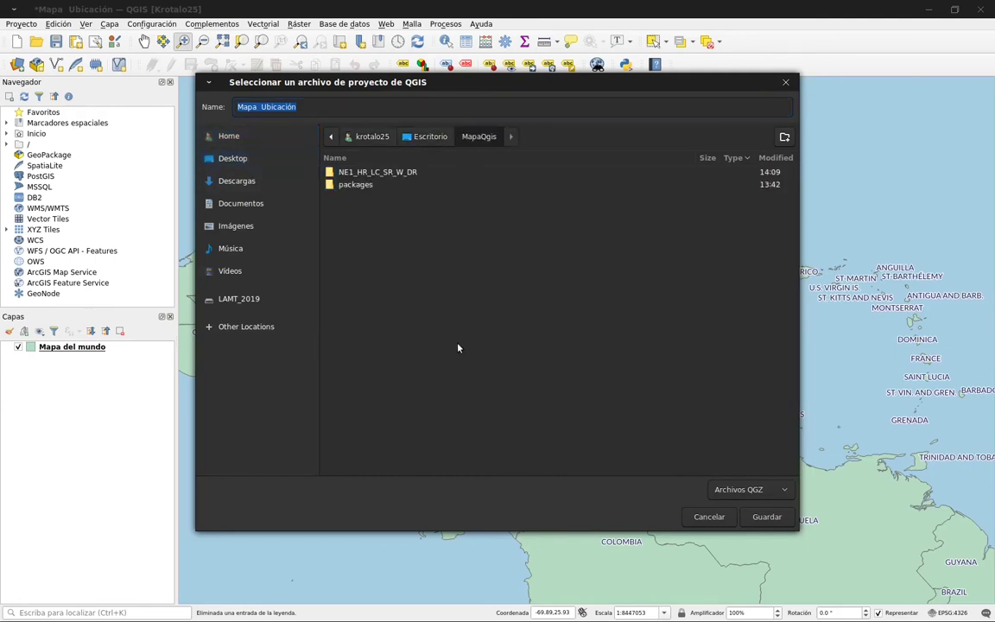
click(312, 107)
click(761, 518)
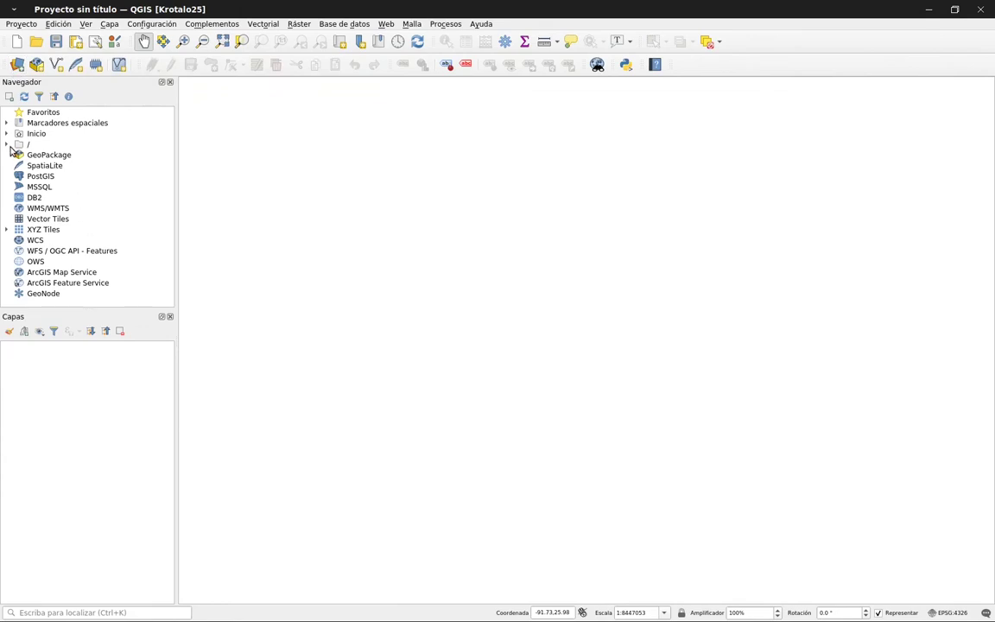
Expand the home folder in the browser tree down to the MapaQgis folder inside Escritorio
click(7, 134)
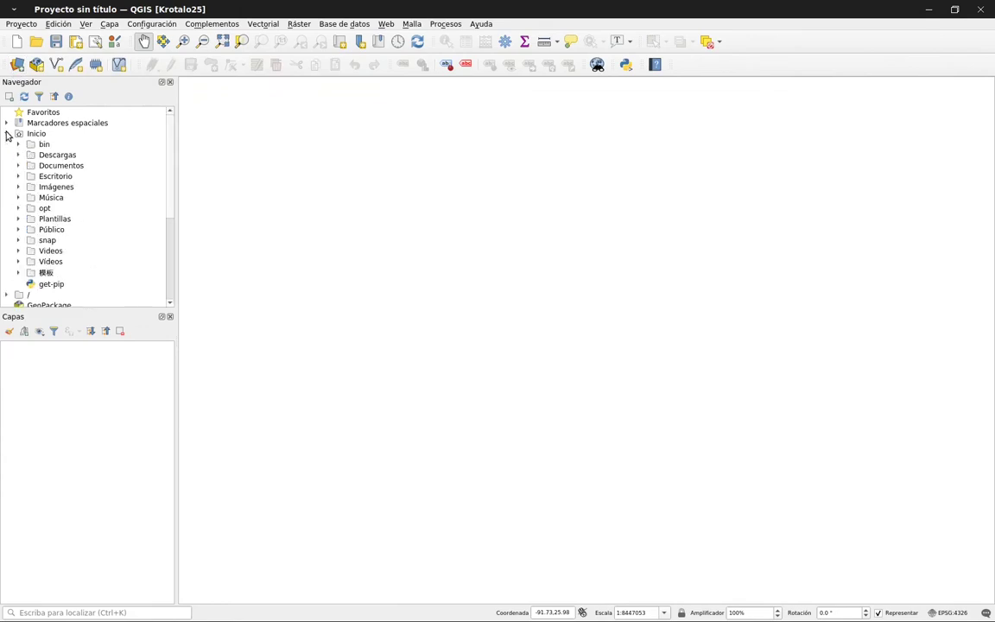
click(52, 177)
click(18, 176)
click(53, 187)
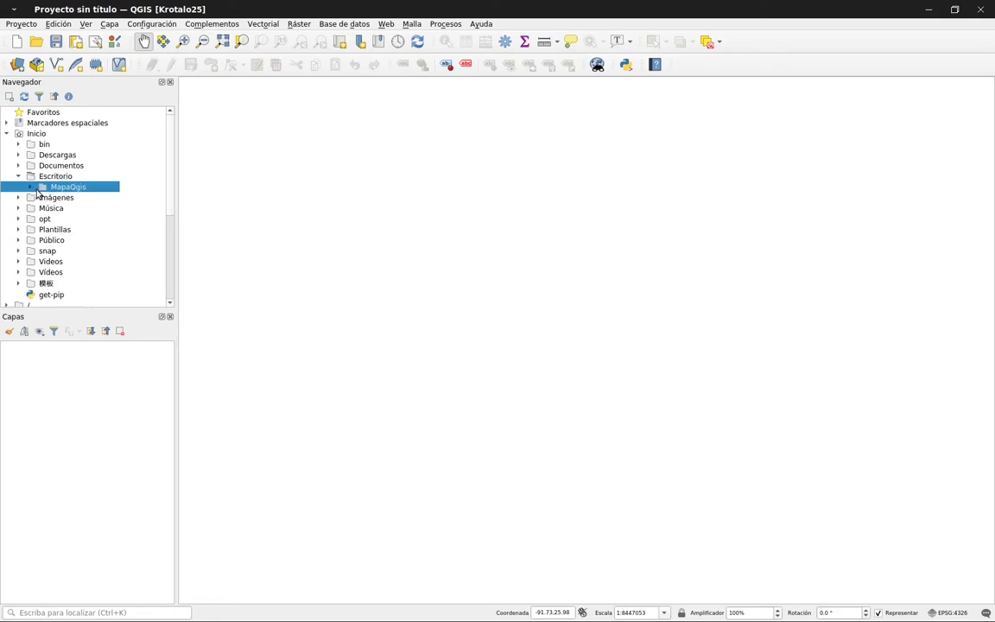
click(31, 187)
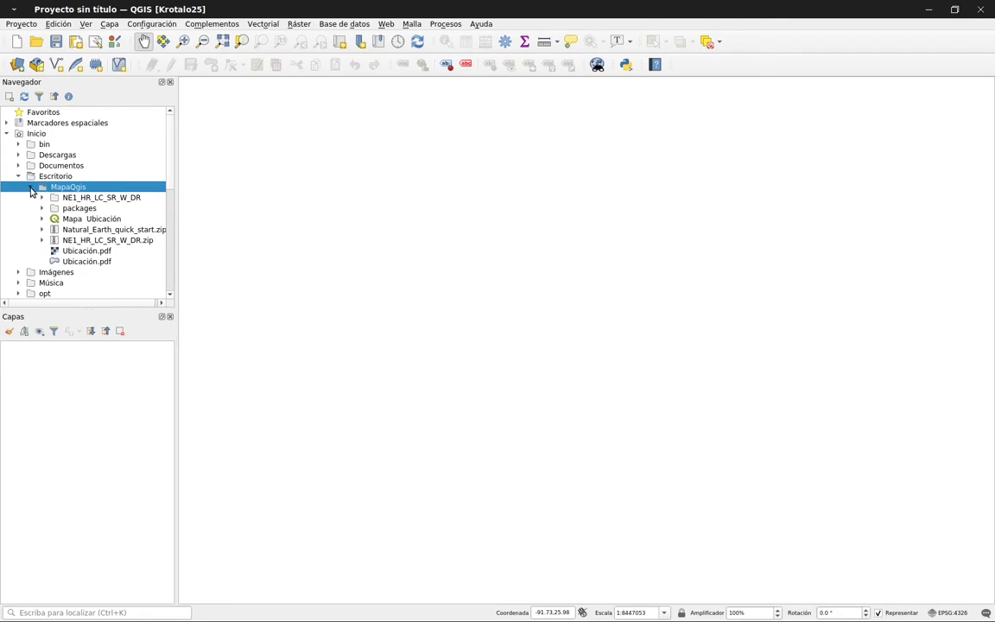
Expand the packages folder and its Natural_Earth_quick_start subfolder, widening the browser tree to fit the long names
click(76, 209)
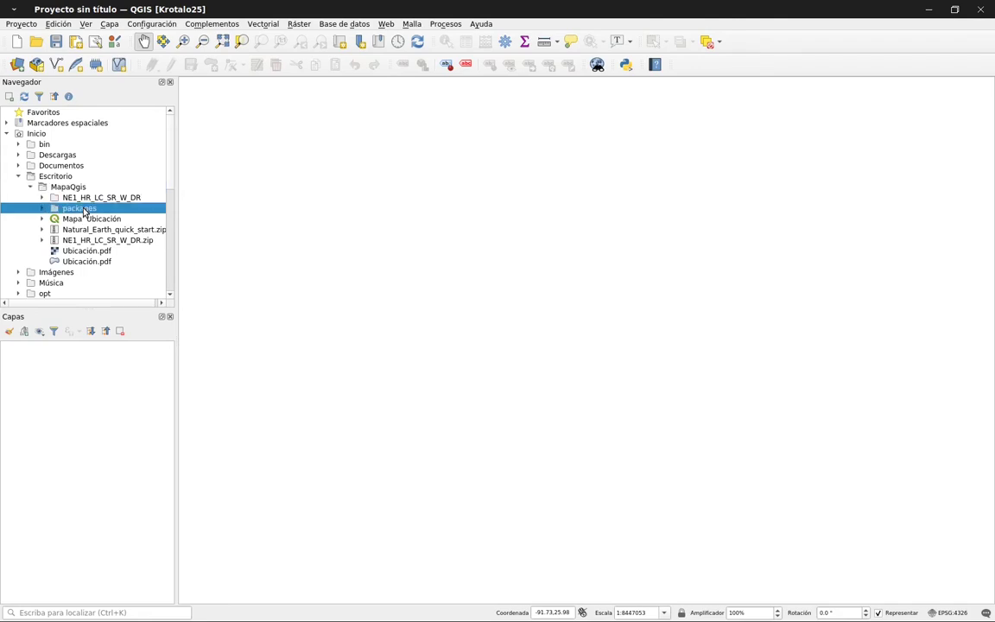
click(42, 208)
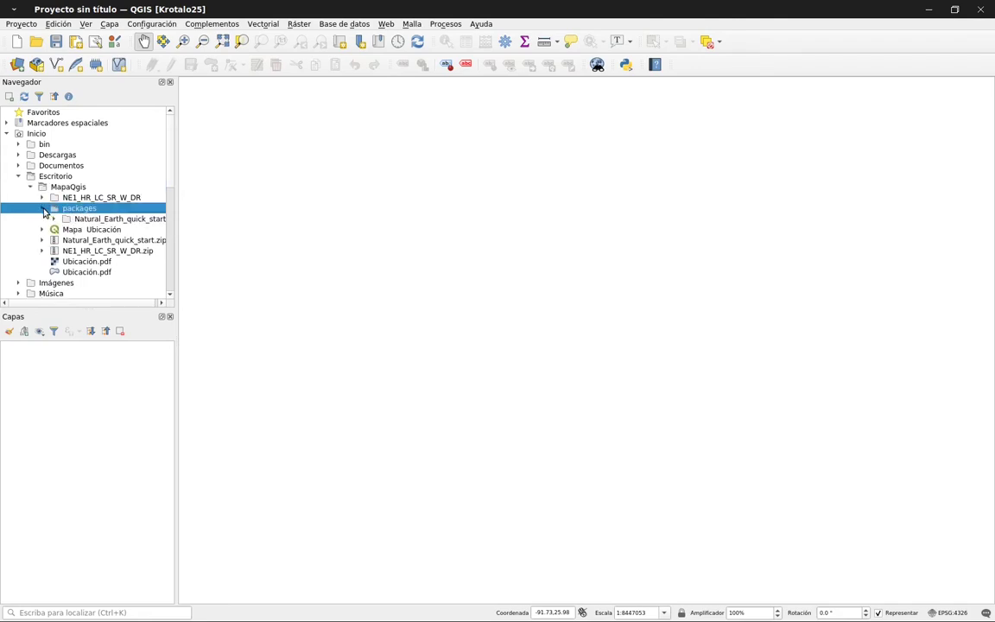
click(102, 219)
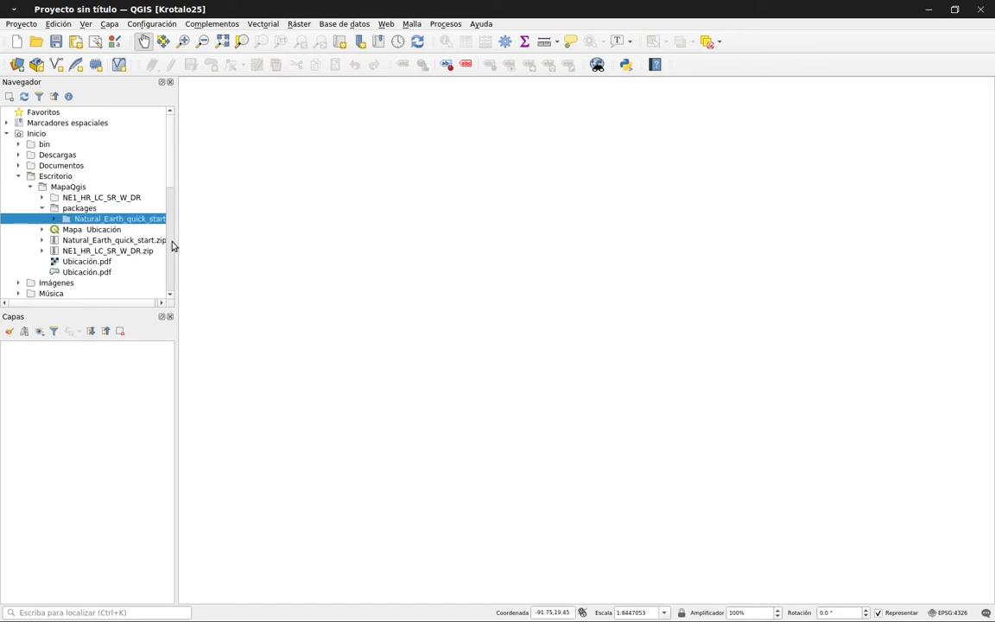
drag(176, 239, 226, 231)
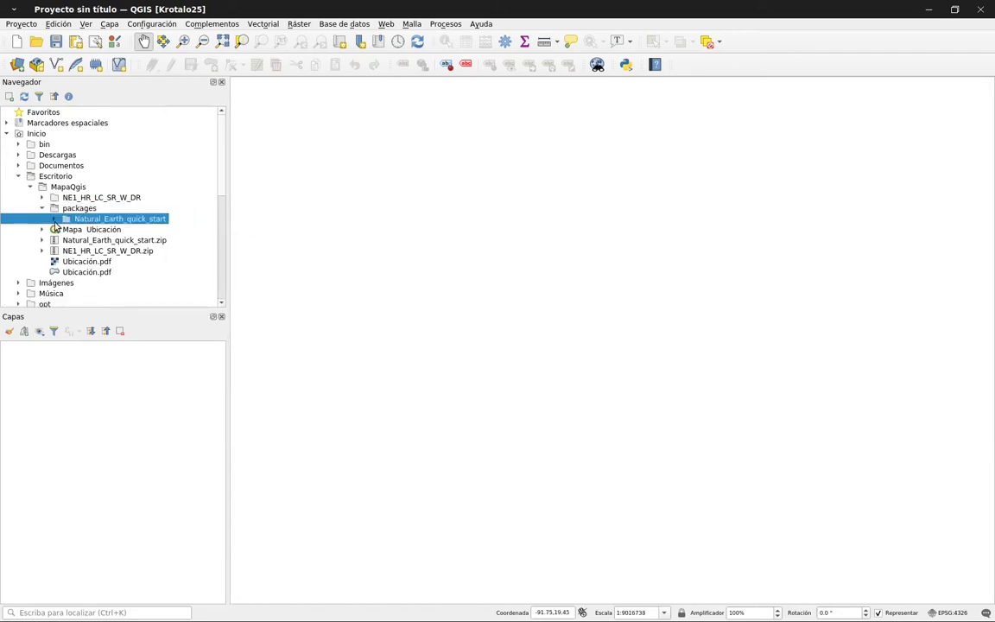
click(54, 221)
scroll(113, 206, down, 4)
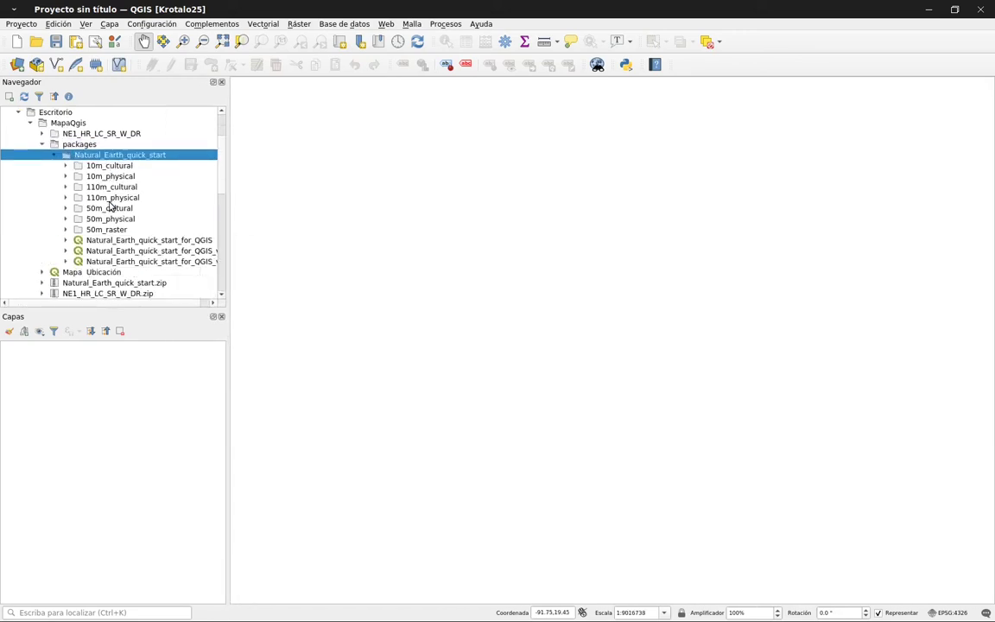
Open the Natural_Earth_quick_start_for_QGIS_v3 project from the Natural_Earth_quick_start folder
drag(120, 304, 164, 305)
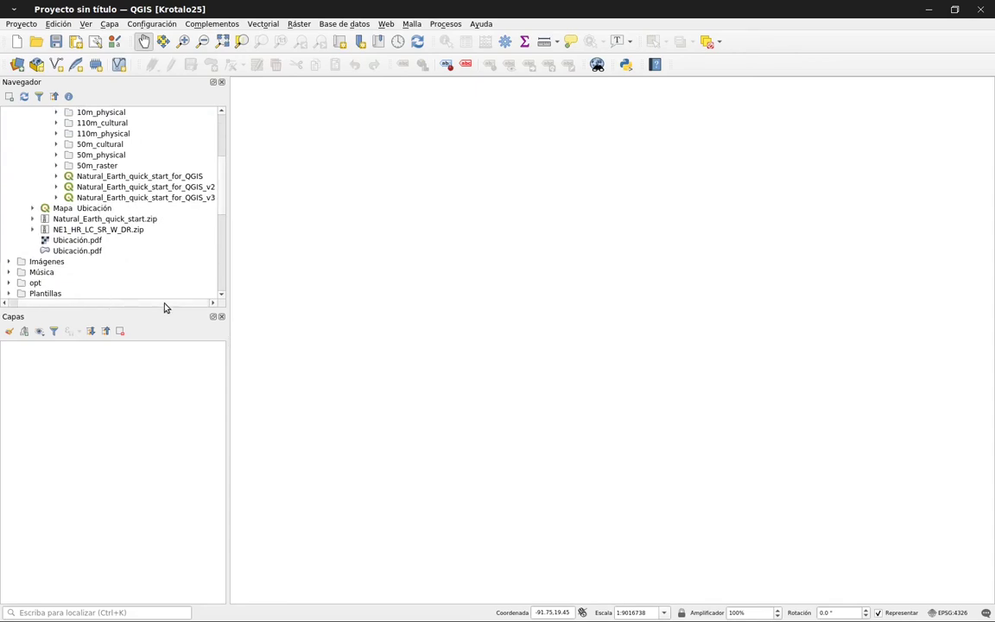
click(171, 199)
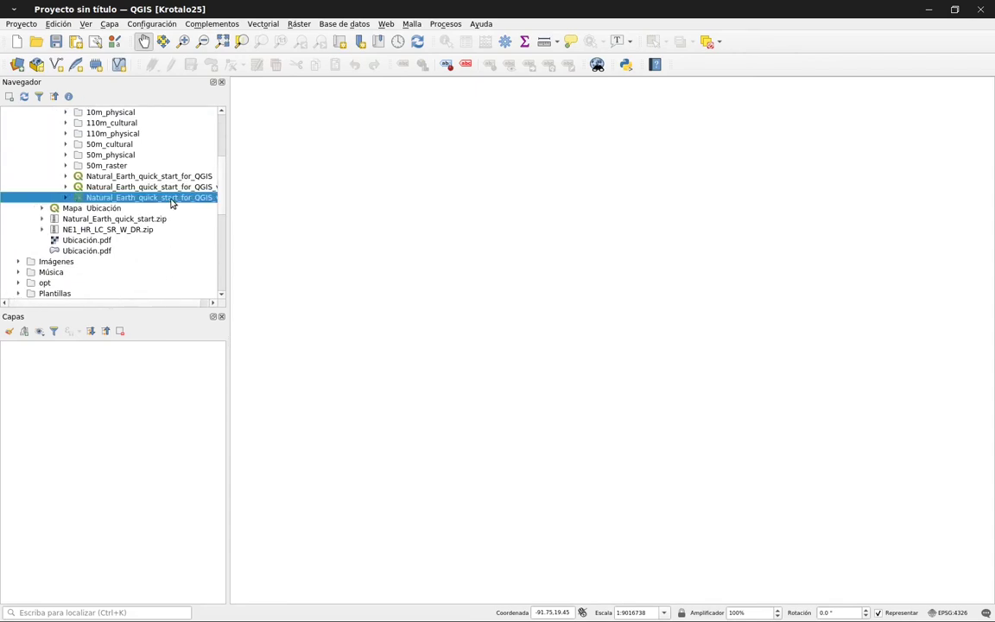
drag(184, 304, 207, 304)
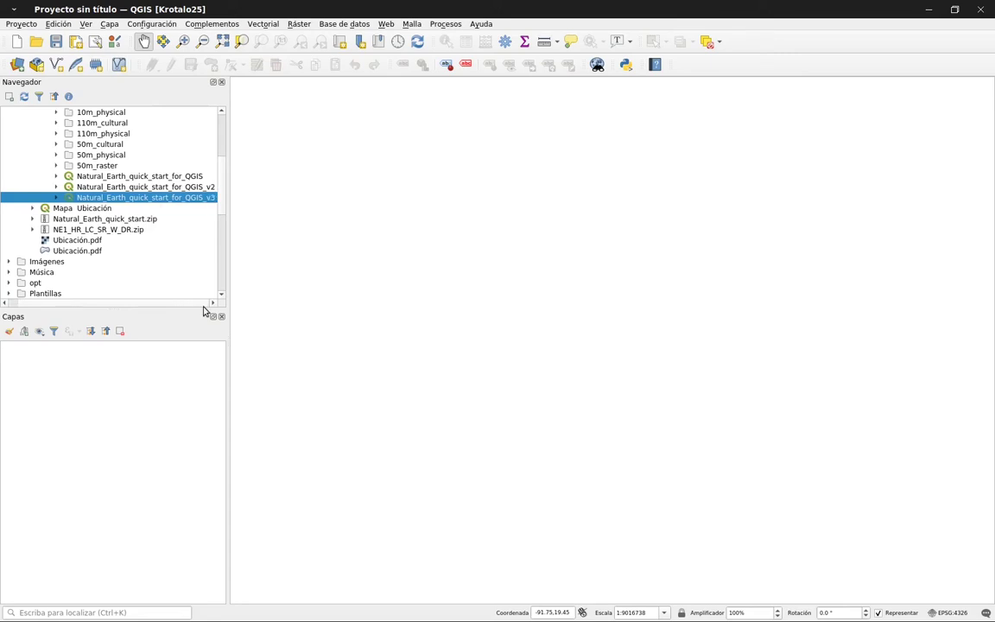
double_click(173, 200)
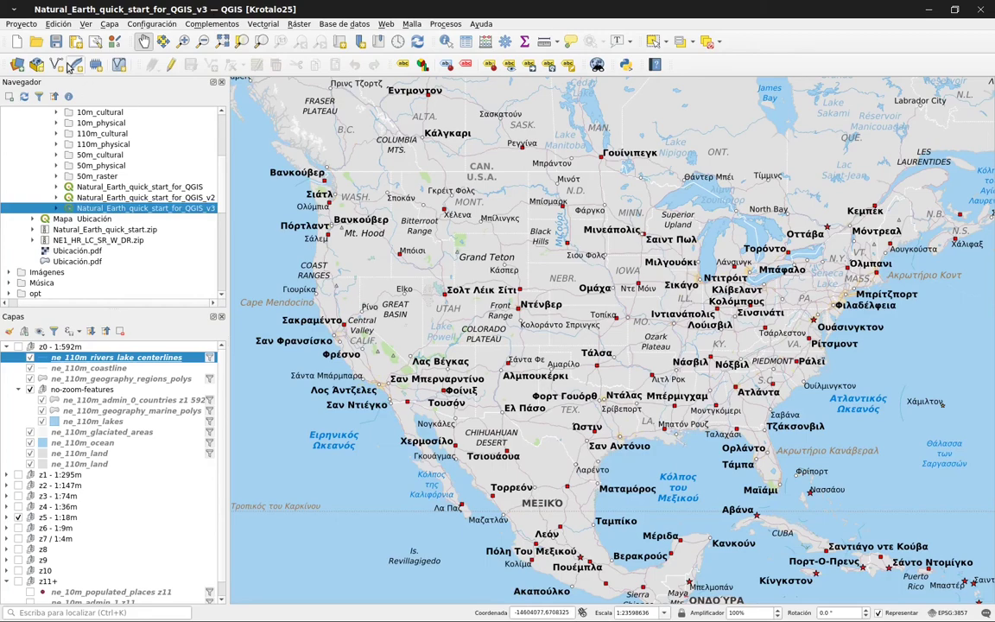
Open the project properties, move the dialog clear of the layer list, and display the project's expression variables
click(24, 24)
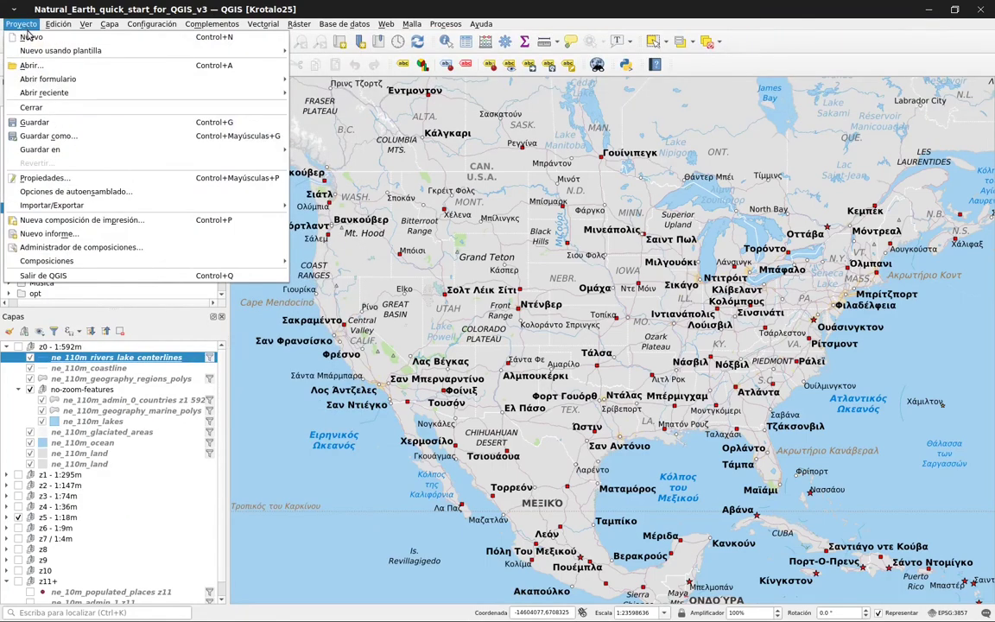
click(80, 182)
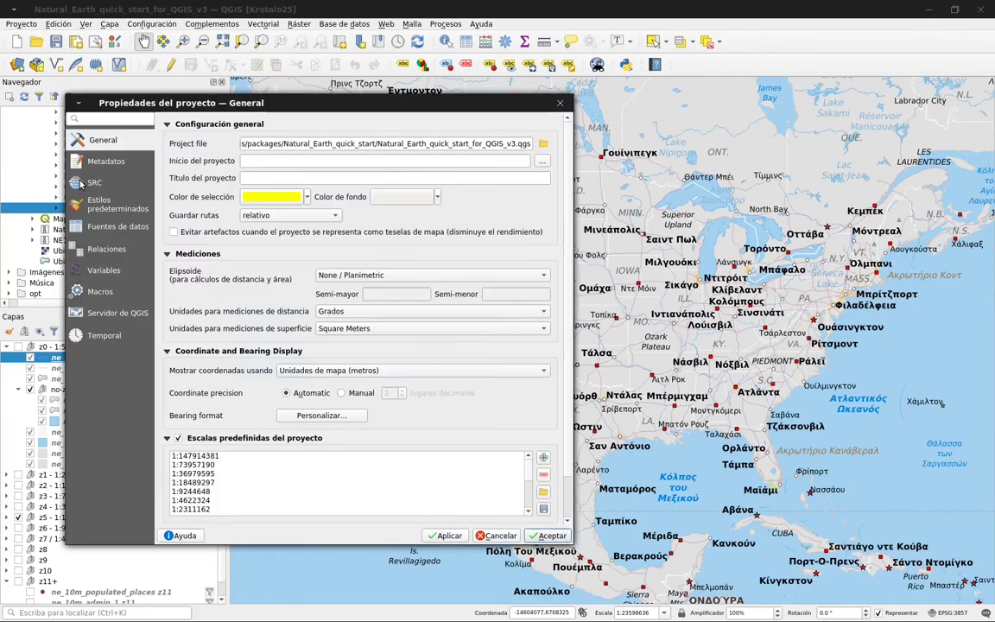
drag(292, 90, 430, 88)
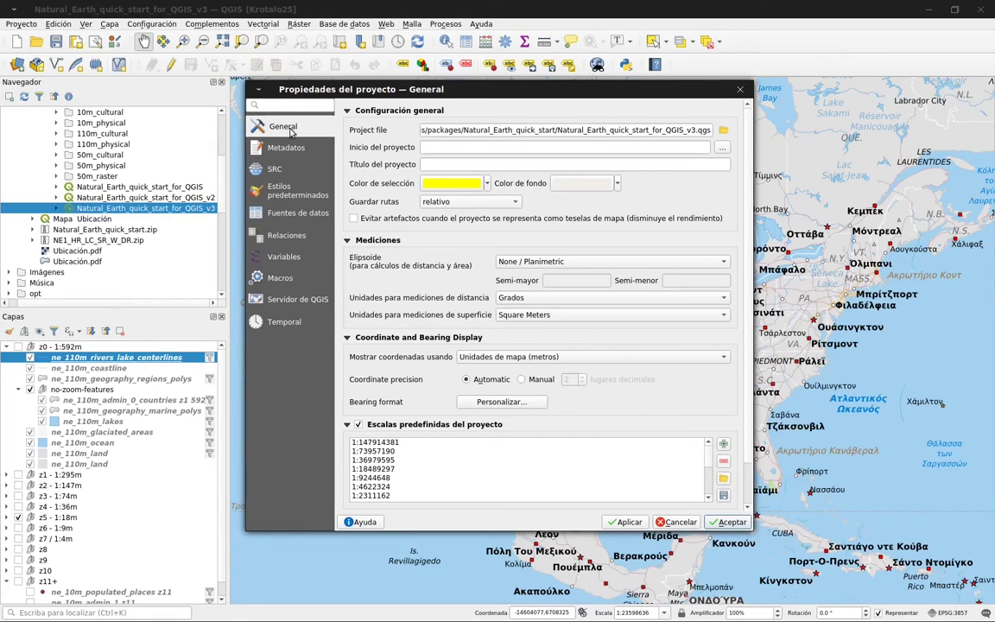
click(282, 258)
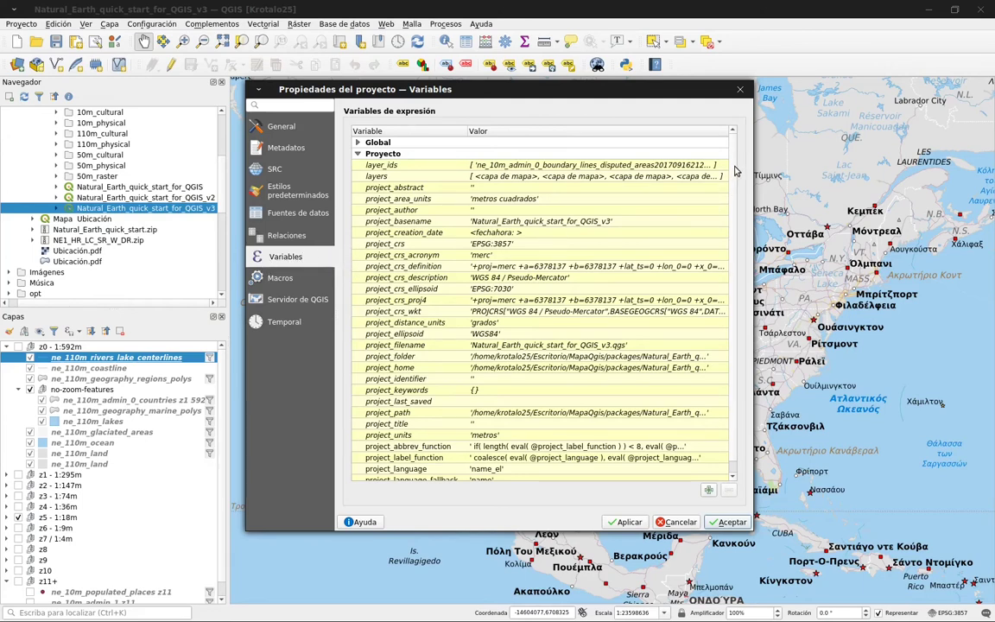
scroll(733, 177, down, 1)
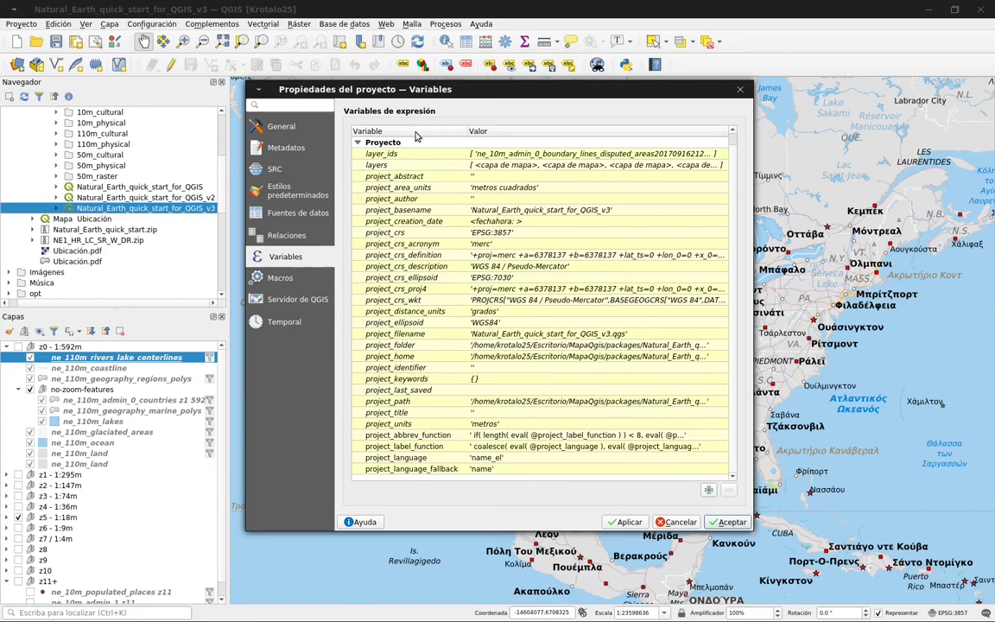
Edit the value of the project_language variable, removing the last letter of its language code
double_click(418, 460)
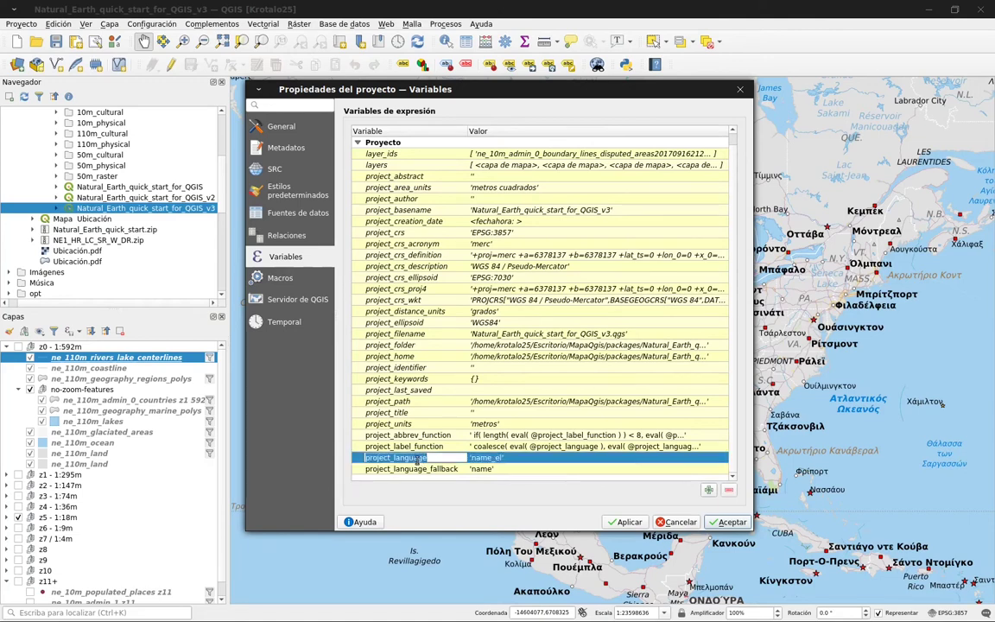
double_click(510, 460)
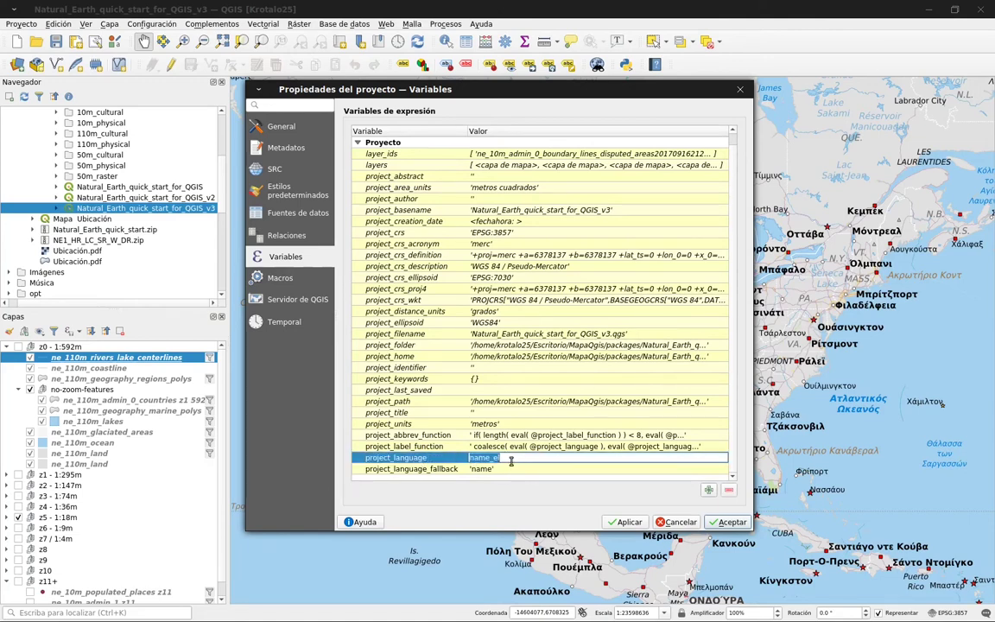
click(510, 461)
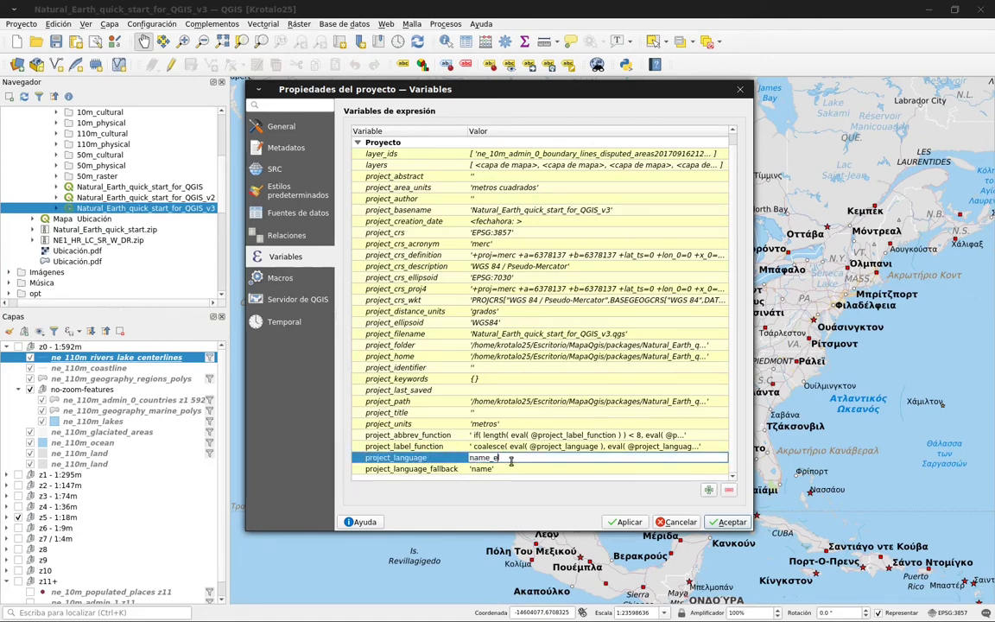